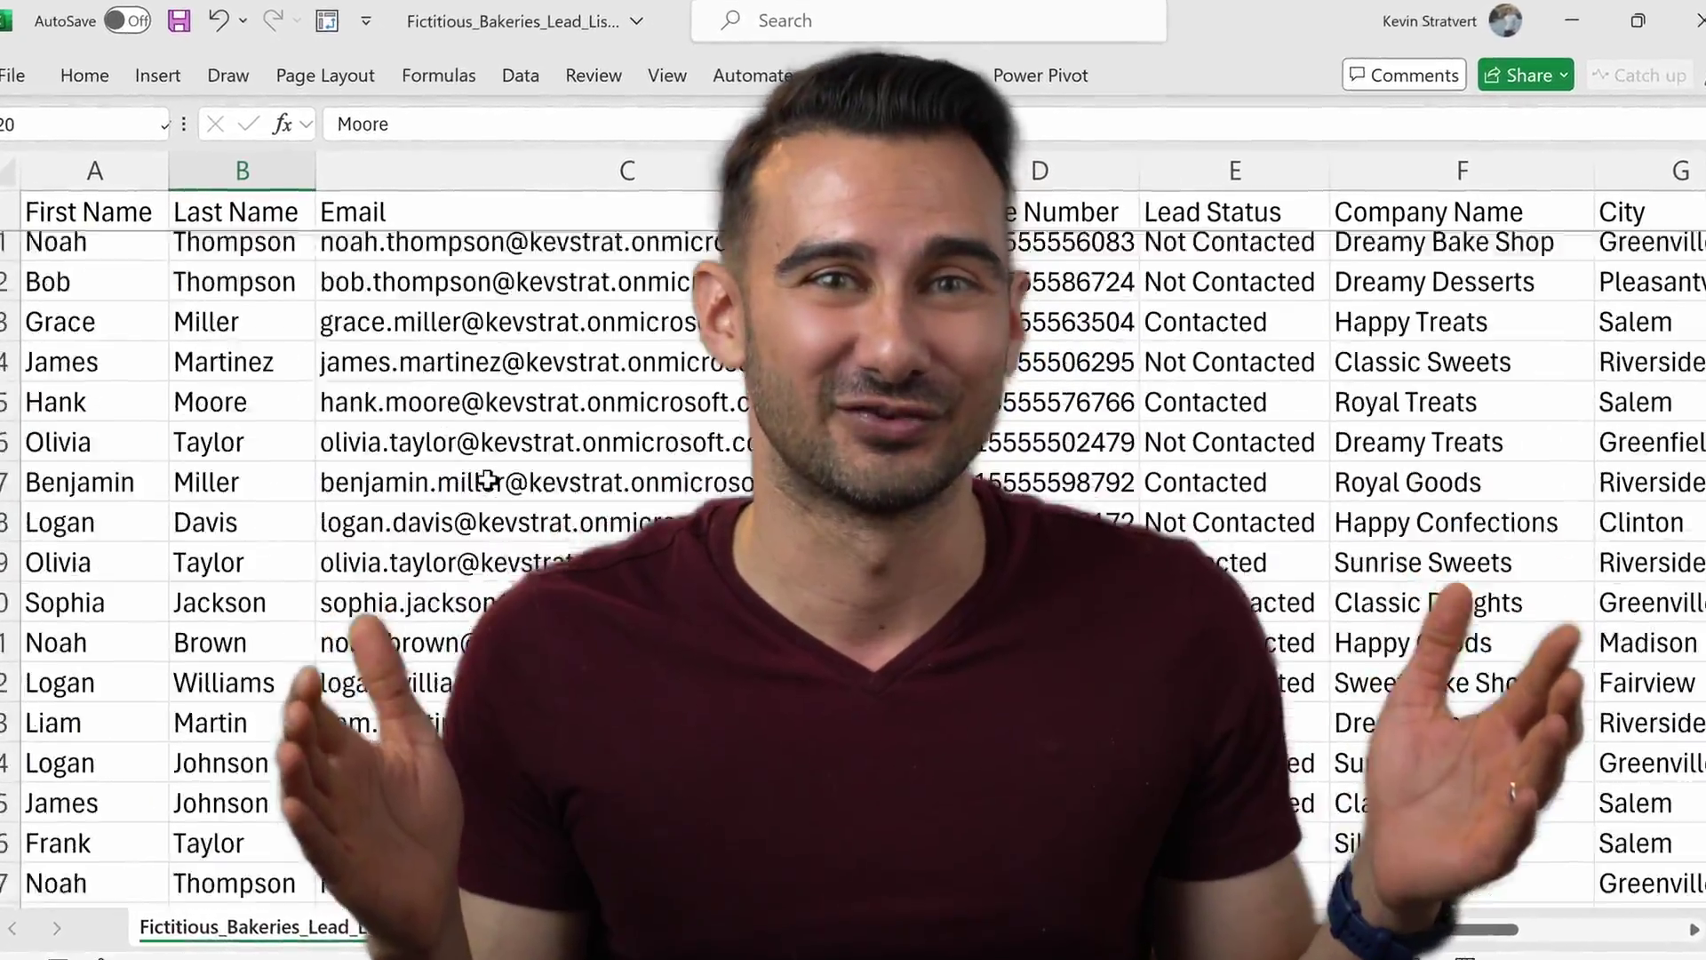
{"action": "scroll", "coordinate": [488, 481], "scroll_direction": "down", "scroll_amount": 15}
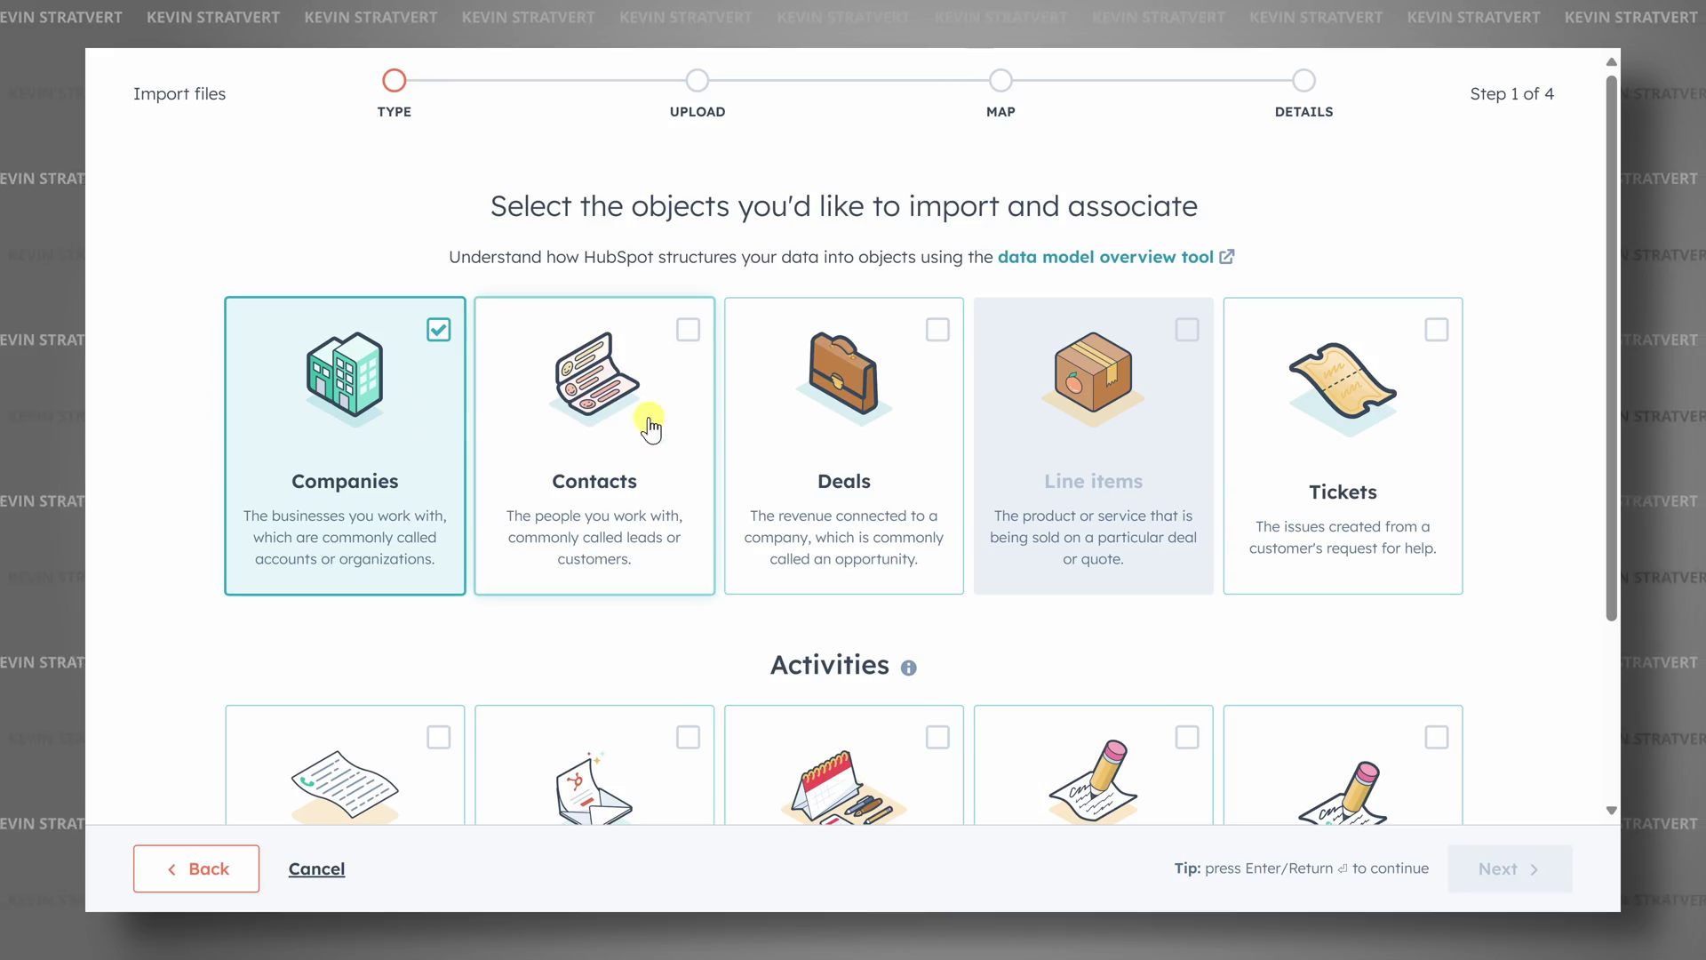
Watch the finished-CRM preview, then reach the Get Started With HubSpot sign-up page.
{"action": "left_click", "coordinate": [650, 422]}
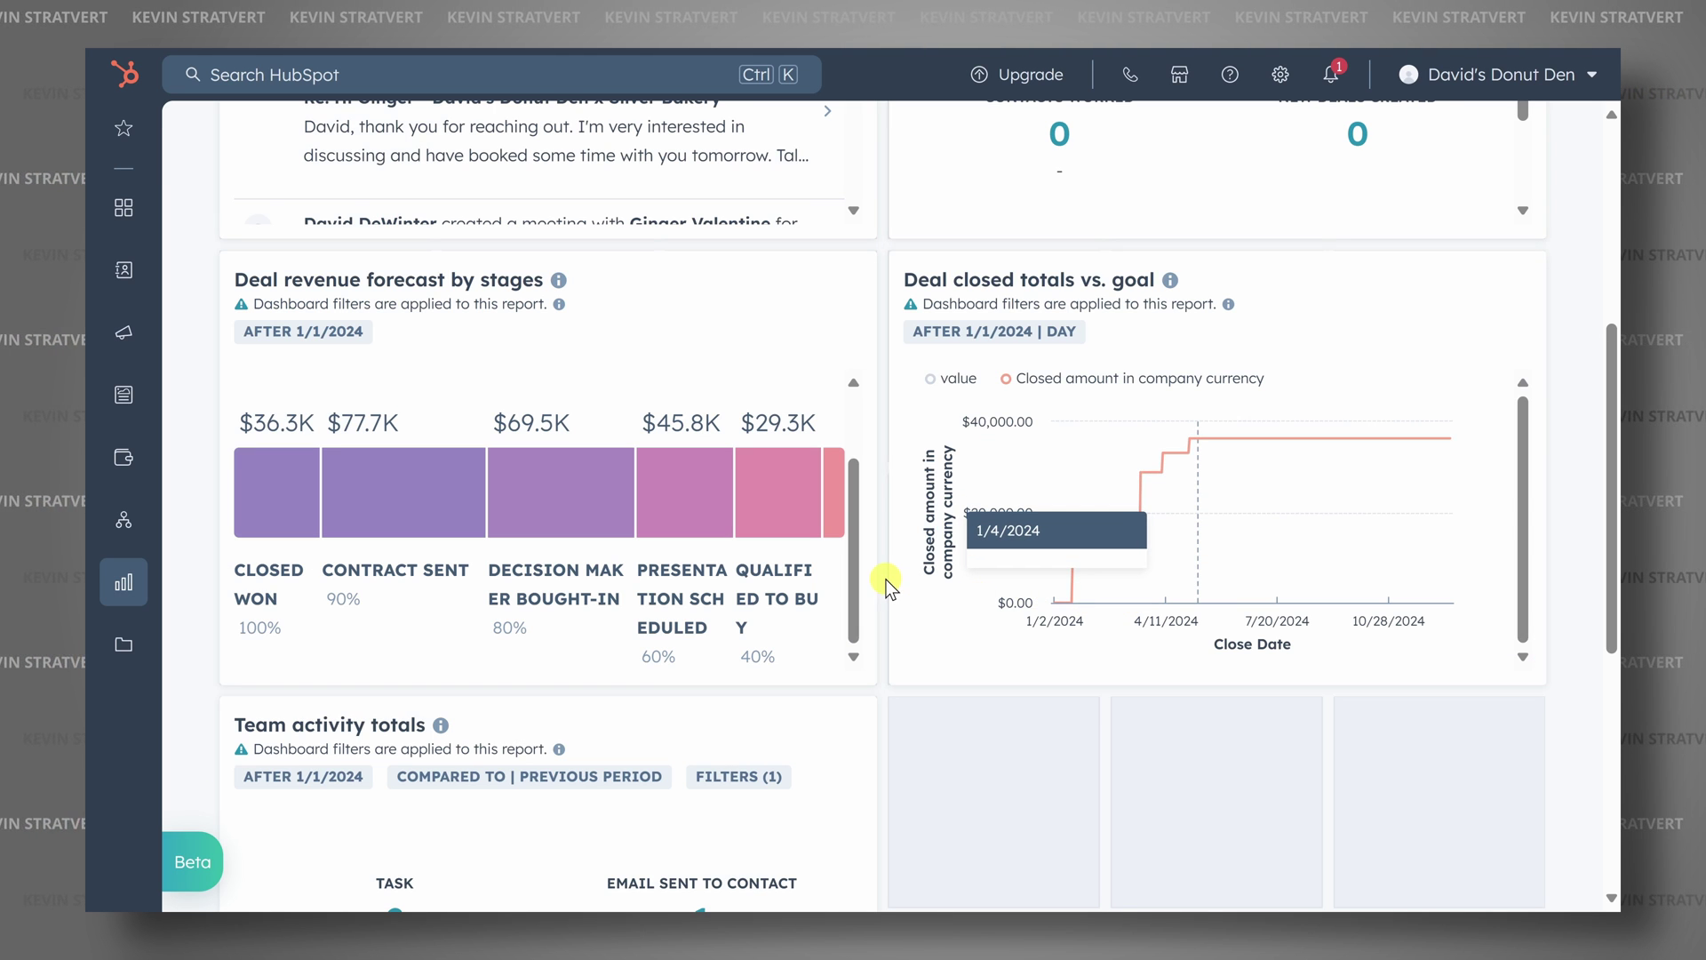
{"action": "scroll", "coordinate": [886, 580], "scroll_direction": "down", "scroll_amount": 3}
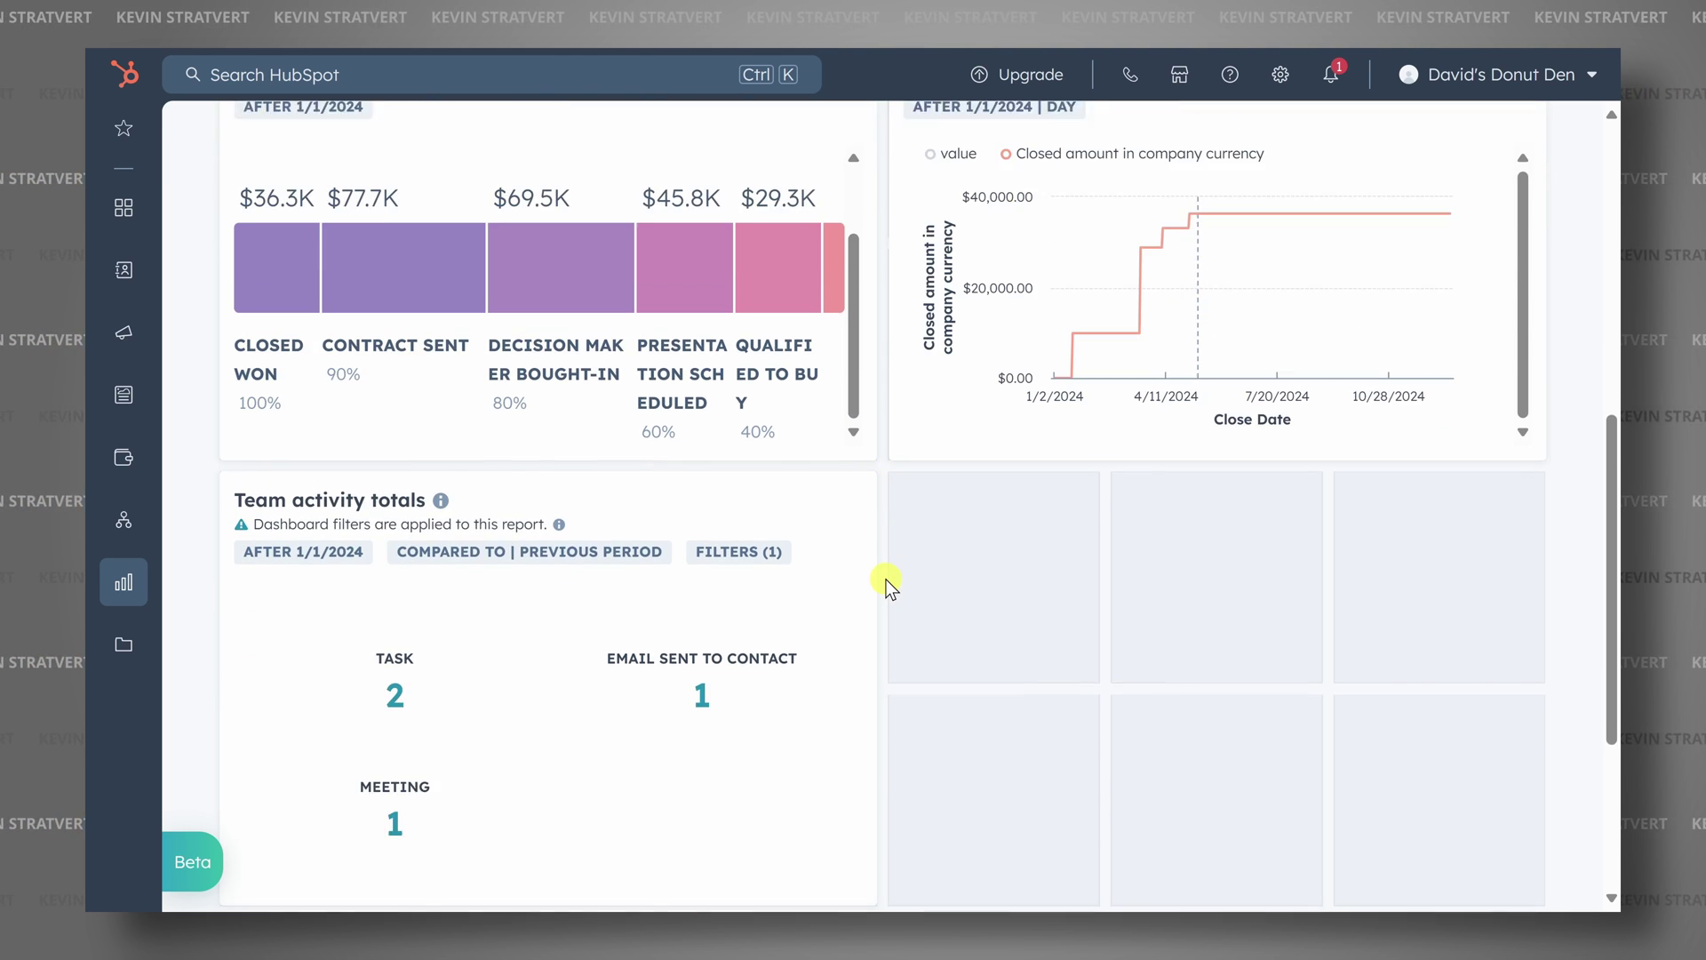
{"action": "scroll", "coordinate": [887, 579], "scroll_direction": "down", "scroll_amount": 2}
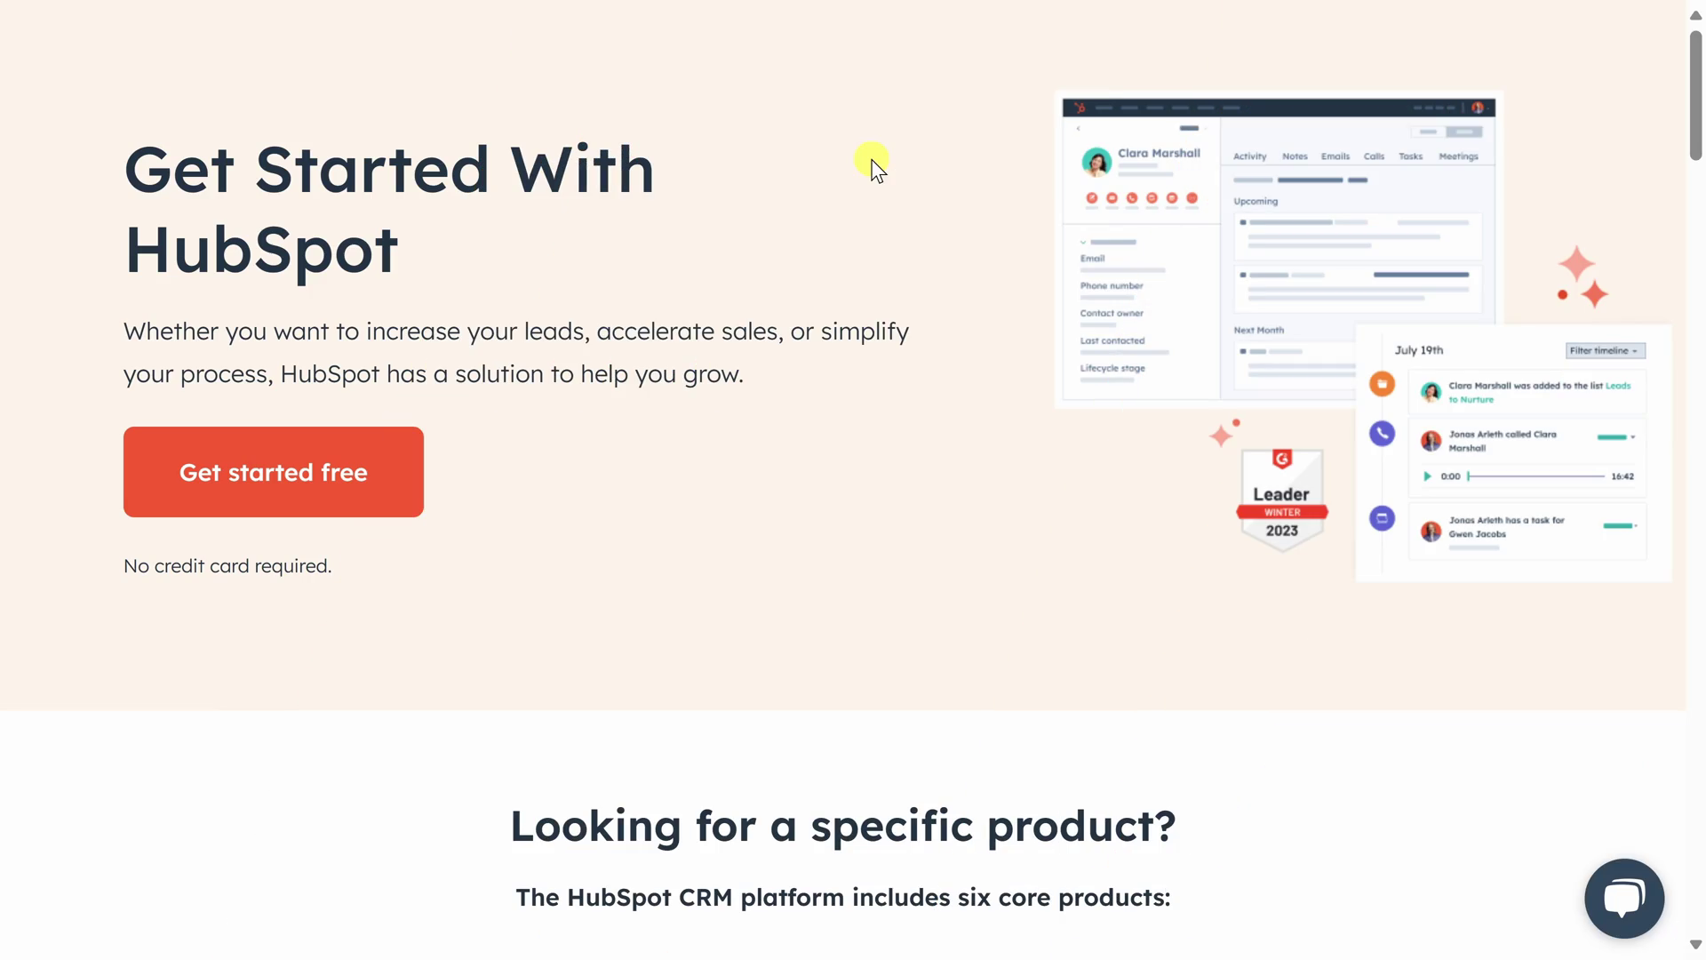
Sign up free, choose manual setup and keep the sample contacts to reach the User Guides page.
{"action": "left_click", "coordinate": [348, 503]}
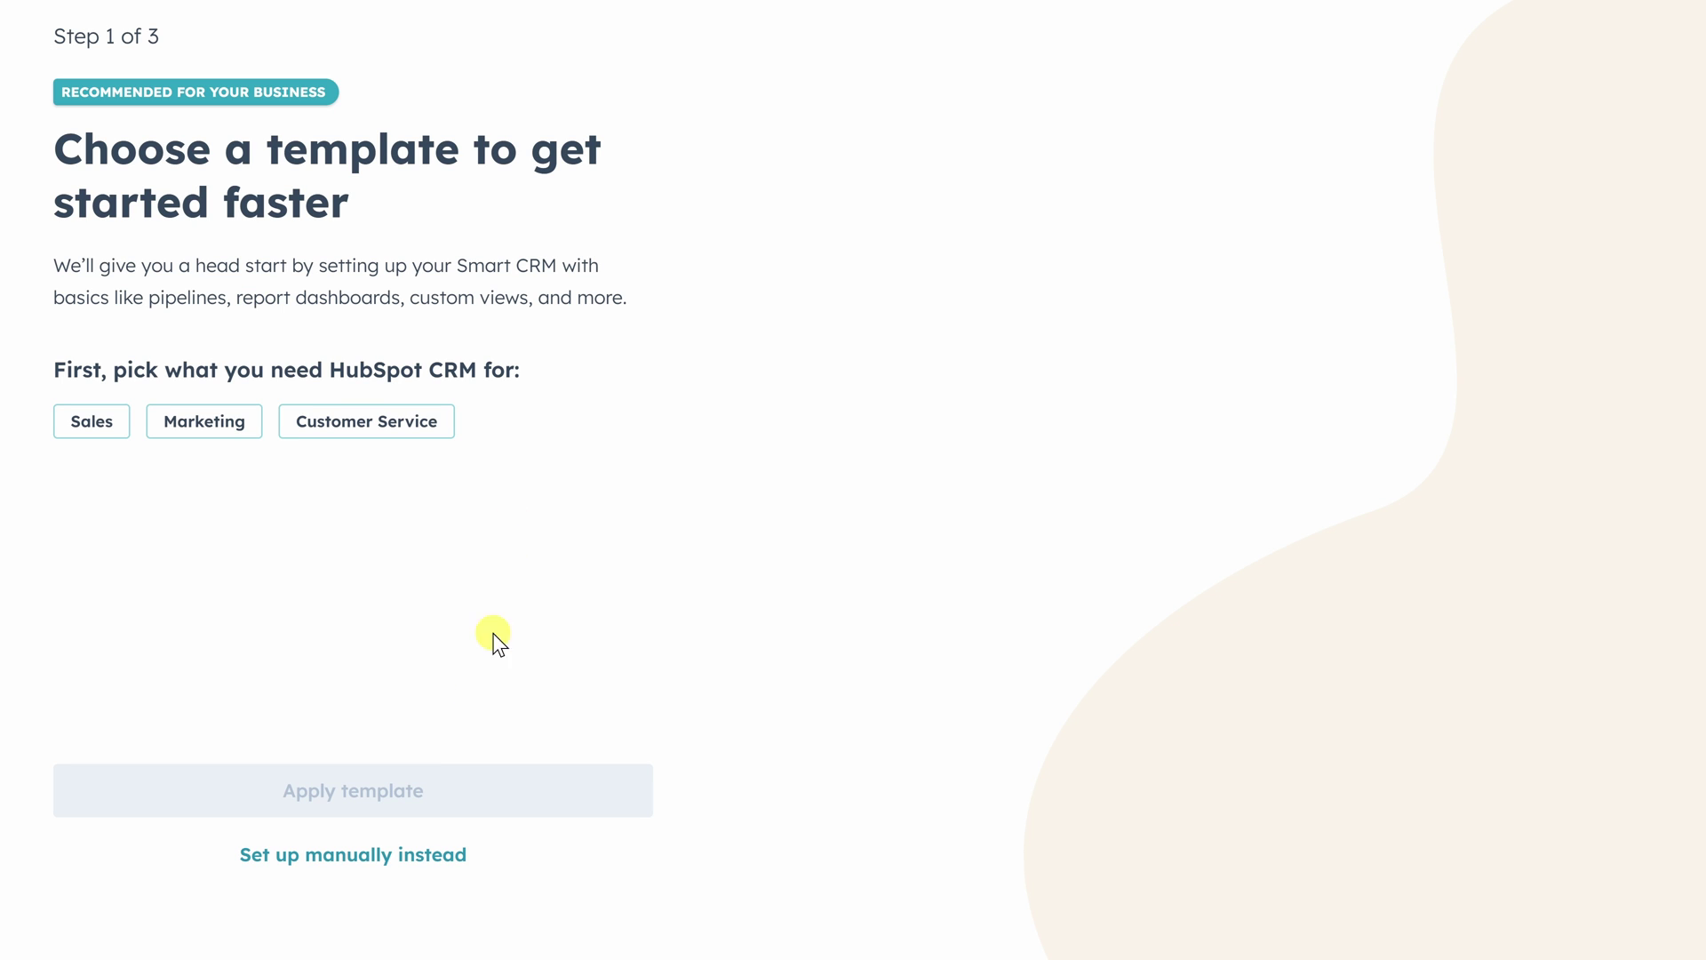
{"action": "left_click", "coordinate": [346, 856]}
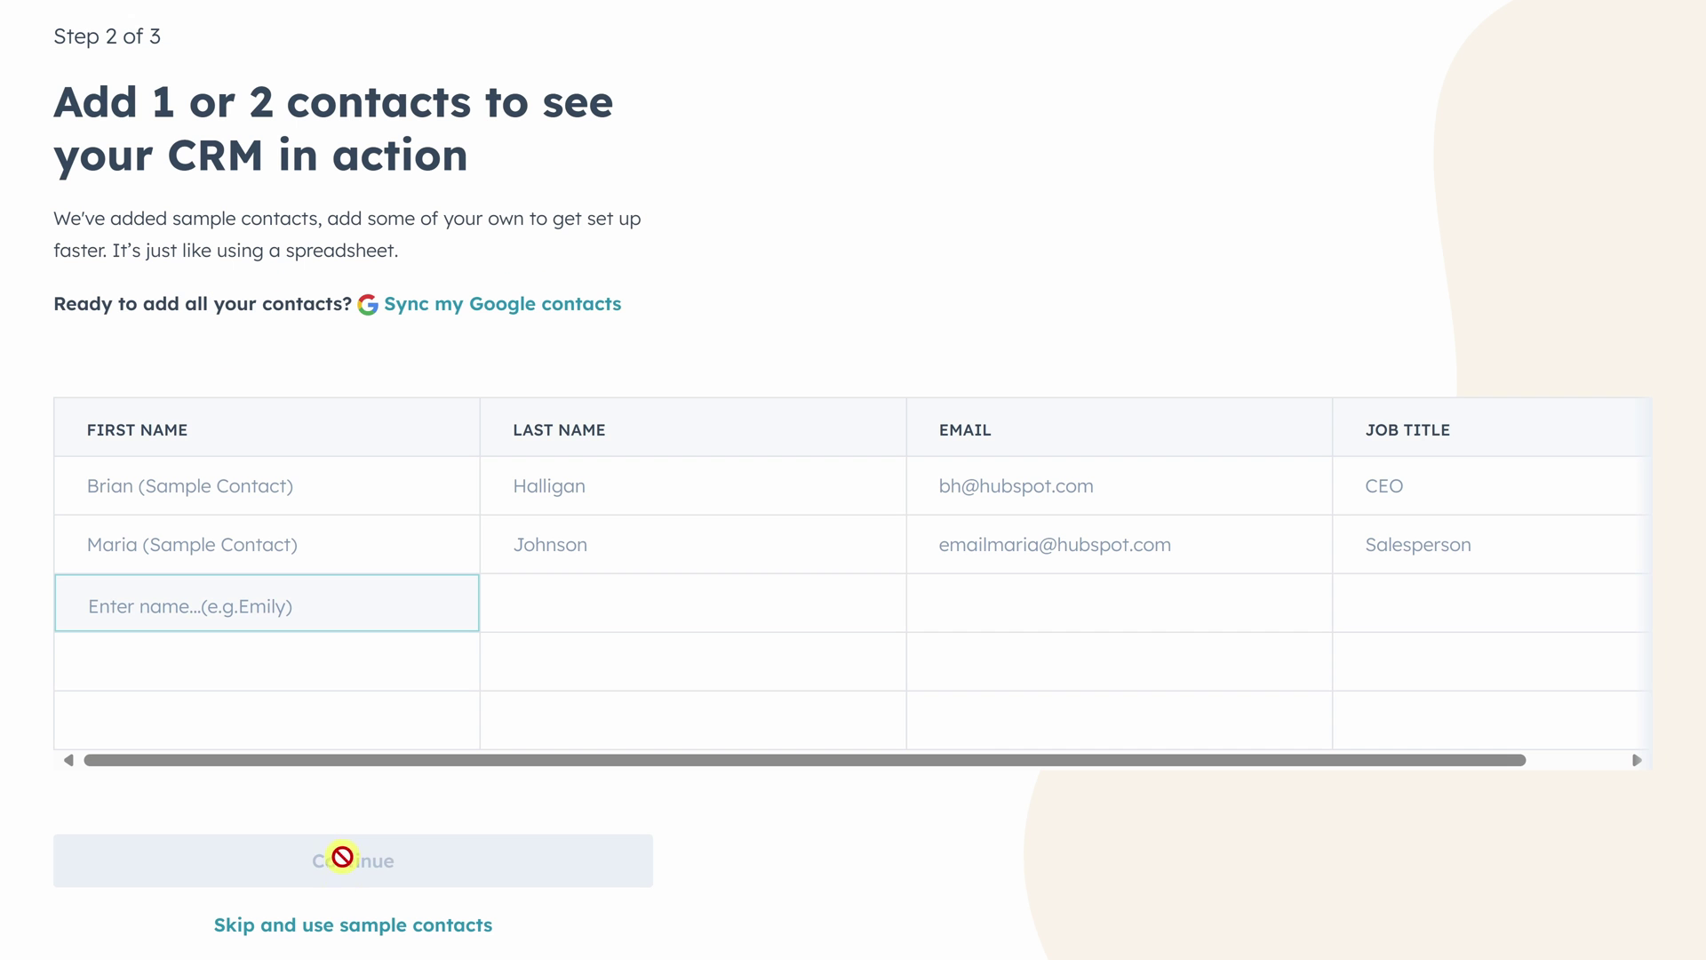
{"action": "left_click", "coordinate": [340, 932]}
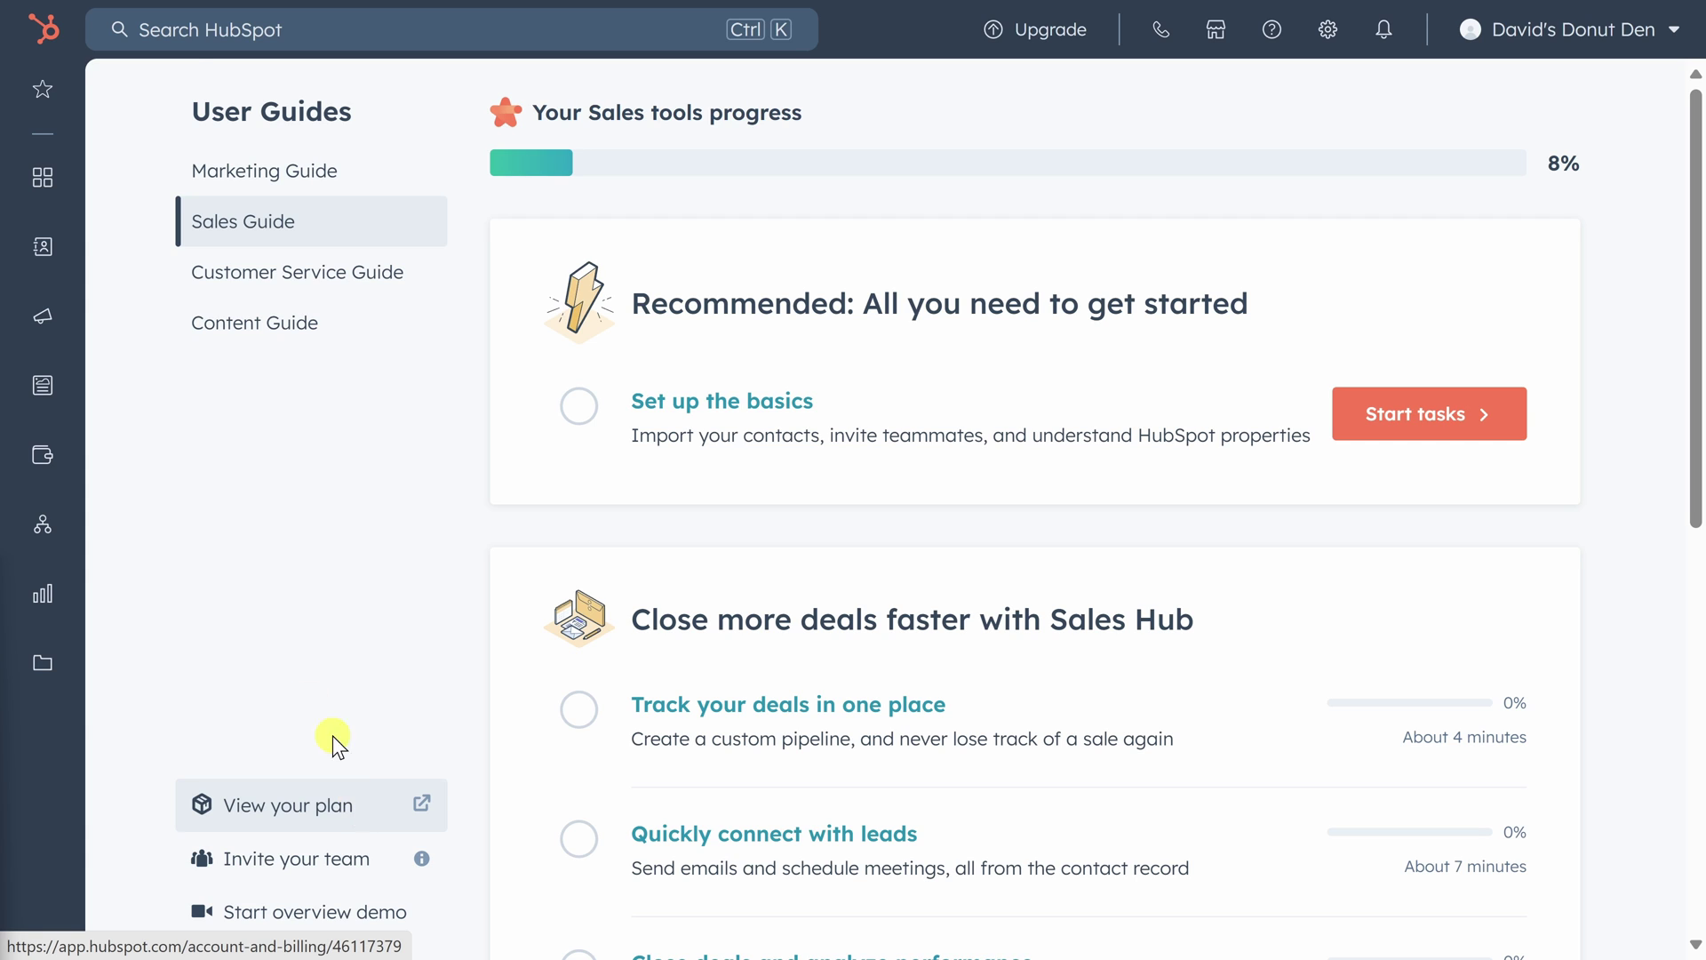
Go to CRM > Contacts to list the 2 sample contacts in All contacts.
{"action": "mouse_move", "coordinate": [84, 258]}
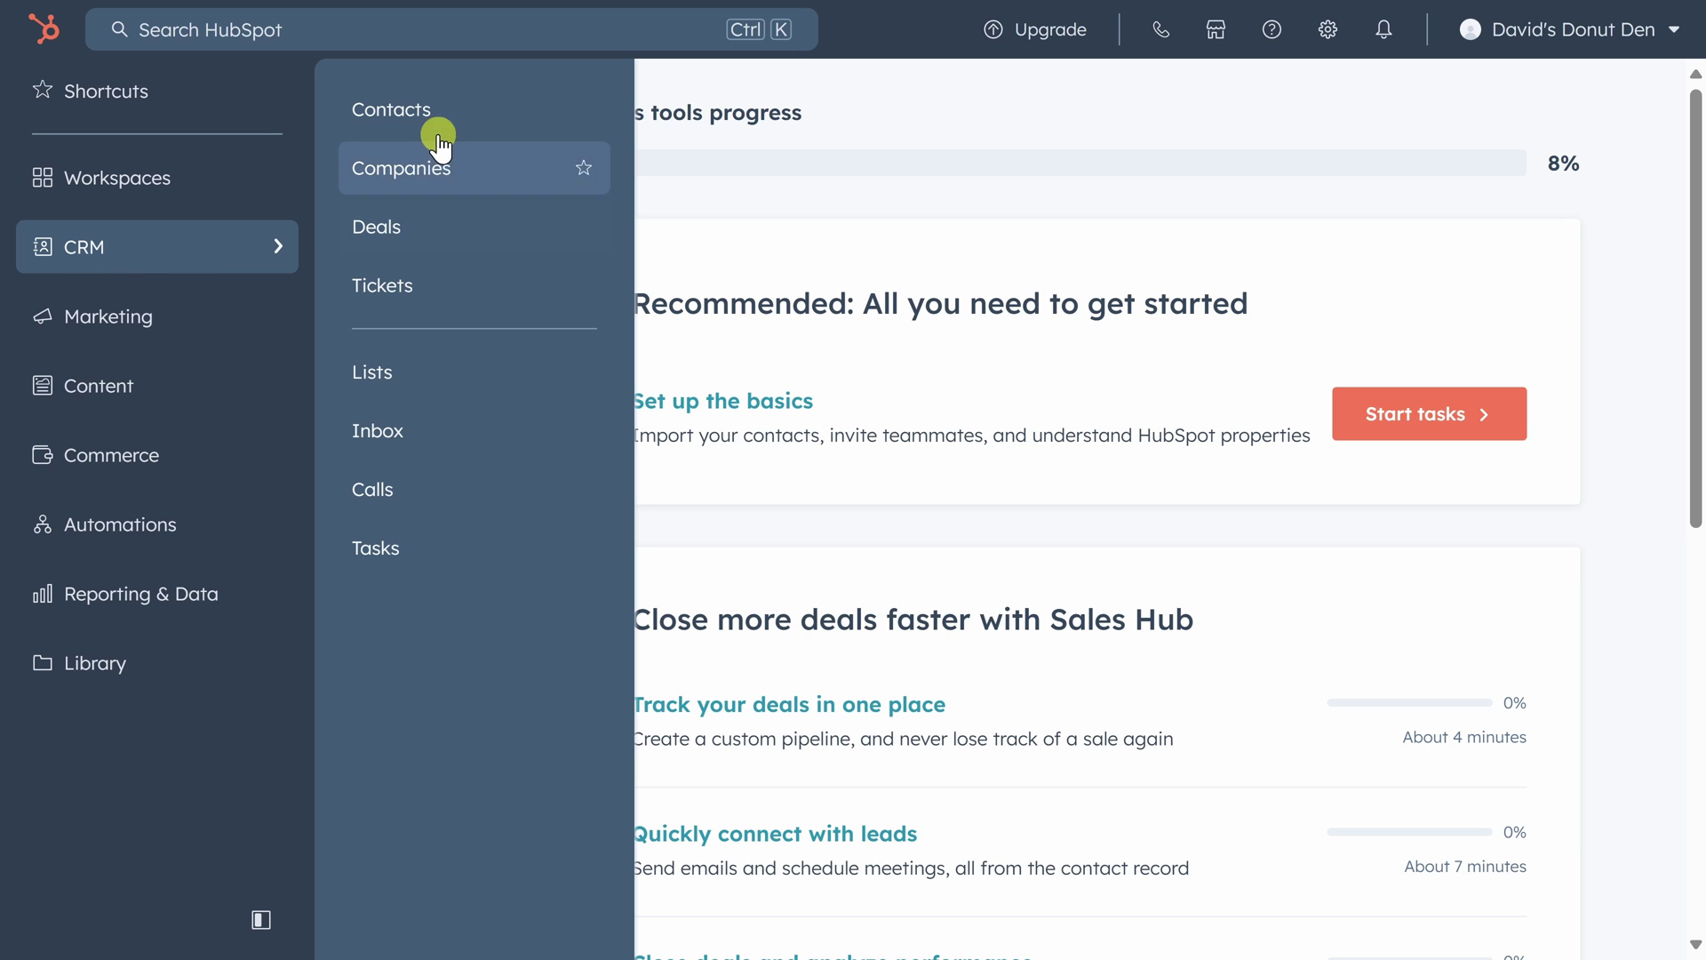
{"action": "left_click", "coordinate": [437, 119]}
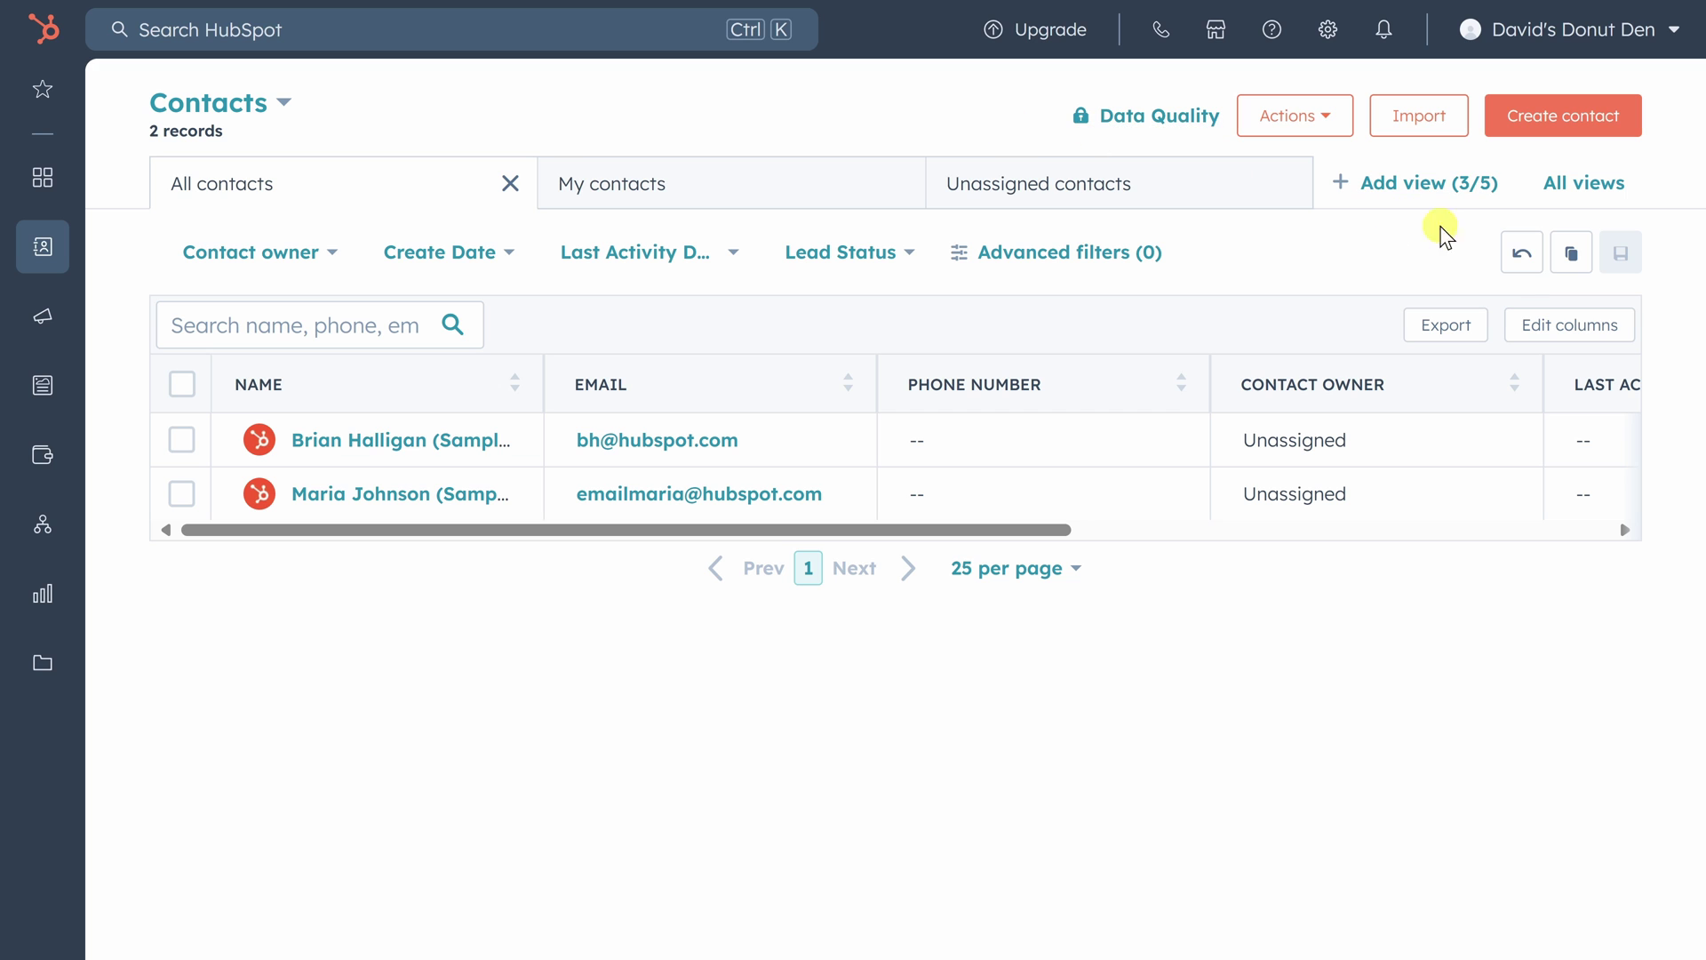
Add Job Title as a visible column in the contacts table.
{"action": "left_click", "coordinate": [1569, 328]}
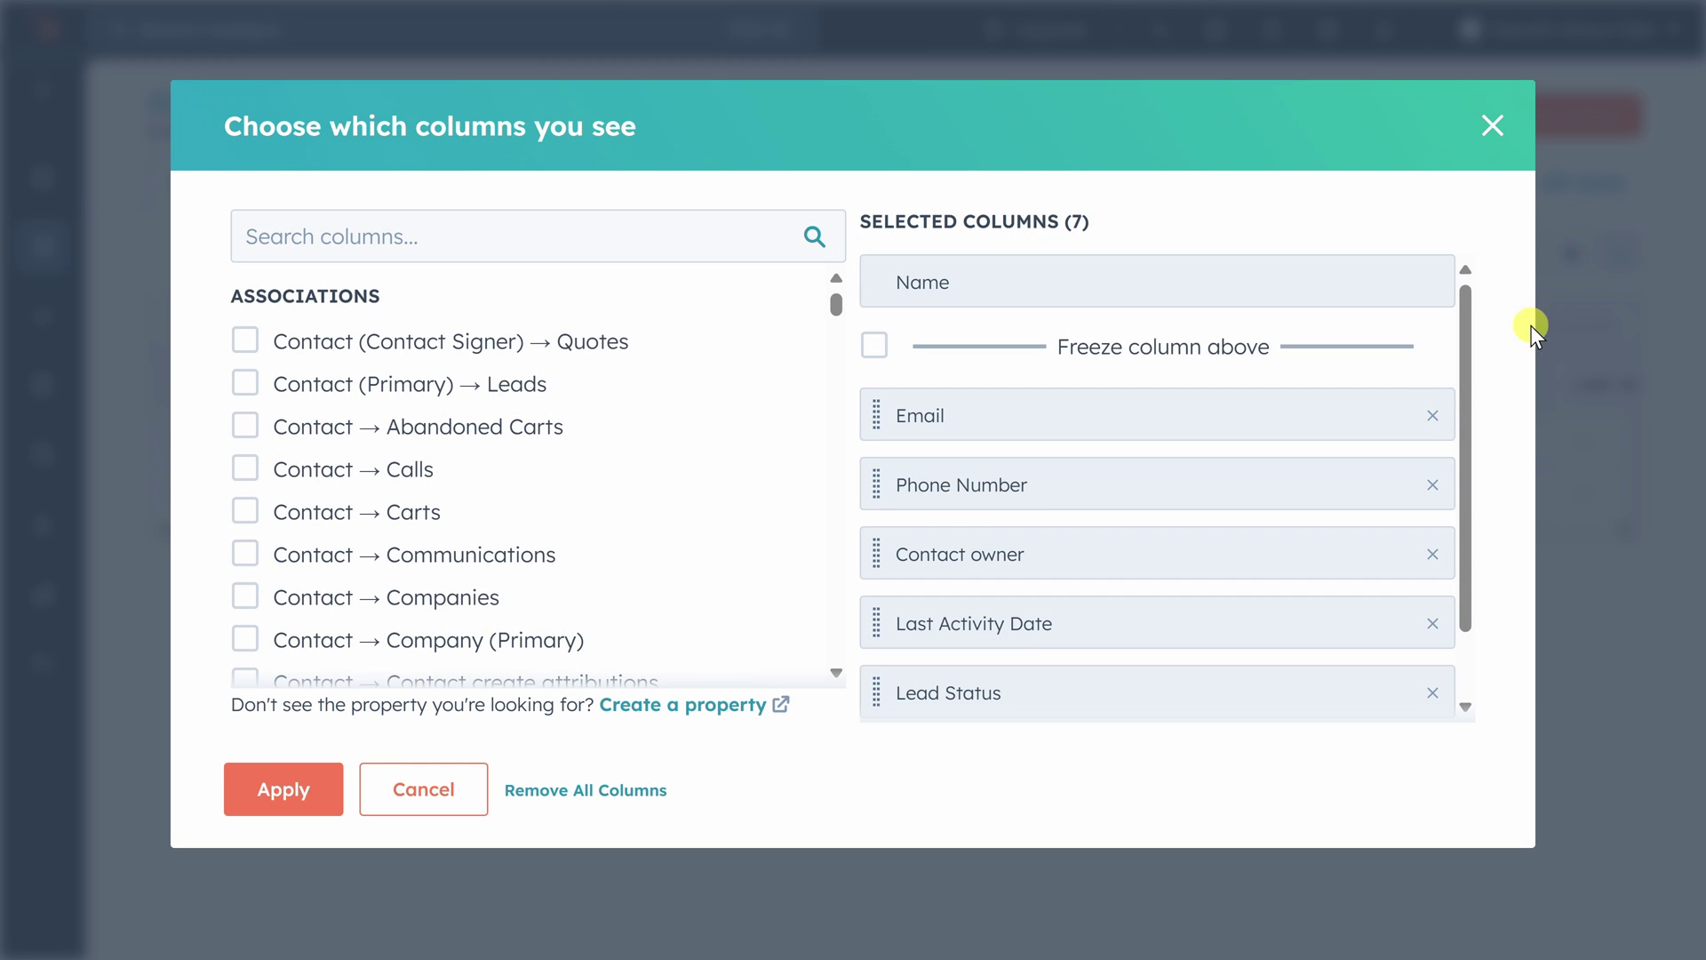
{"action": "left_click", "coordinate": [591, 235]}
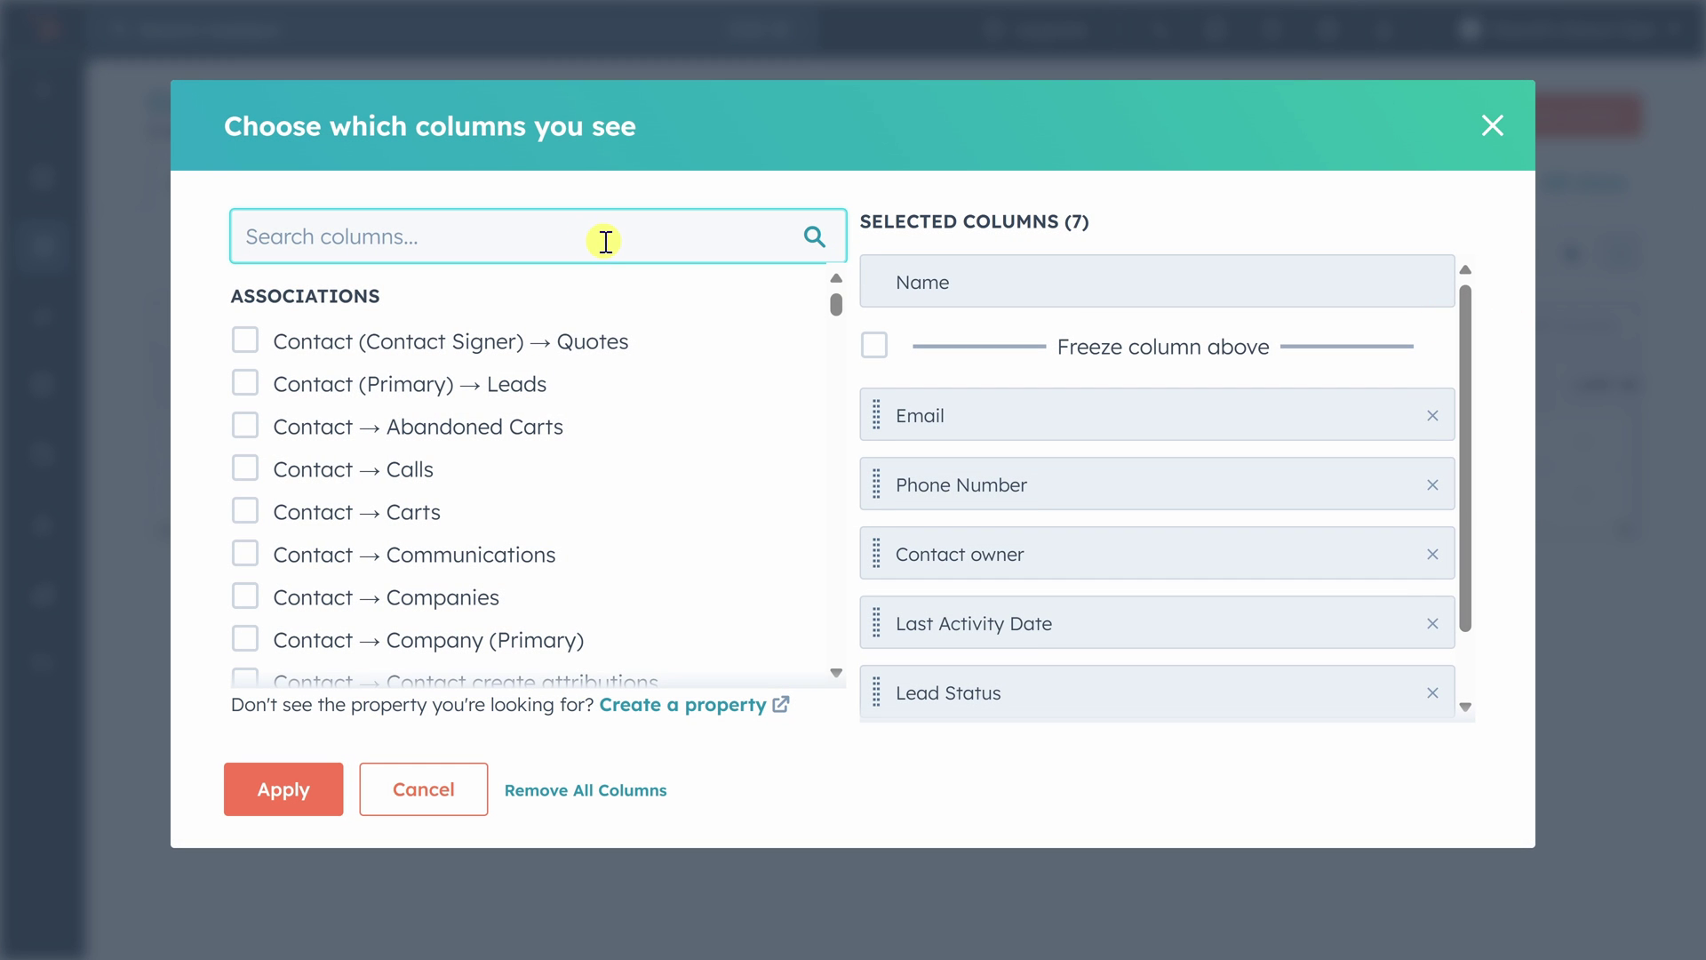
{"action": "type", "text": "tit"}
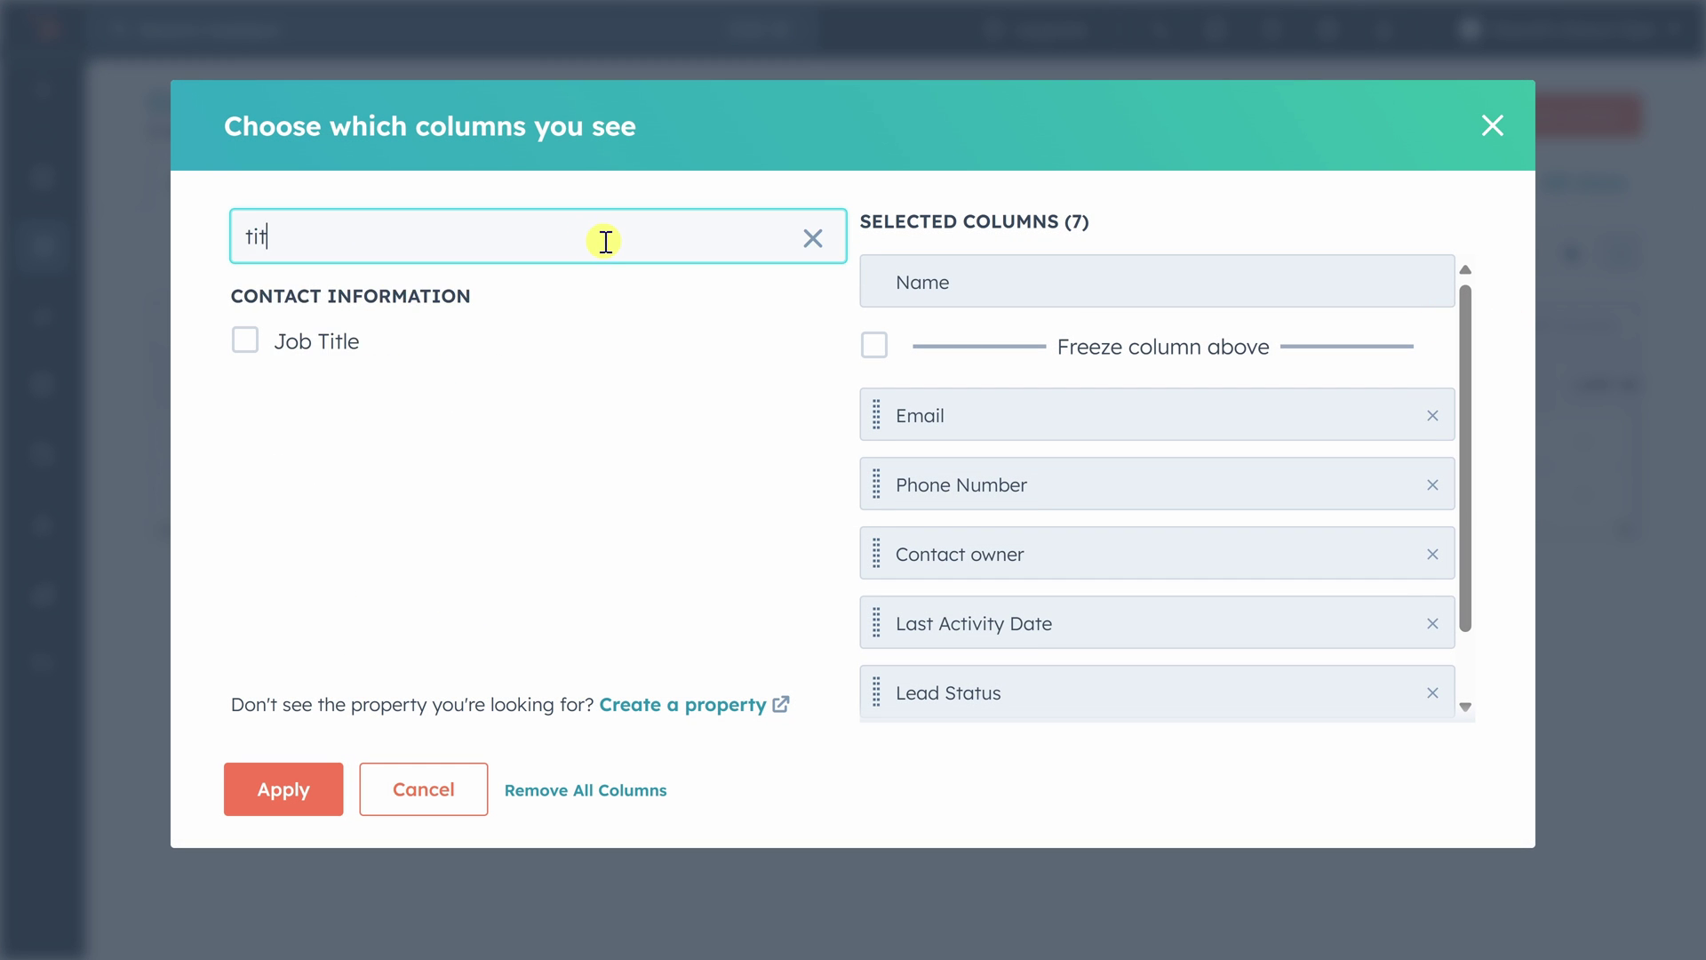
{"action": "left_click", "coordinate": [253, 354]}
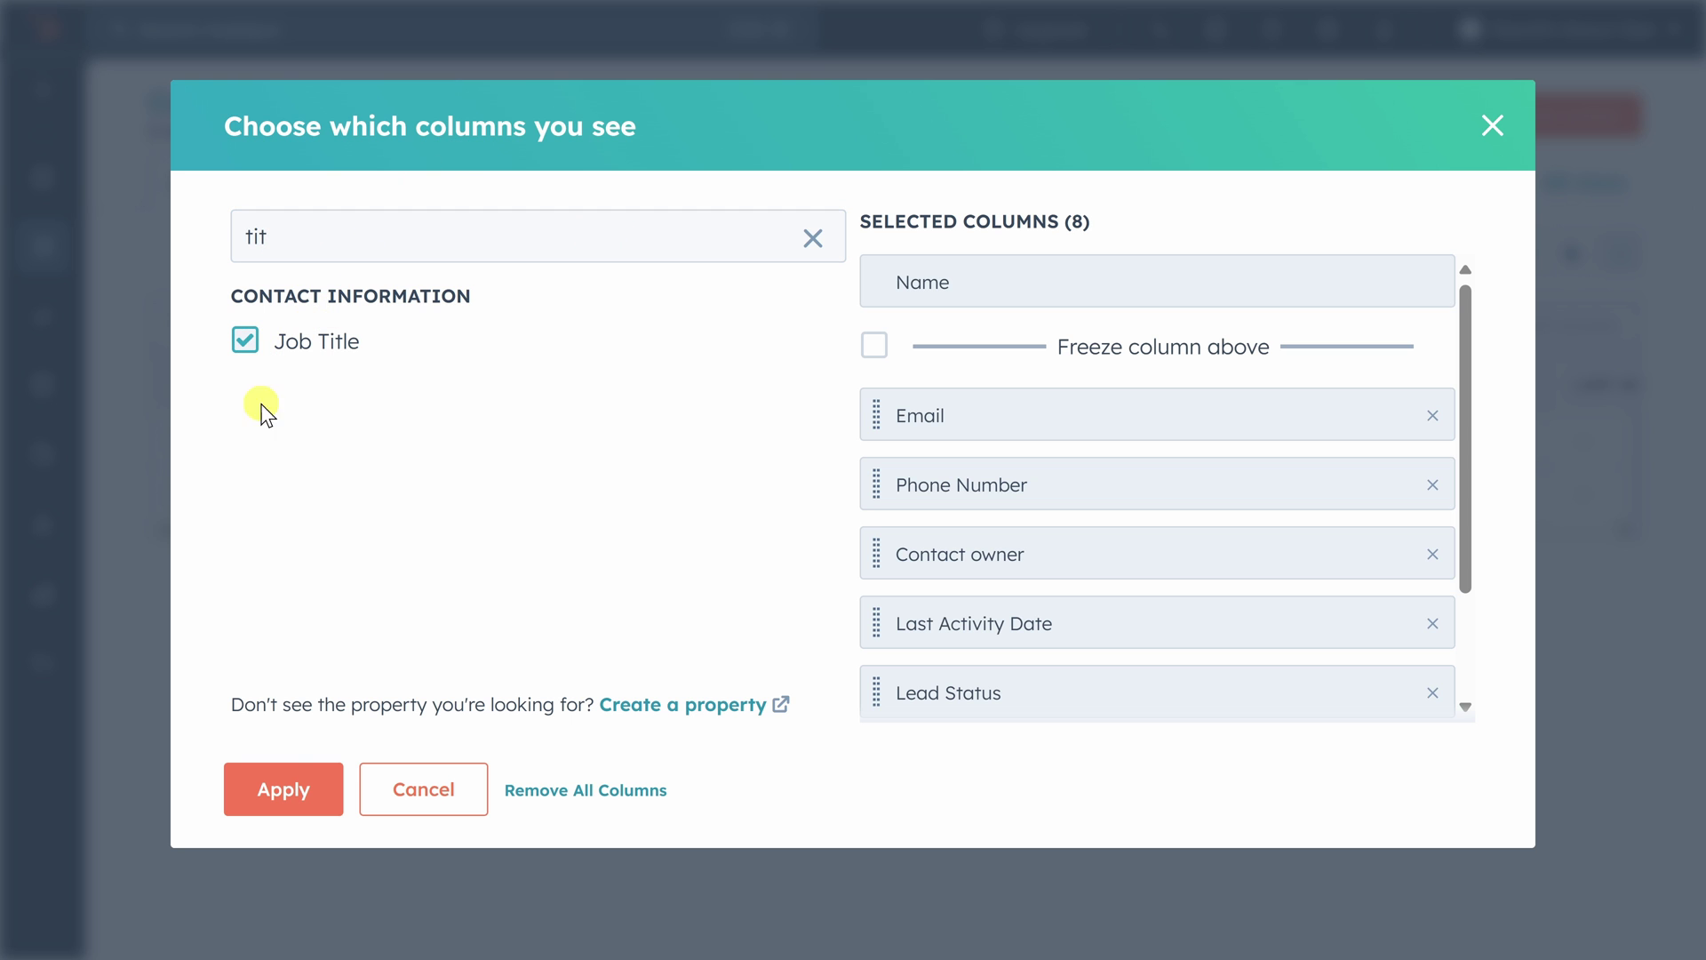
{"action": "left_click", "coordinate": [281, 798]}
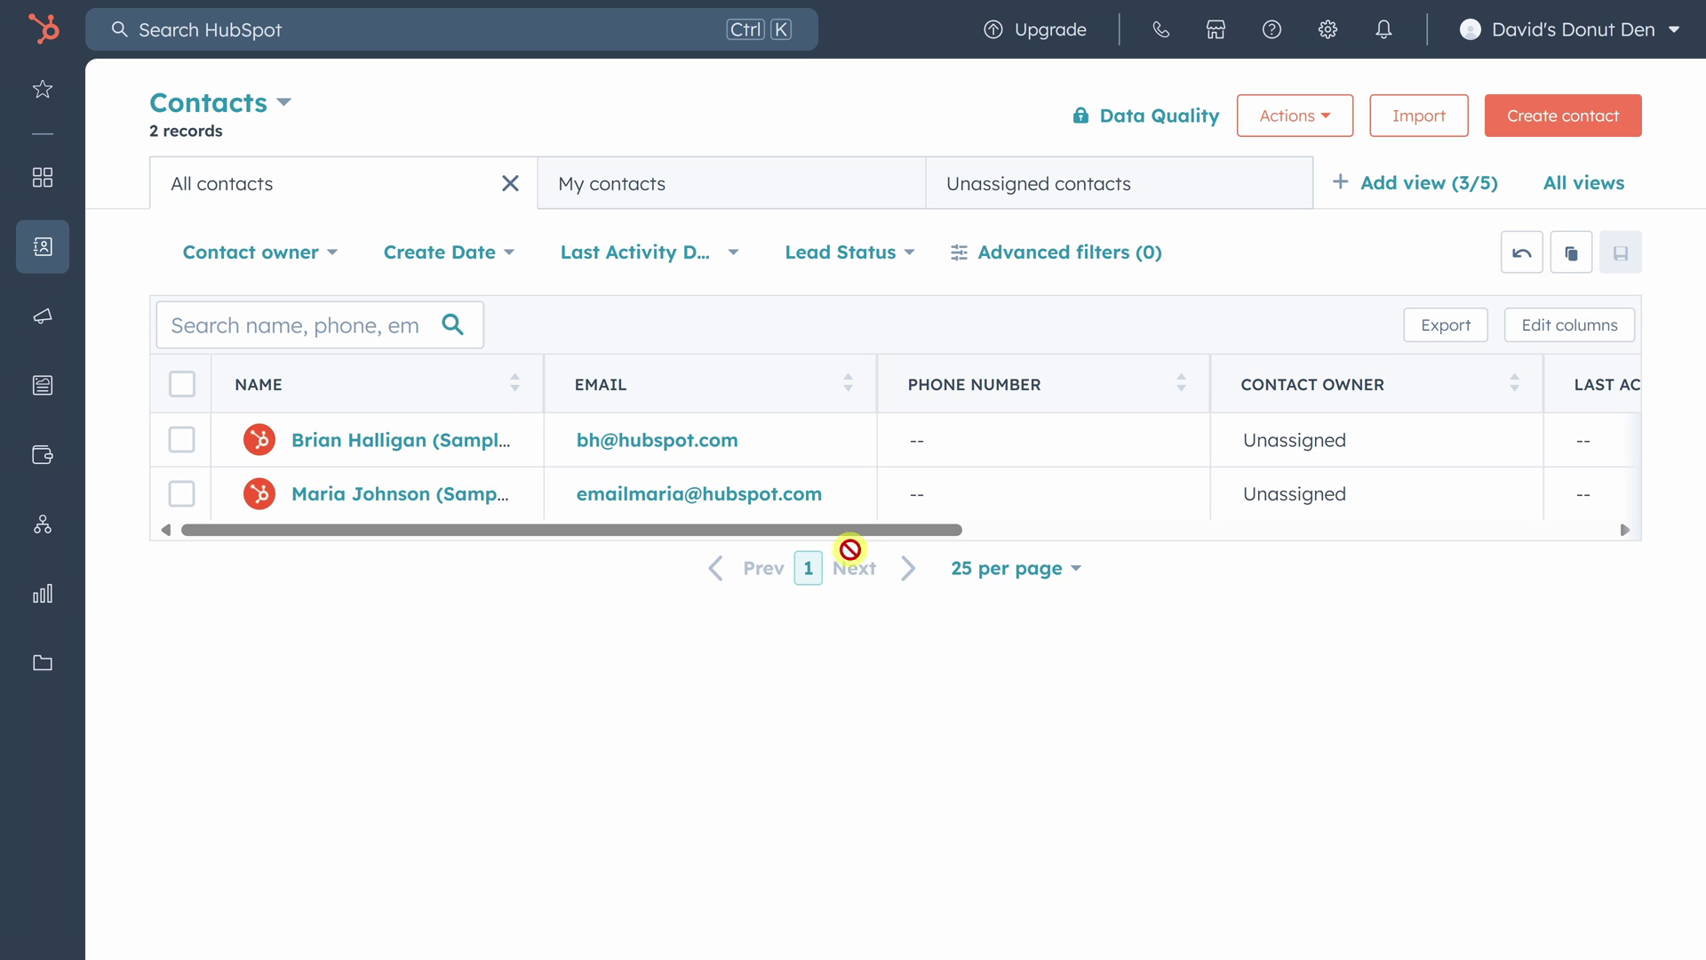
Move the Job Title column to sit just before Last Activity Date.
{"action": "left_click_drag", "start_coordinate": [853, 530], "coordinate": [1617, 531]}
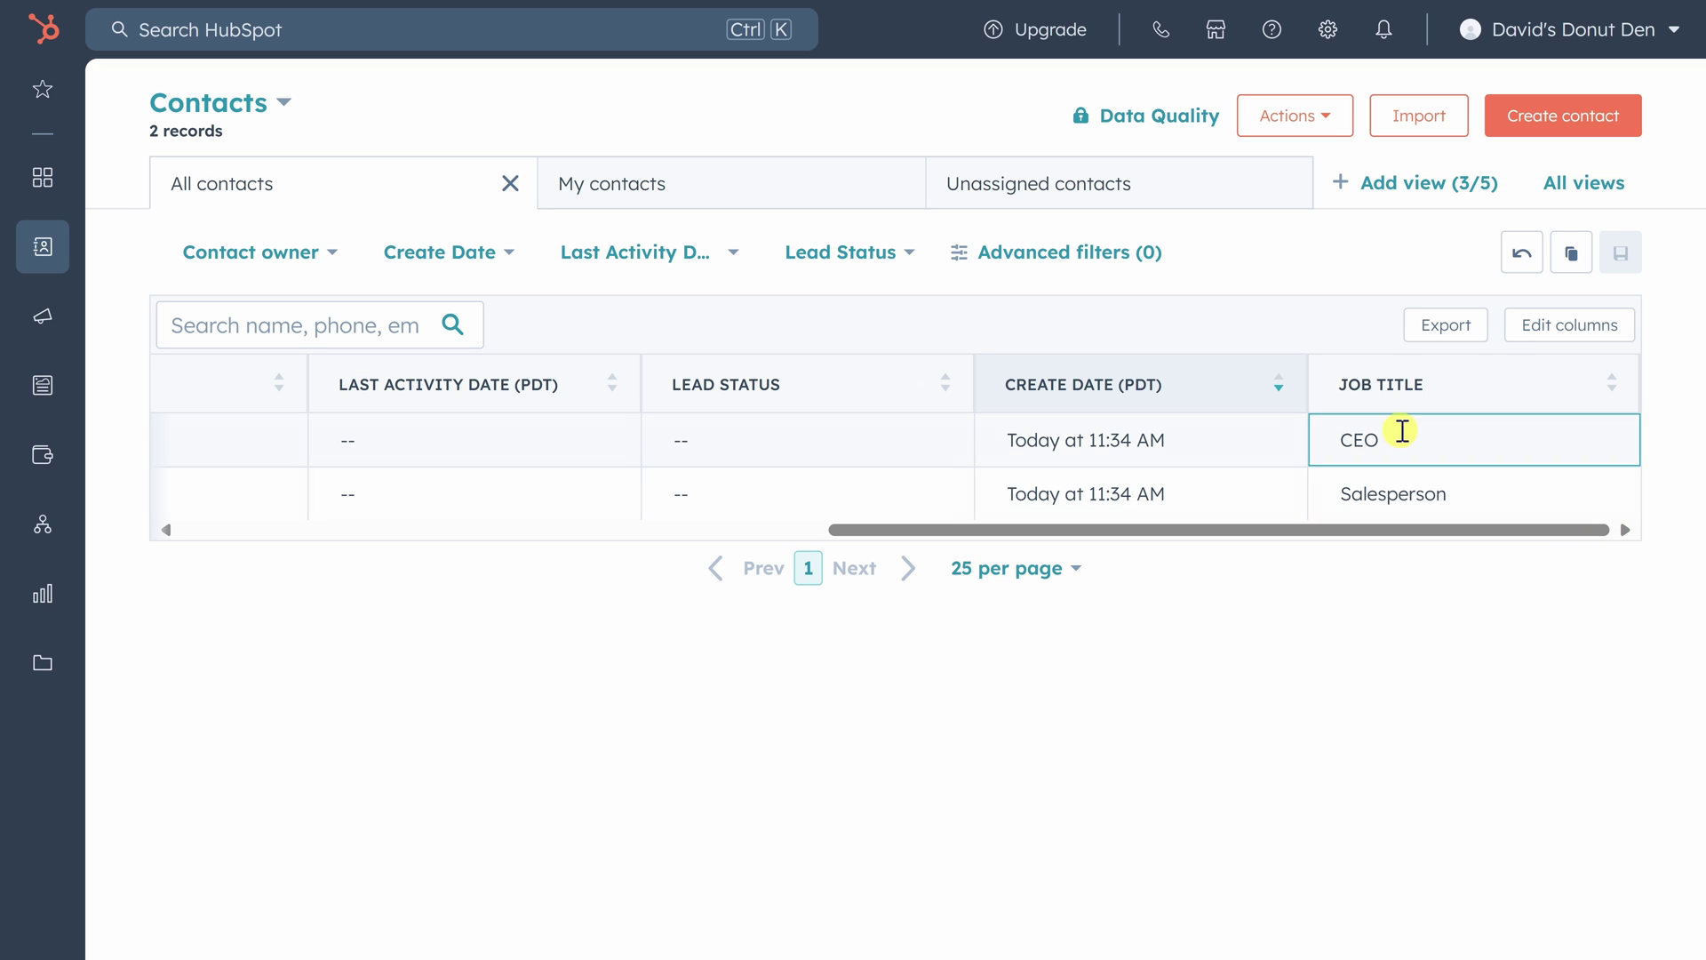
{"action": "left_click_drag", "start_coordinate": [1324, 384], "coordinate": [315, 389]}
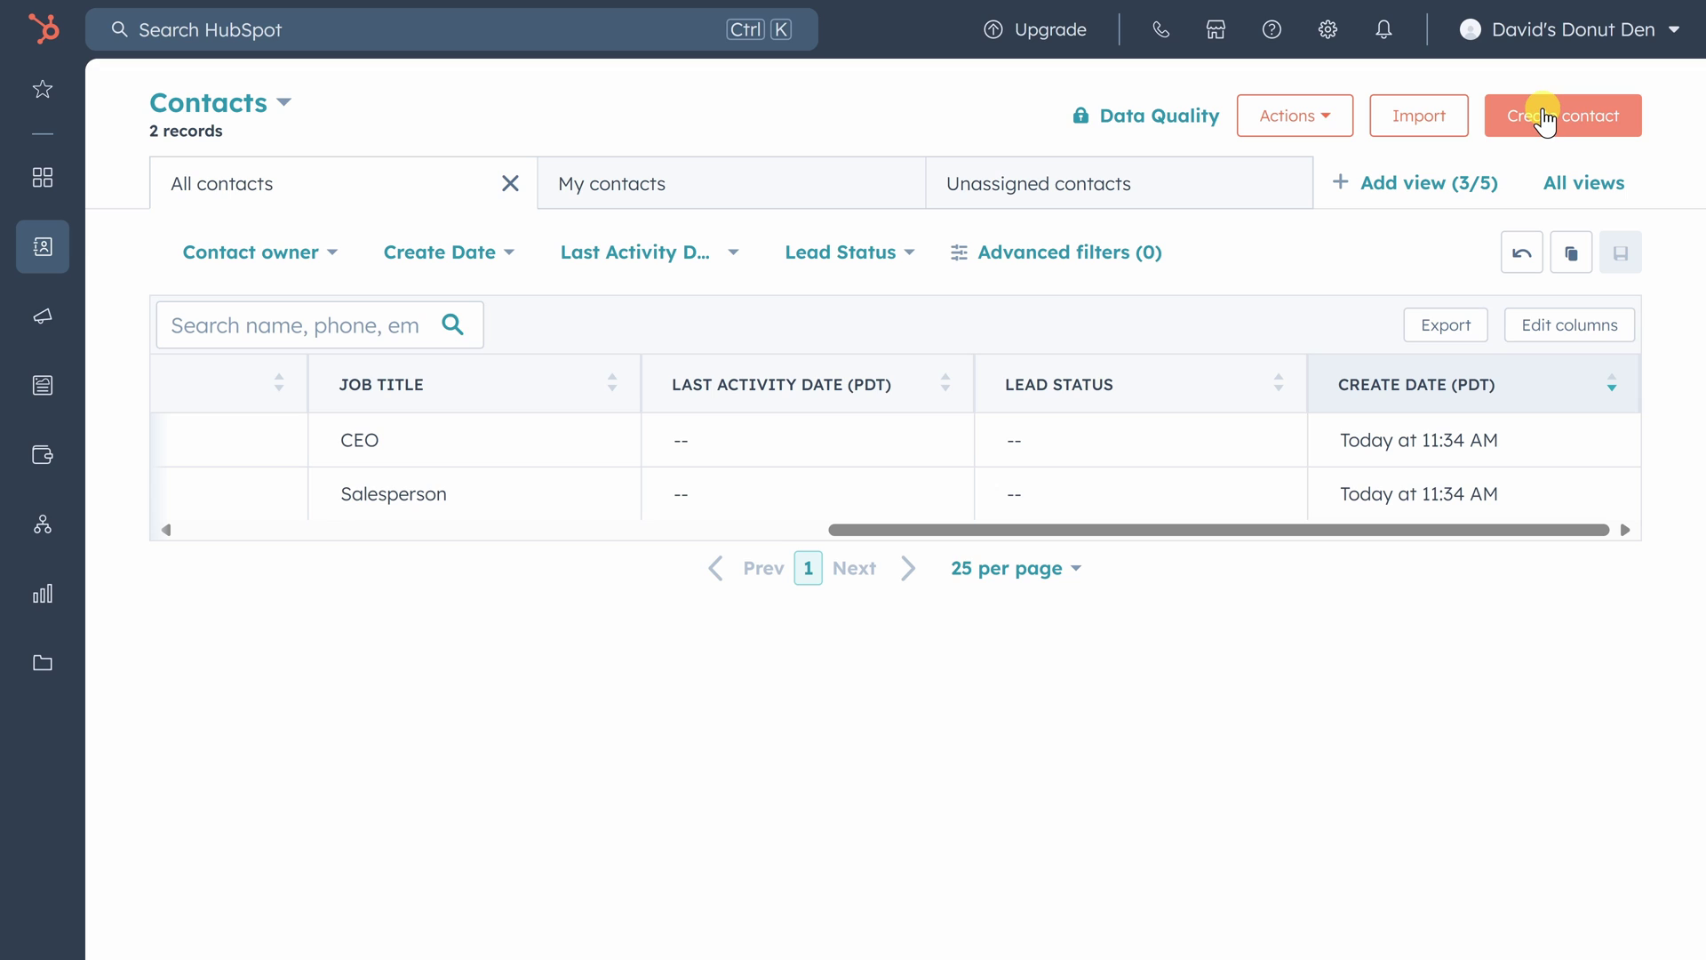
{"action": "left_click", "coordinate": [1420, 123]}
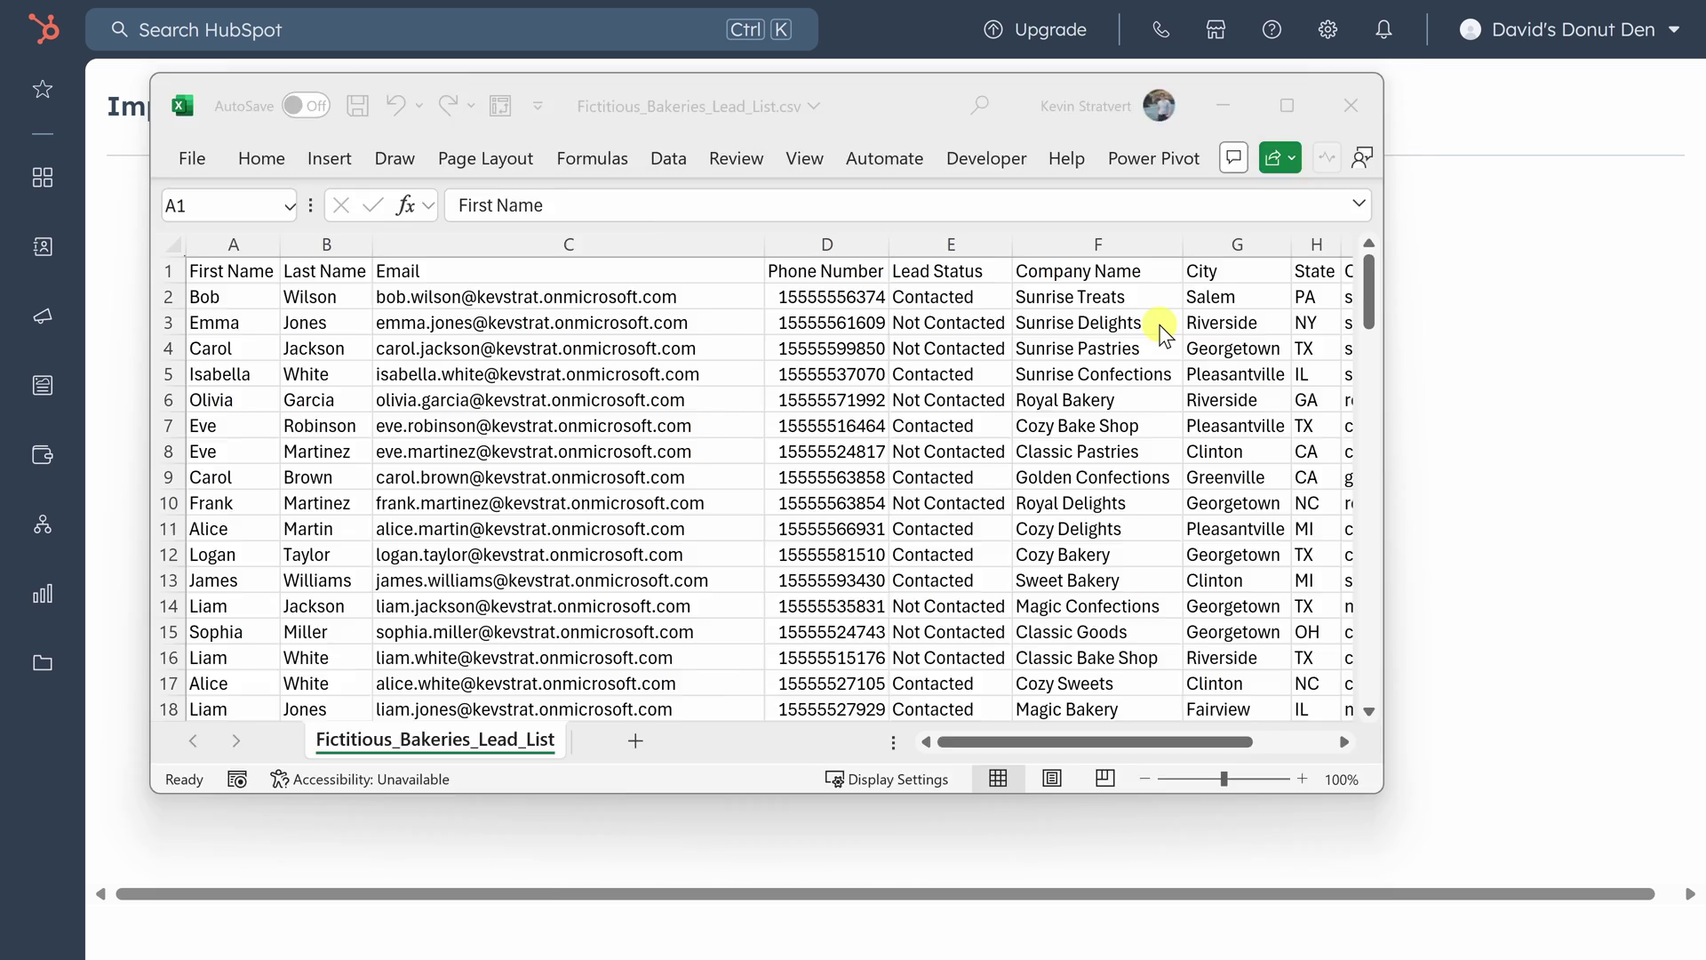
Close the Fictitious_Bakeries_Lead_List.csv spreadsheet in Excel with Alt+F4.
{"action": "key", "text": "alt+F4"}
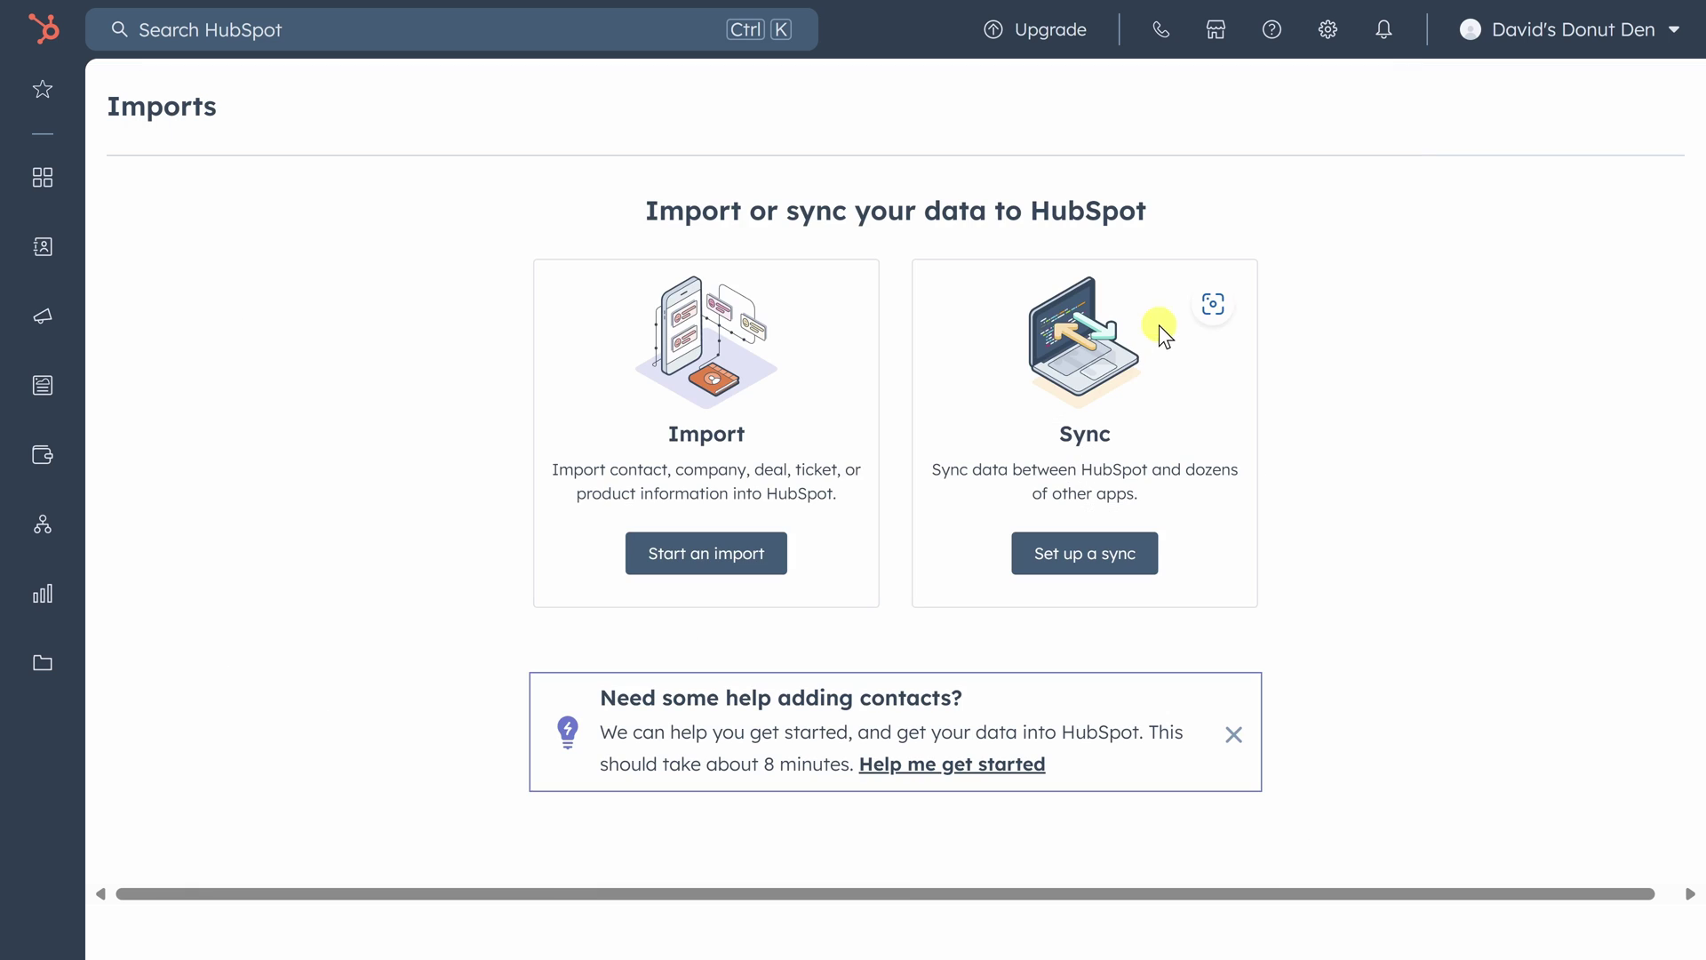
Start an import from a computer file, using one file with multiple objects.
{"action": "left_click", "coordinate": [682, 568]}
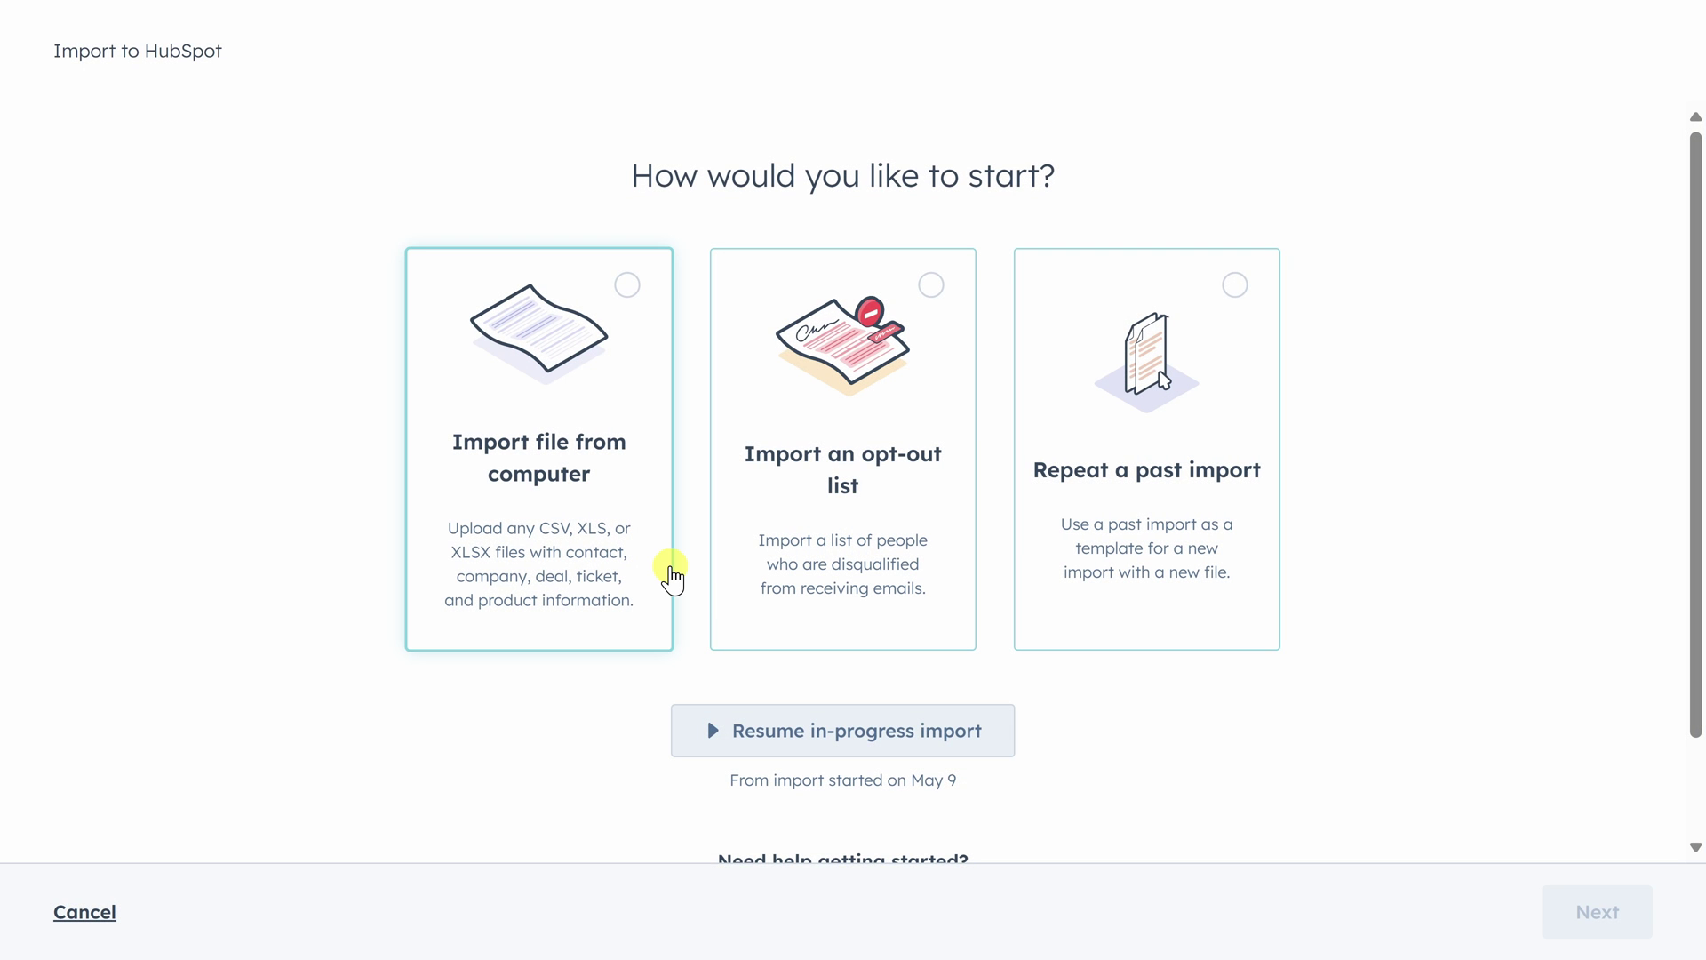
{"action": "left_click", "coordinate": [672, 580]}
{"action": "left_click", "coordinate": [1580, 911]}
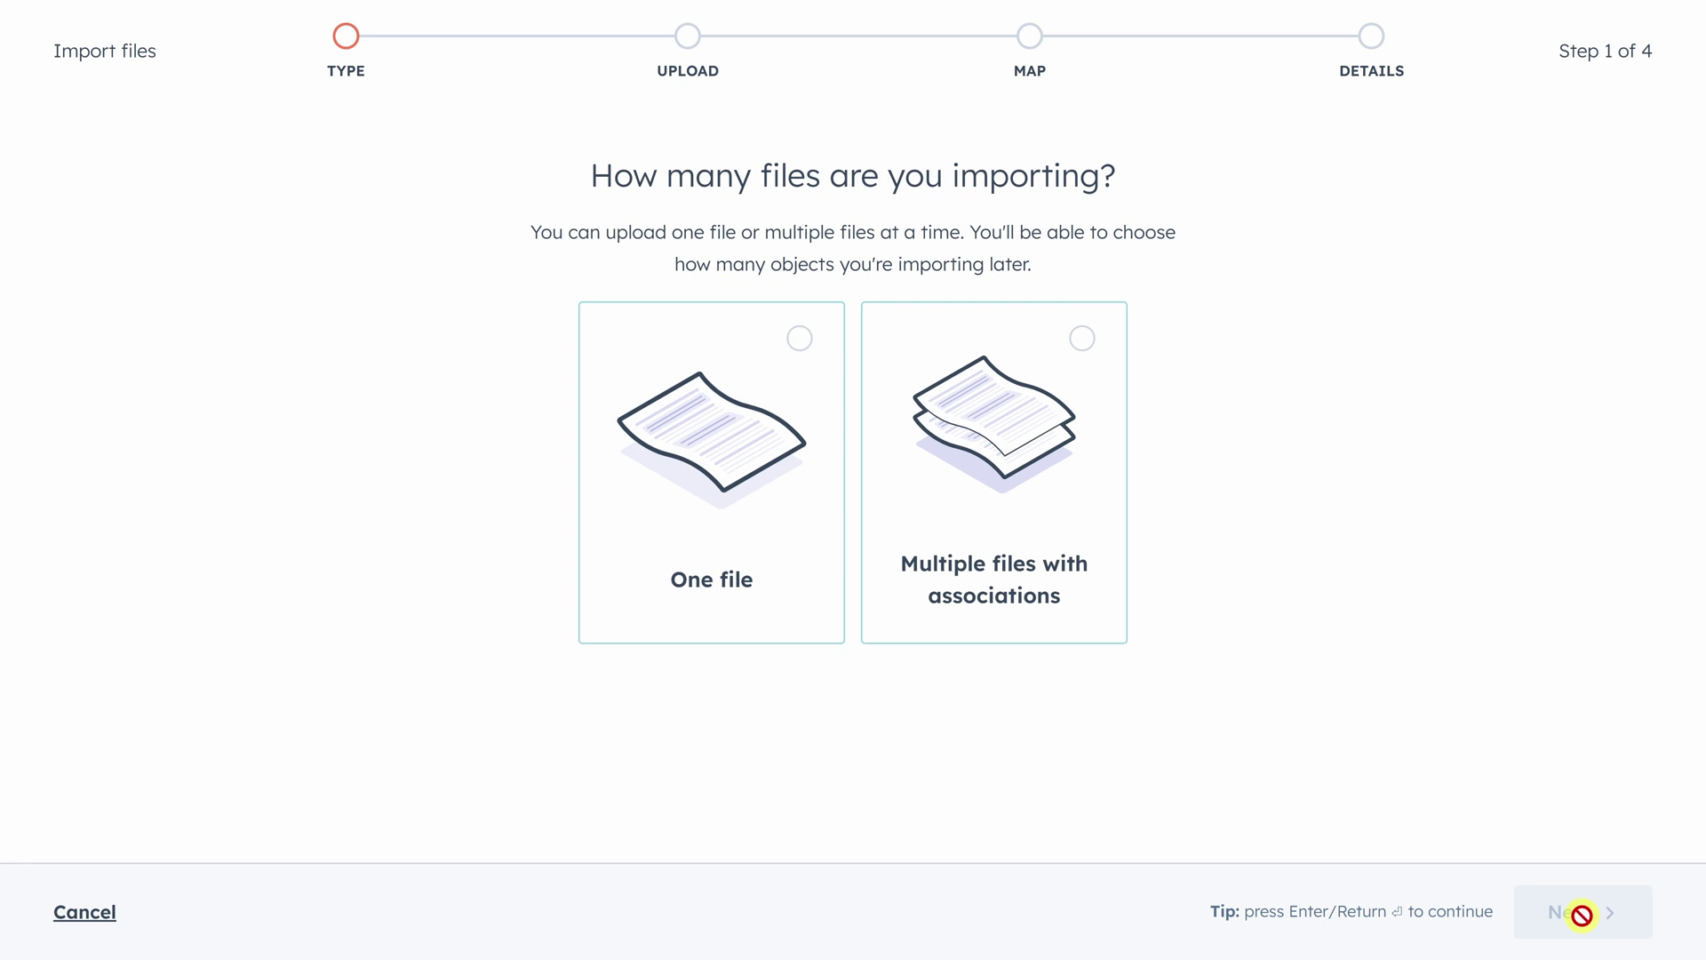
{"action": "left_click", "coordinate": [724, 411]}
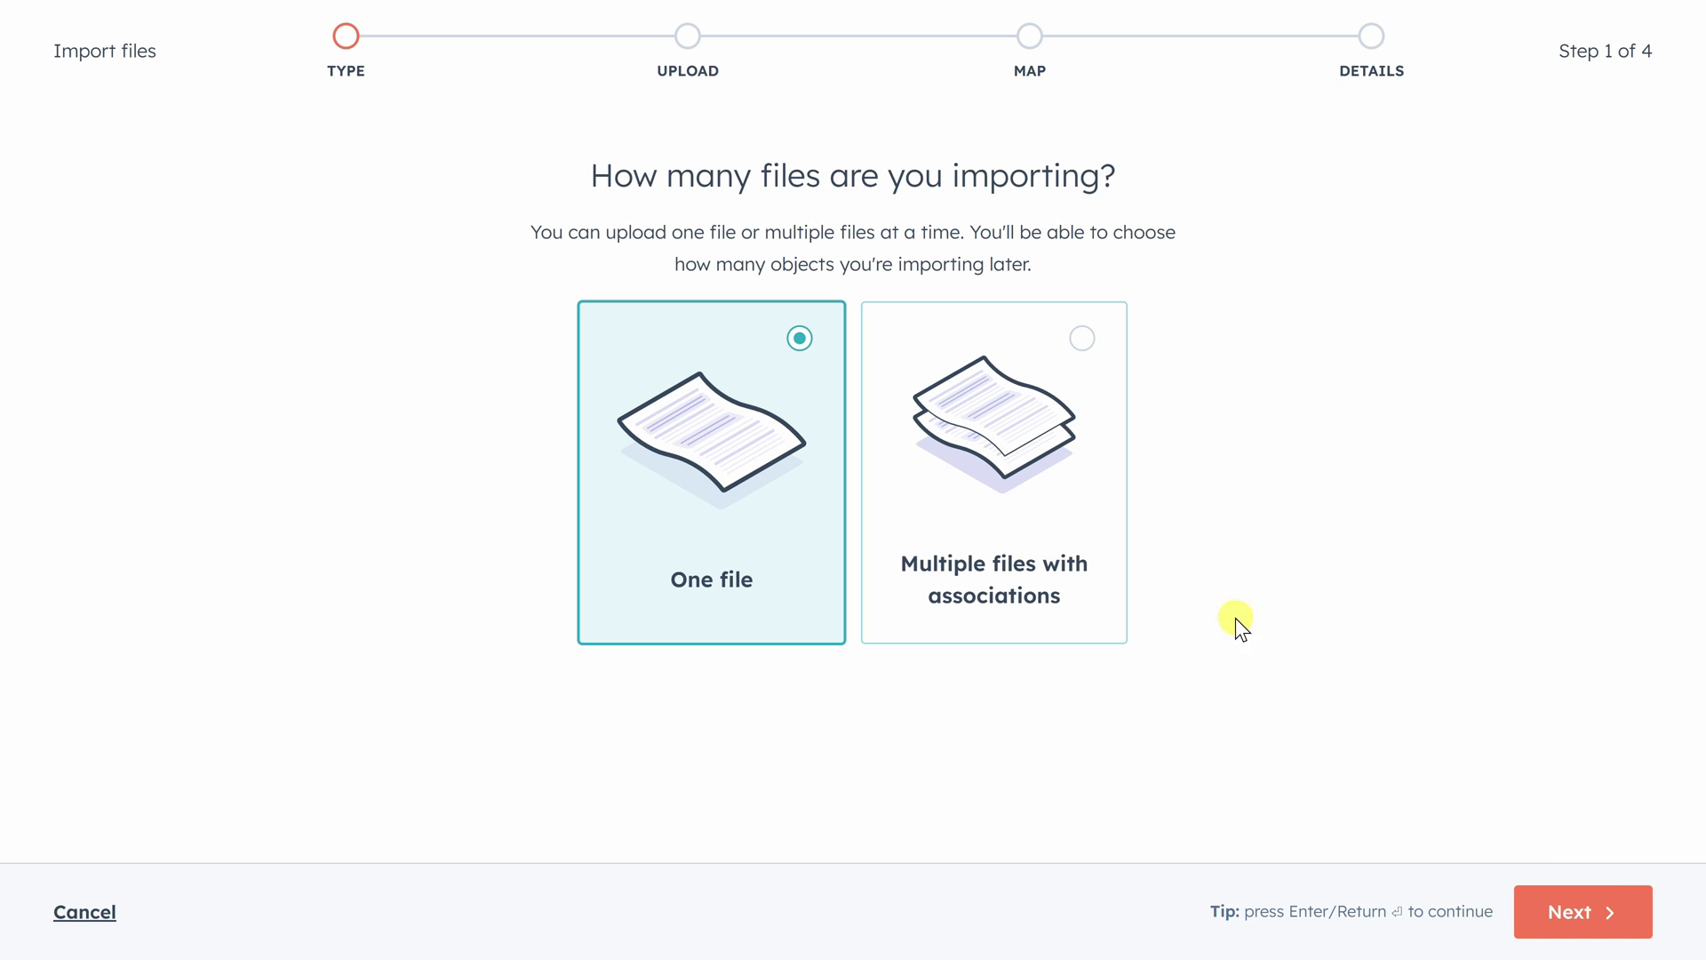
{"action": "left_click", "coordinate": [1586, 925]}
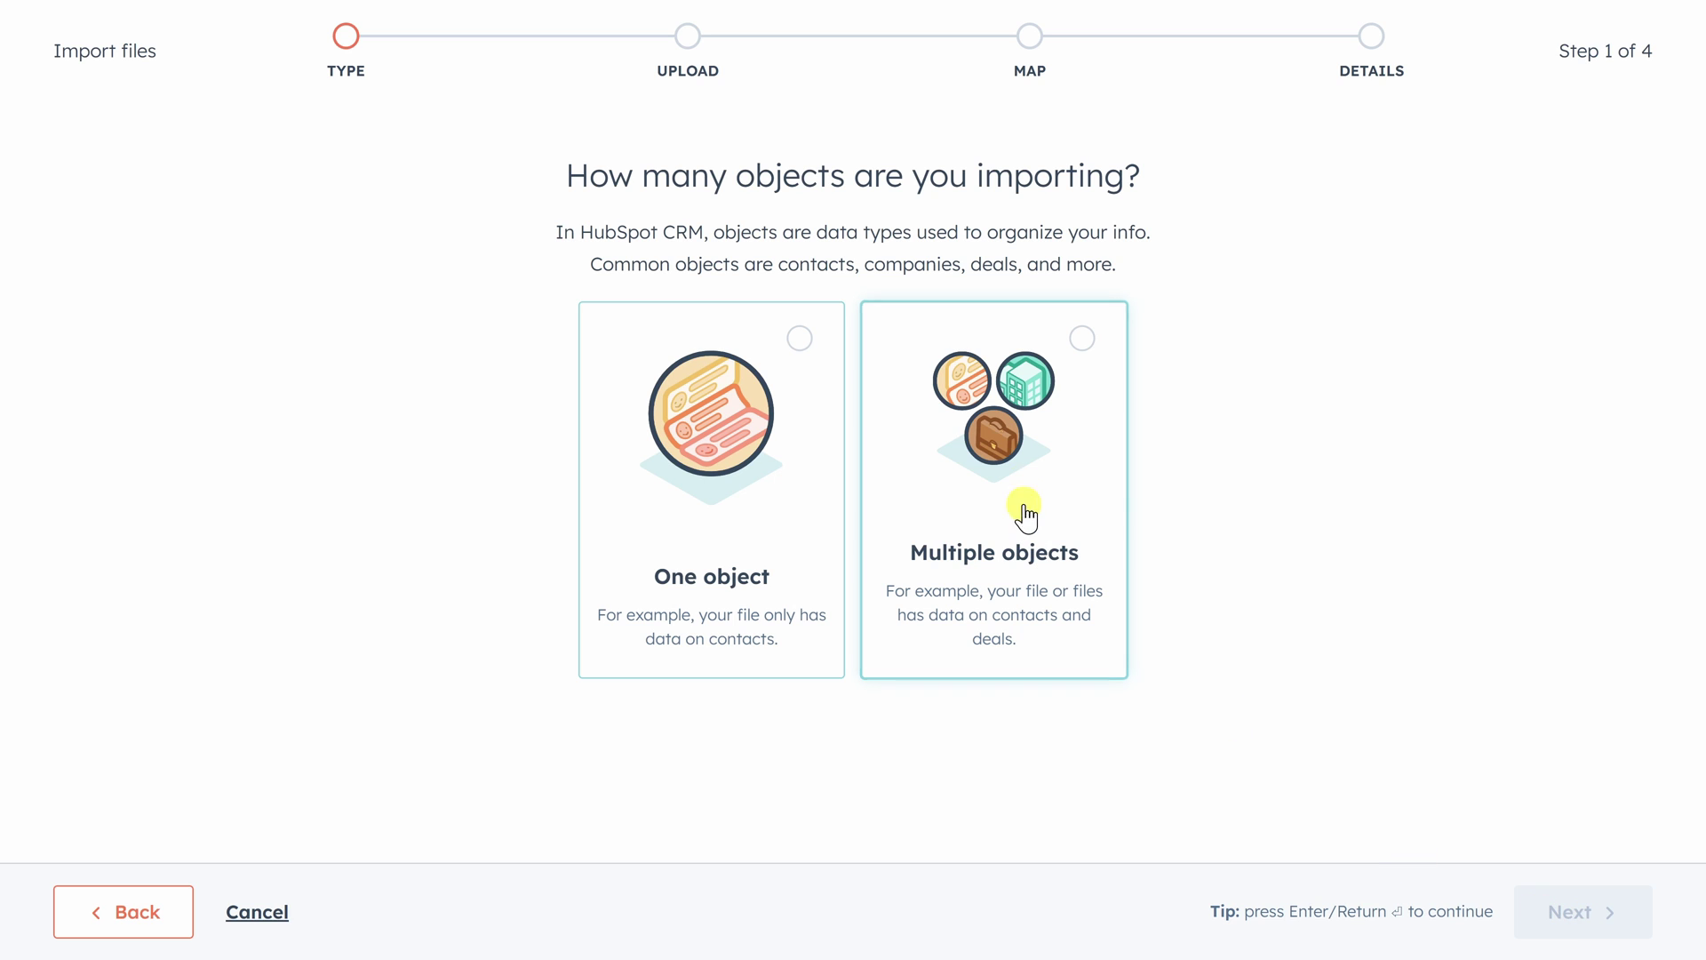
{"action": "left_click", "coordinate": [1039, 438]}
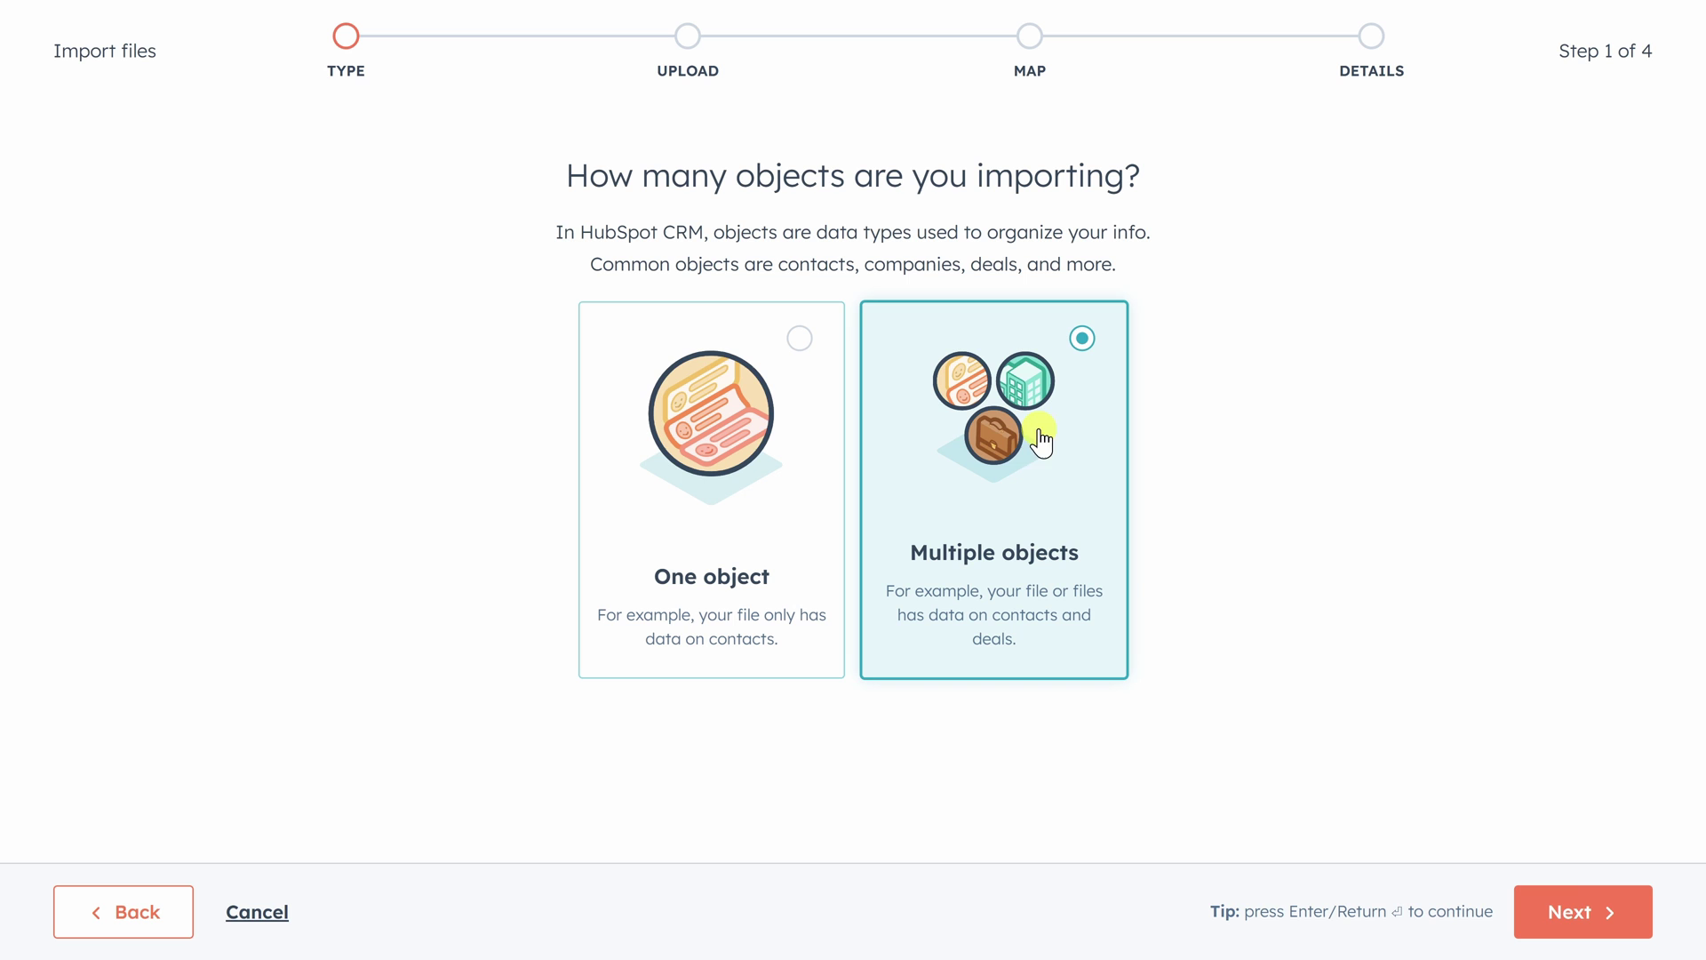
{"action": "left_click", "coordinate": [1579, 924]}
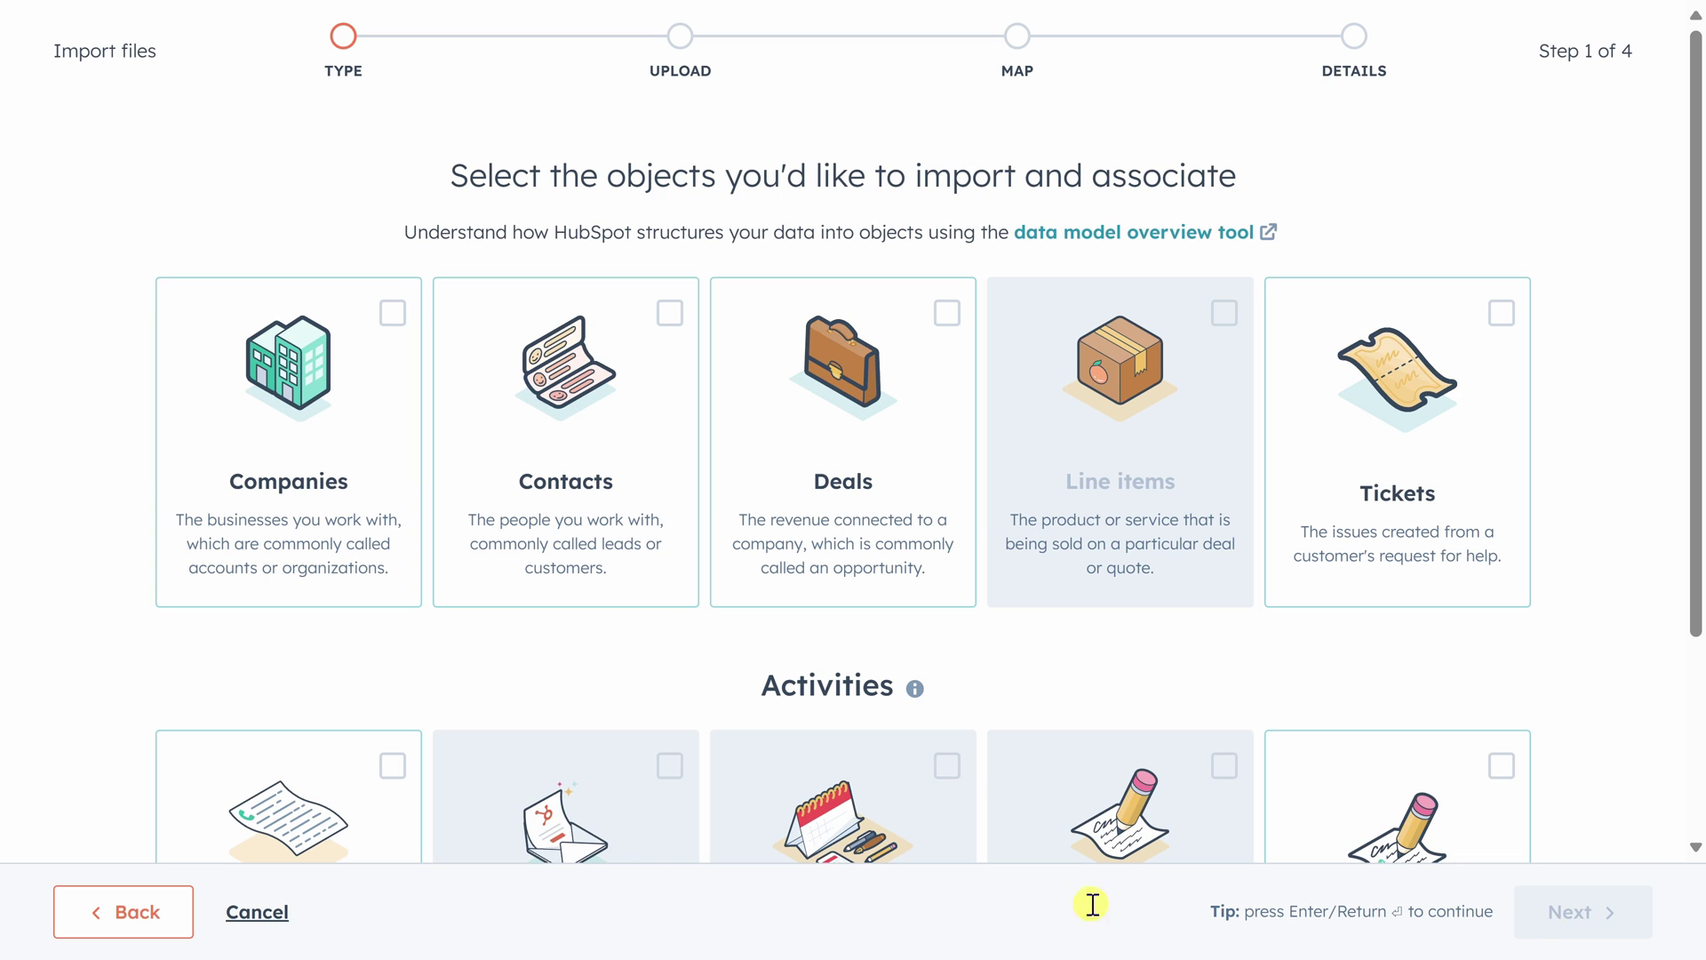
Import Companies and Contacts from the uploaded Fictitious_Bakeries_Lead_List.csv.
{"action": "left_click", "coordinate": [267, 425]}
{"action": "left_click", "coordinate": [659, 425]}
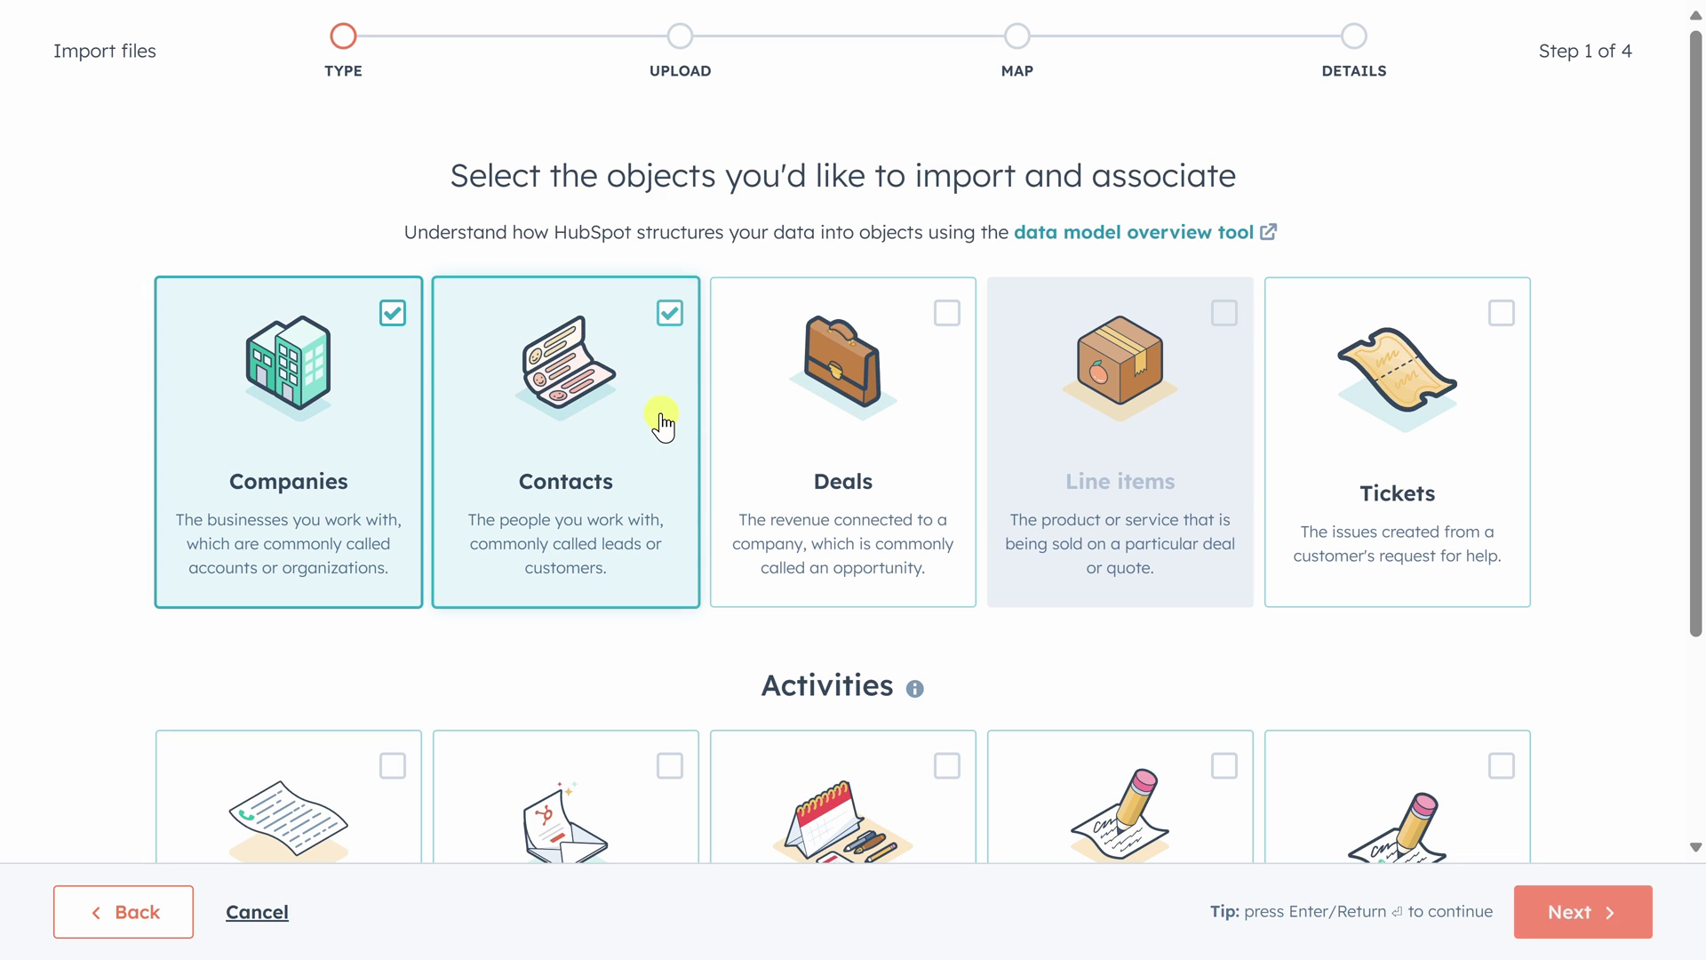
{"action": "left_click", "coordinate": [1575, 915]}
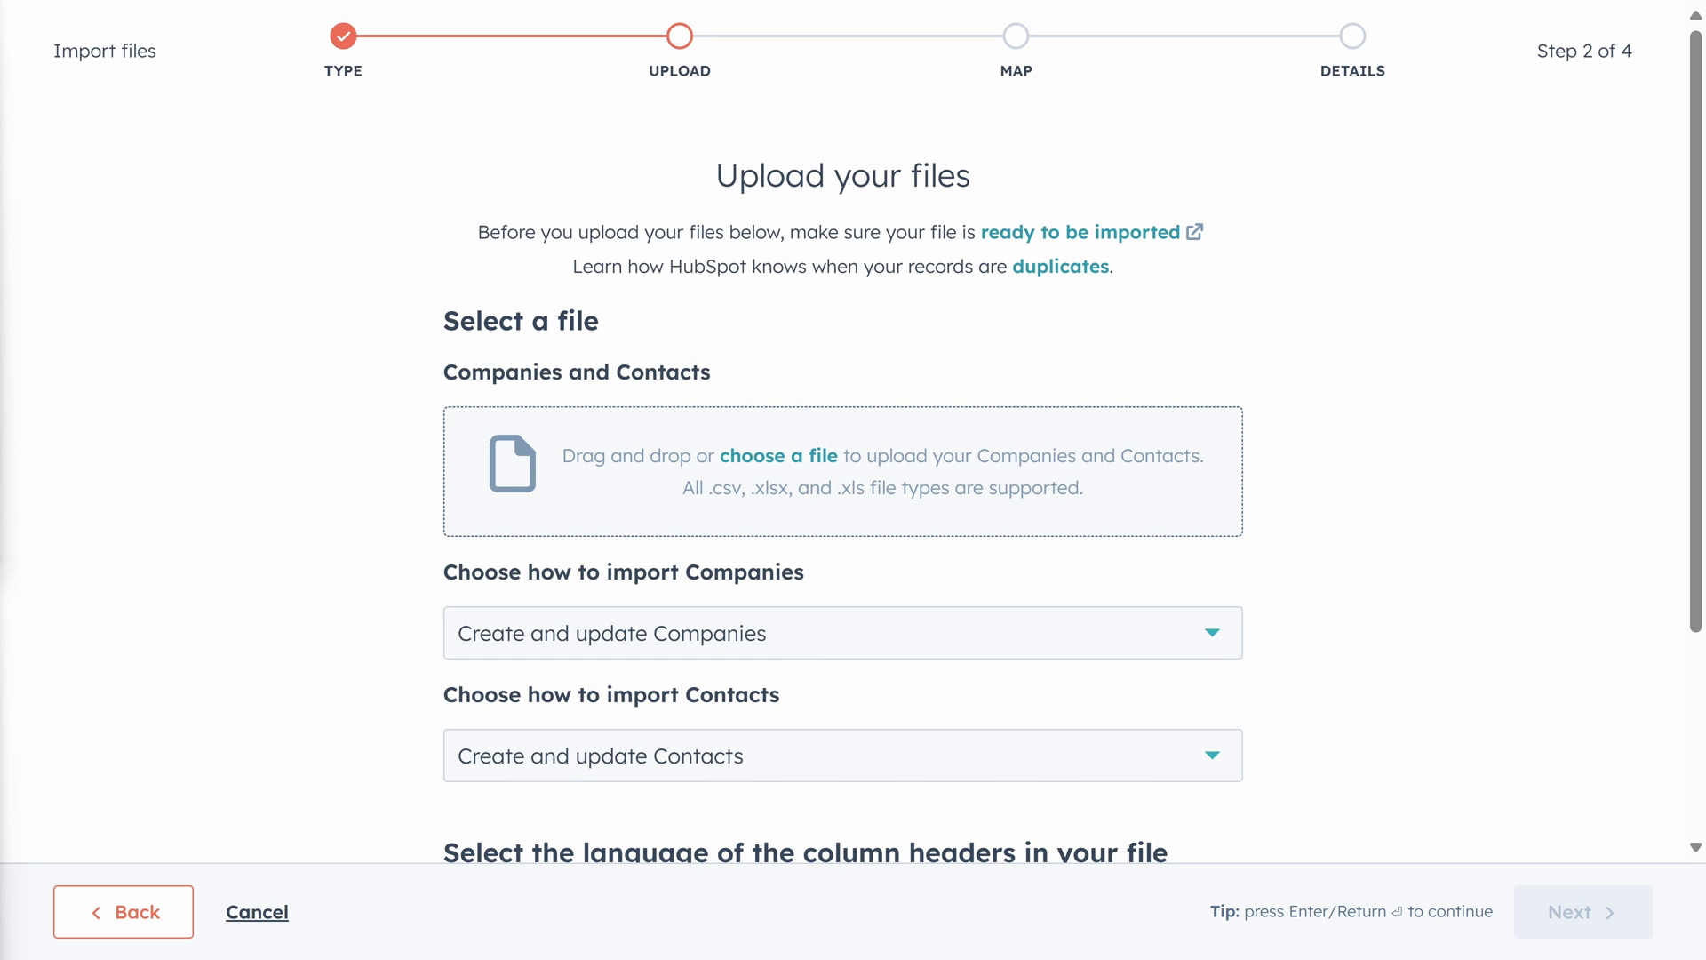
{"action": "left_click_drag", "start_coordinate": [922, 651], "coordinate": [837, 461]}
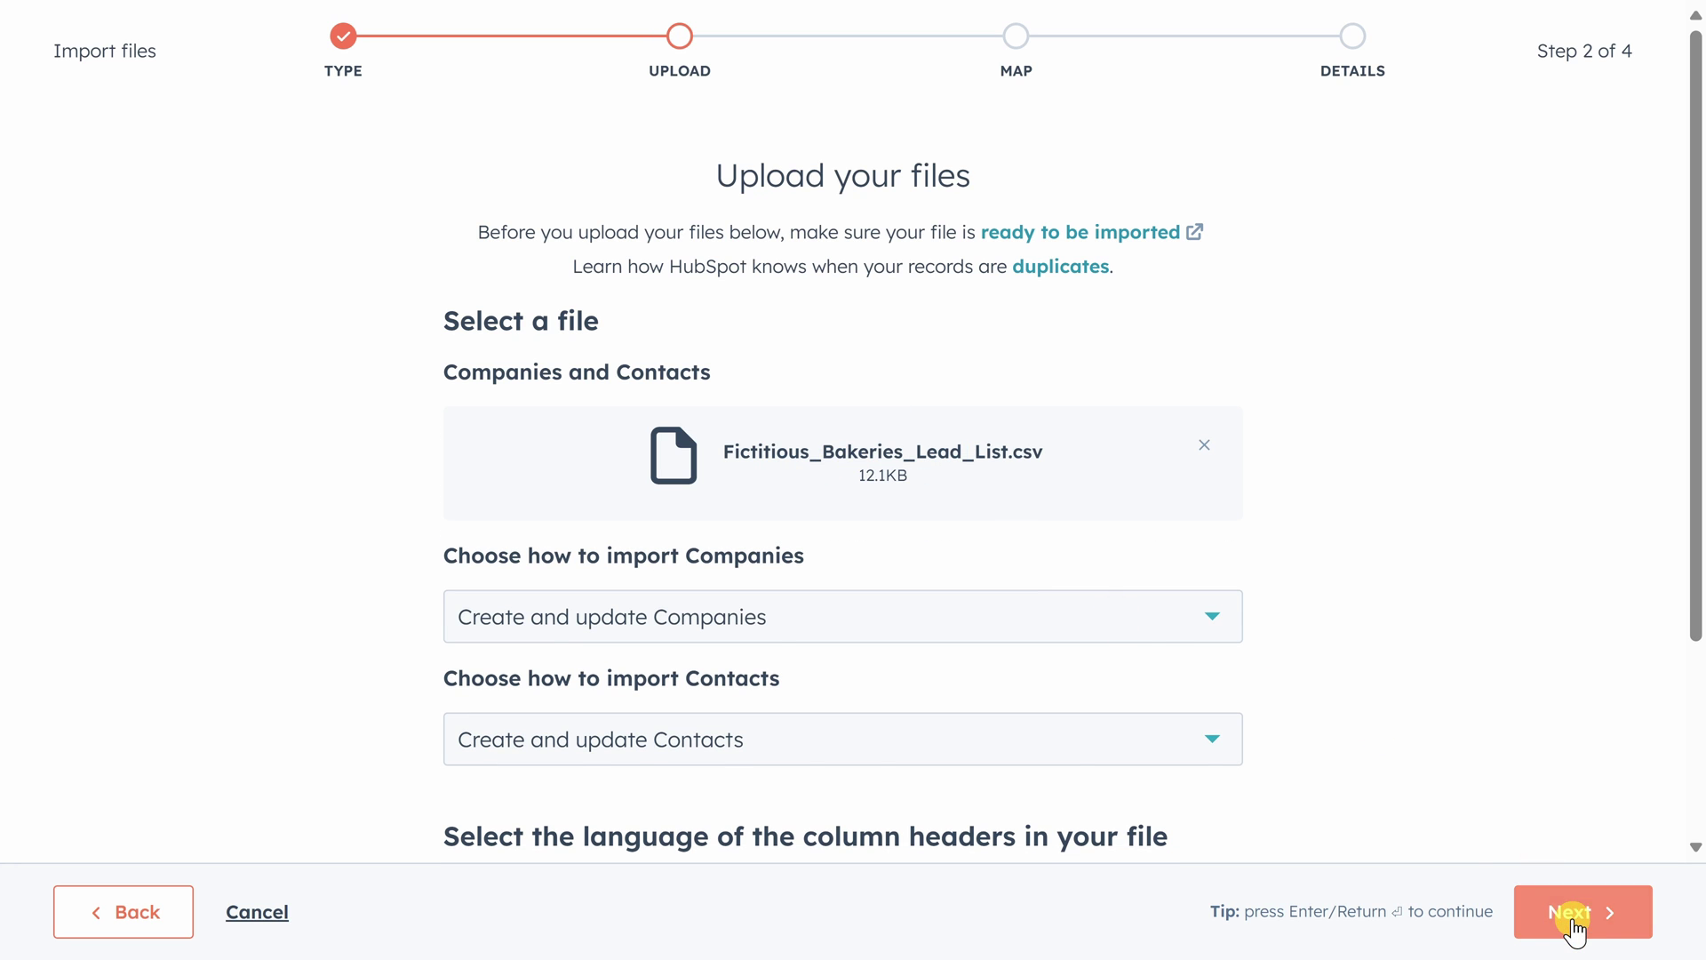
{"action": "left_click", "coordinate": [1571, 916]}
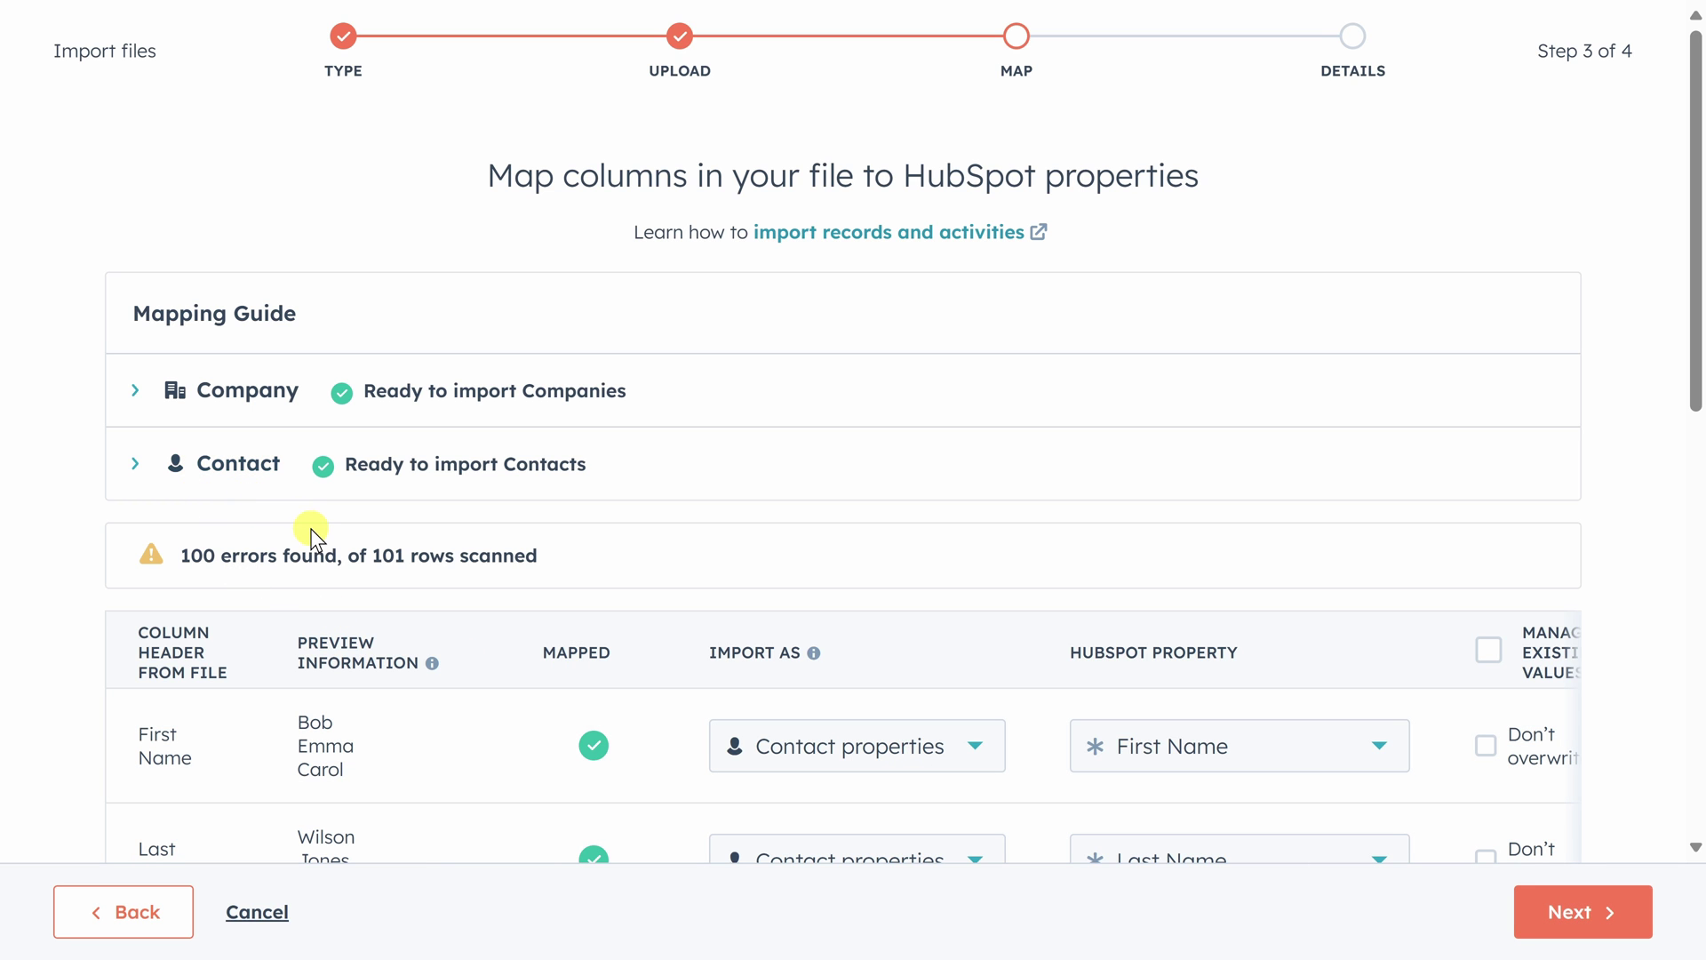
{"action": "scroll", "coordinate": [307, 530], "scroll_direction": "down", "scroll_amount": 5}
{"action": "scroll", "coordinate": [312, 535], "scroll_direction": "down", "scroll_amount": 2}
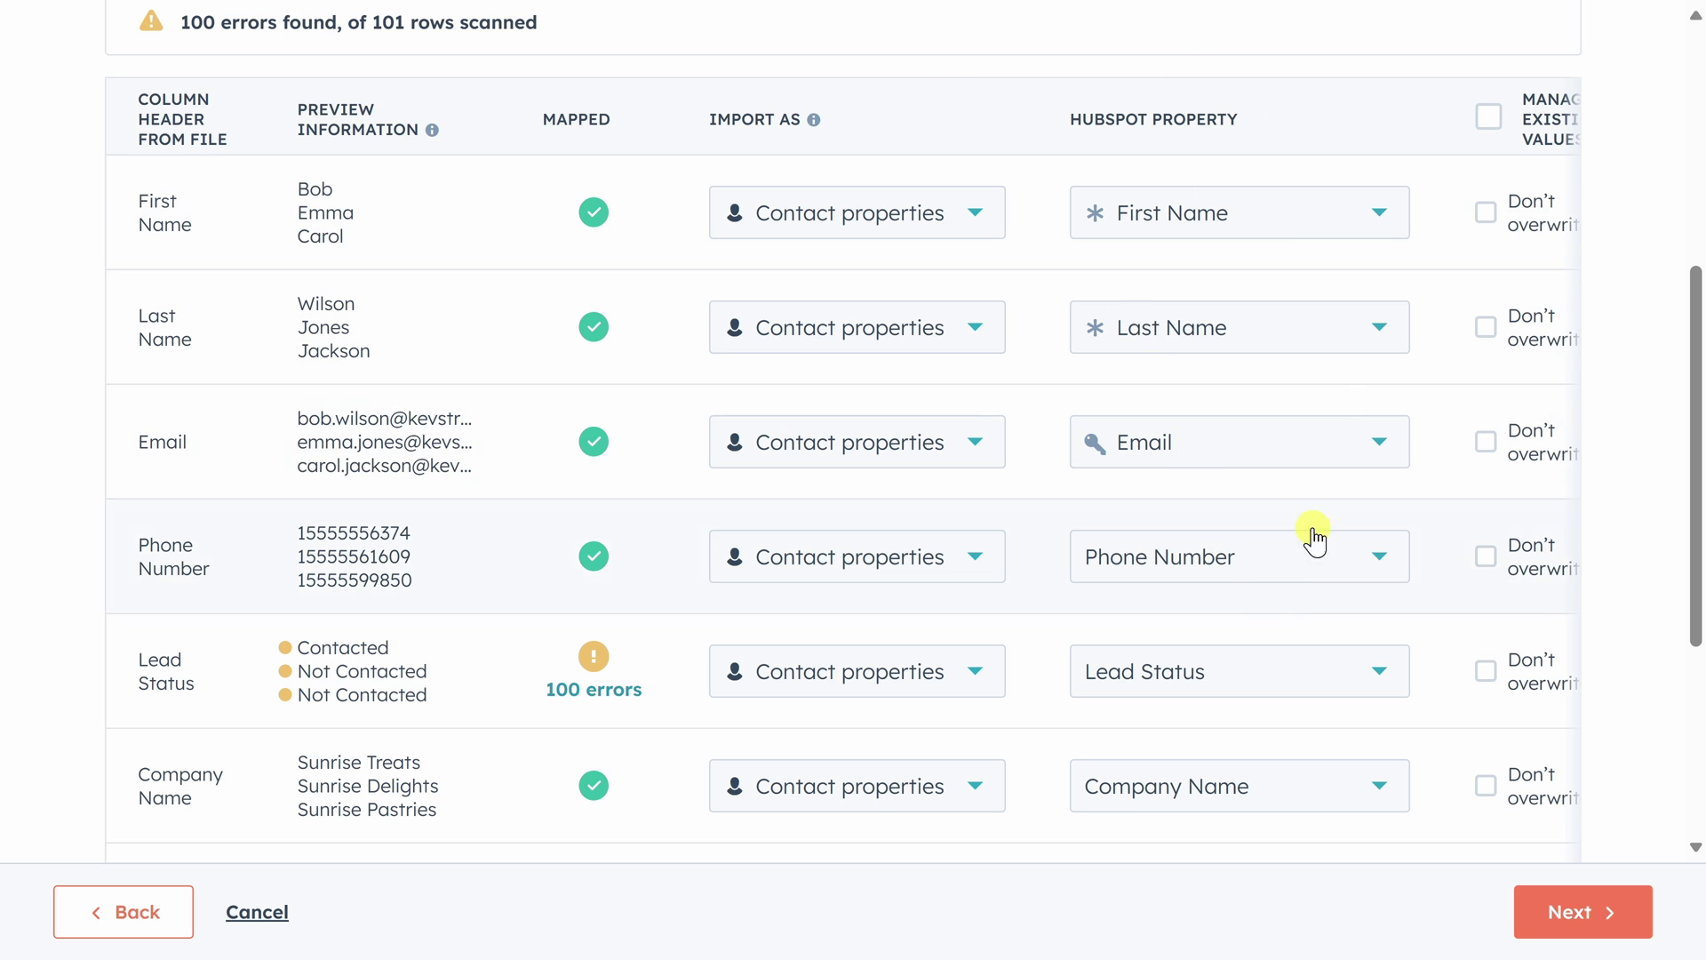
{"action": "mouse_move", "coordinate": [1267, 333]}
{"action": "scroll", "coordinate": [619, 216], "scroll_direction": "down", "scroll_amount": 2}
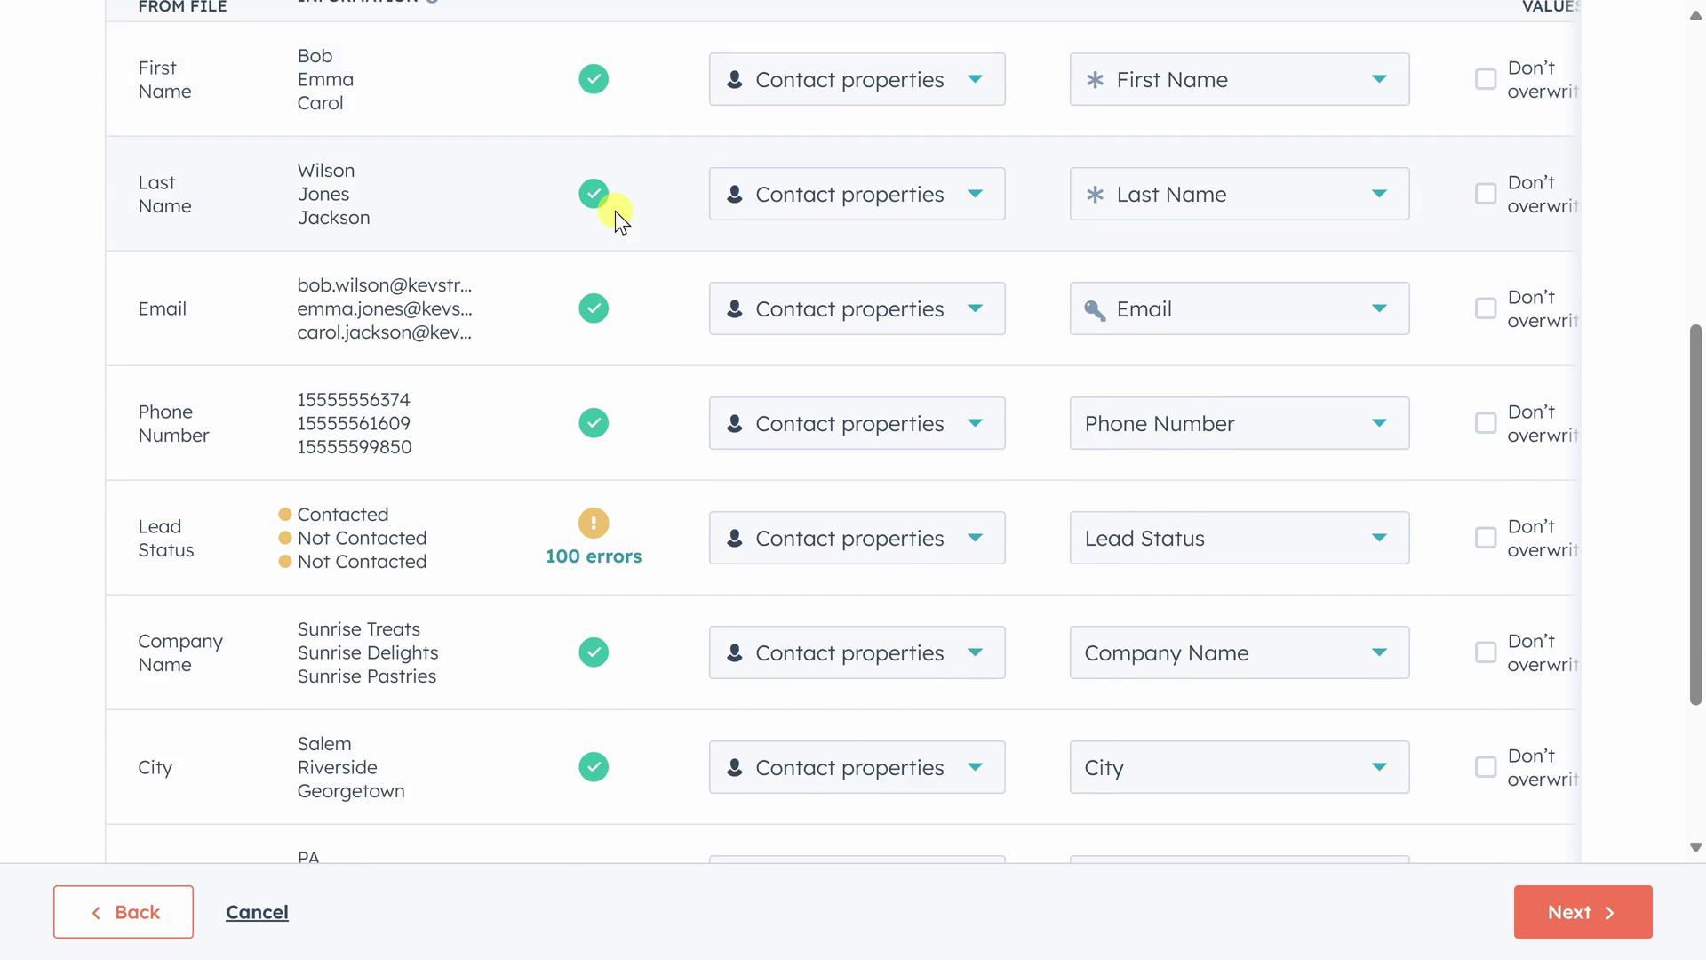
{"action": "scroll", "coordinate": [618, 216], "scroll_direction": "down", "scroll_amount": 3}
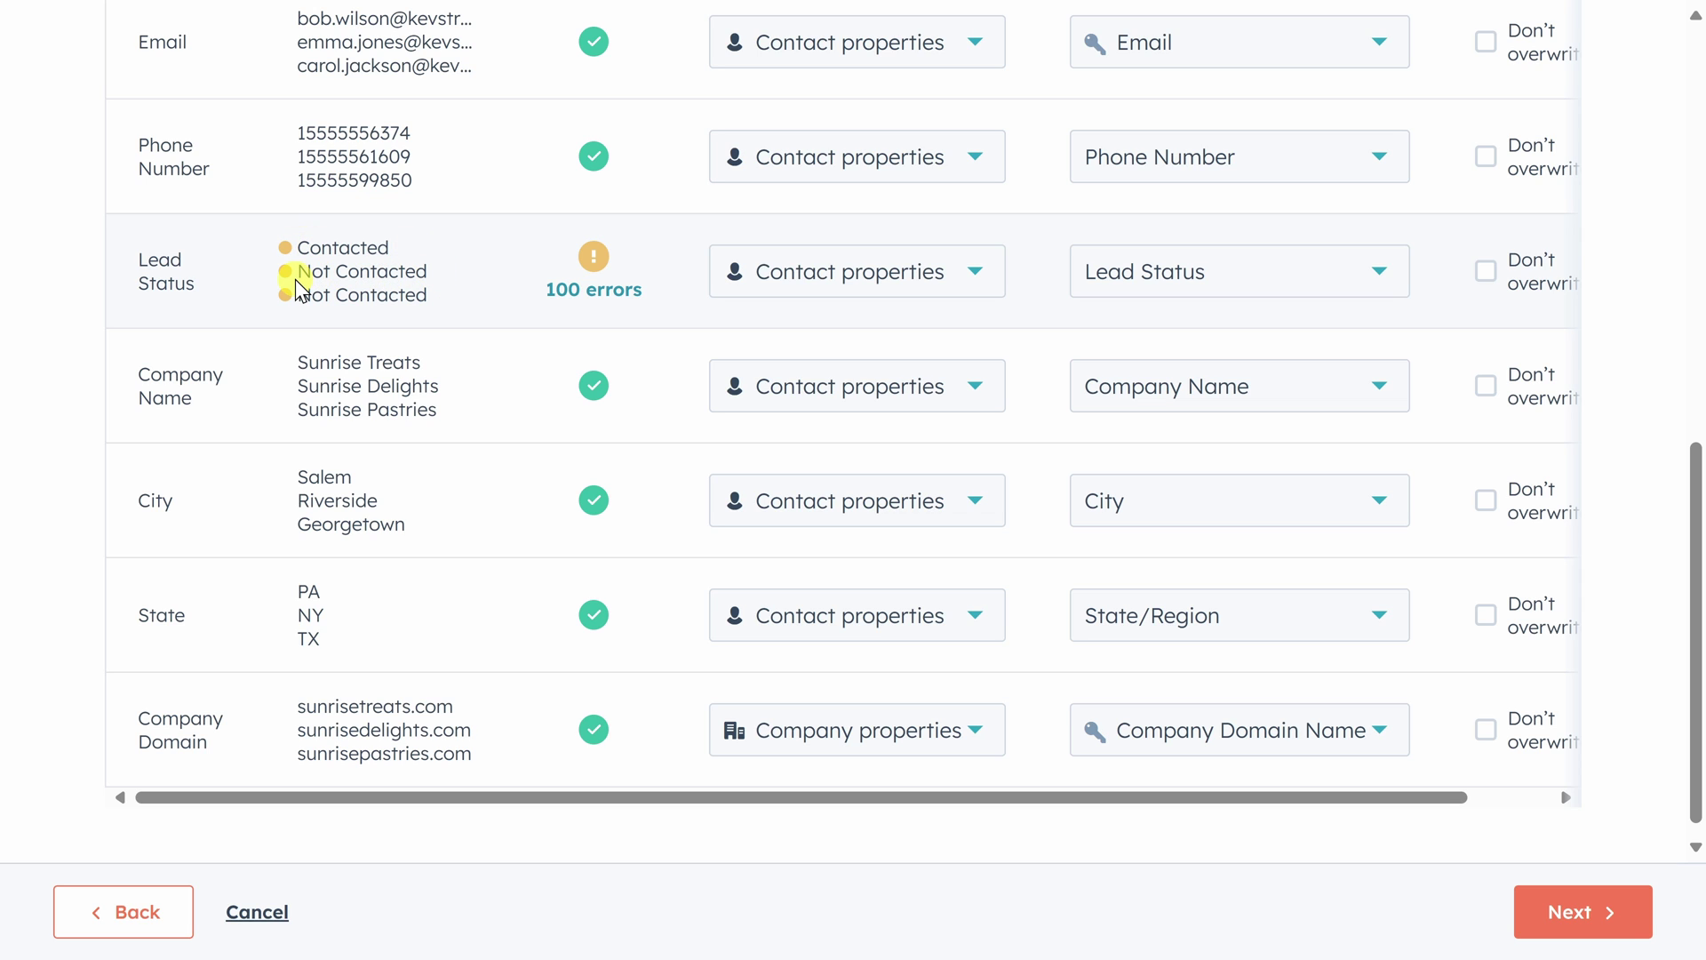
{"action": "left_click", "coordinate": [579, 293]}
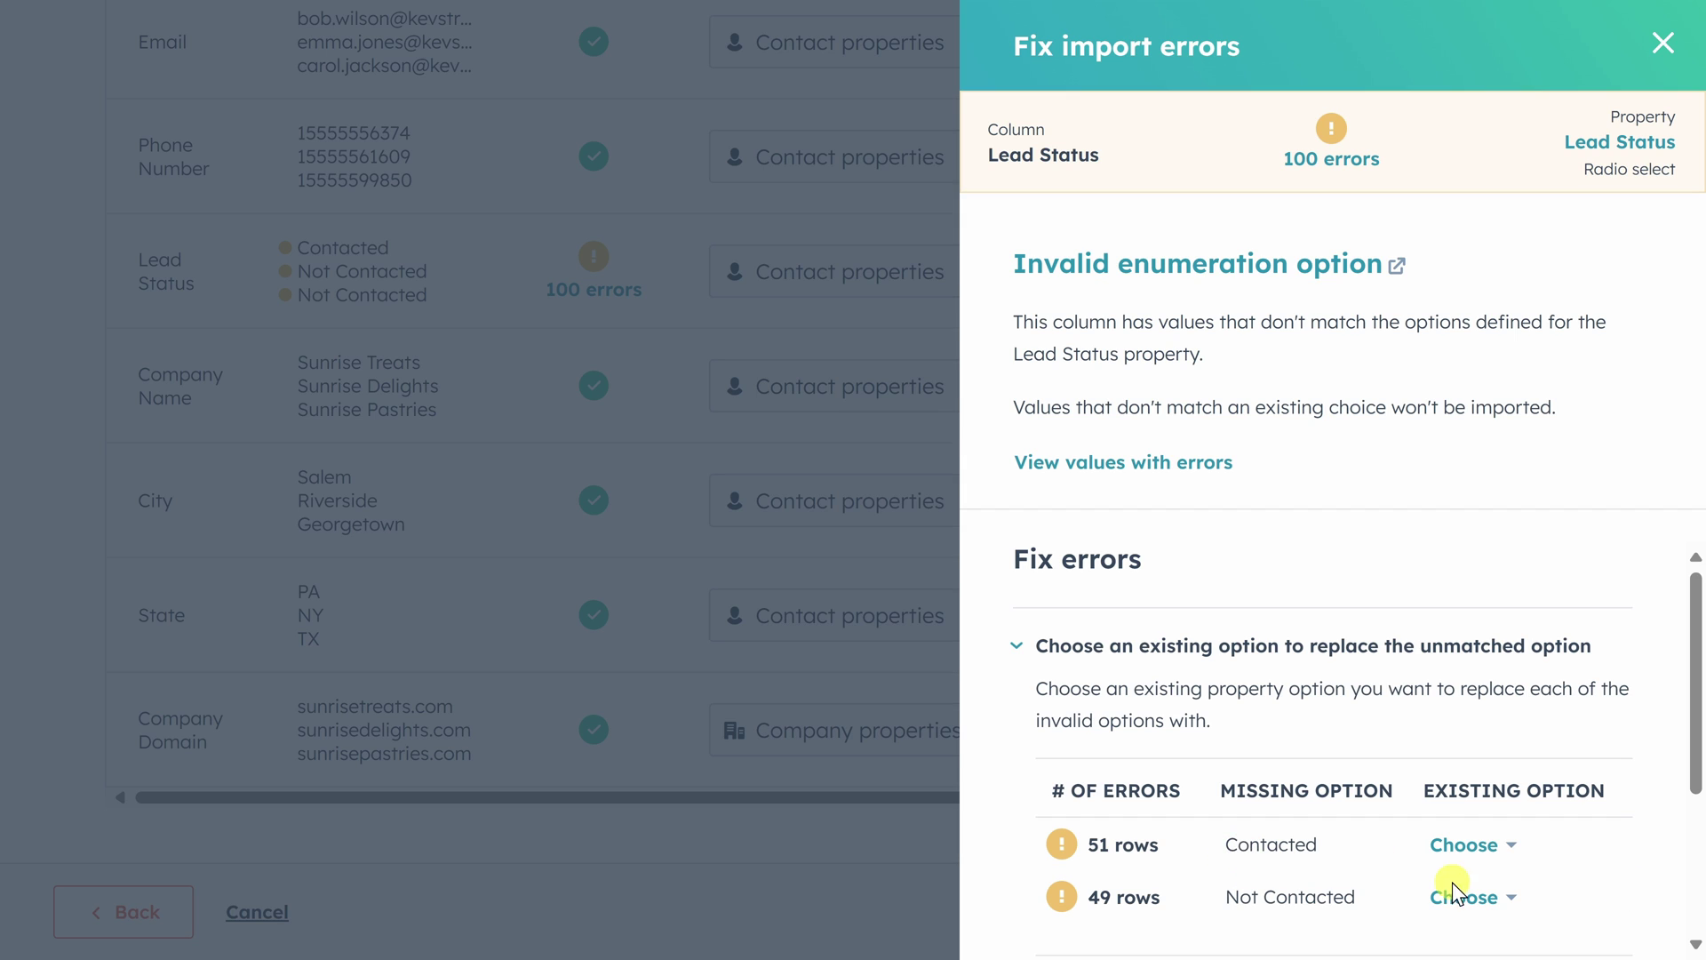
Map Lead Status value Contacted to Connected and Not Contacted to New, fixing all 100 errors.
{"action": "left_click", "coordinate": [1457, 848]}
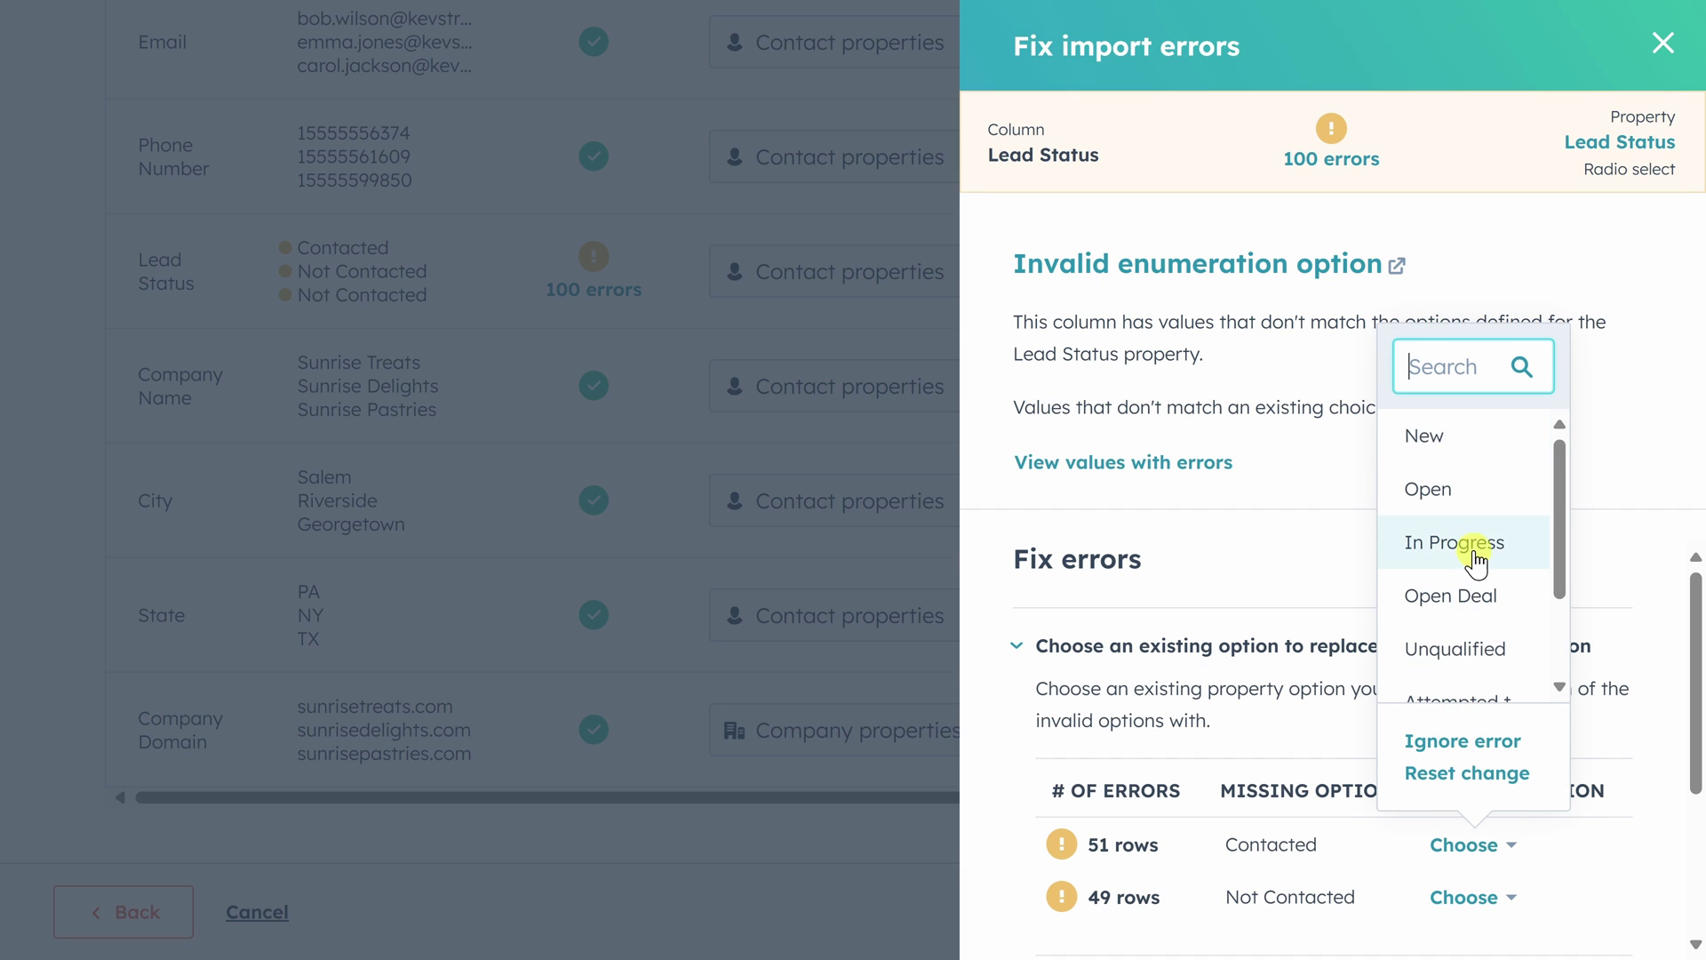
{"action": "scroll", "coordinate": [1475, 560], "scroll_direction": "down", "scroll_amount": 2}
{"action": "left_click", "coordinate": [1462, 622]}
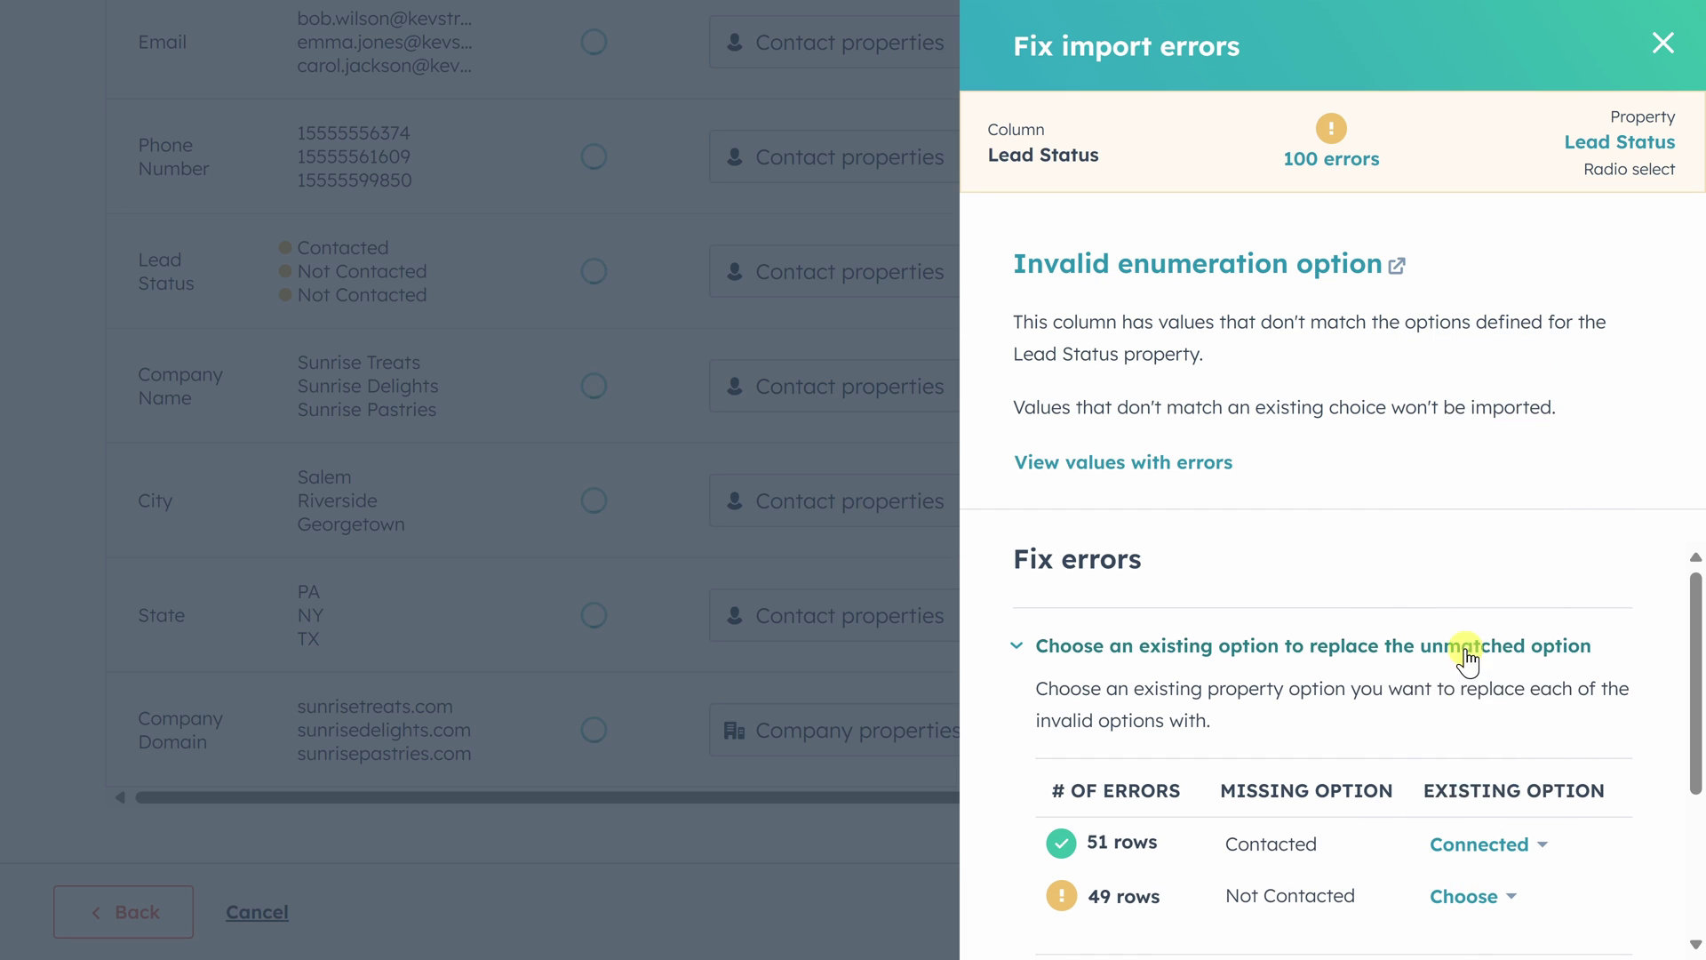
{"action": "left_click", "coordinate": [1463, 900]}
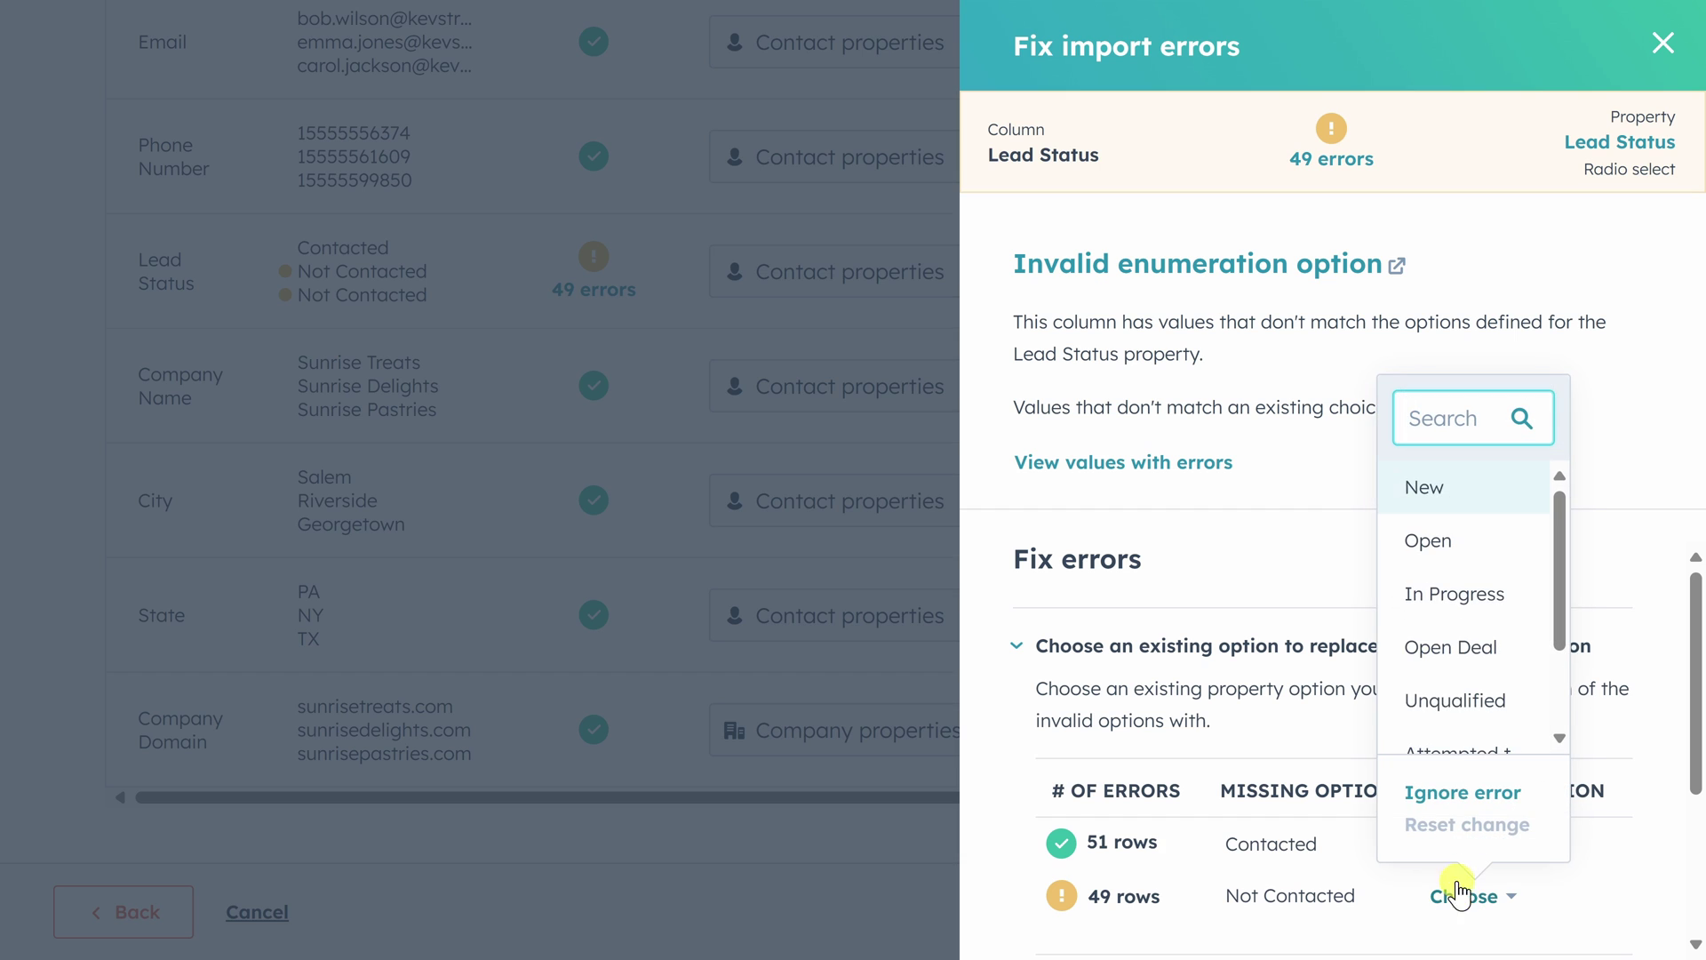
{"action": "left_click", "coordinate": [1438, 487]}
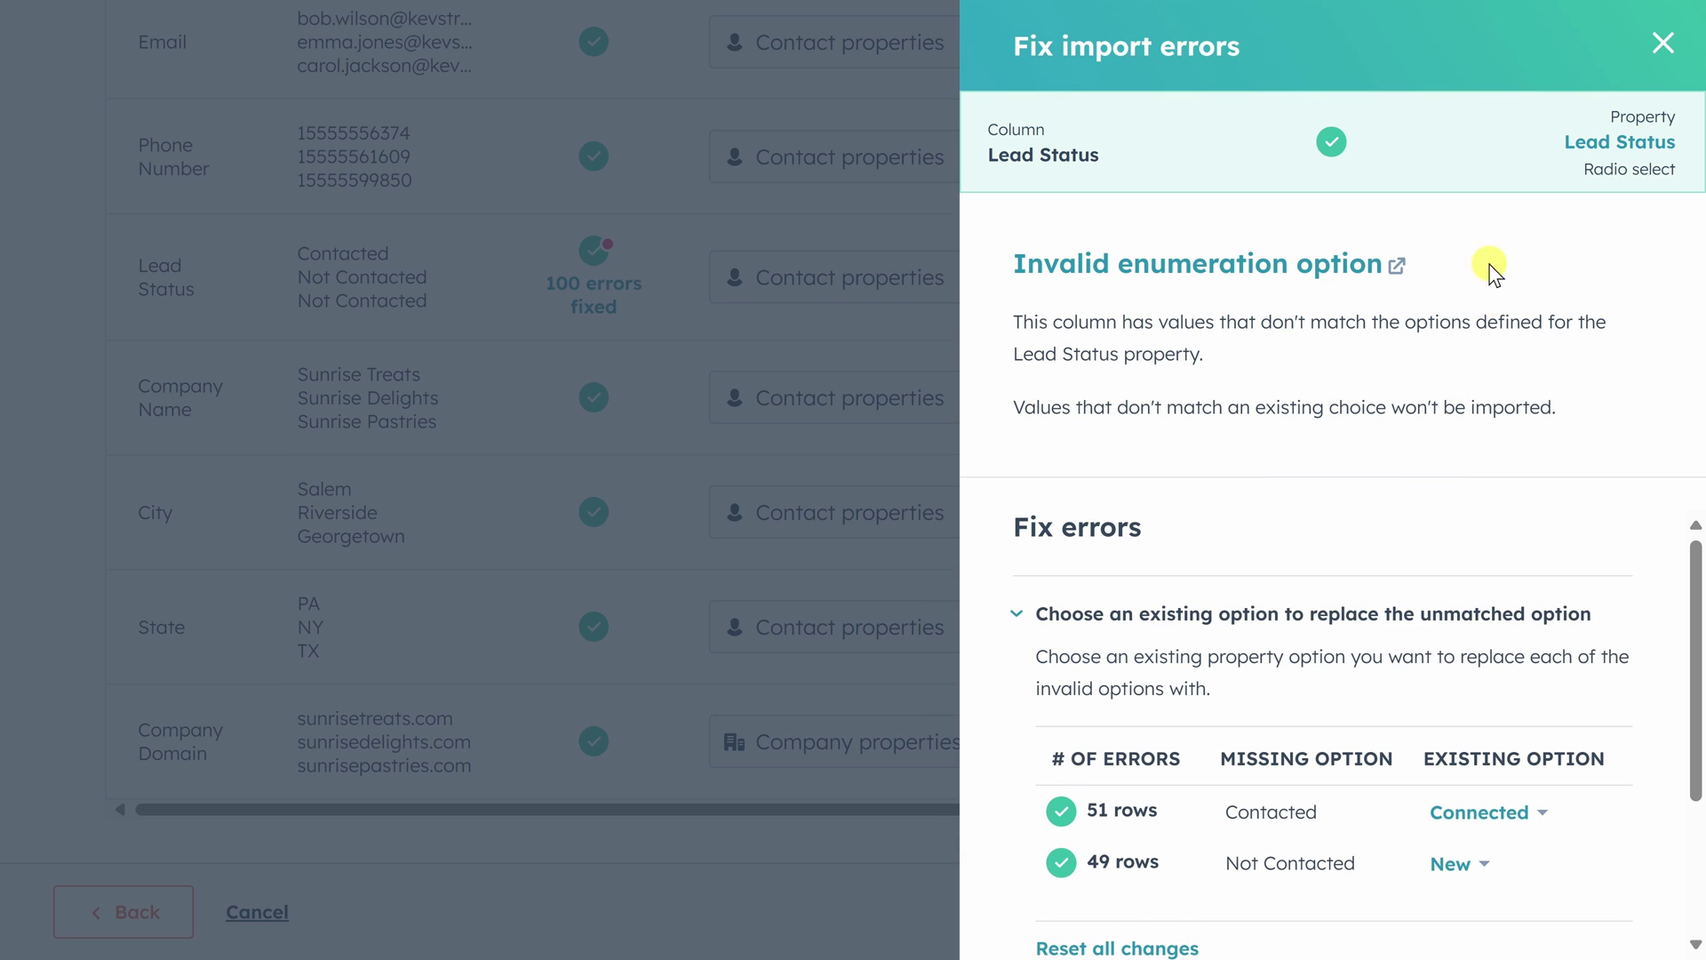
{"action": "left_click", "coordinate": [1664, 49]}
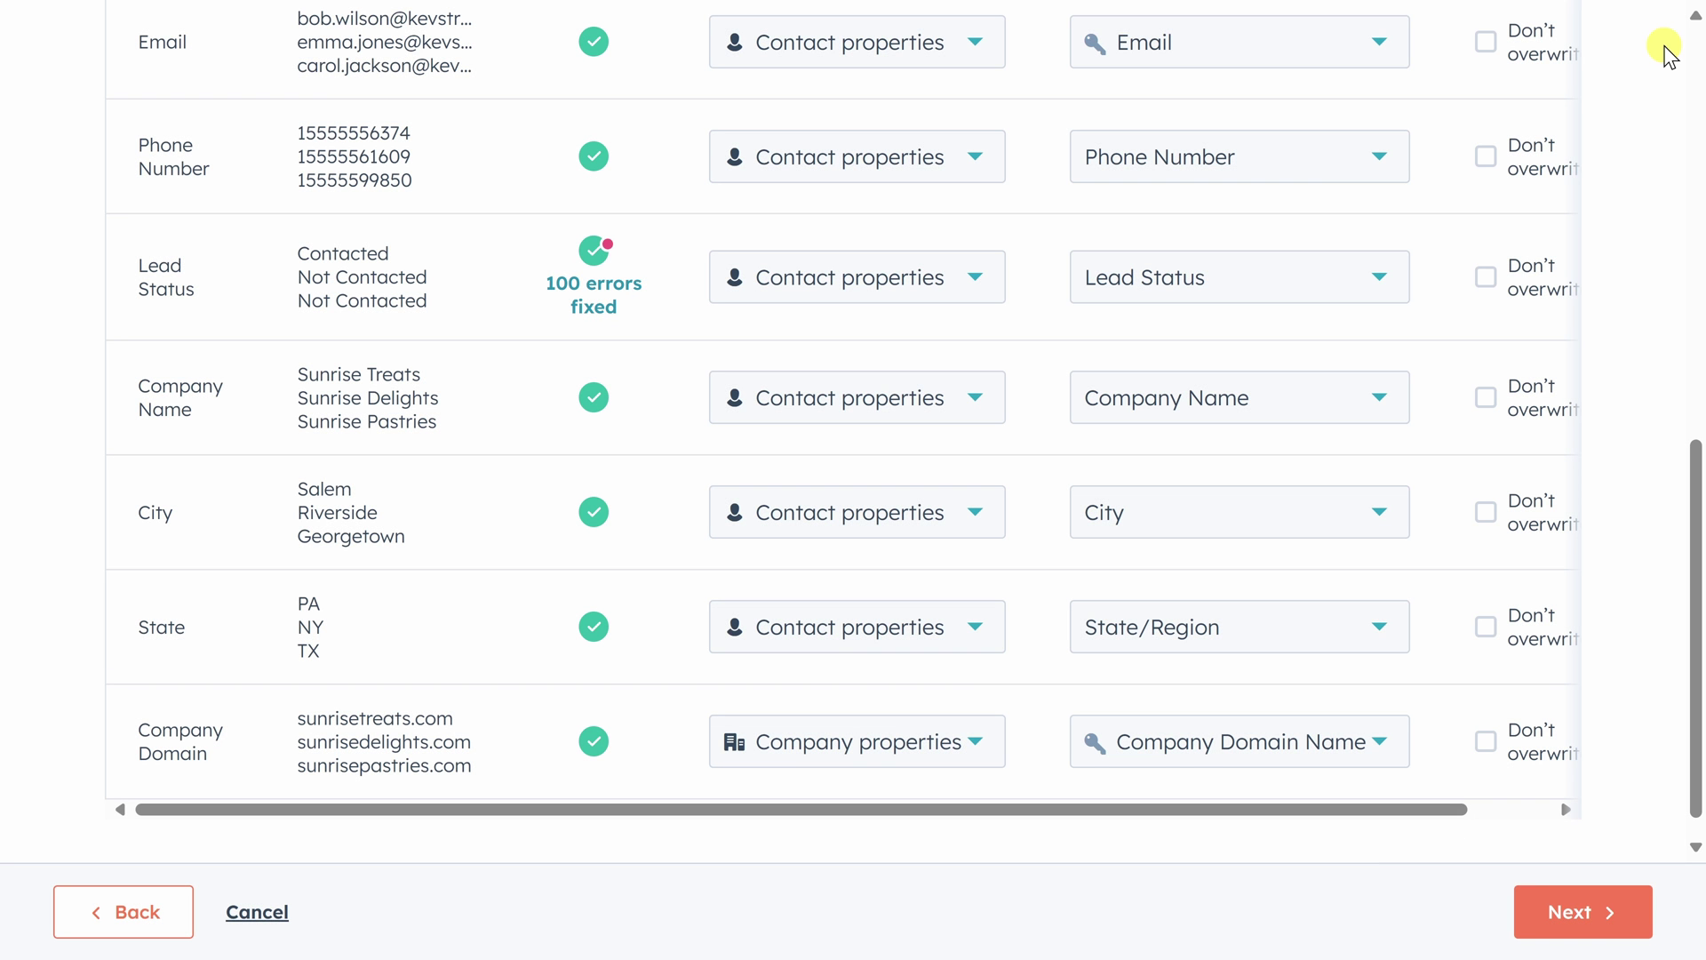
Confirm contact consent, finish the bakery import and view the 85 imported contacts.
{"action": "left_click", "coordinate": [1597, 918]}
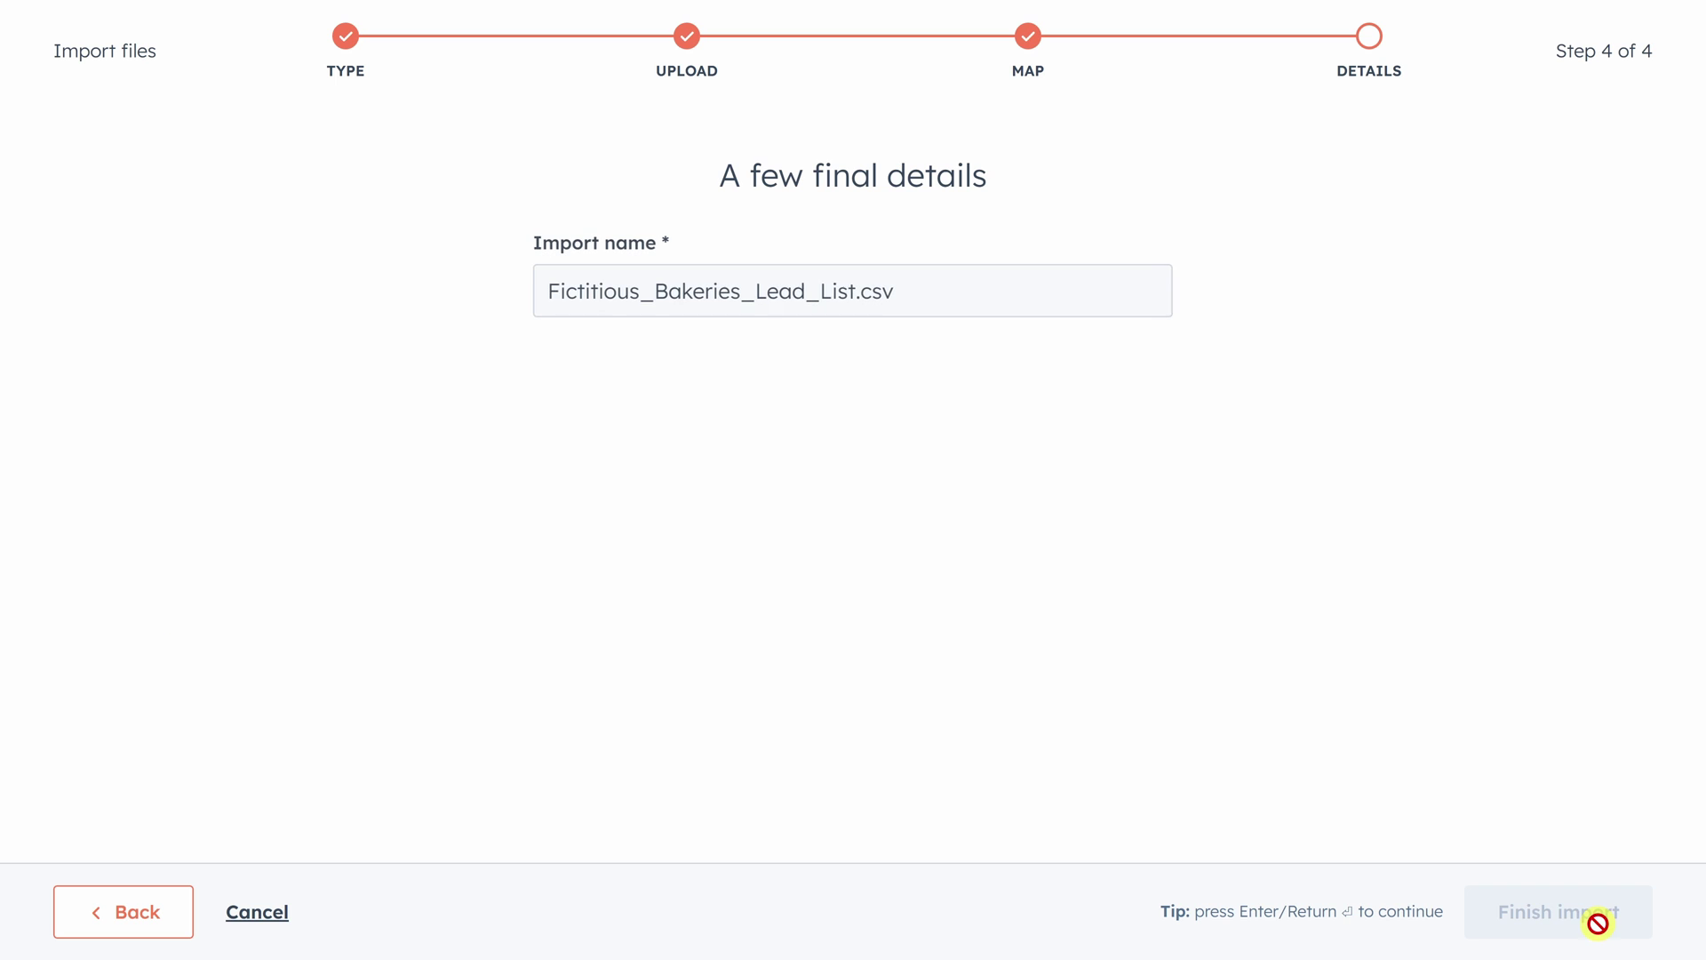
{"action": "left_click", "coordinate": [649, 378]}
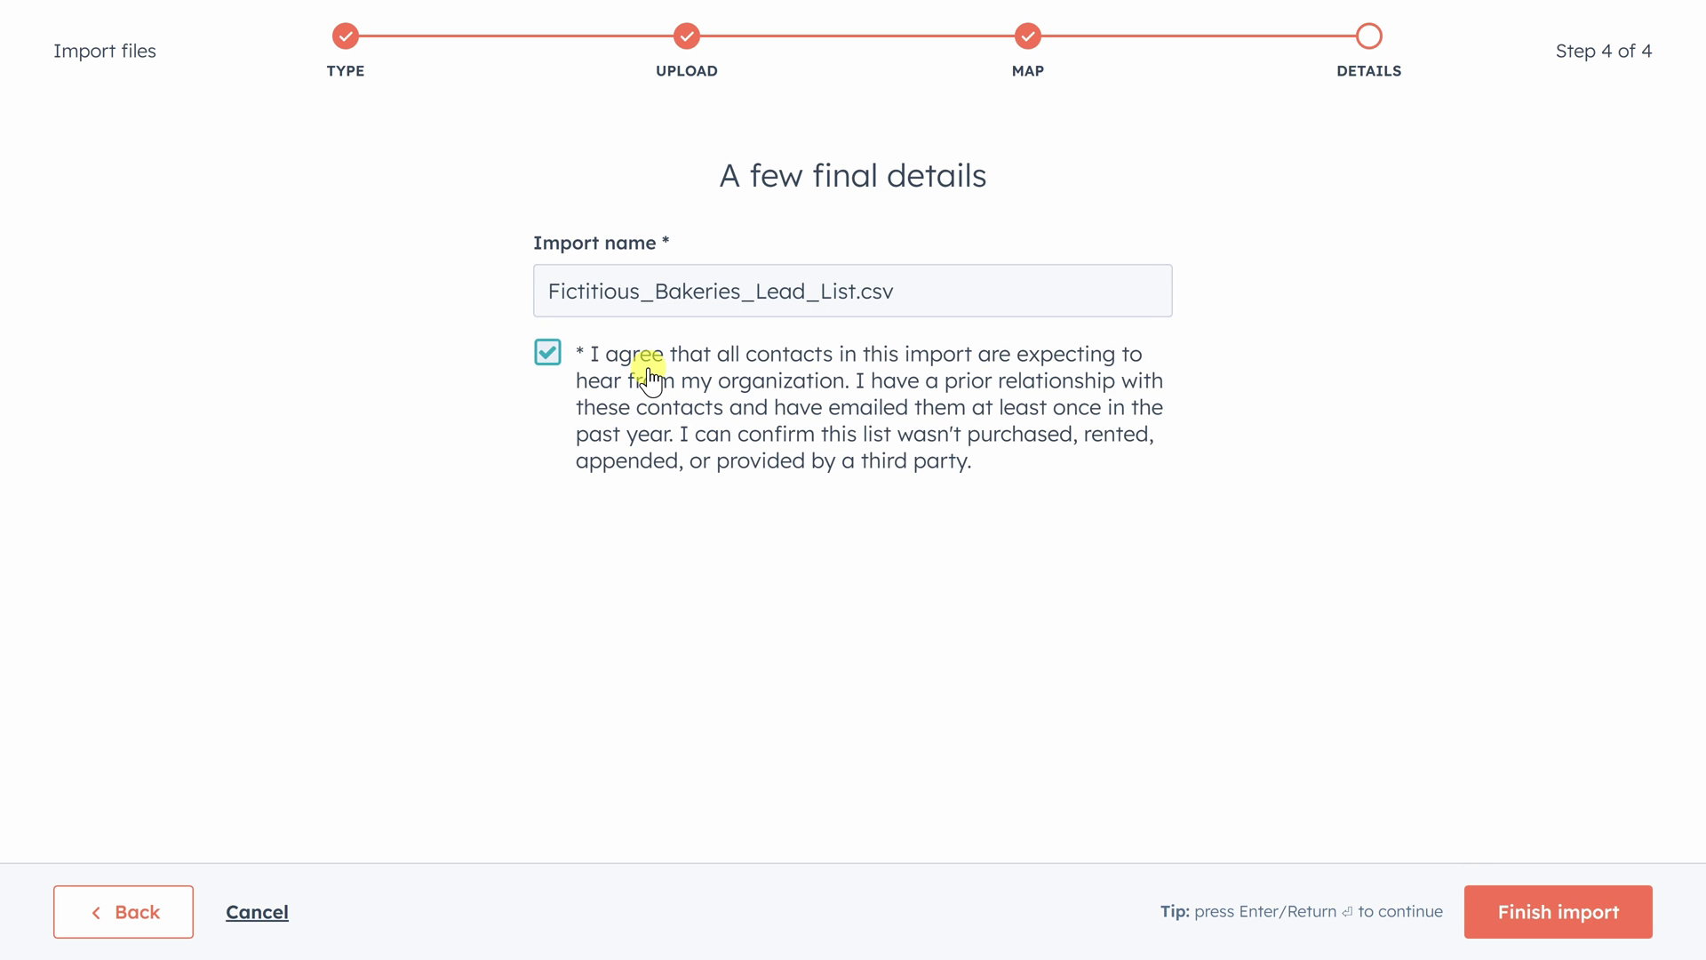
{"action": "left_click", "coordinate": [1589, 913]}
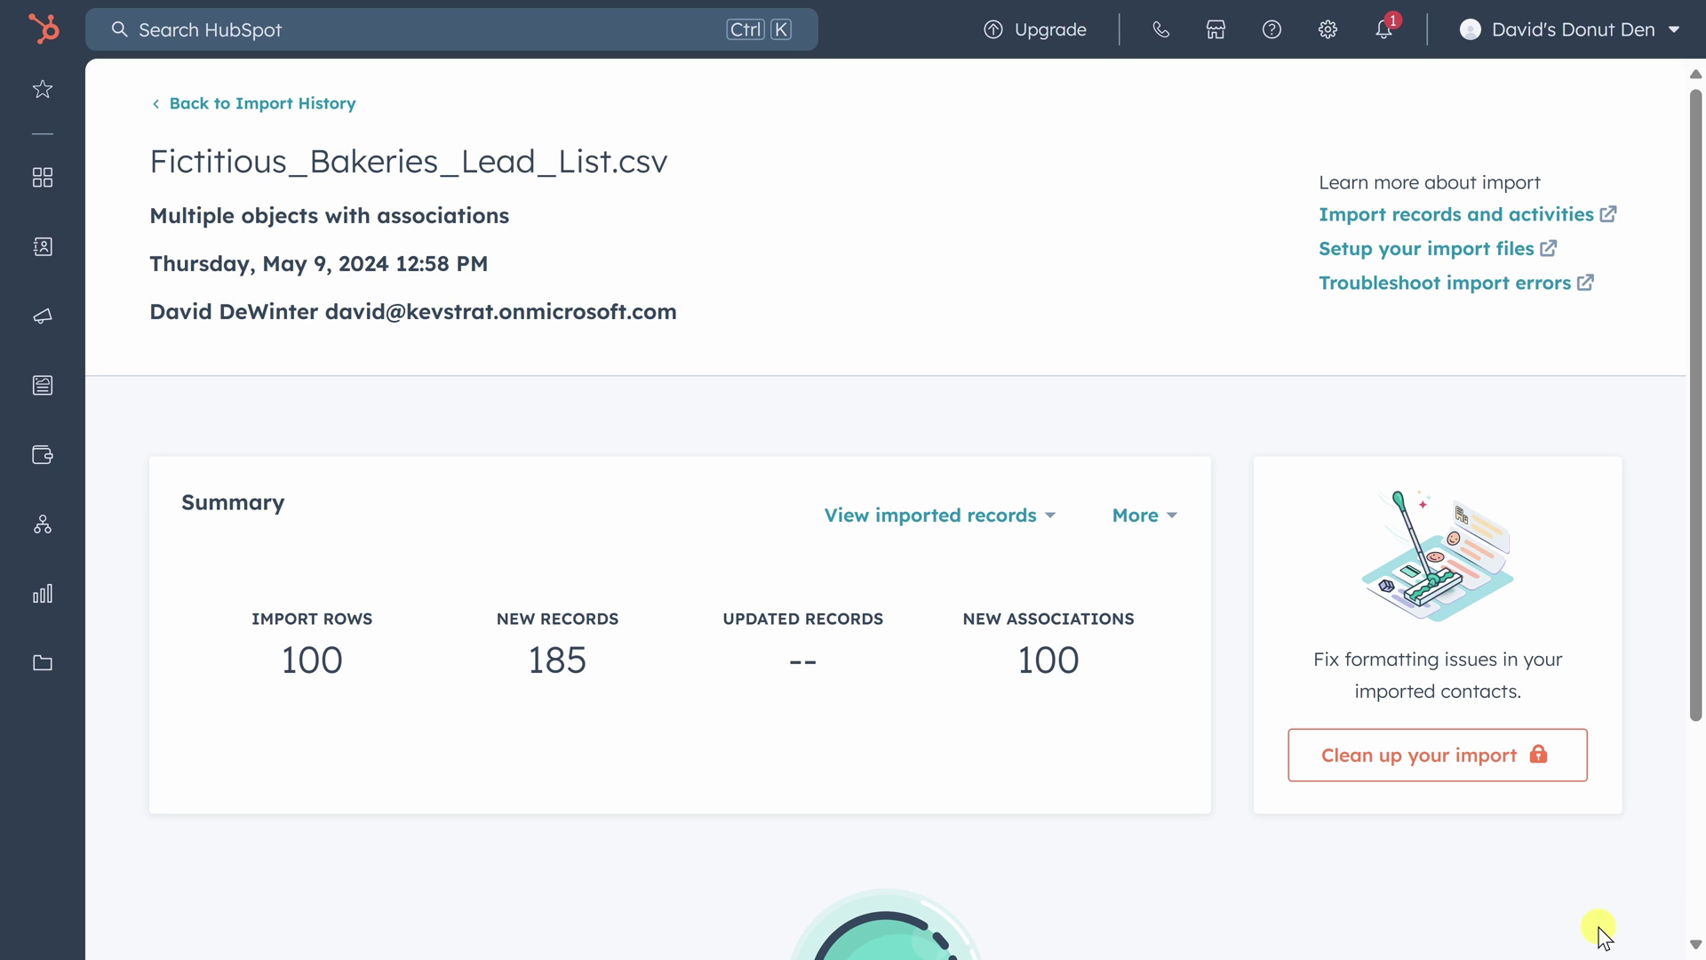
{"action": "left_click", "coordinate": [945, 520]}
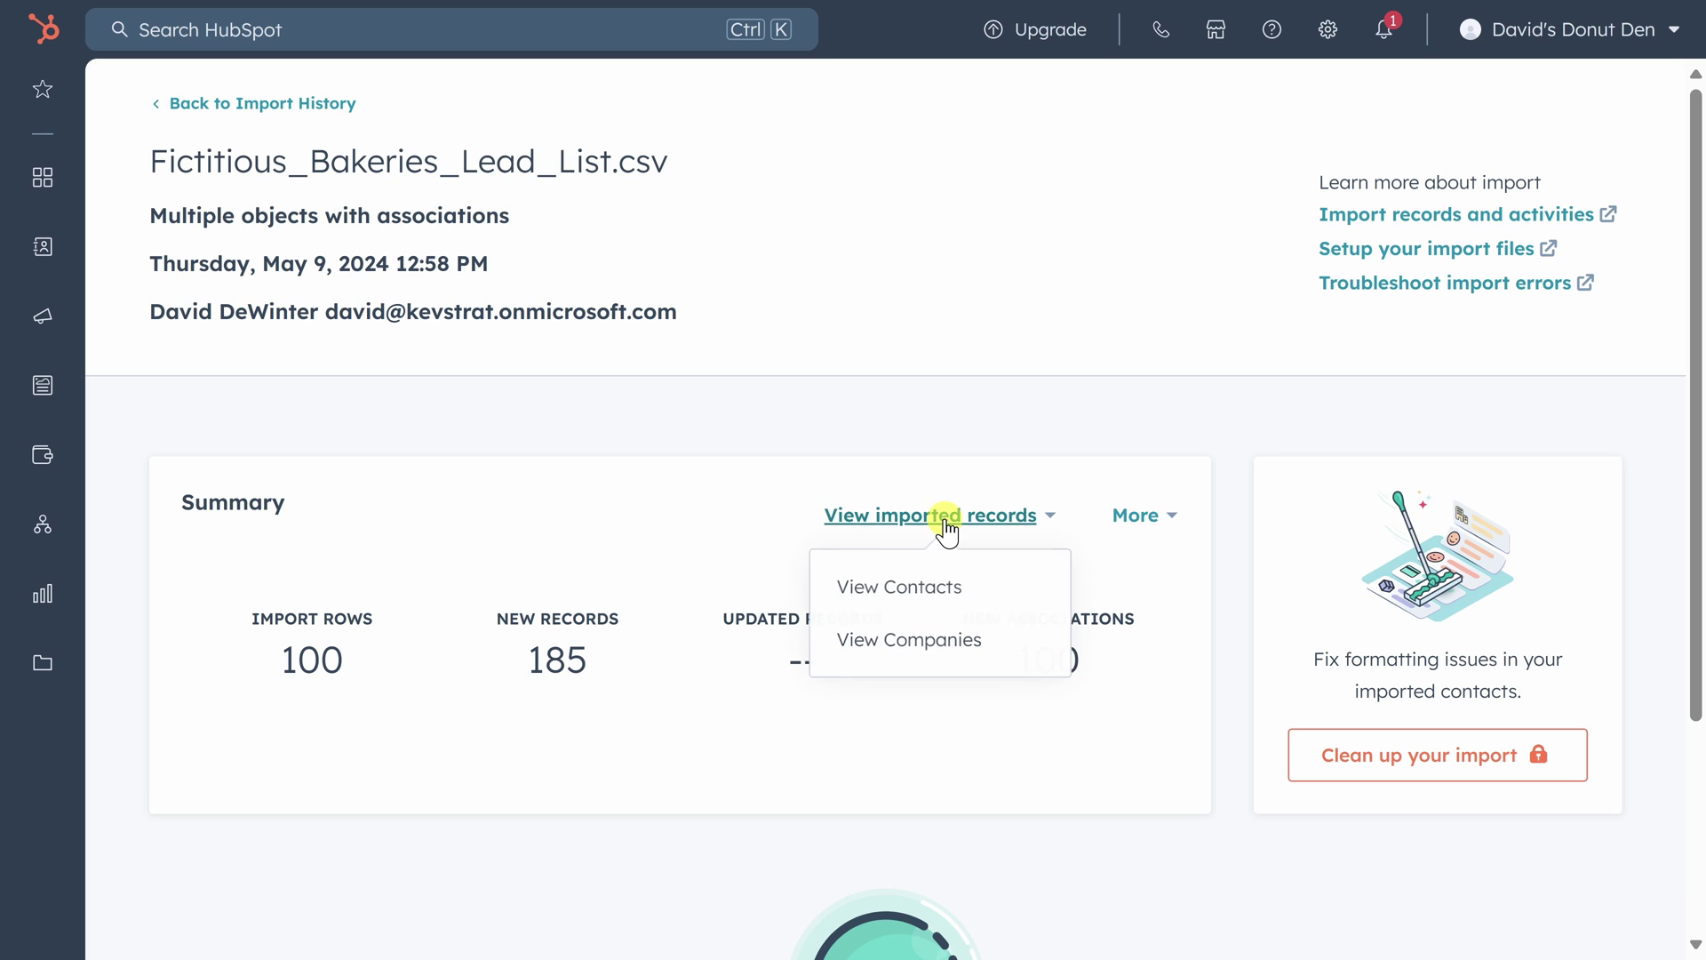
{"action": "left_click", "coordinate": [937, 602]}
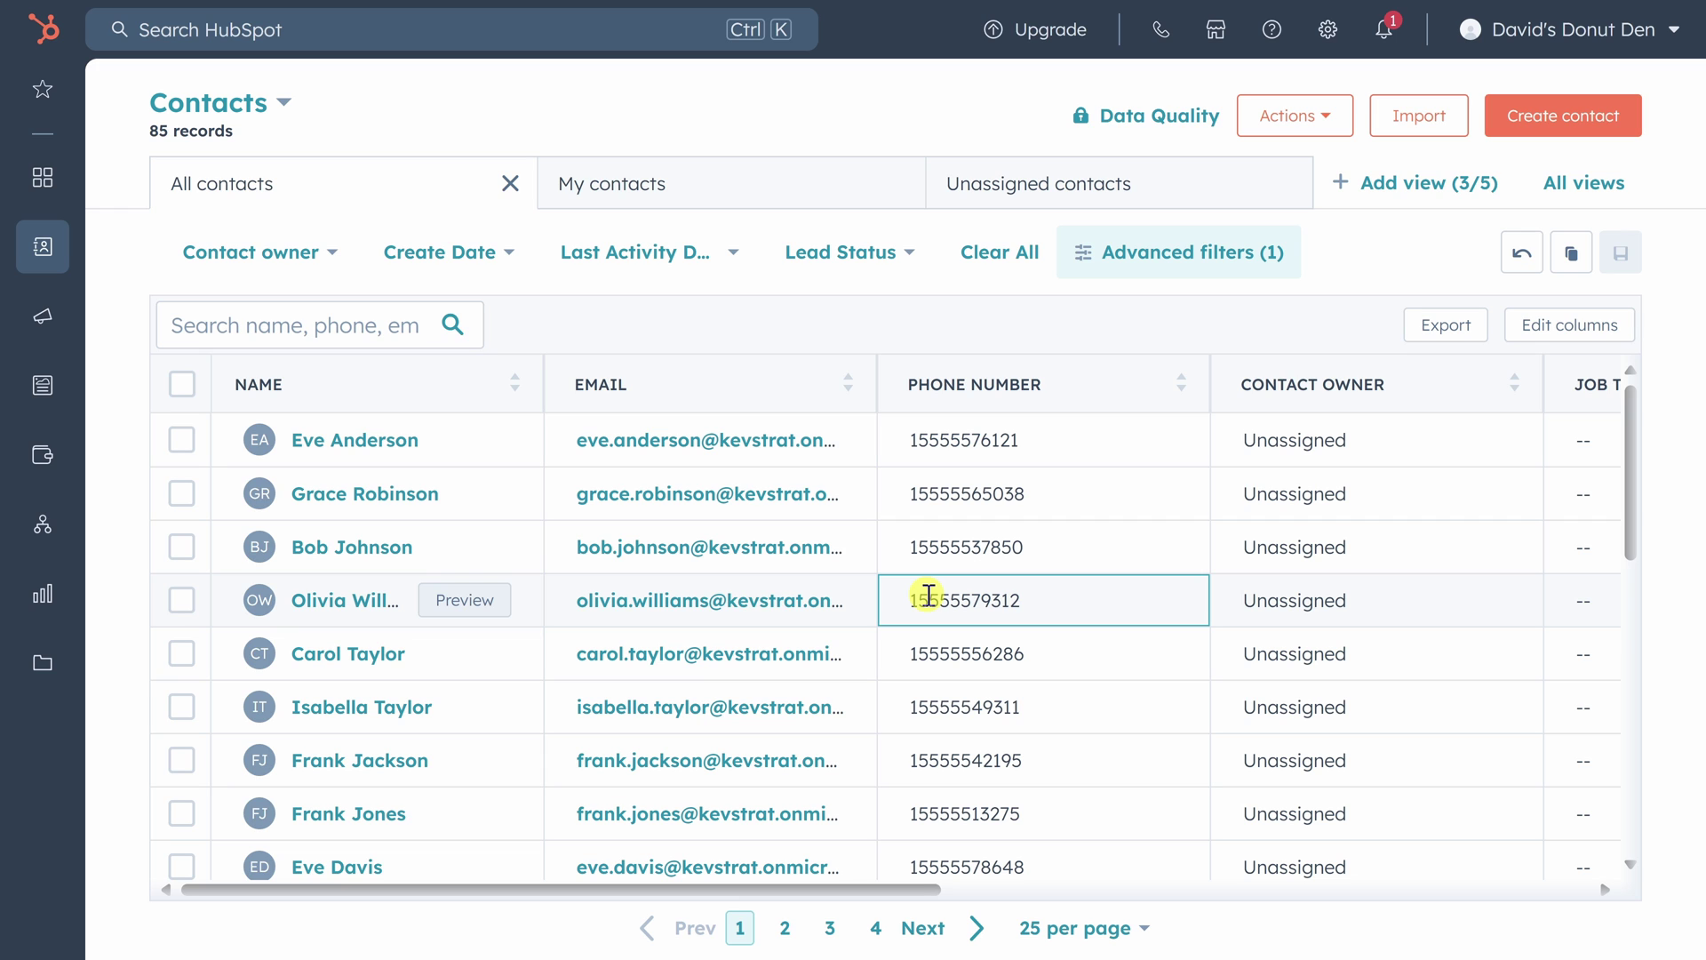
{"action": "left_click", "coordinate": [337, 327]}
Search contacts by first name and open the Silver Bakery contact's record to review it.
{"action": "type", "text": "Ginger"}
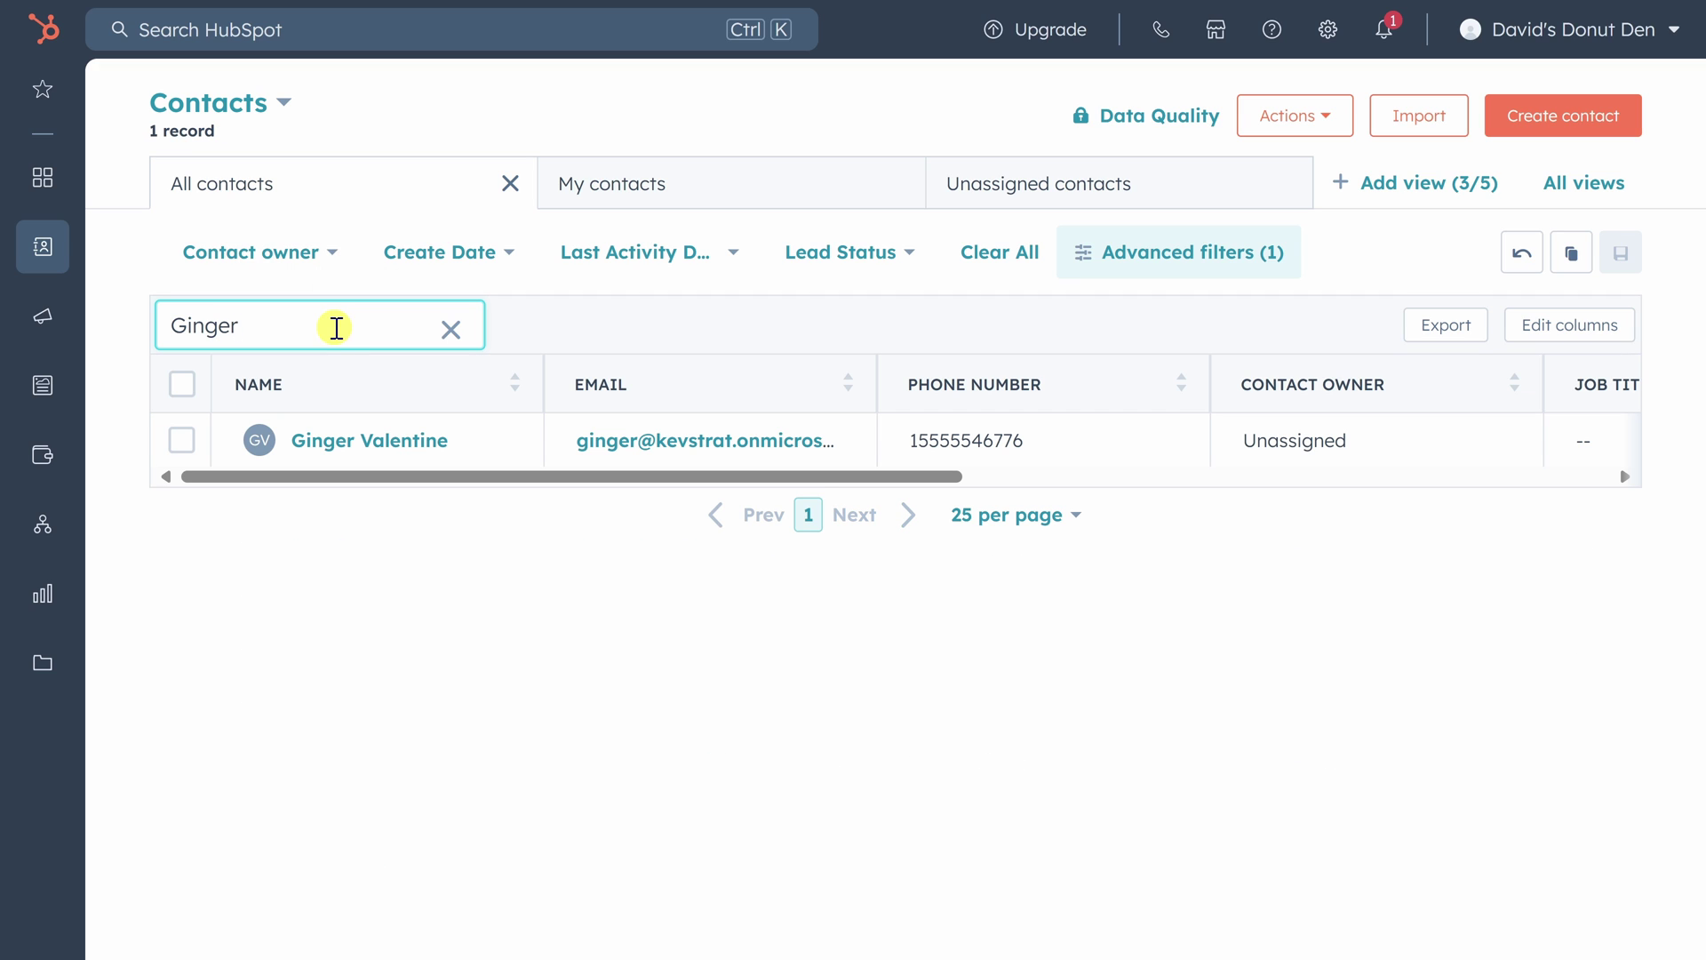
{"action": "left_click", "coordinate": [341, 441]}
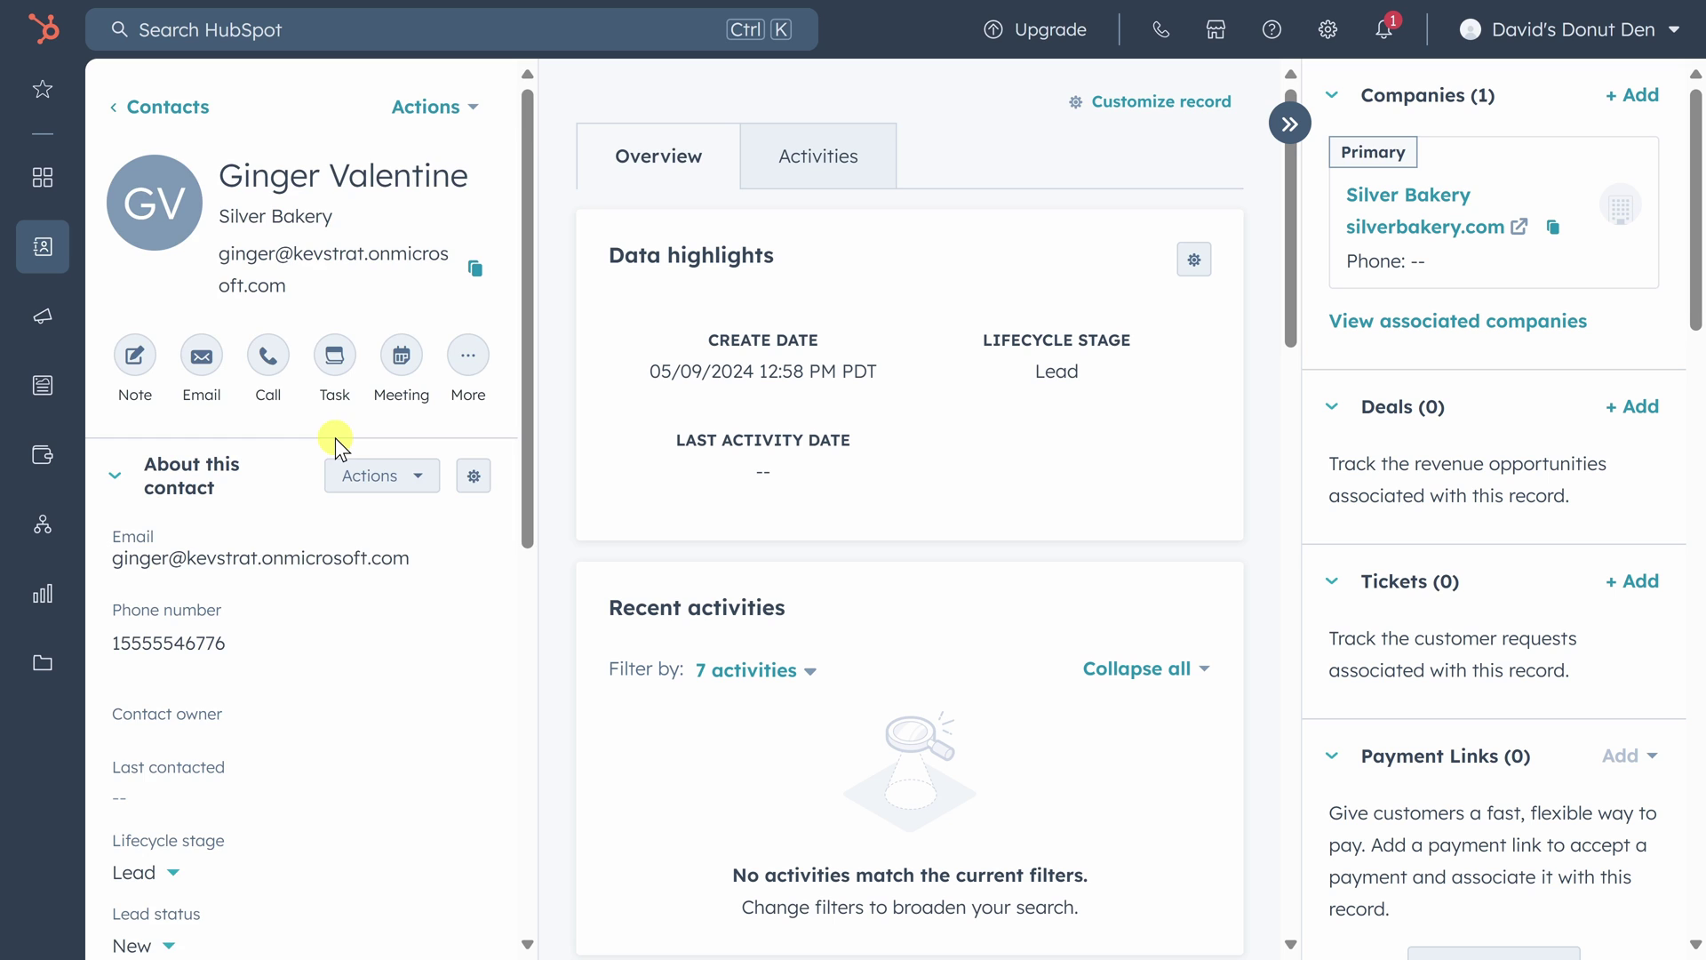
{"action": "scroll", "coordinate": [334, 437], "scroll_direction": "down", "scroll_amount": 2}
{"action": "scroll", "coordinate": [334, 437], "scroll_direction": "down", "scroll_amount": 2}
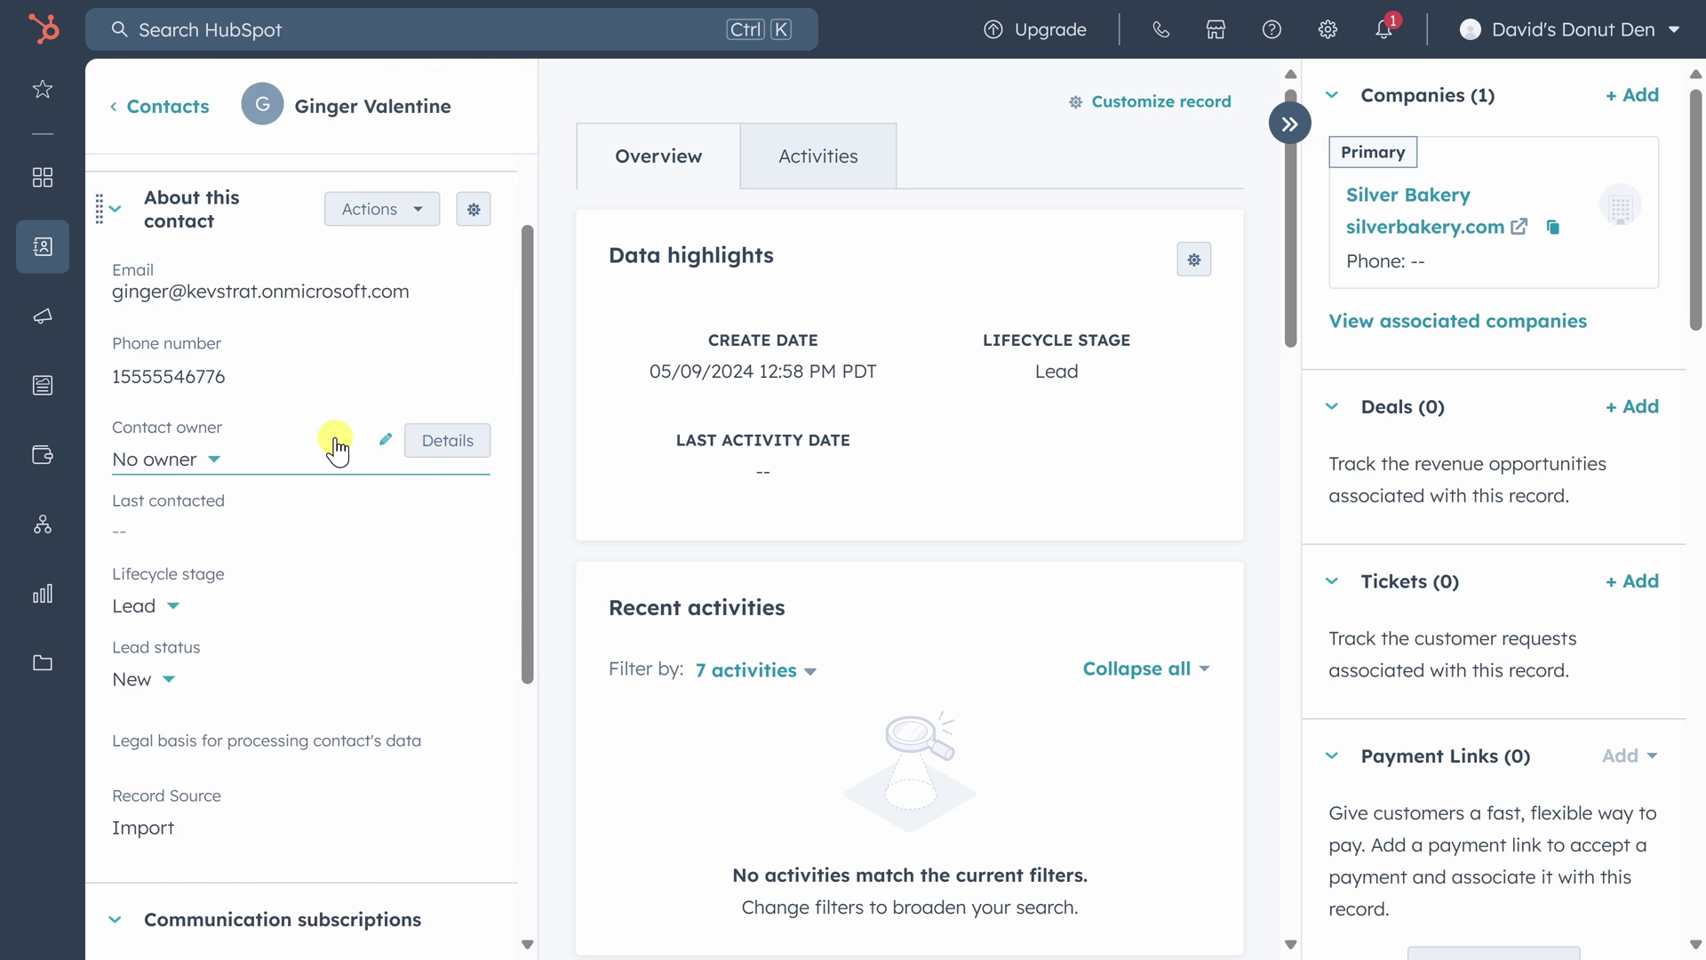
{"action": "scroll", "coordinate": [335, 449], "scroll_direction": "down", "scroll_amount": 3}
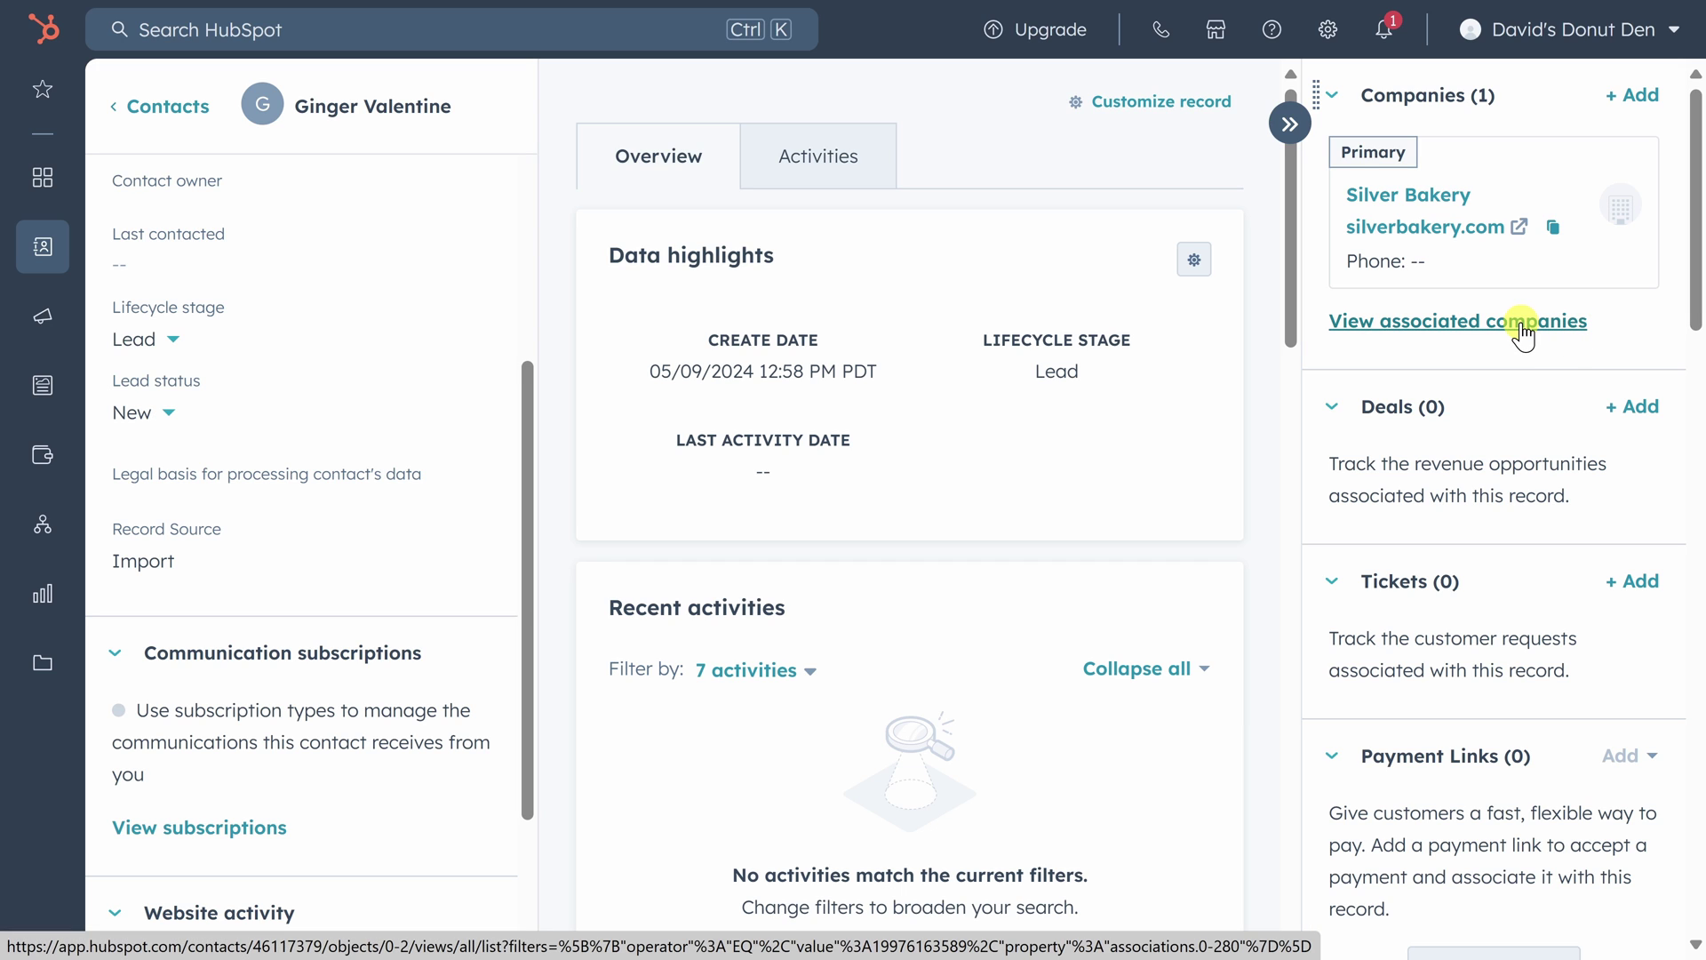
{"action": "mouse_move", "coordinate": [1469, 274]}
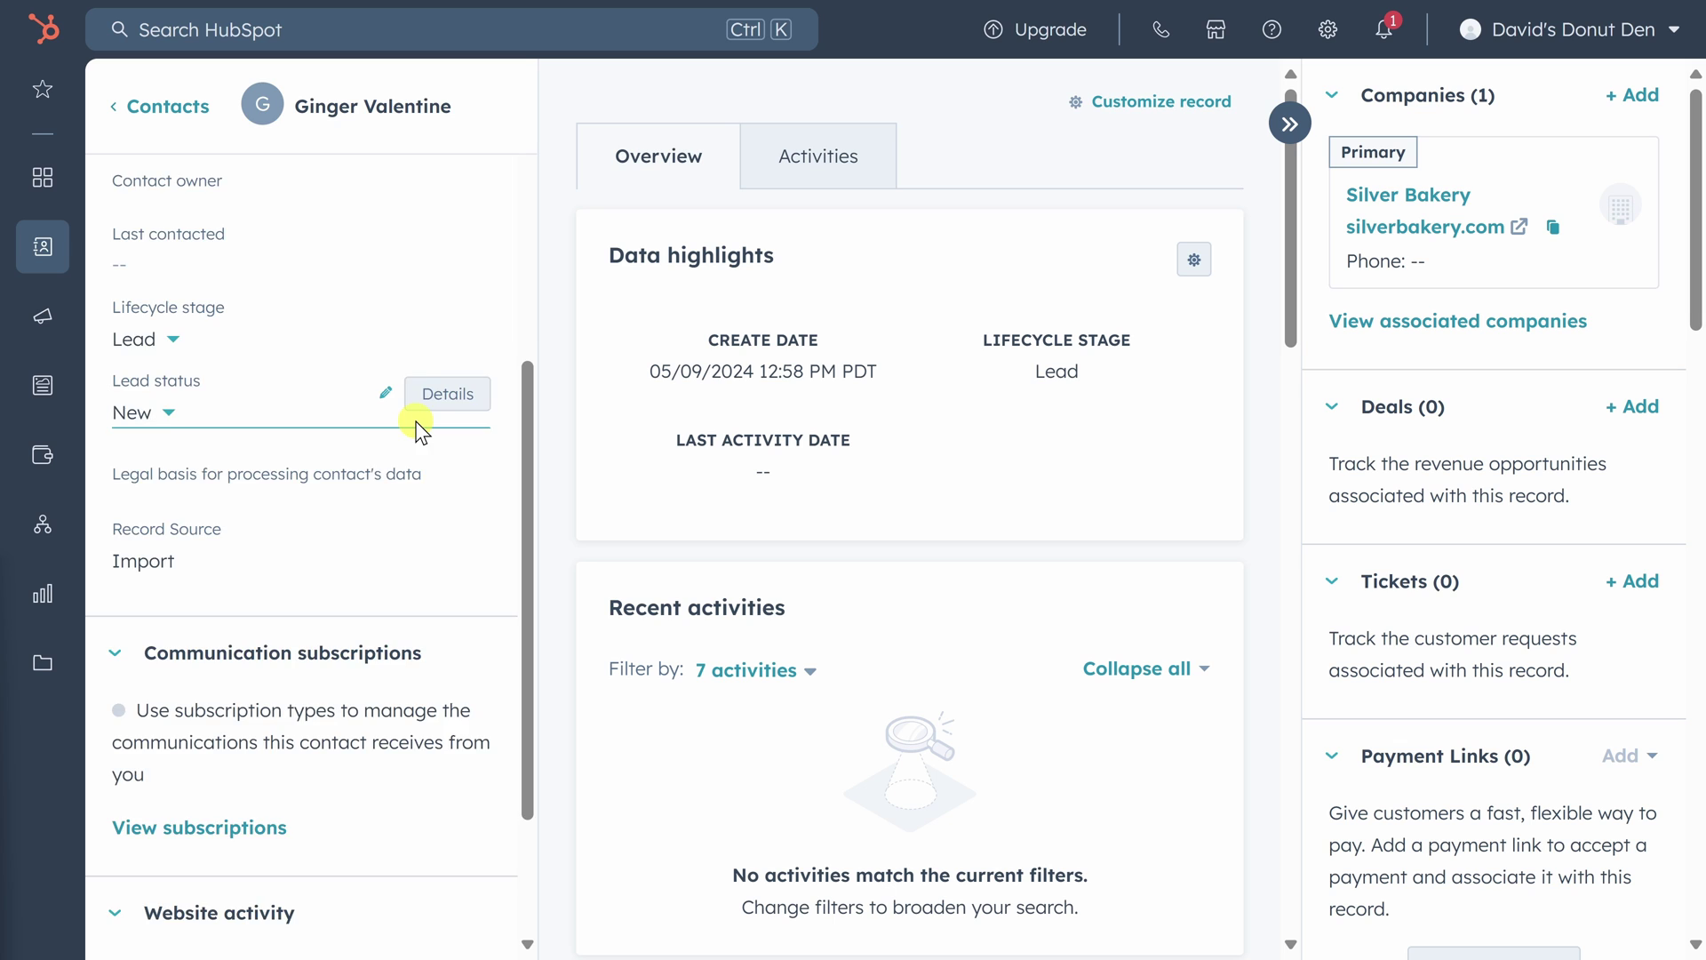
{"action": "scroll", "coordinate": [417, 418], "scroll_direction": "up", "scroll_amount": 6}
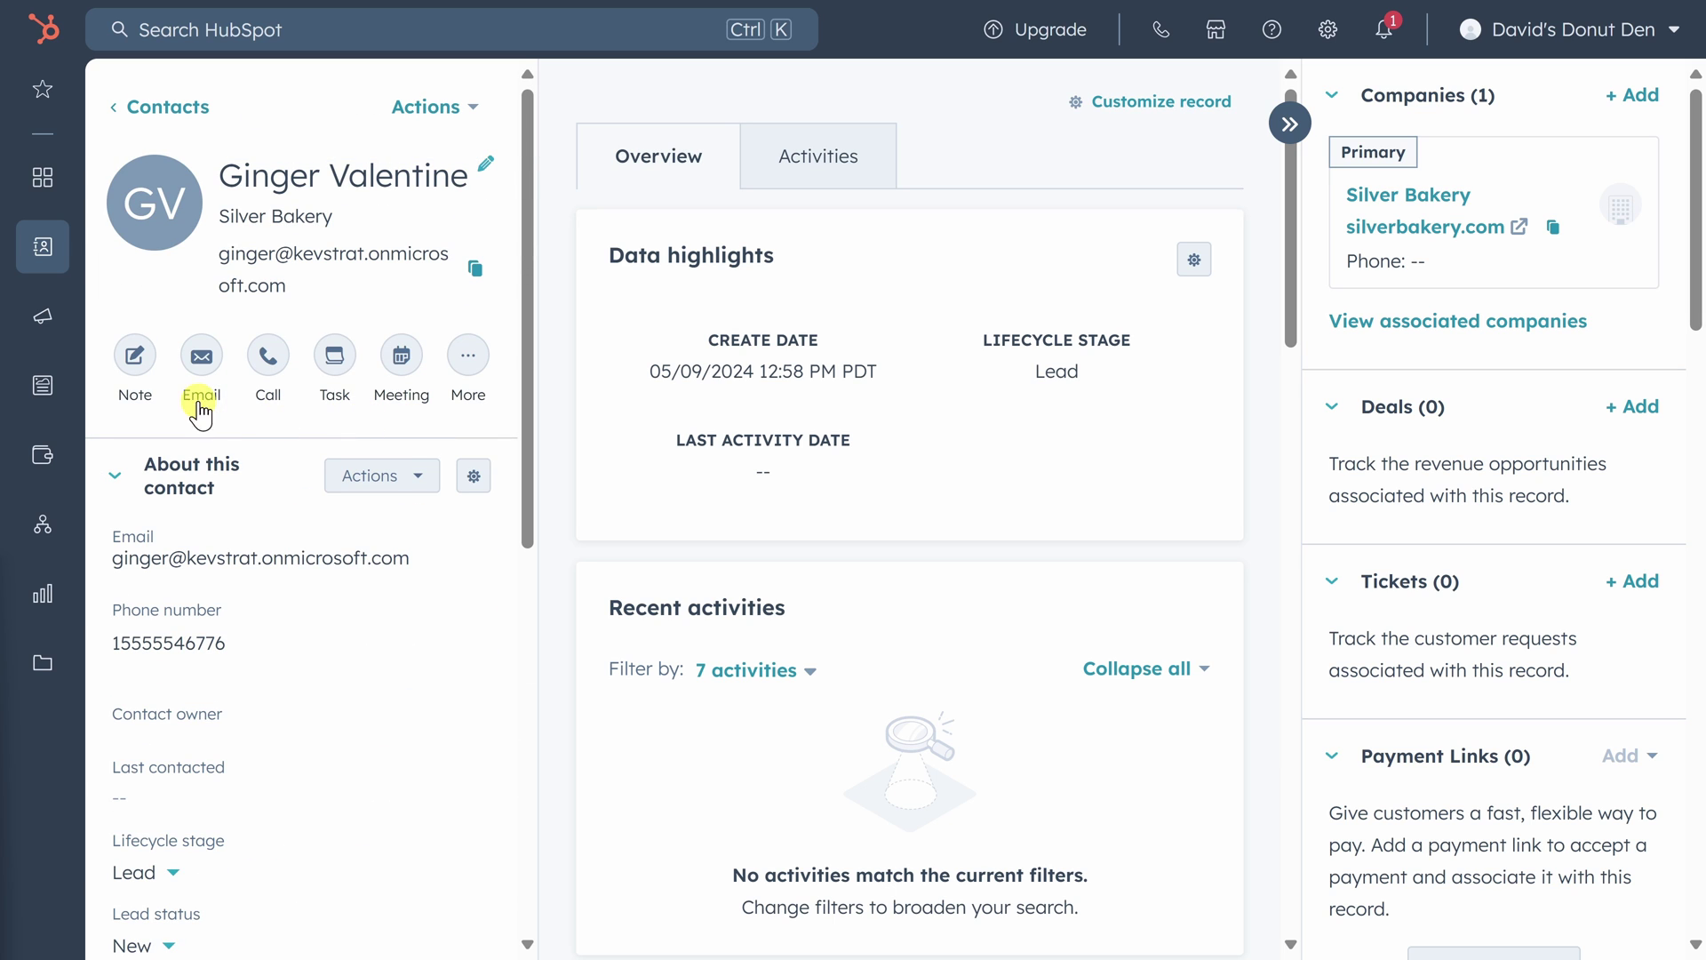
Connect the account's email inbox with inbox automation on, decline the extension, and draft an email.
{"action": "left_click", "coordinate": [201, 358]}
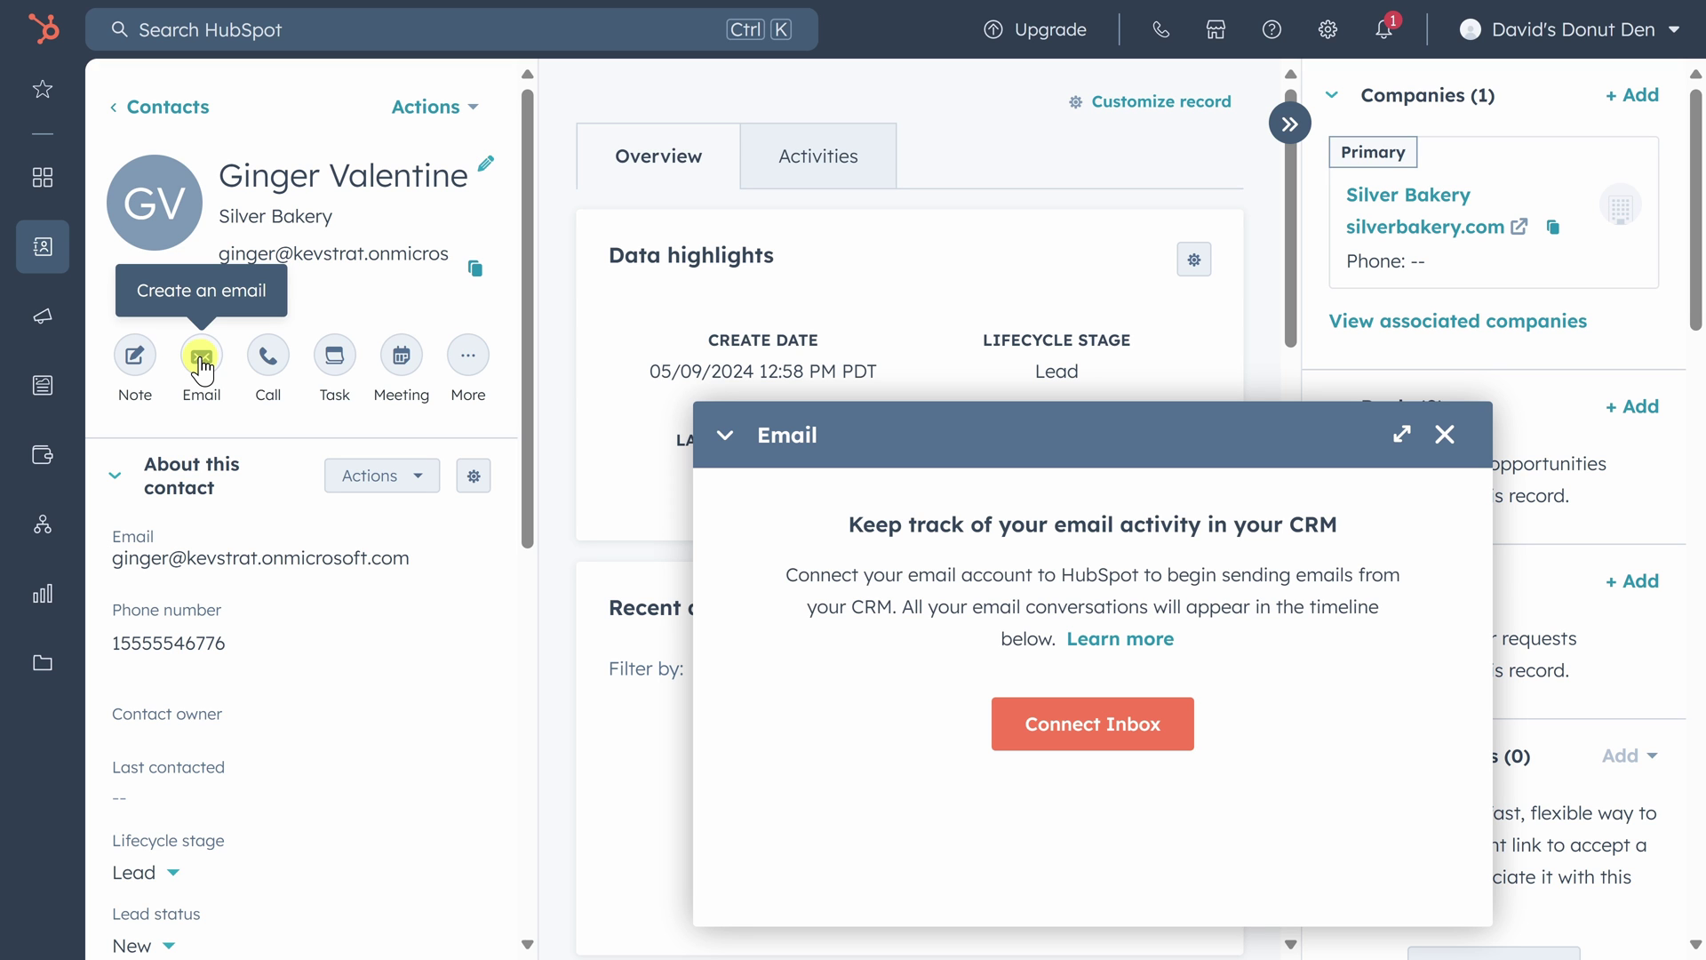
{"action": "left_click", "coordinate": [1097, 723]}
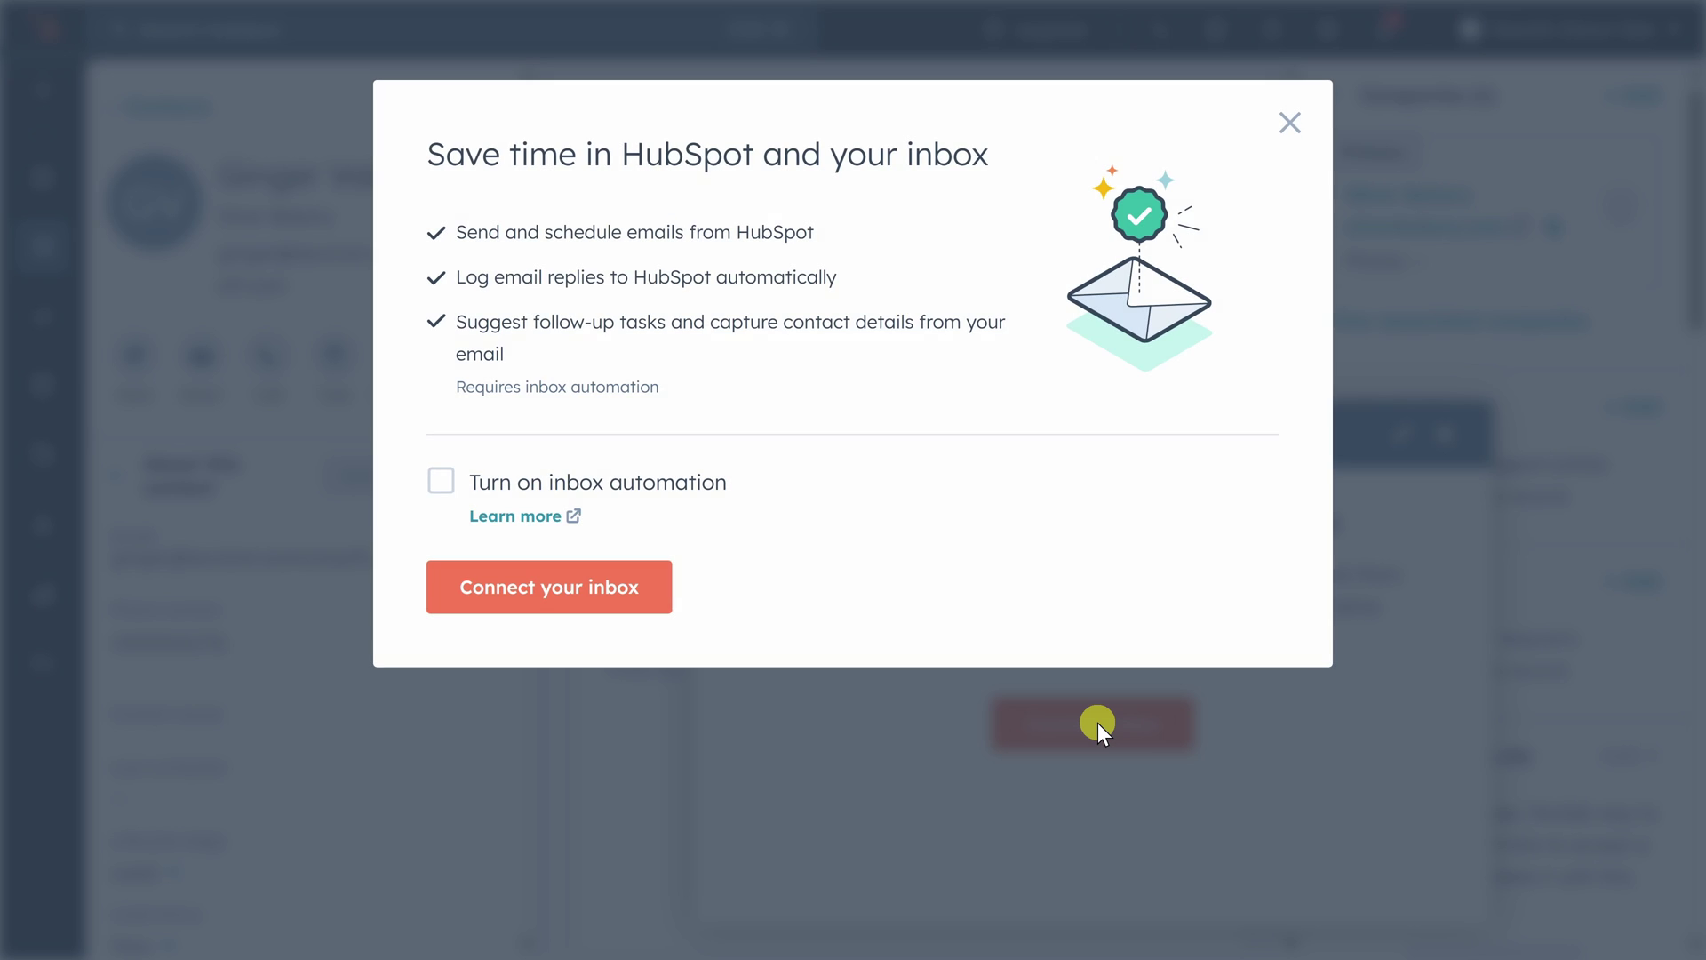
{"action": "left_click", "coordinate": [442, 482]}
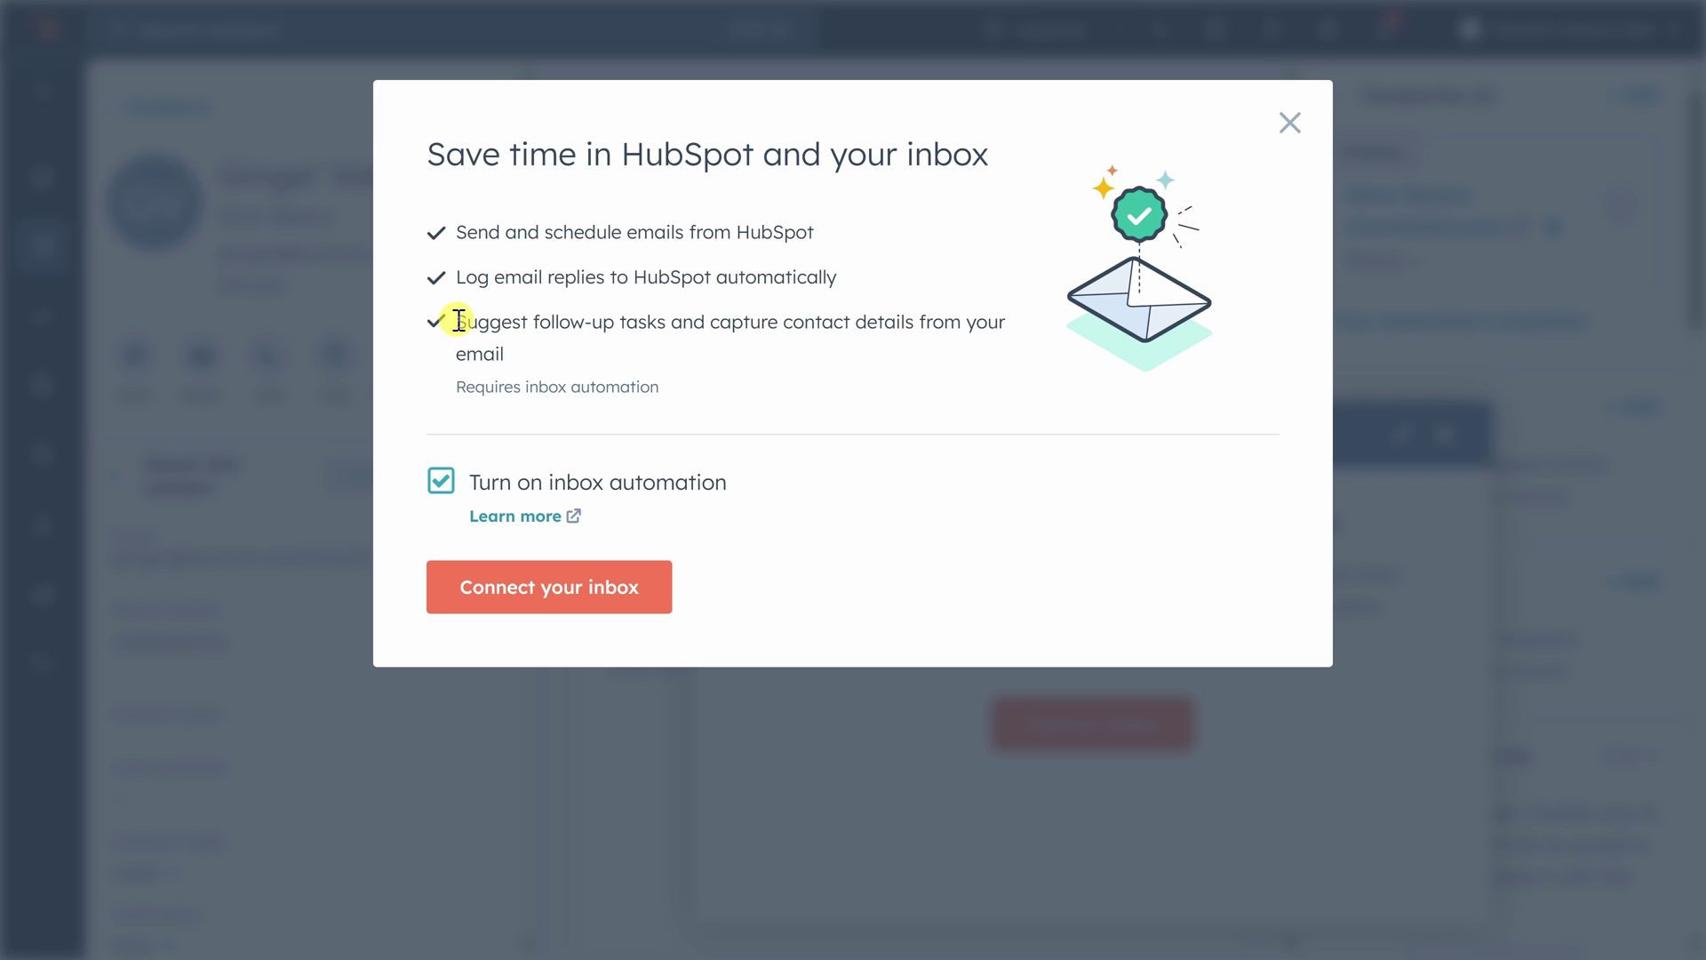
{"action": "left_click", "coordinate": [520, 586]}
{"action": "left_click", "coordinate": [645, 266]}
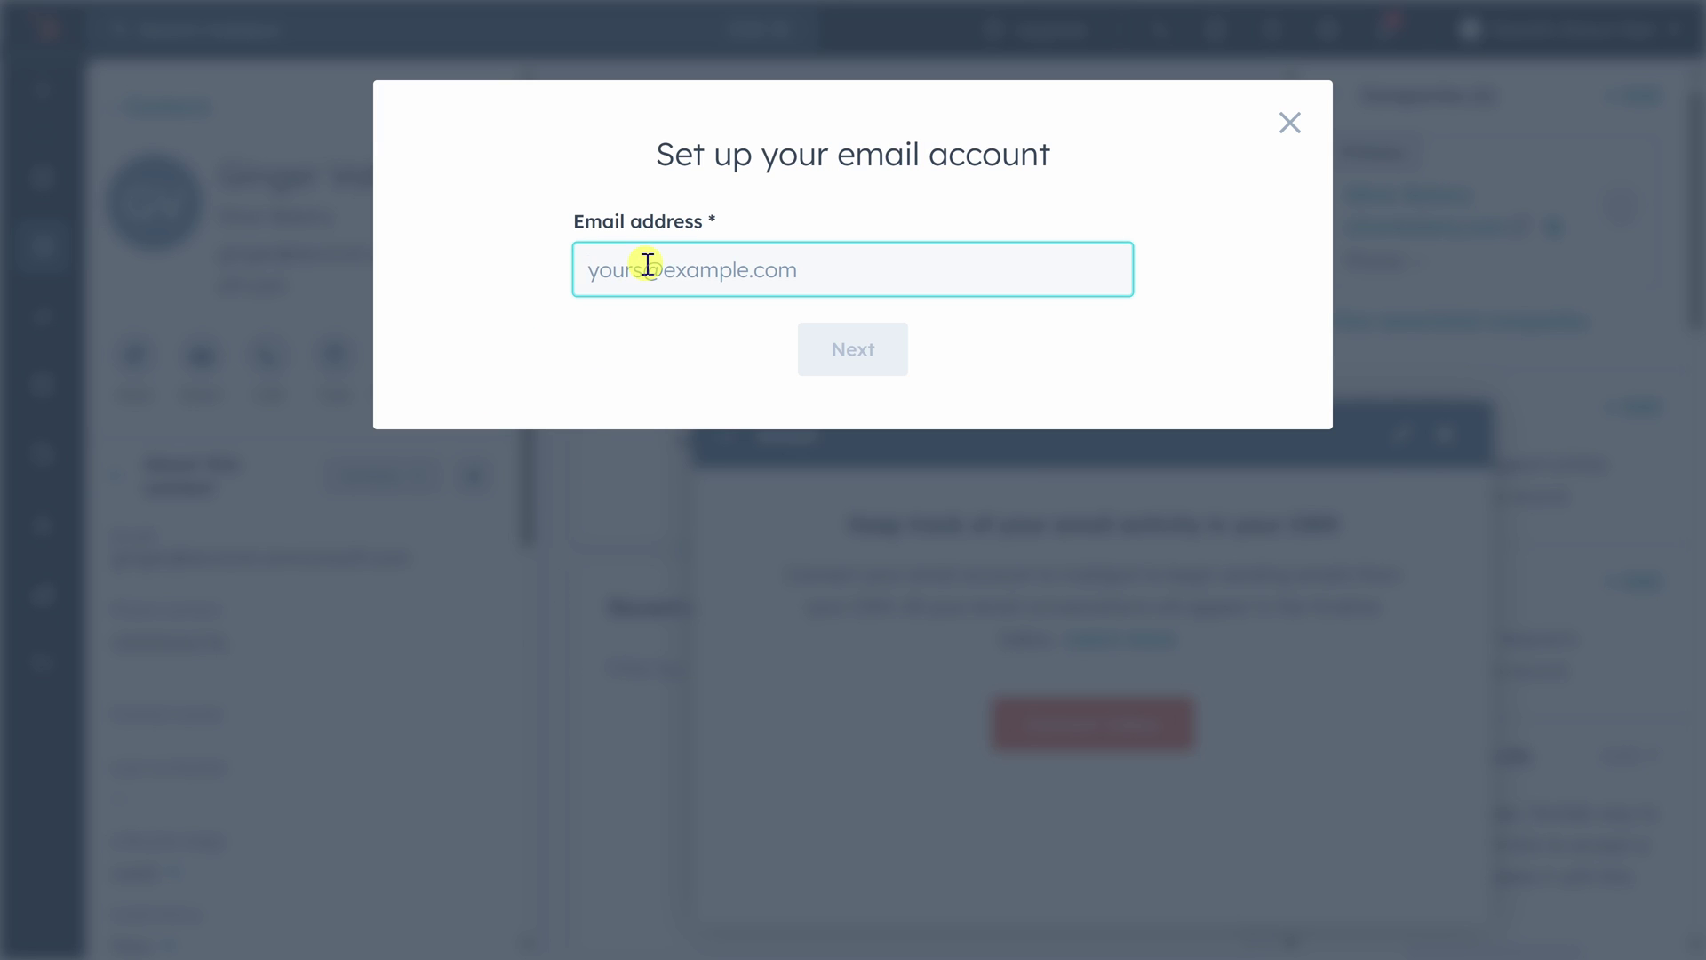
{"action": "key", "text": "ctrl+v"}
{"action": "left_click", "coordinate": [875, 371]}
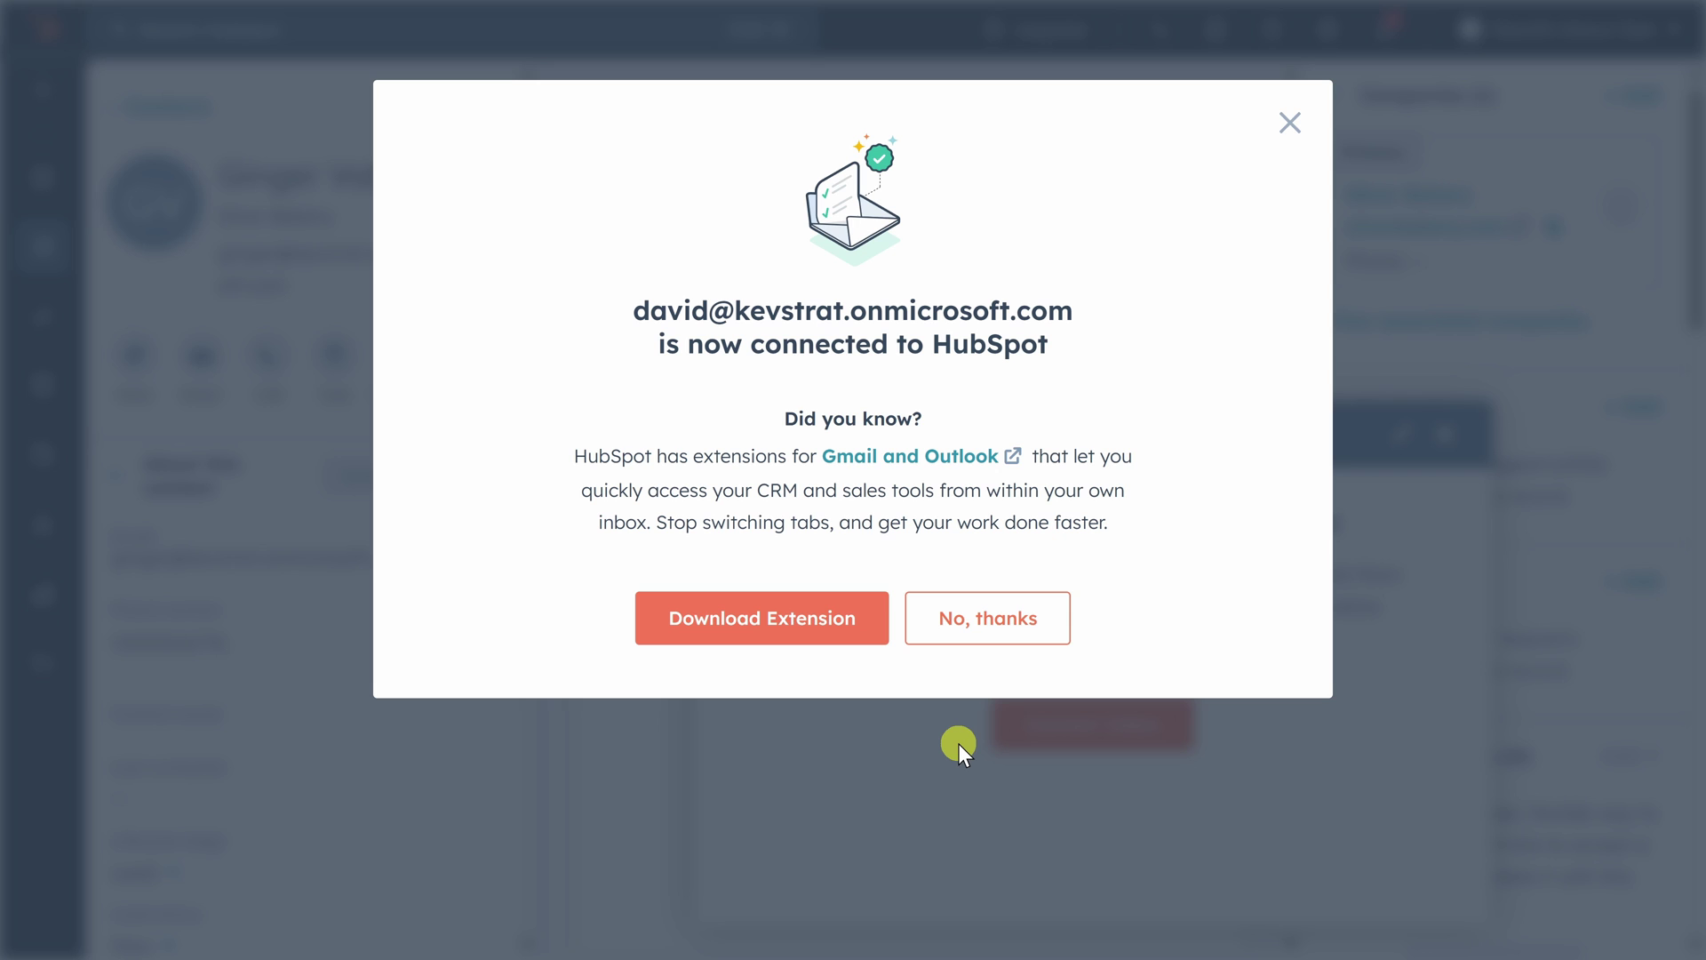
{"action": "left_click", "coordinate": [973, 622]}
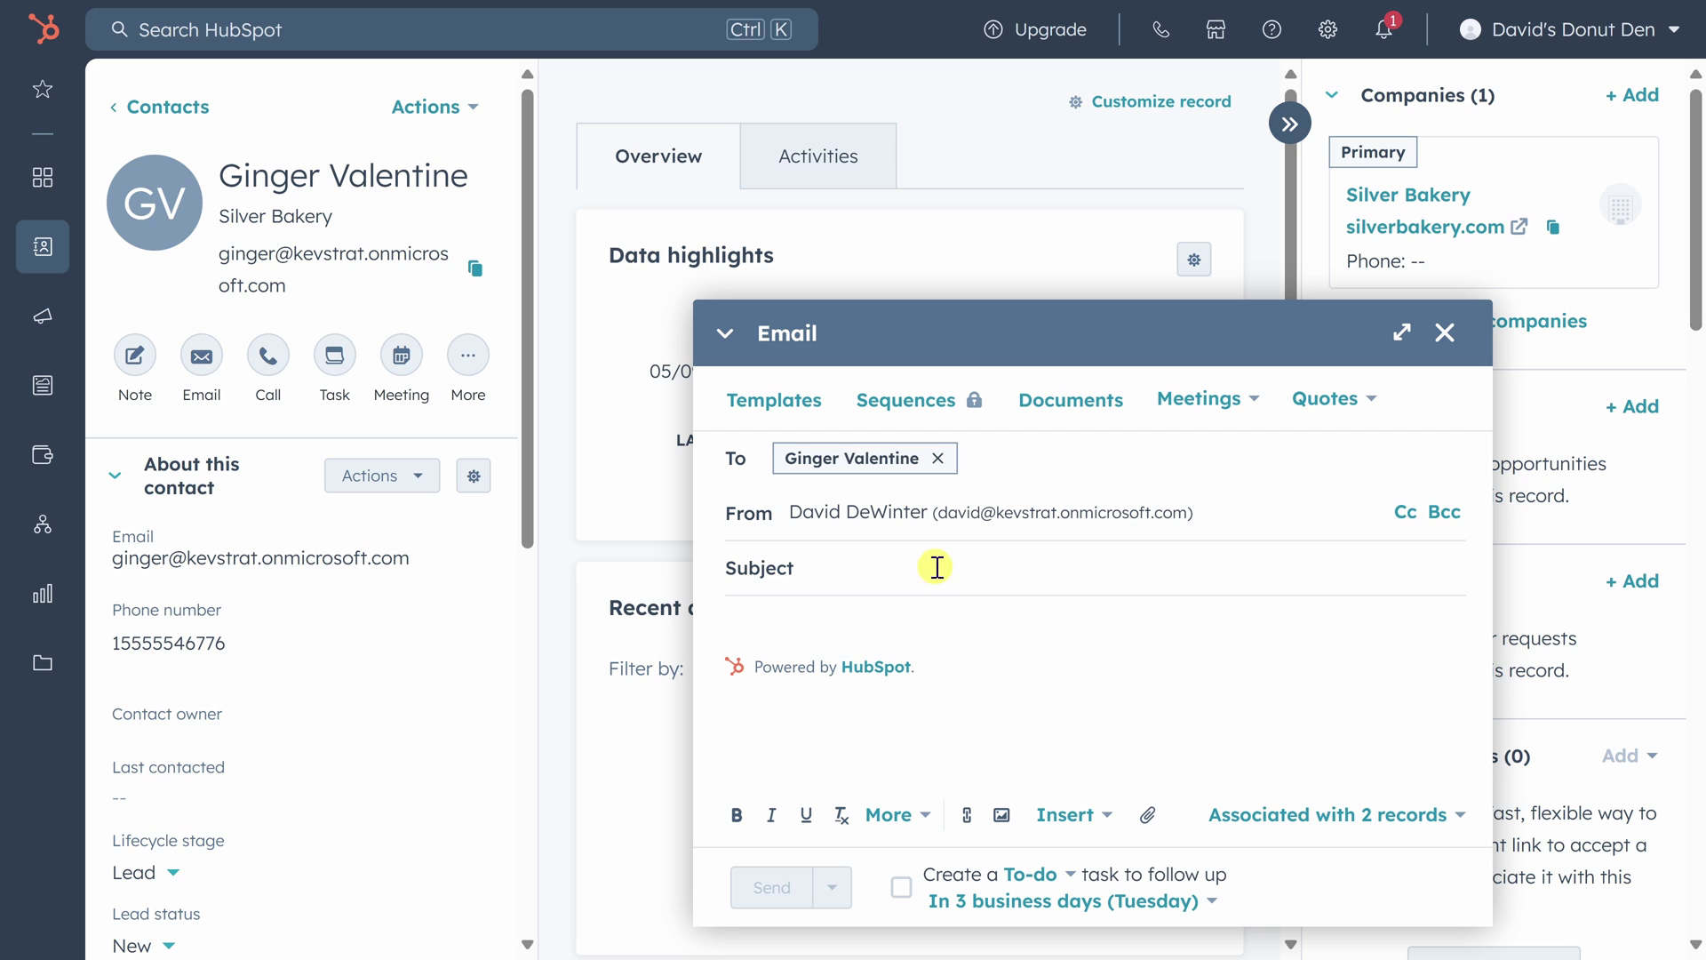
Paste the prepared subject line and body text into the follow-up email.
{"action": "left_click", "coordinate": [937, 566]}
{"action": "type", "text": "Hi Ginger - David’s Donut Den x Silver Bakery"}
{"action": "left_click", "coordinate": [931, 625]}
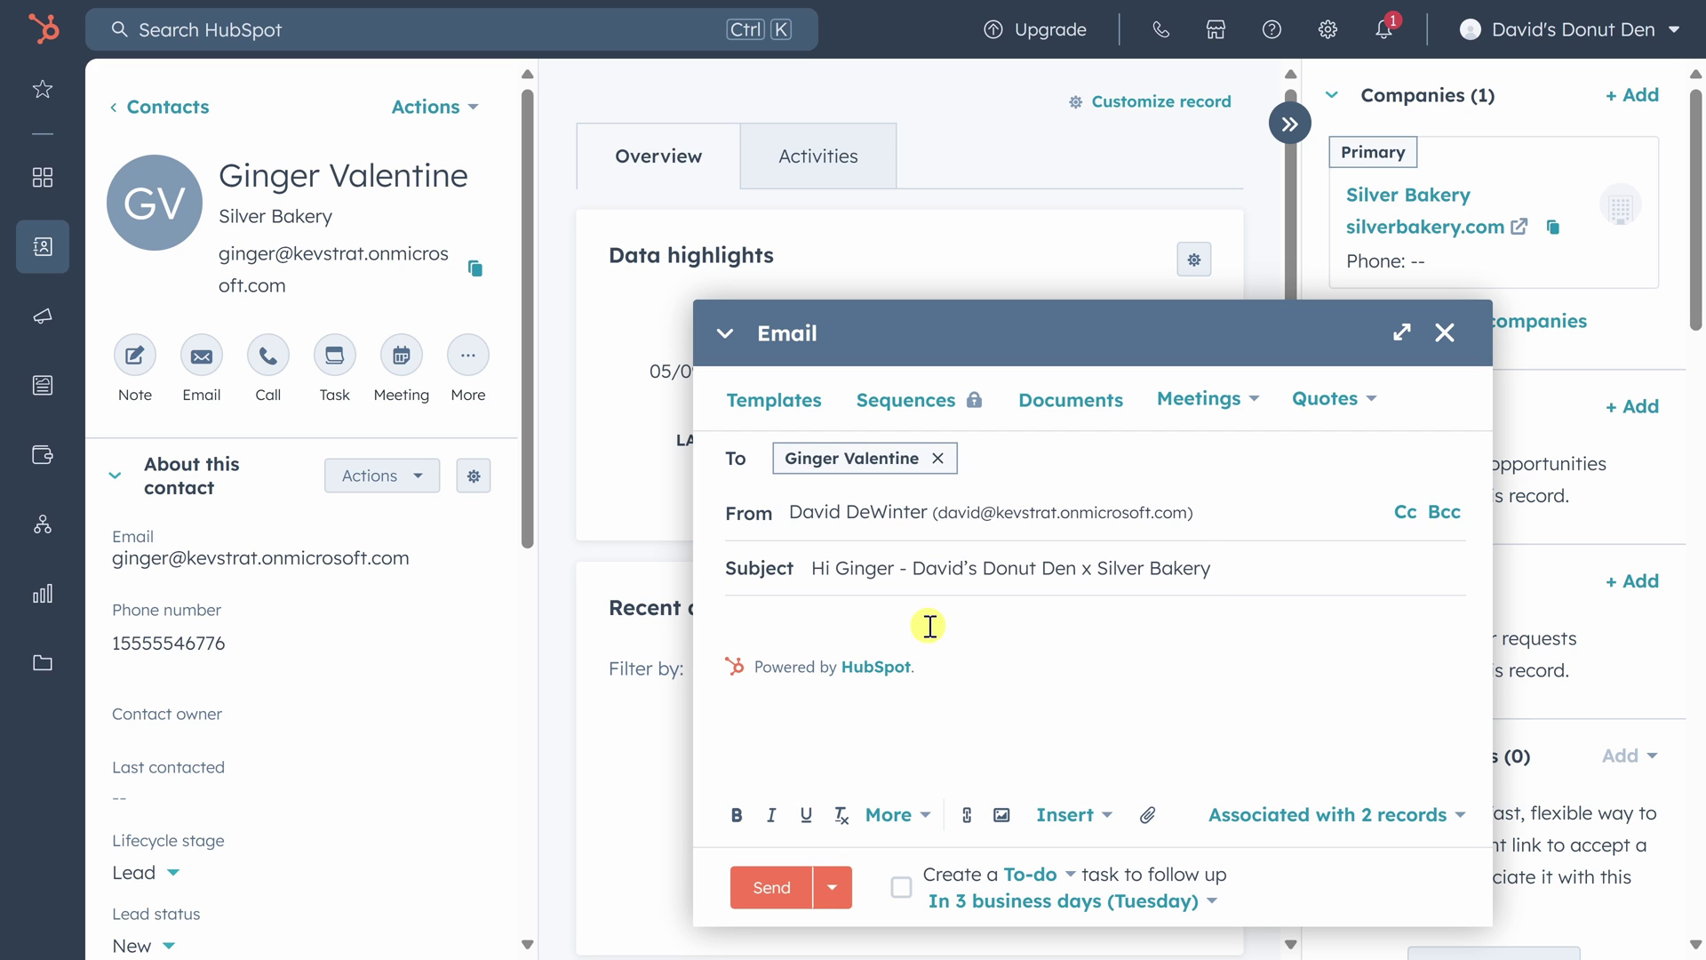
{"action": "key", "text": "ctrl+v"}
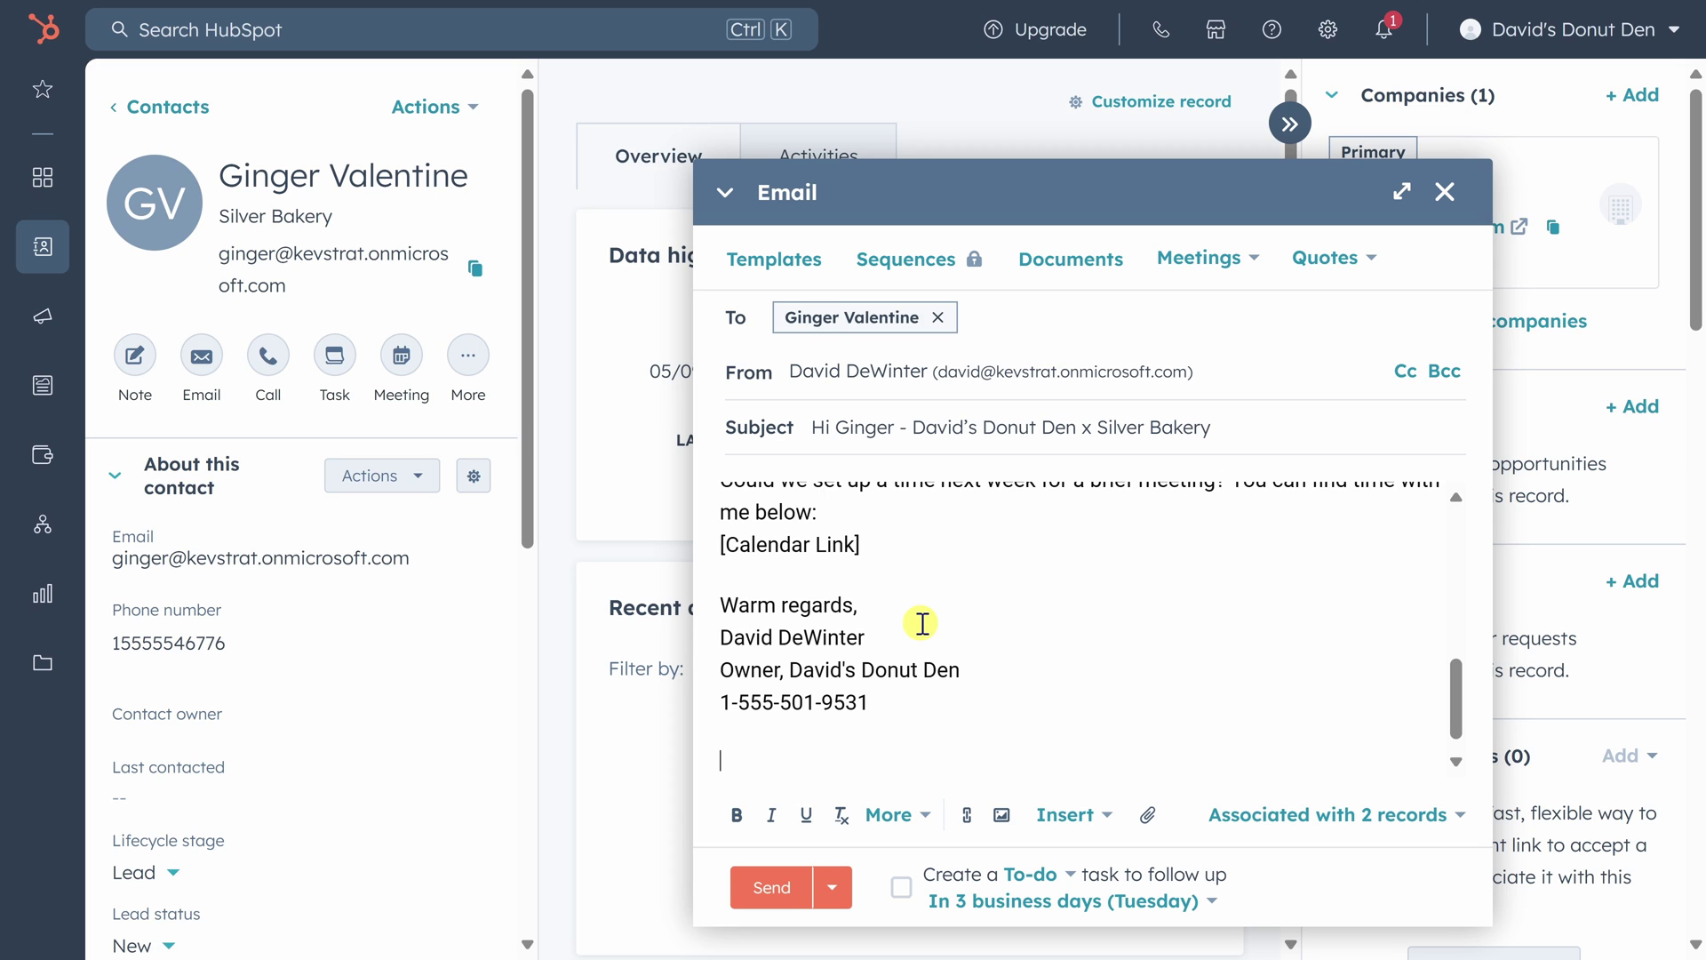
Add a follow-up to-do task due in 1 week.
{"action": "left_click", "coordinate": [901, 887]}
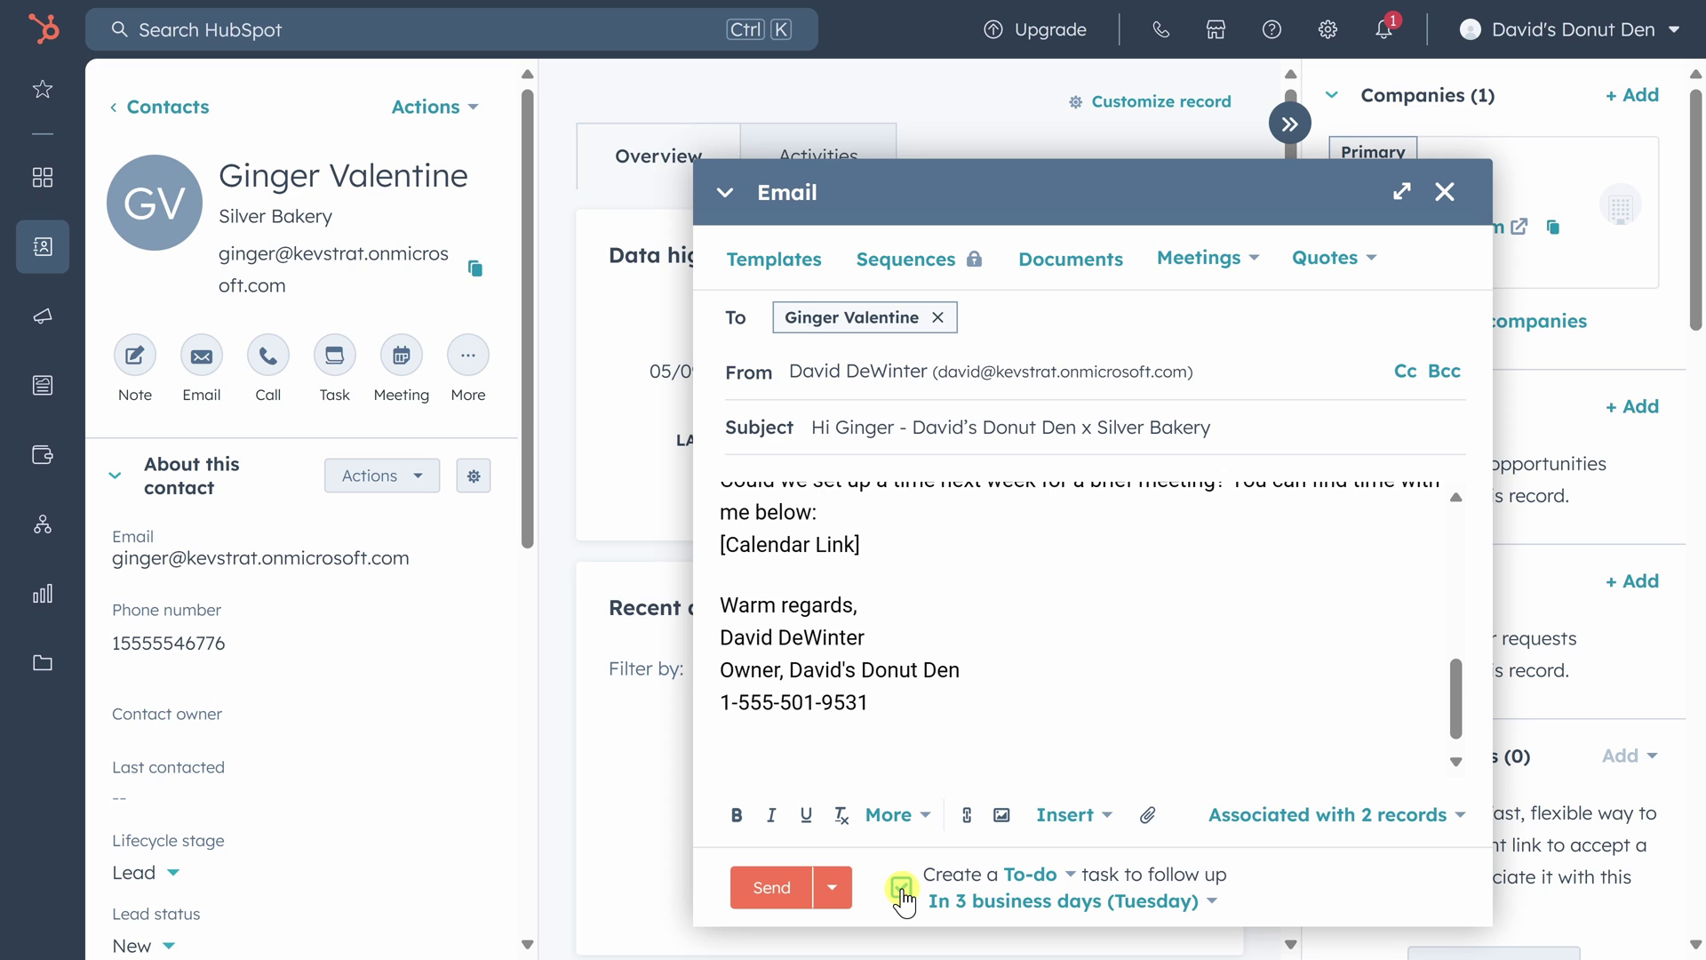
{"action": "left_click", "coordinate": [981, 903]}
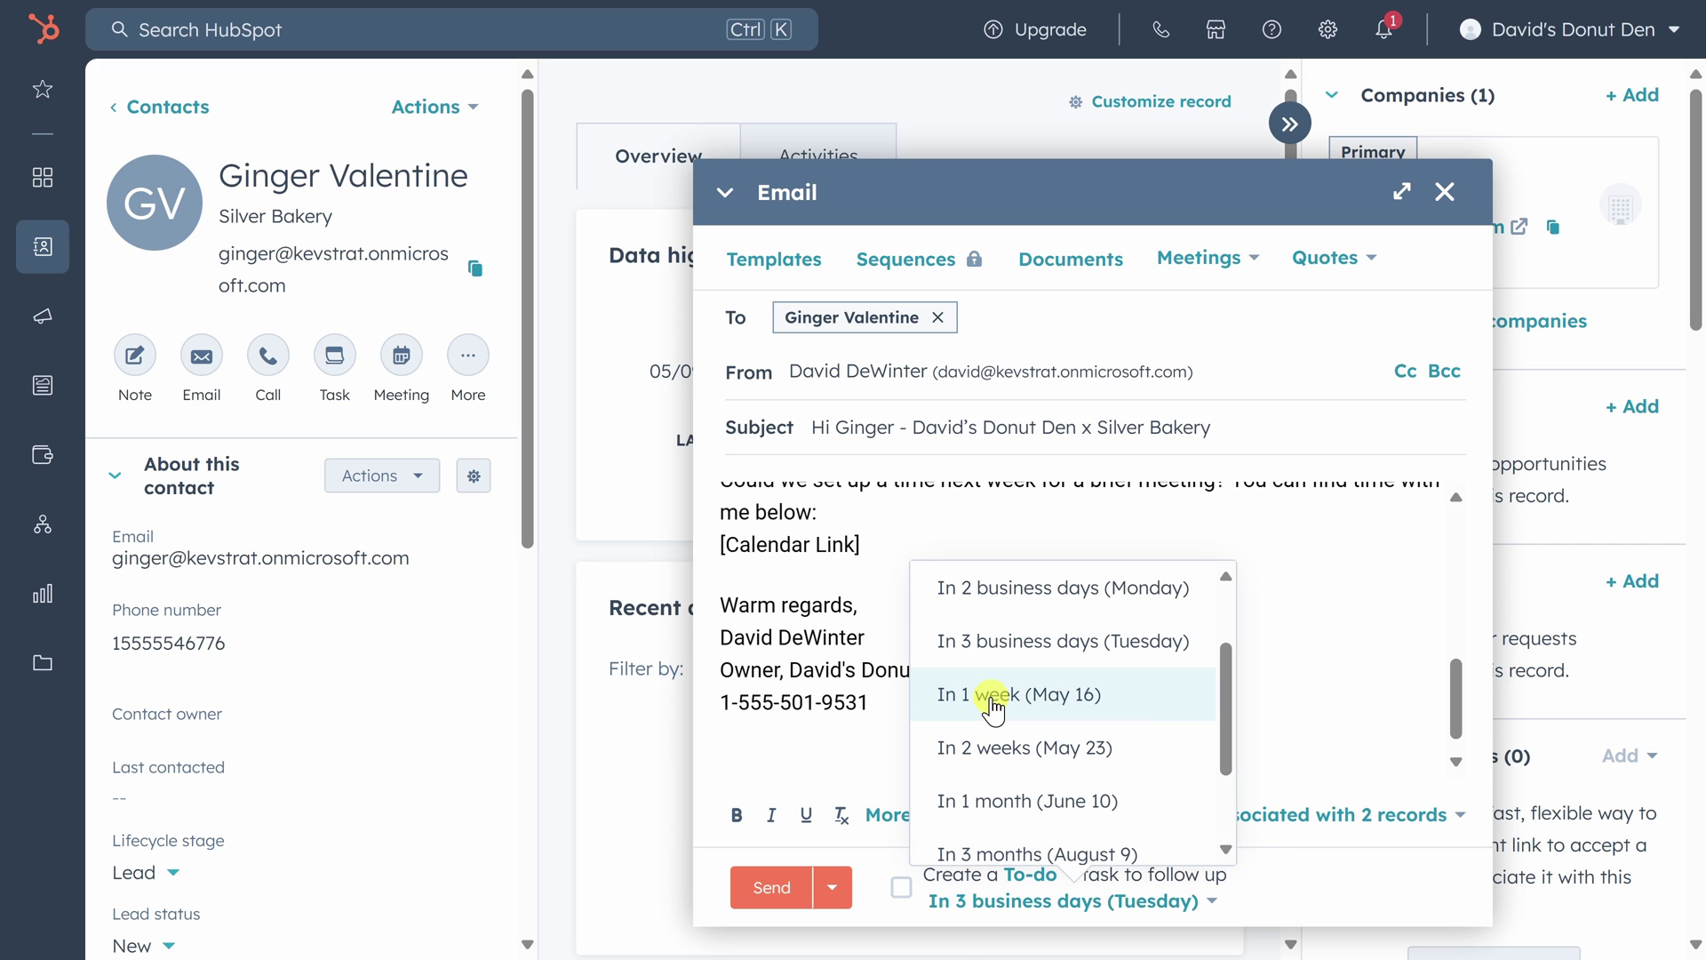
{"action": "left_click", "coordinate": [993, 702]}
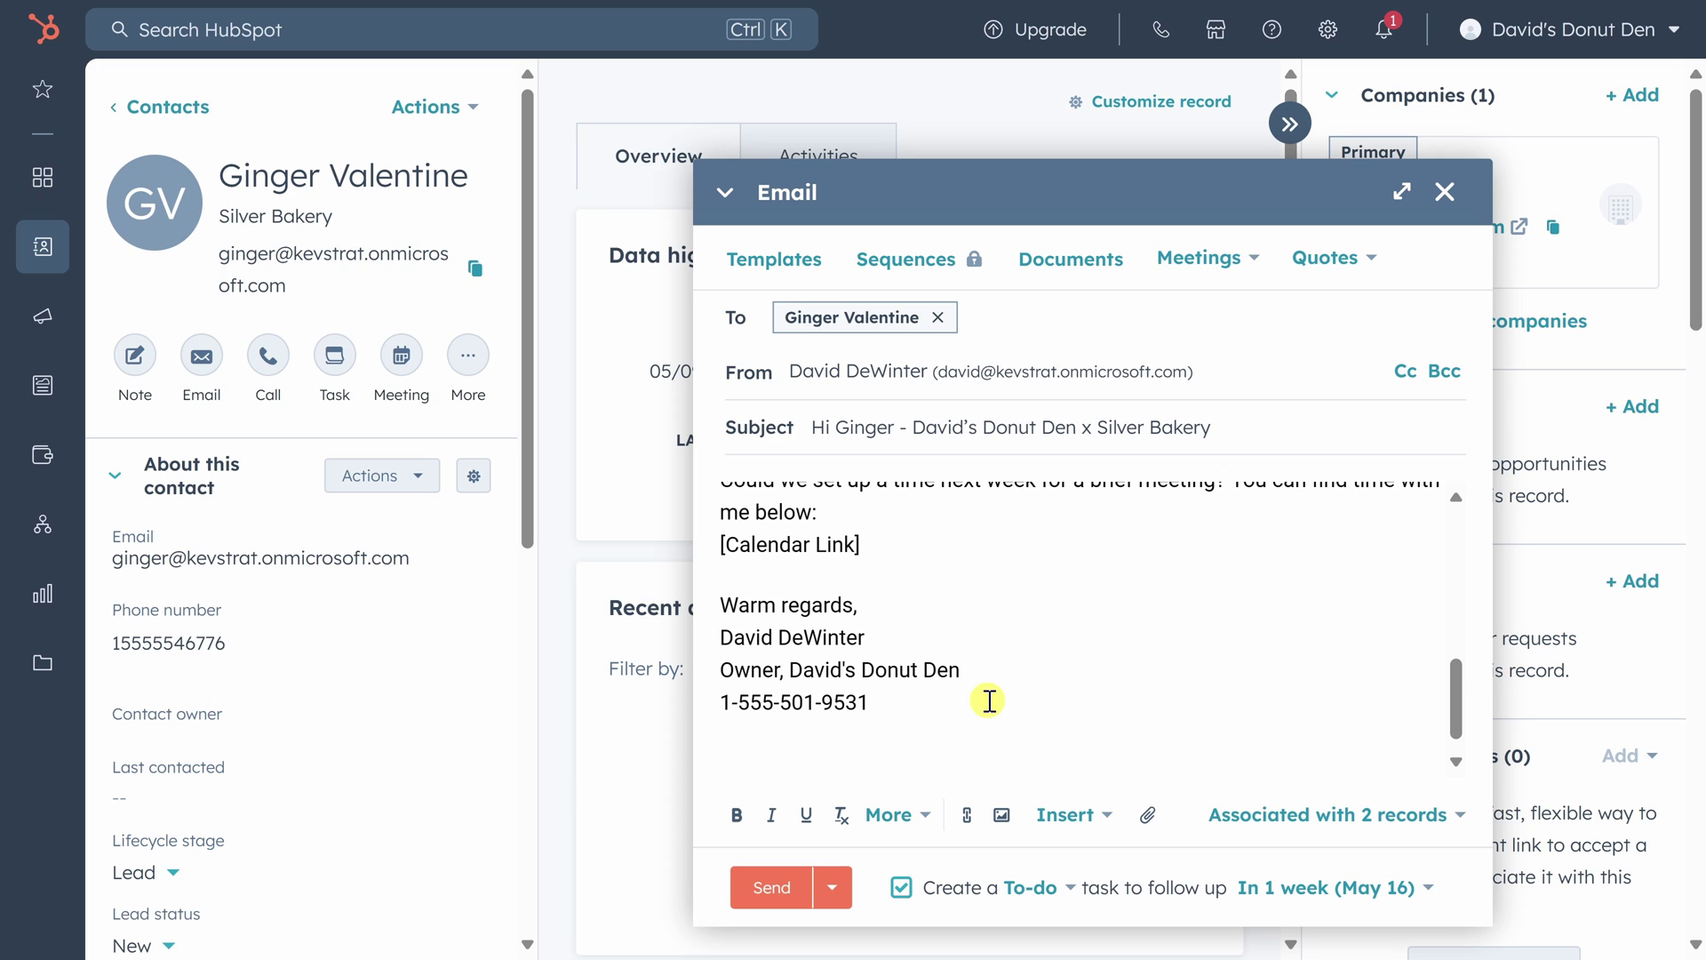
Replace the [Calendar Link] placeholder with the meetings booking link and send the email.
{"action": "left_click", "coordinate": [1211, 259]}
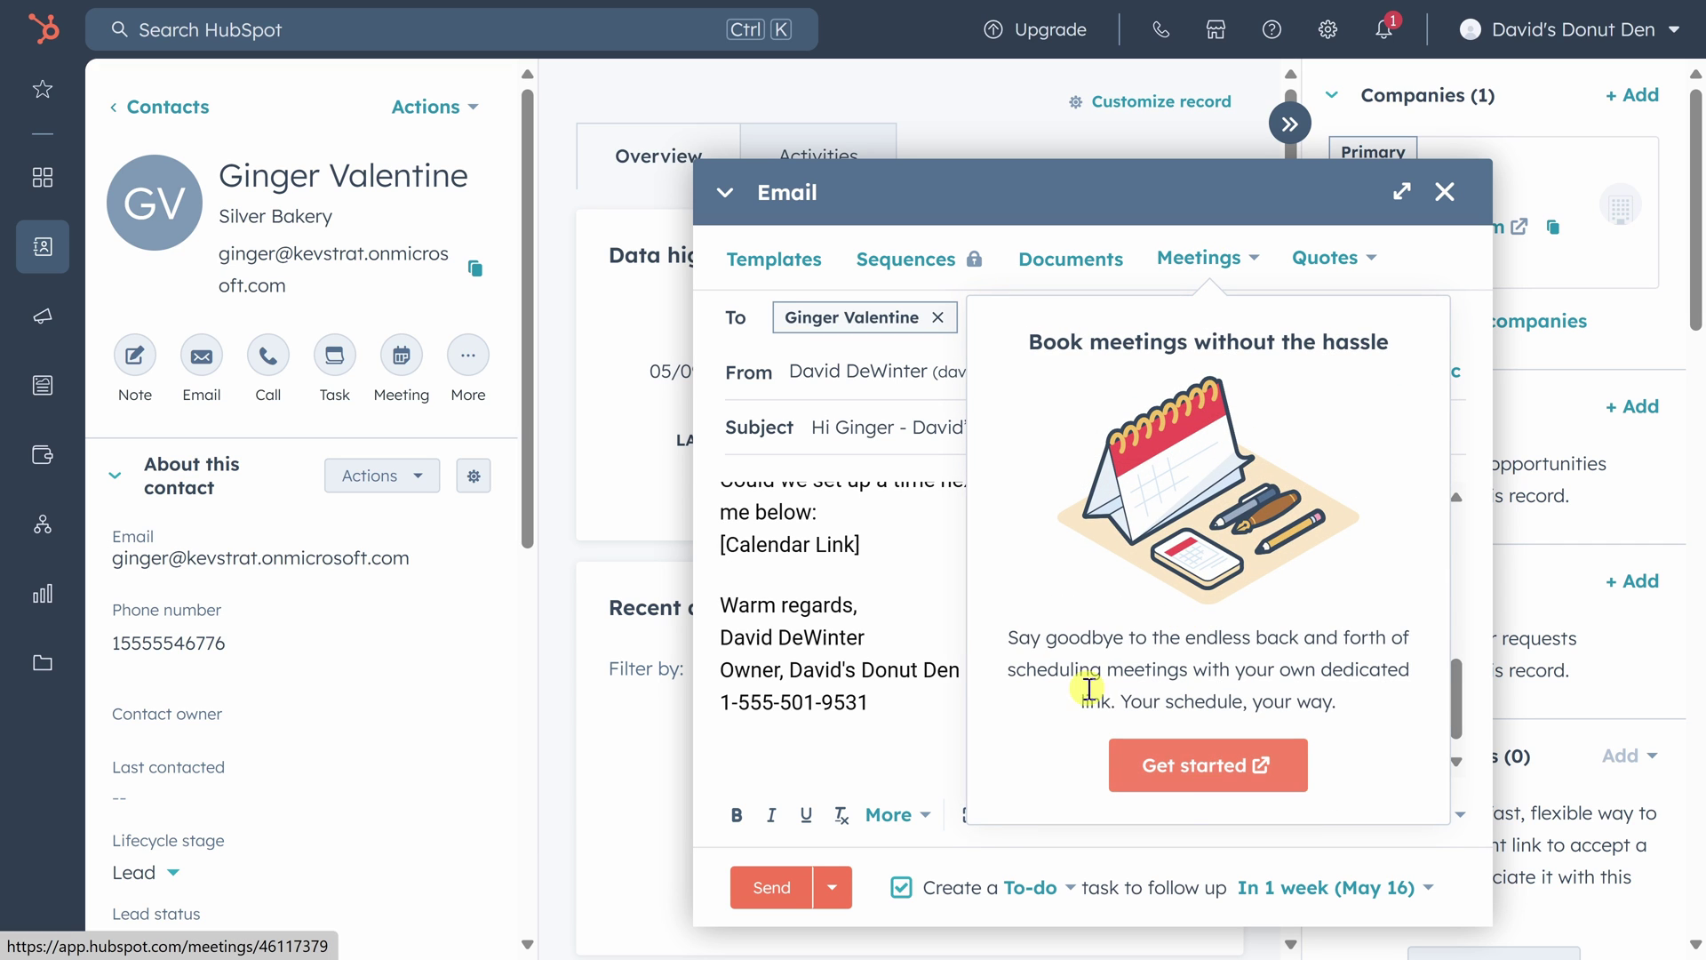
{"action": "left_click", "coordinate": [873, 546]}
{"action": "left_click_drag", "start_coordinate": [873, 546], "coordinate": [723, 539]}
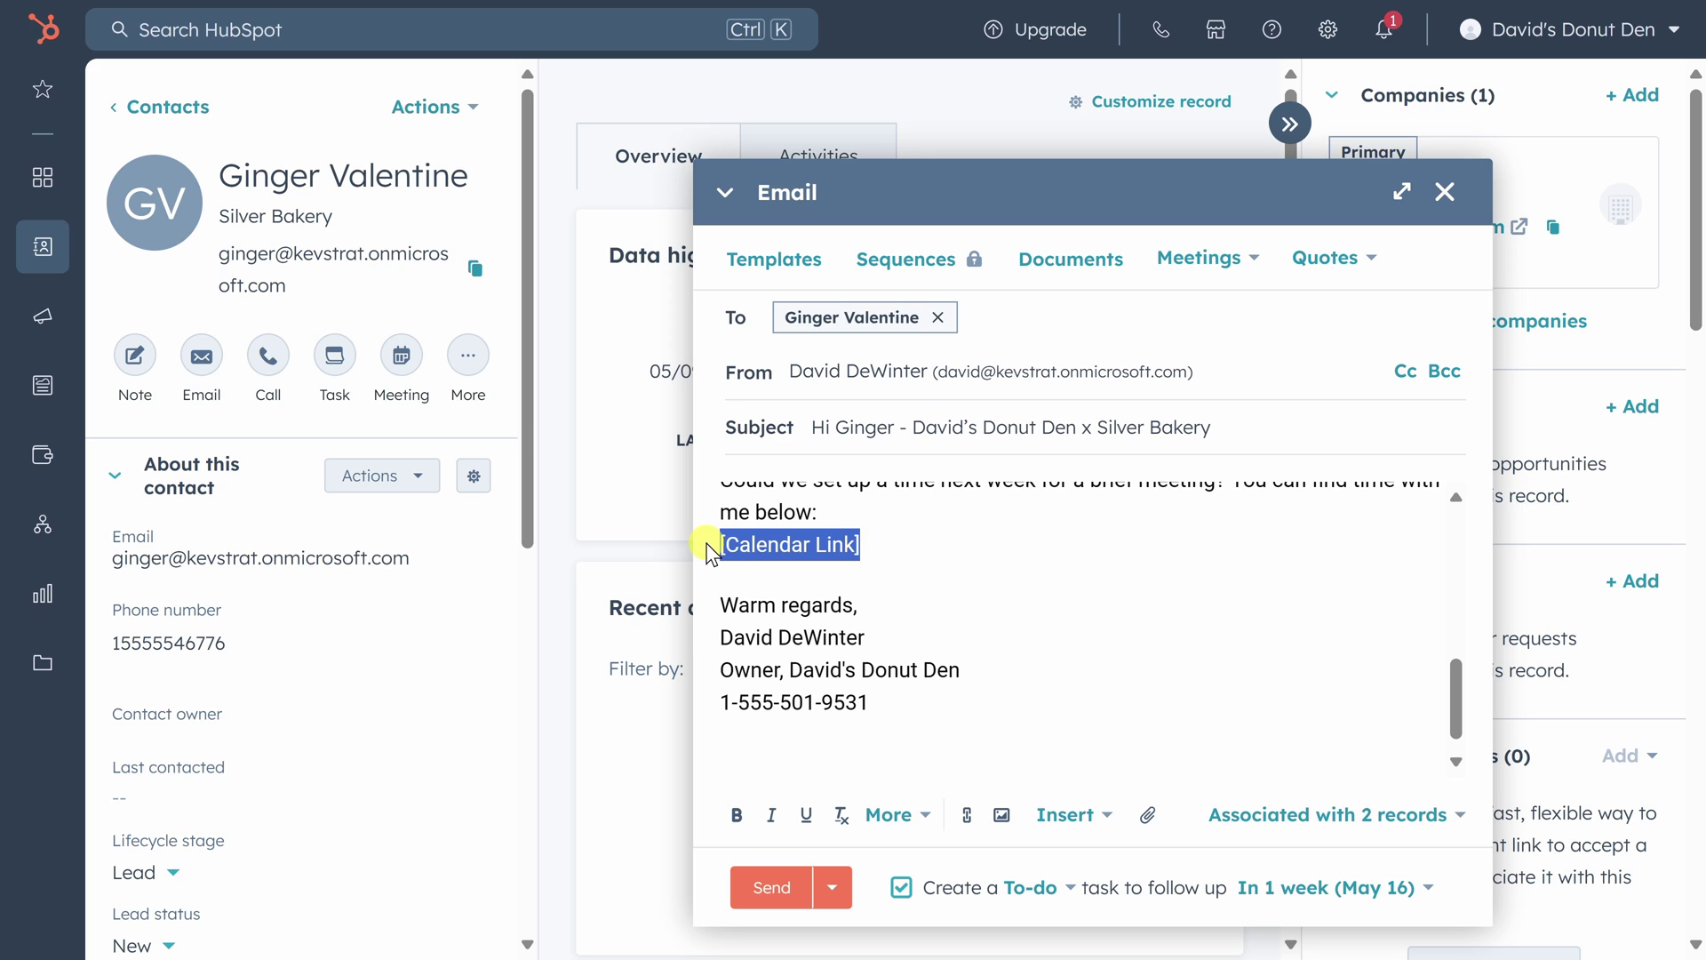
{"action": "type", "text": "https://meetings.hubspot.com/david-dewinter"}
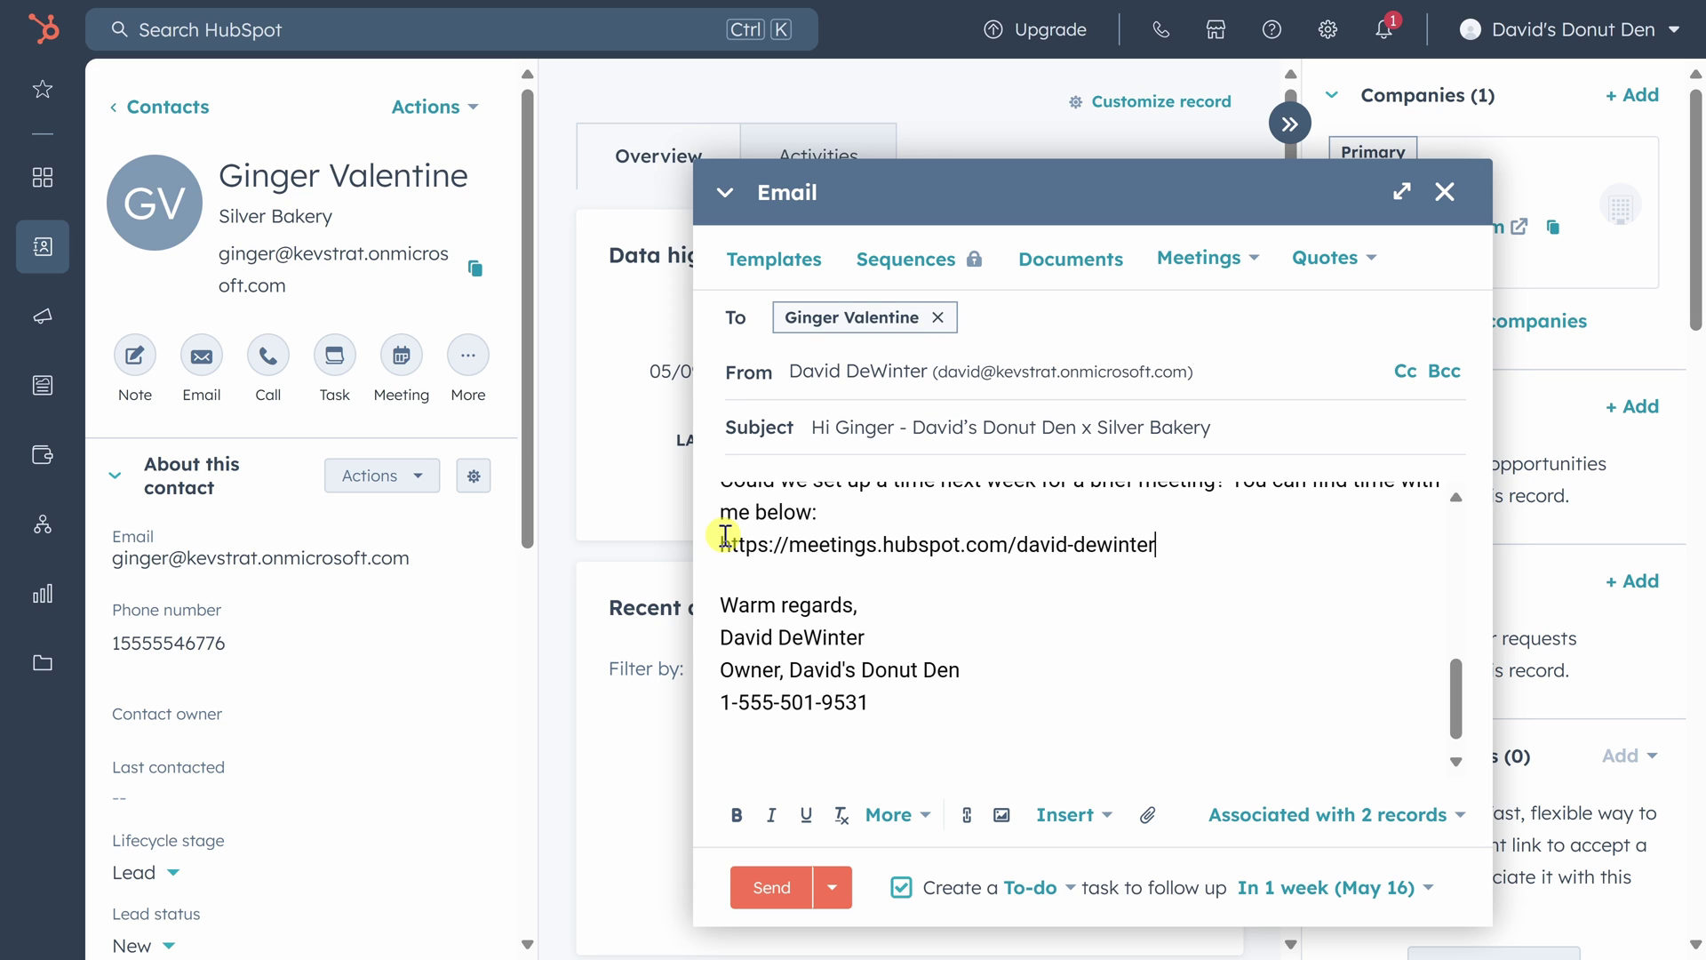
{"action": "left_click", "coordinate": [764, 893]}
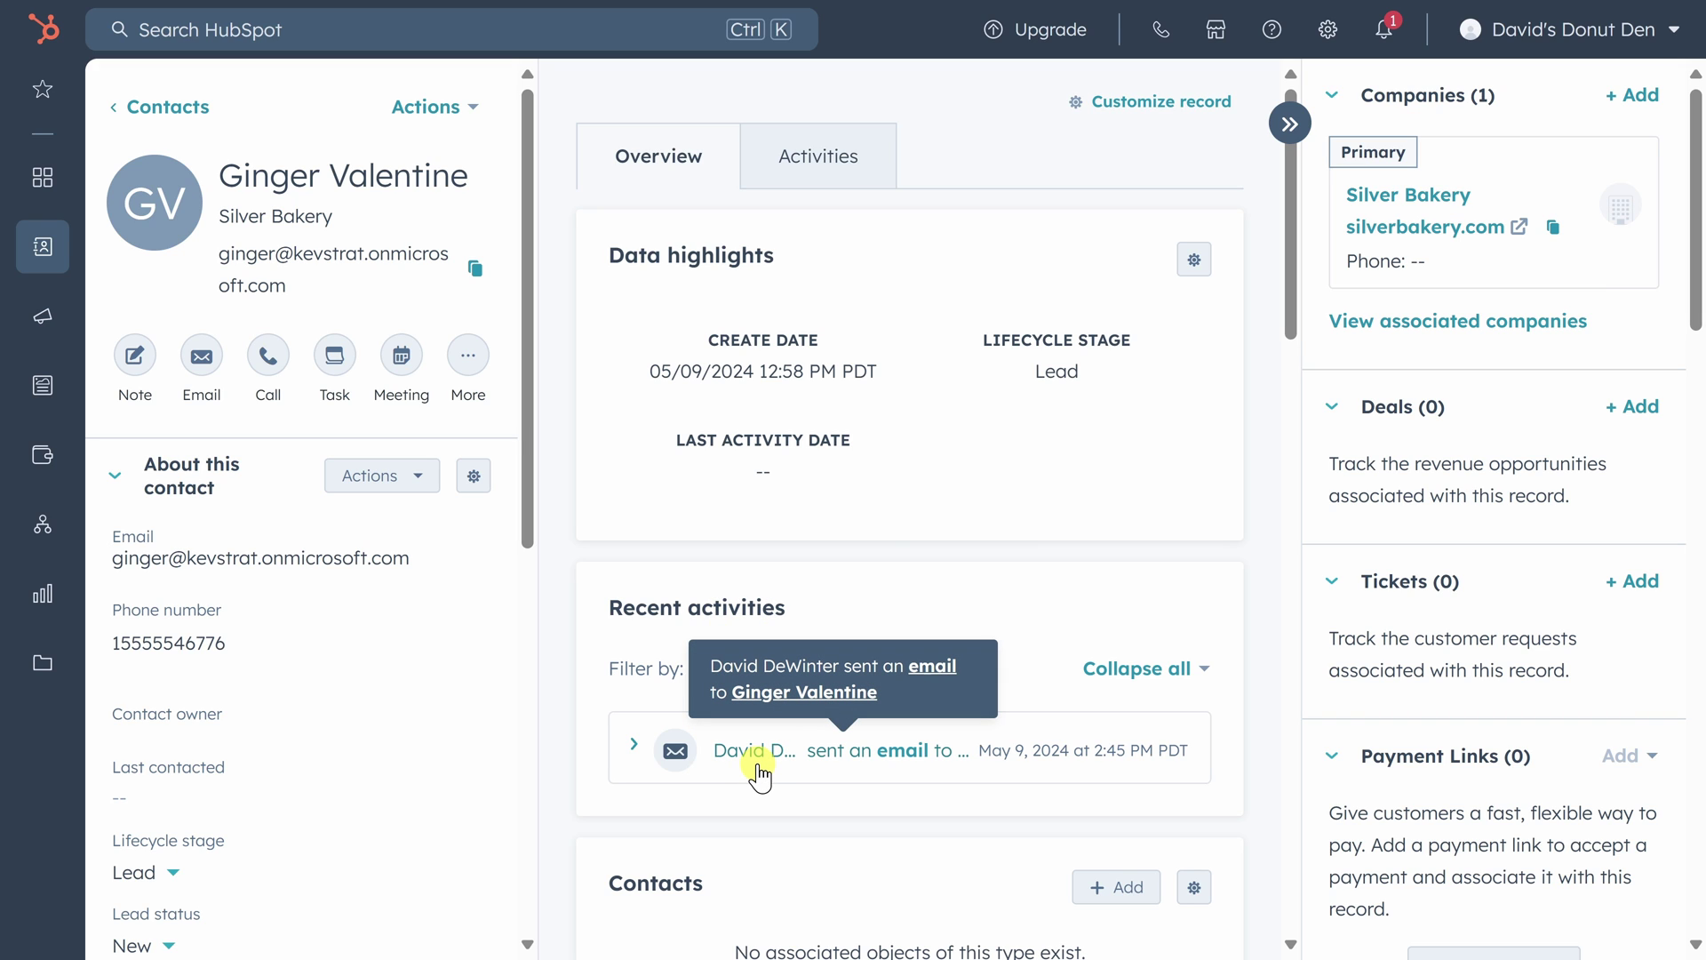
Go to CRM > Tasks and start a new task with Create task.
{"action": "left_click", "coordinate": [72, 258]}
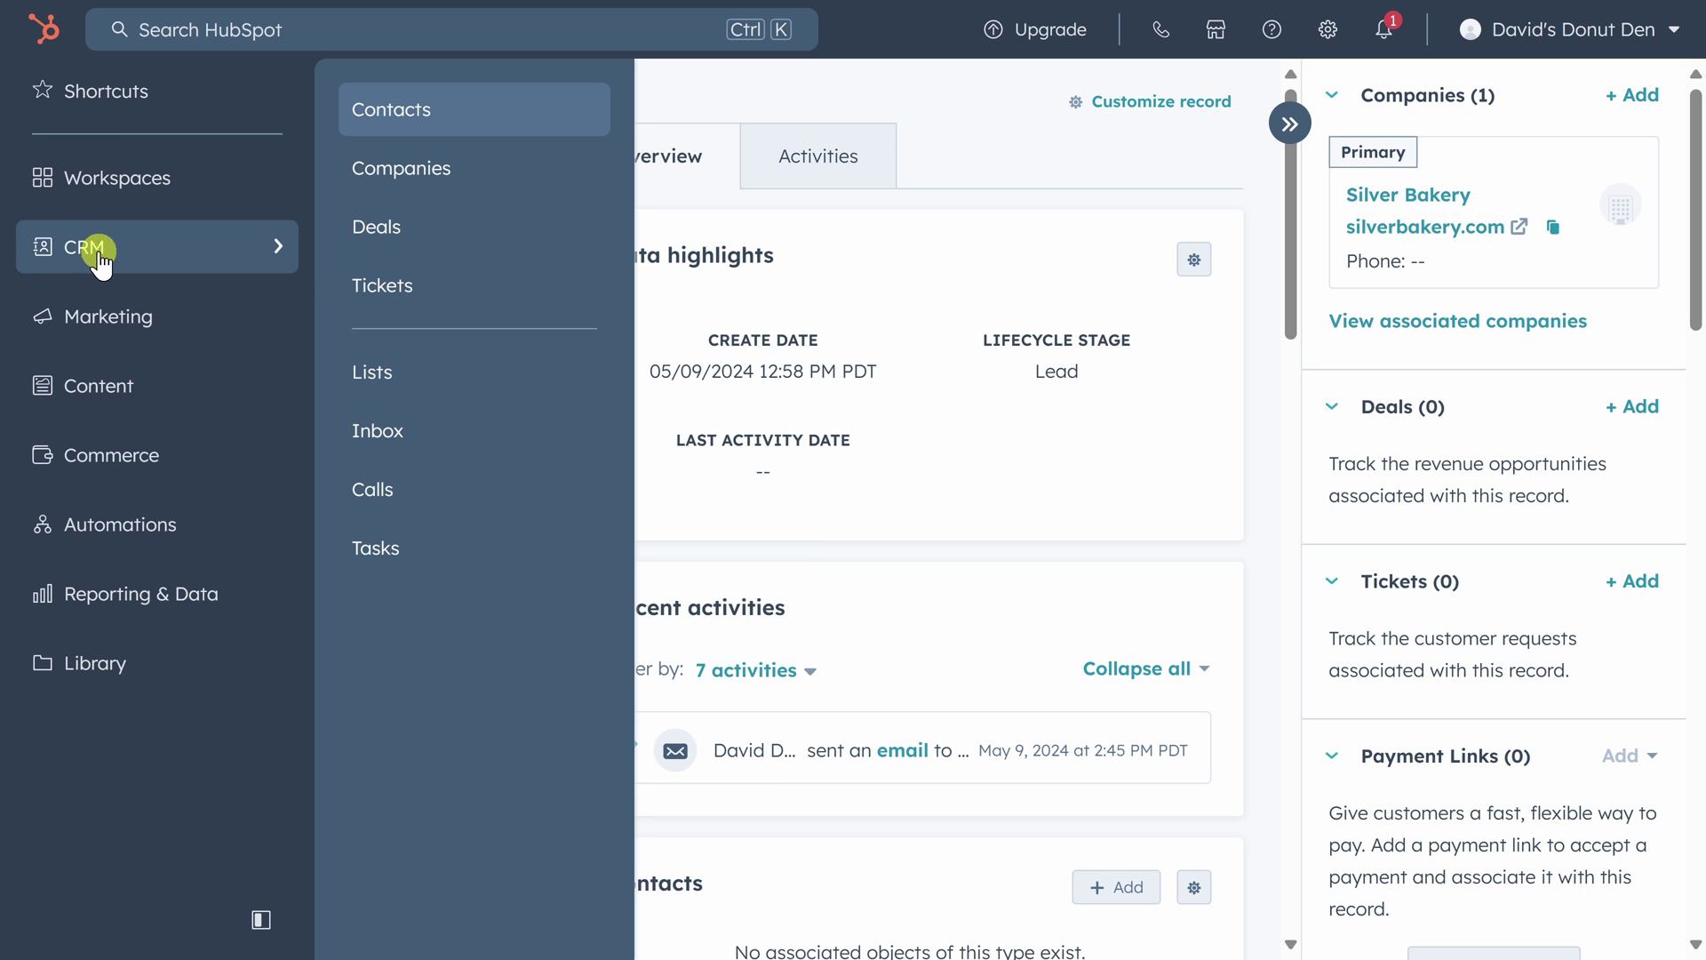
{"action": "left_click", "coordinate": [397, 544]}
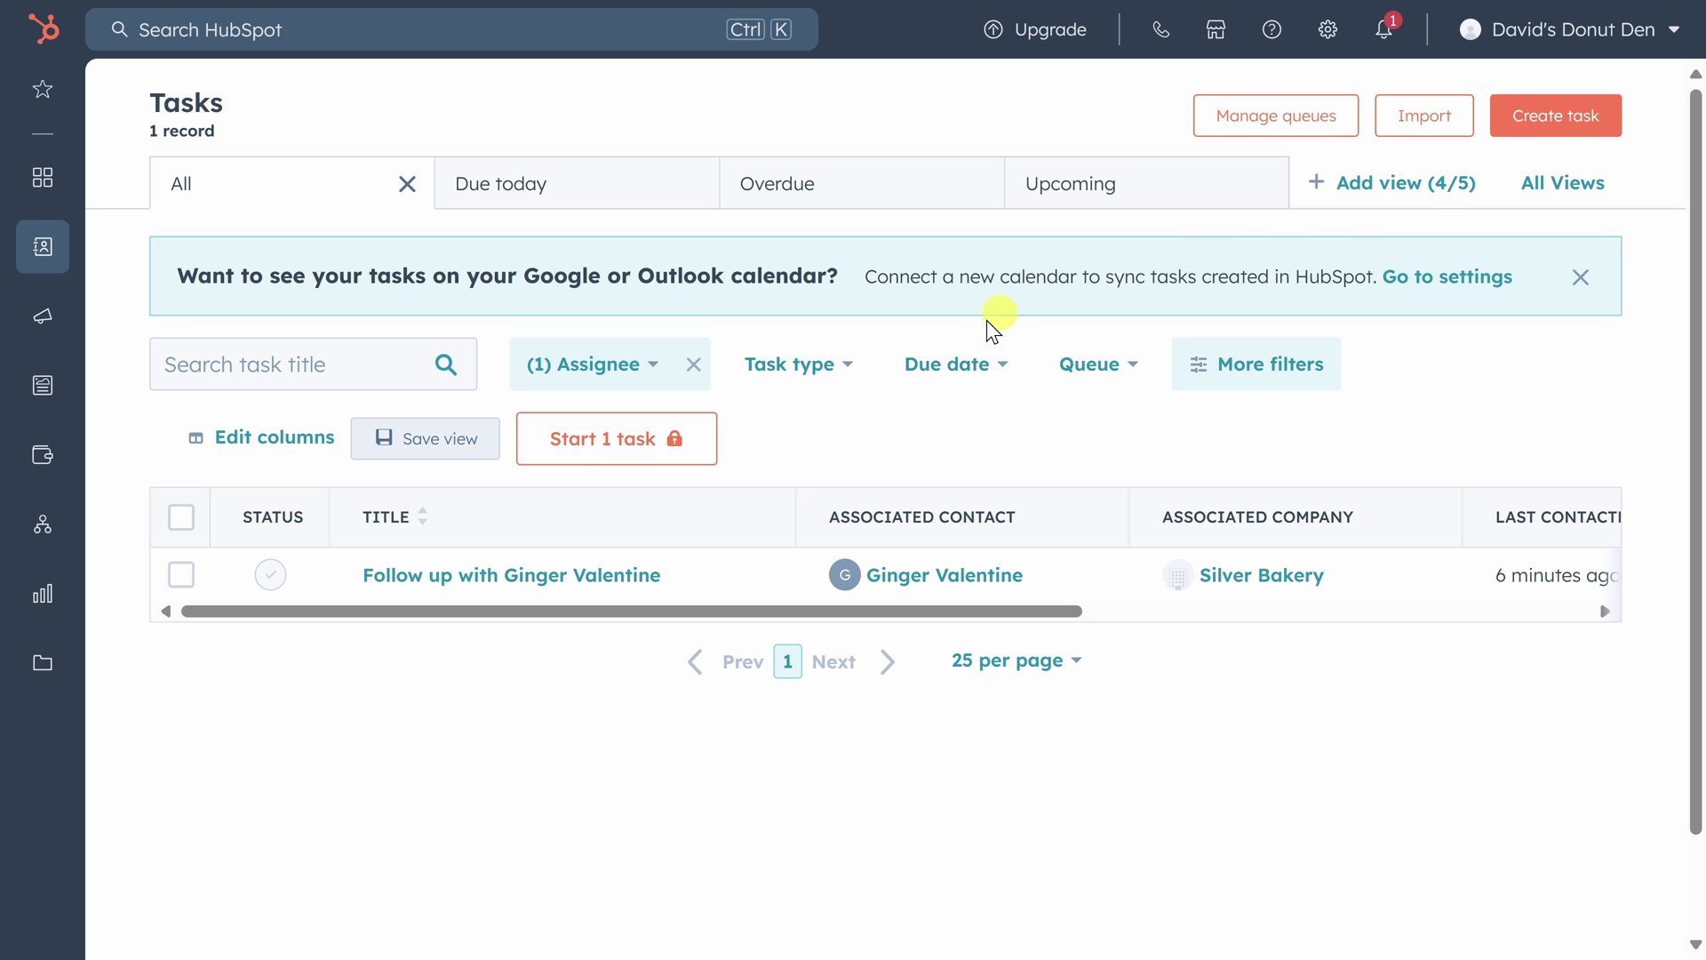
{"action": "left_click", "coordinate": [1566, 125]}
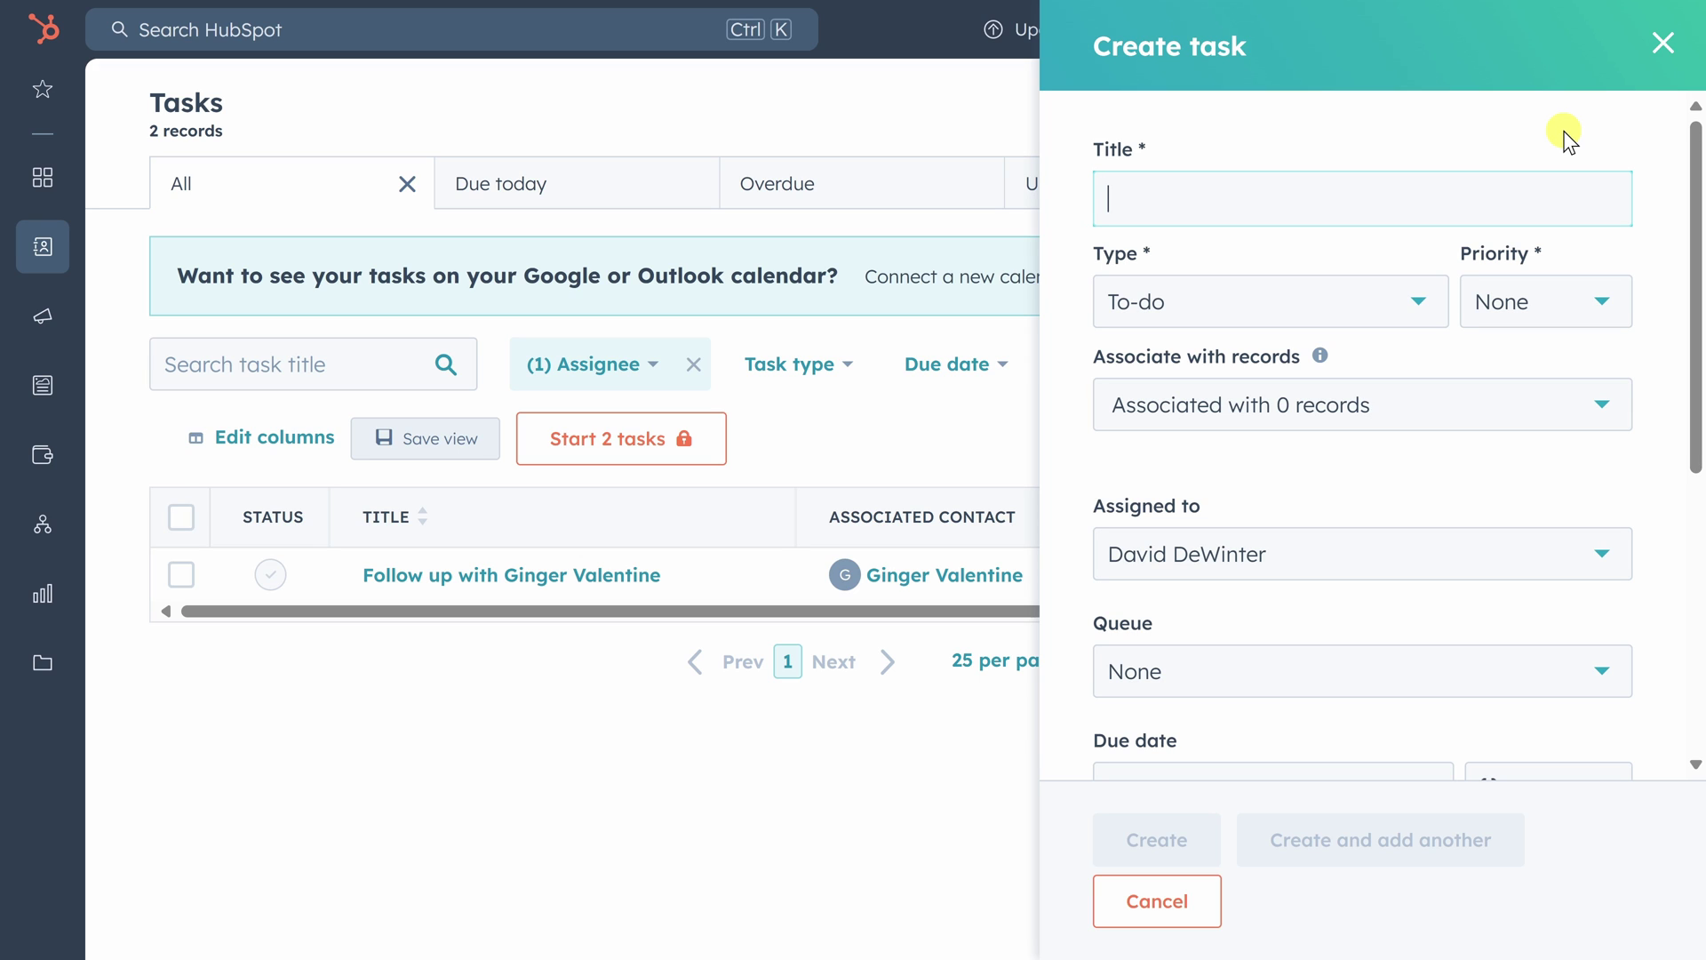
Title the task 'Send Pricing Sheet to Sunrise Delights' and associate the Sunrise Delights contact.
{"action": "type", "text": "Send Pricing Sheet to Sunrise Delights"}
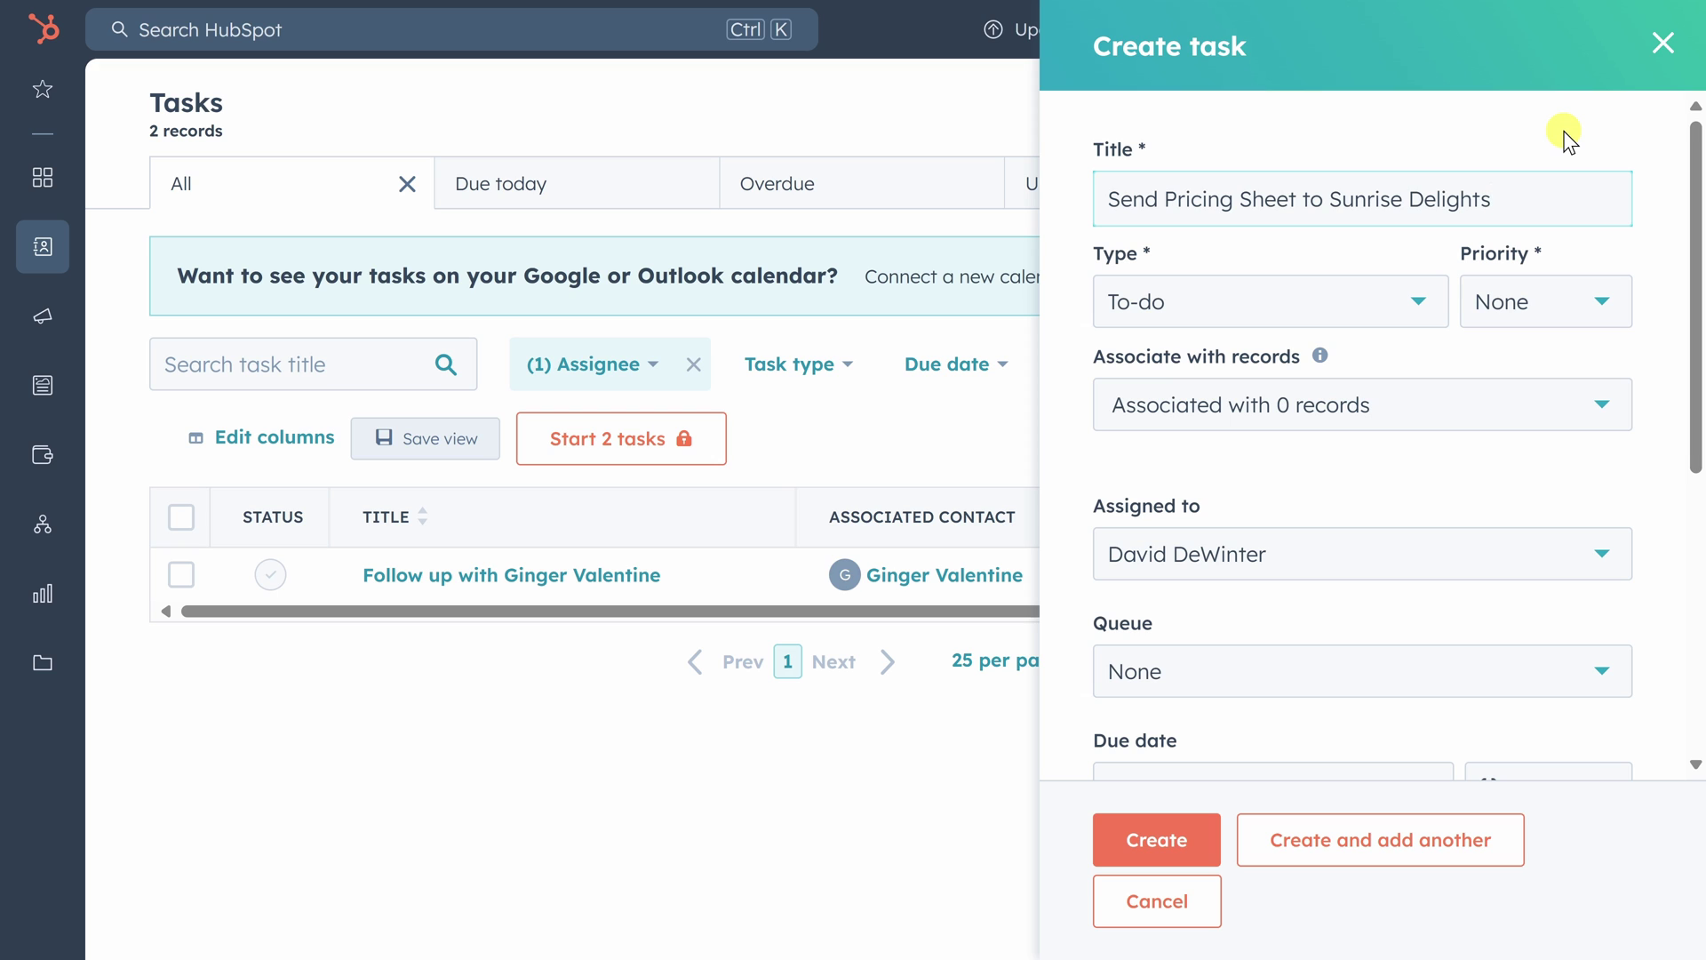
{"action": "left_click", "coordinate": [1601, 411]}
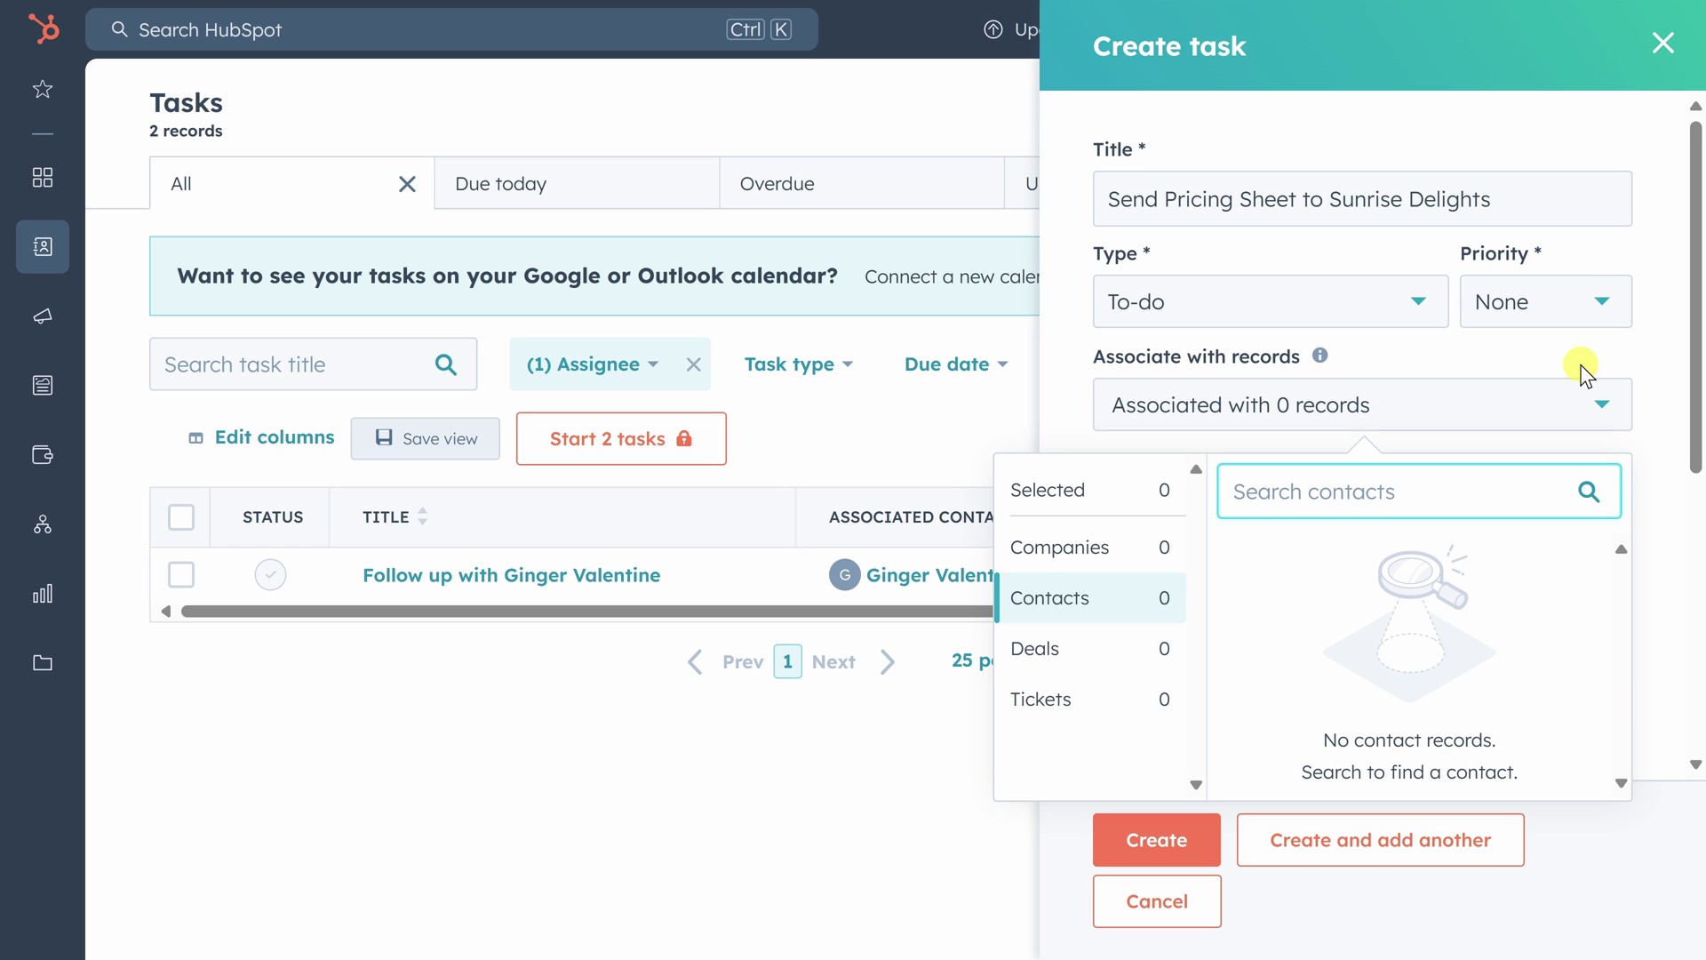
{"action": "type", "text": "eMMA jones"}
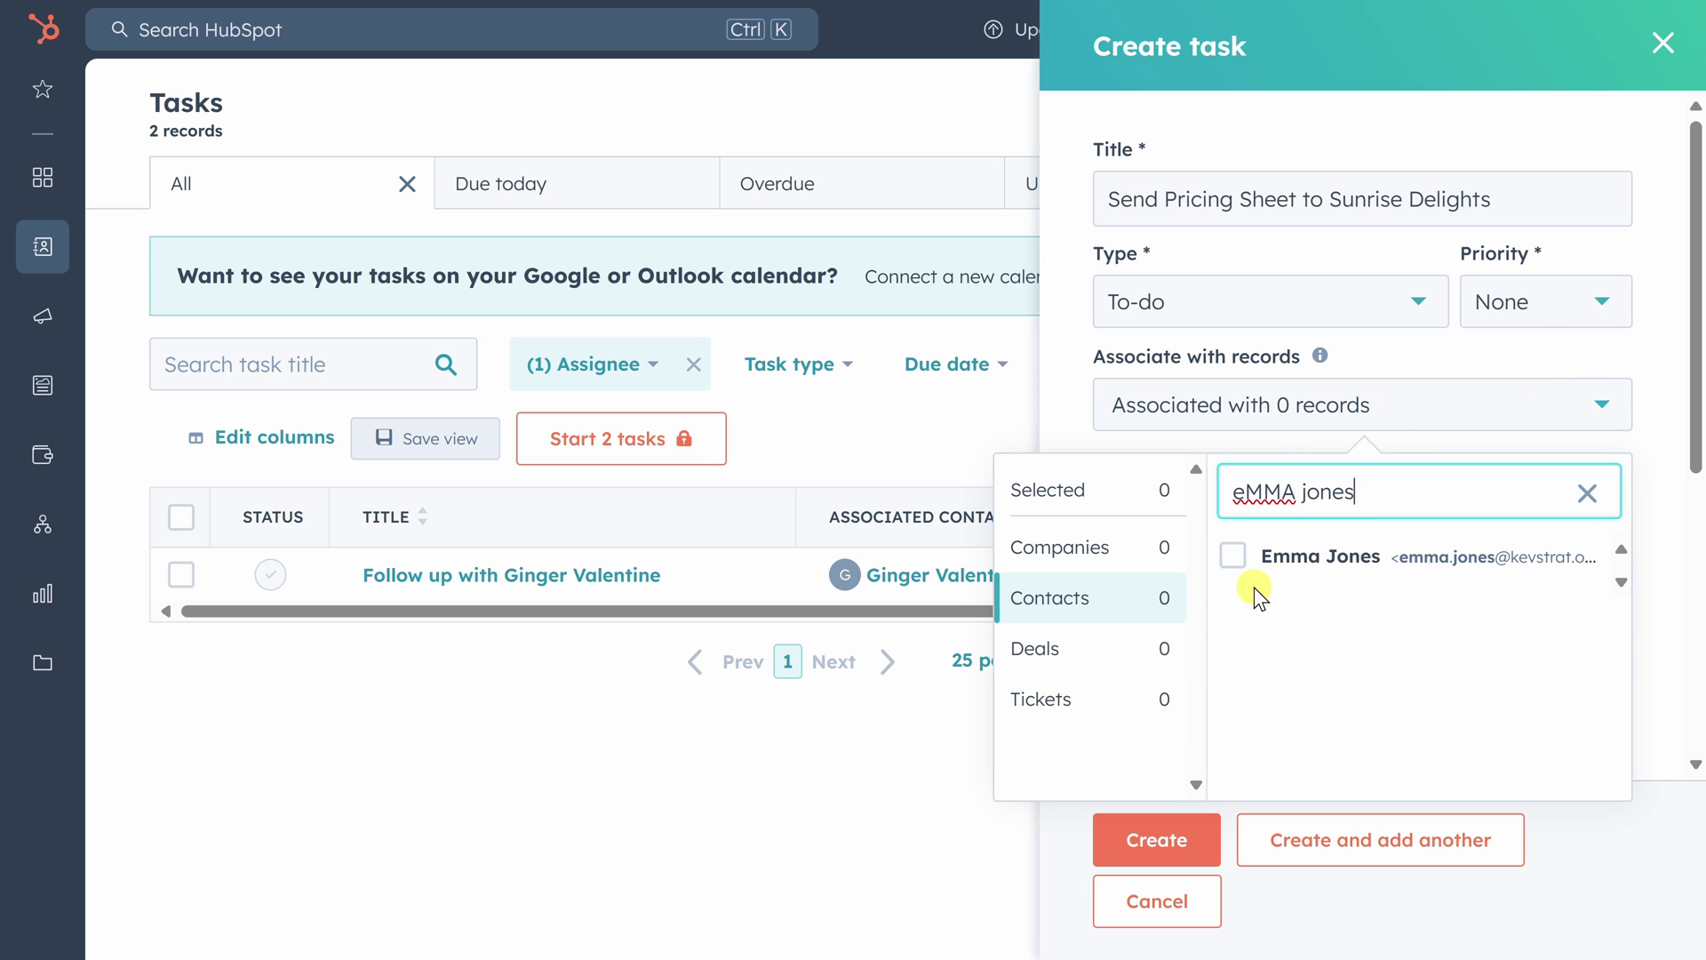
{"action": "left_click", "coordinate": [1238, 560]}
Associate the Sunrise Delights company with the task.
{"action": "left_click", "coordinate": [1143, 551]}
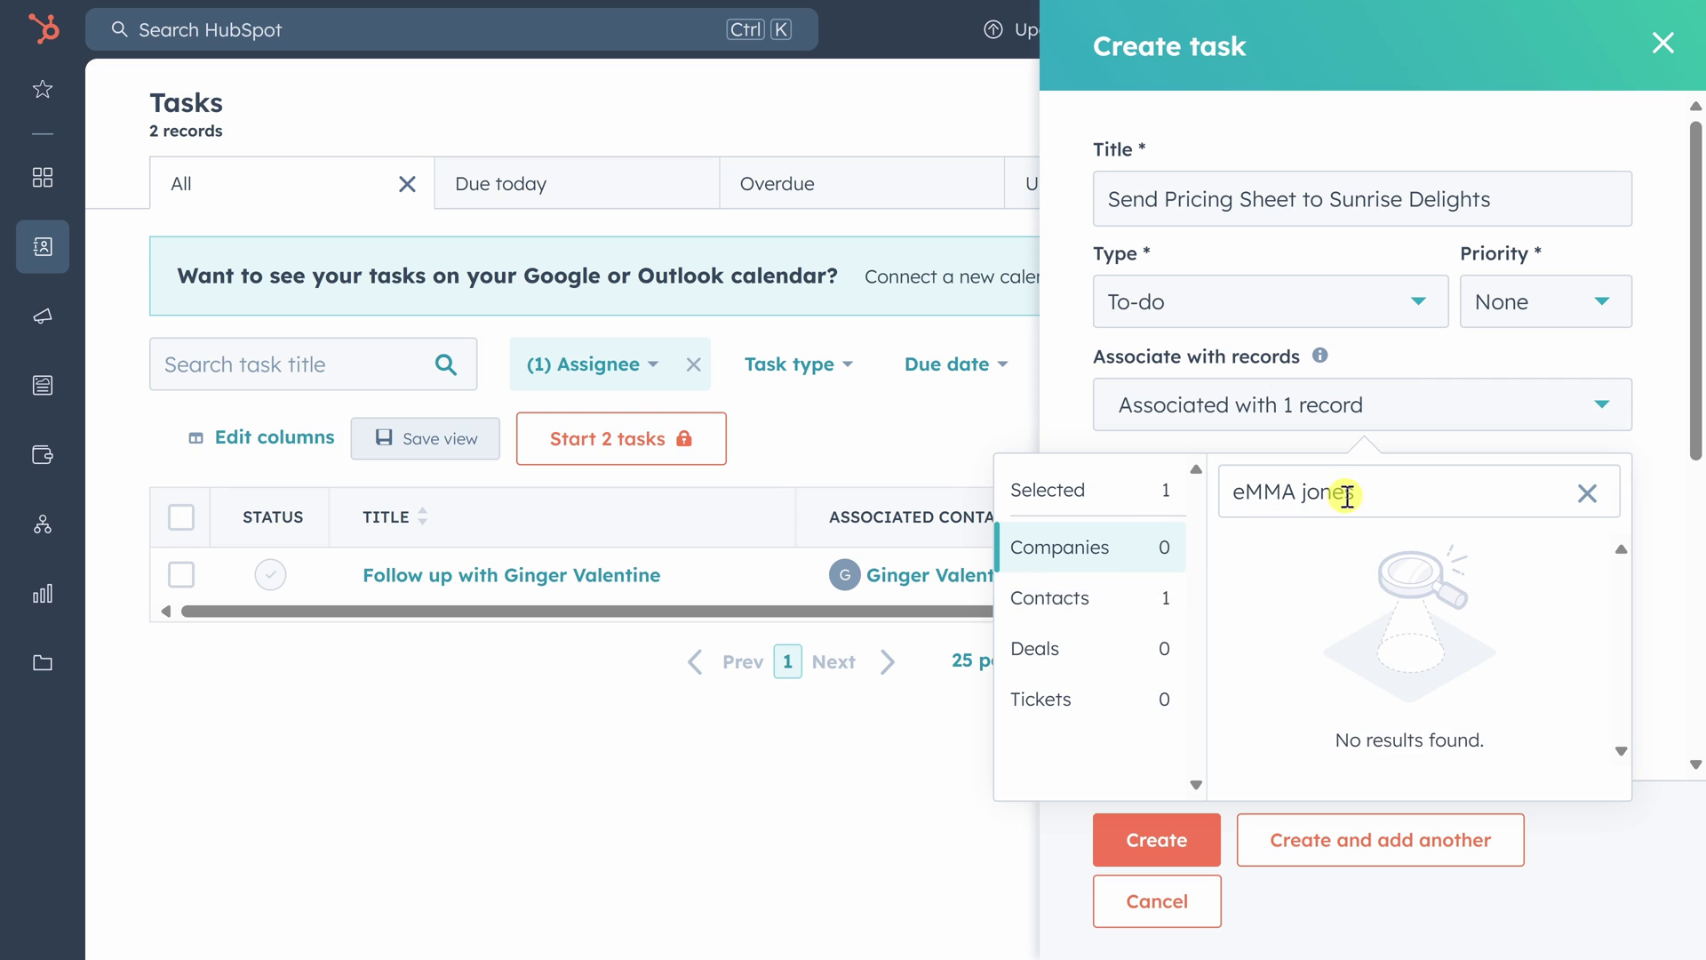
{"action": "triple_click", "coordinate": [1410, 484]}
{"action": "type", "text": "sunri"}
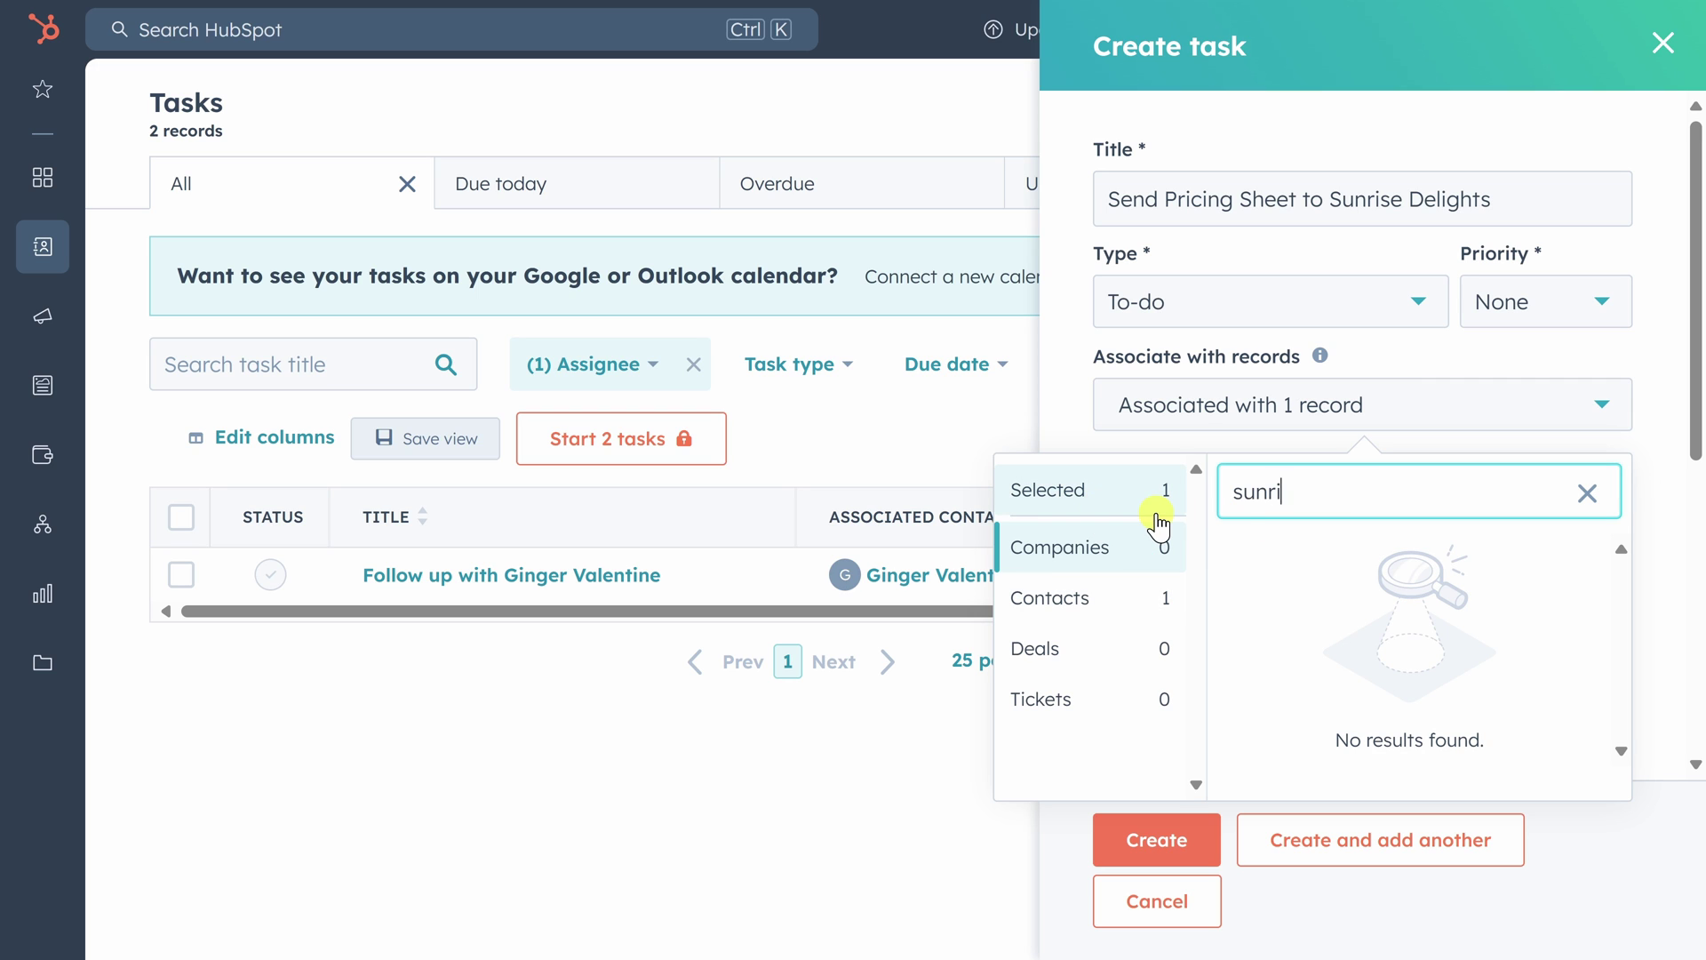
{"action": "type", "text": "se delights"}
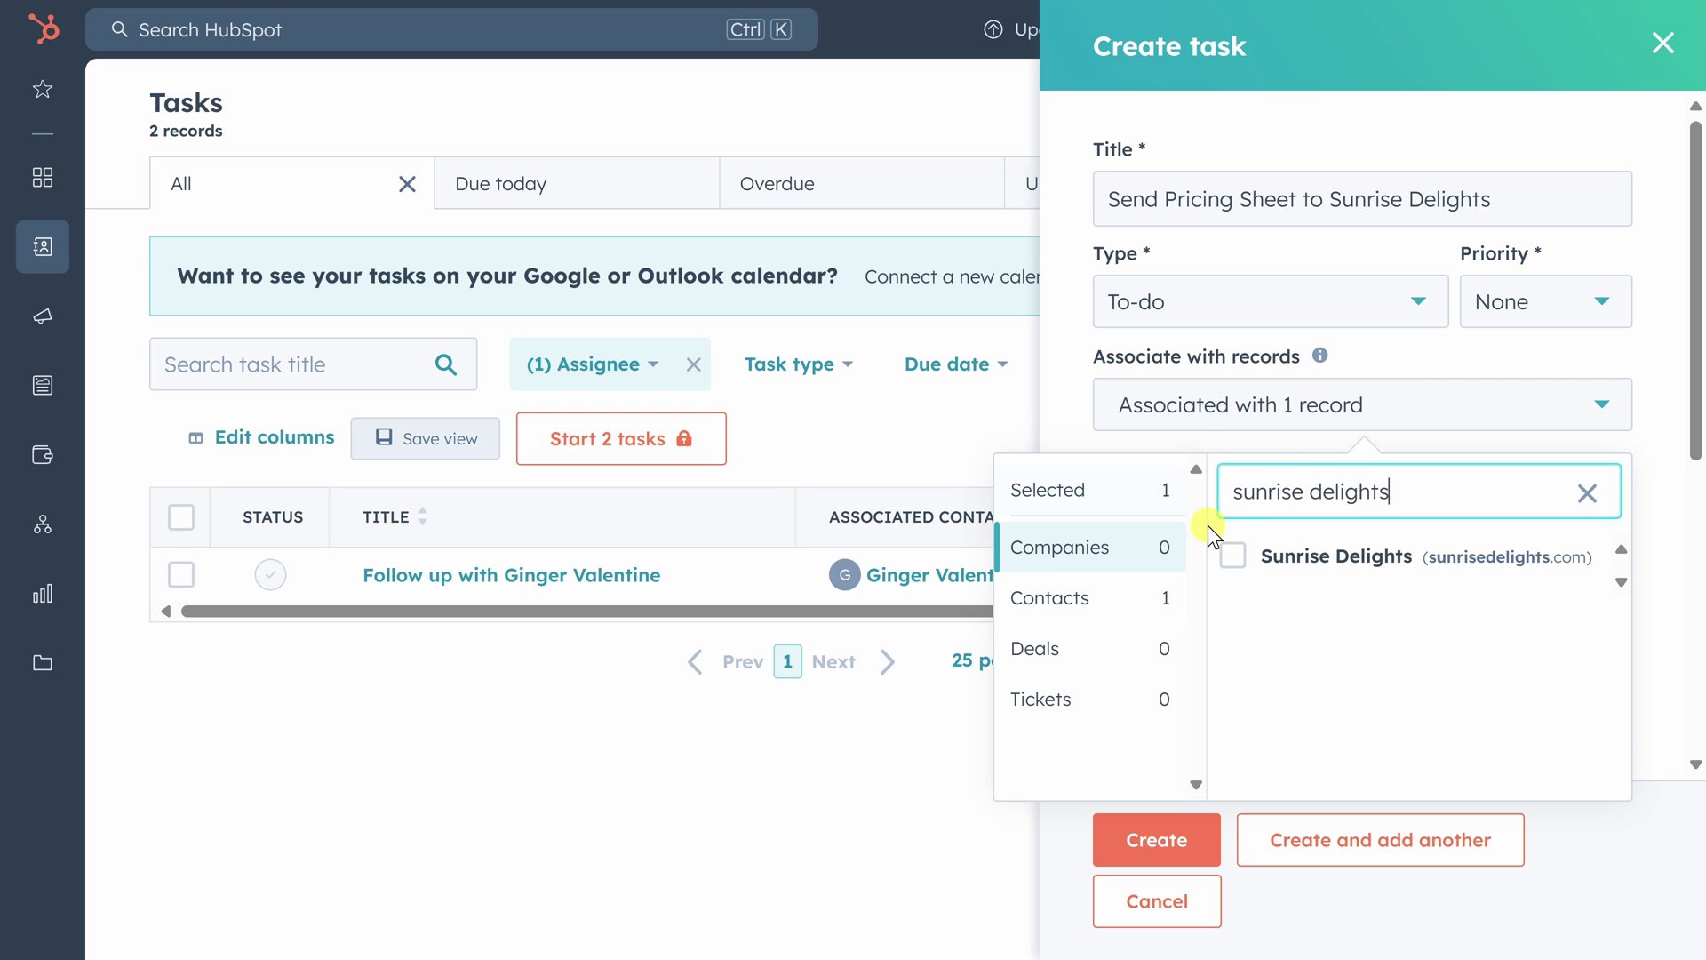
{"action": "left_click", "coordinate": [1231, 555]}
{"action": "left_click", "coordinate": [1651, 487]}
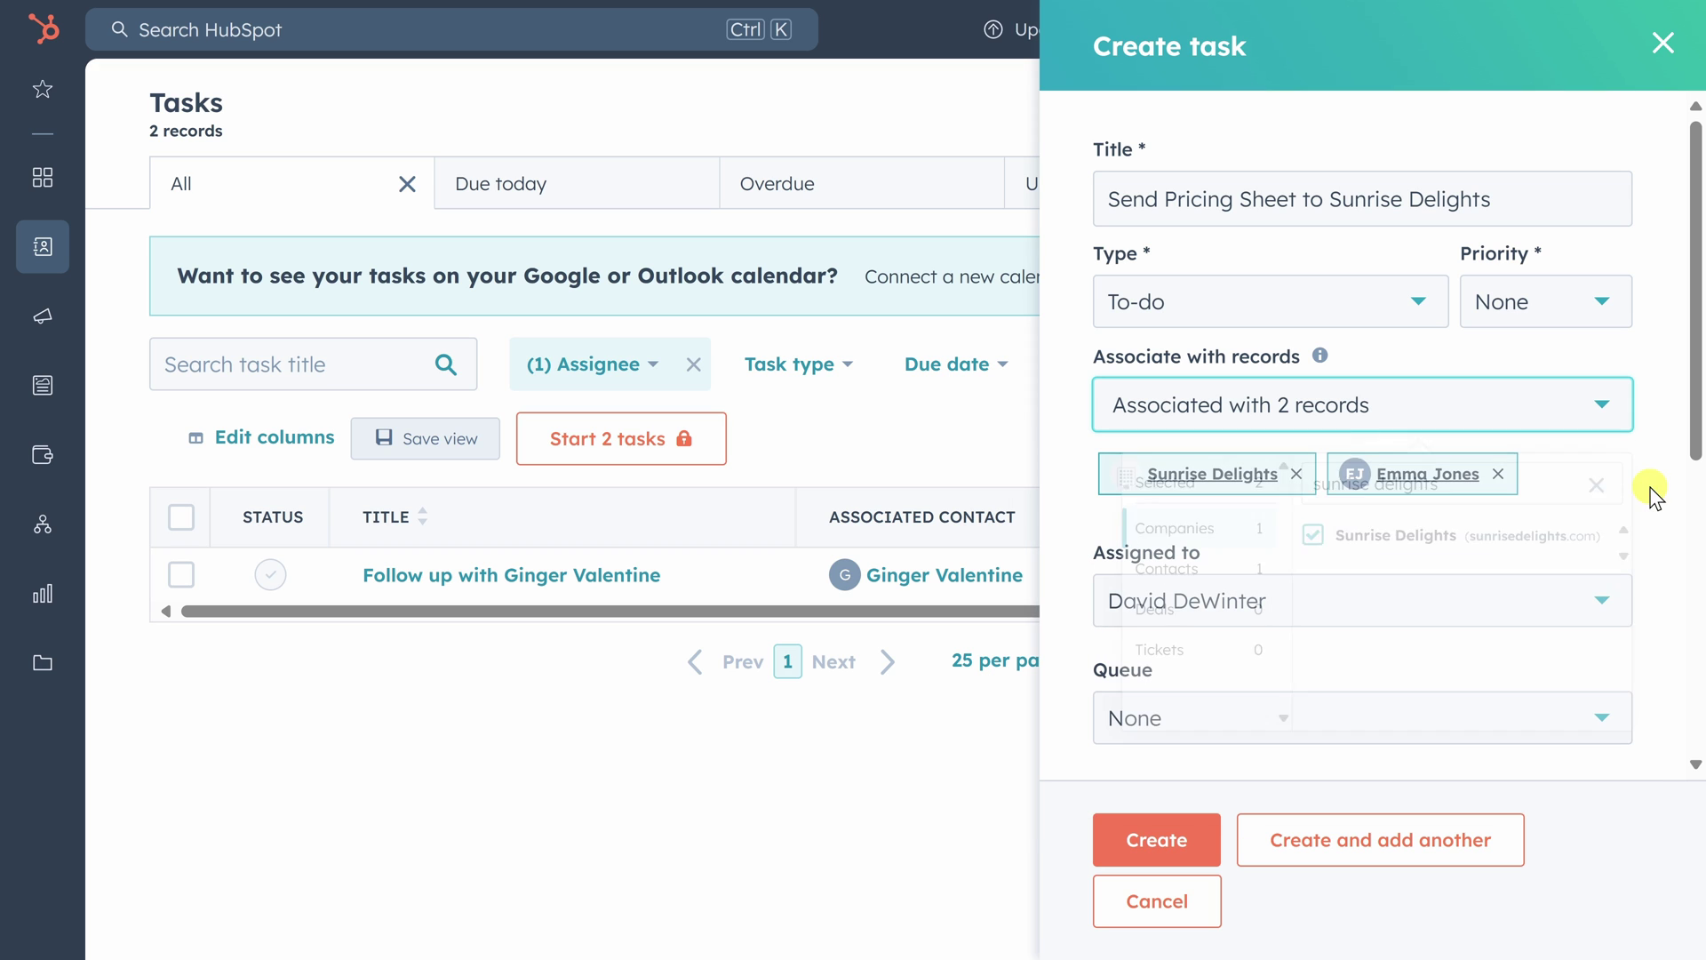
Set the task's due date to Tomorrow and create it.
{"action": "scroll", "coordinate": [1660, 462], "scroll_direction": "down", "scroll_amount": 5}
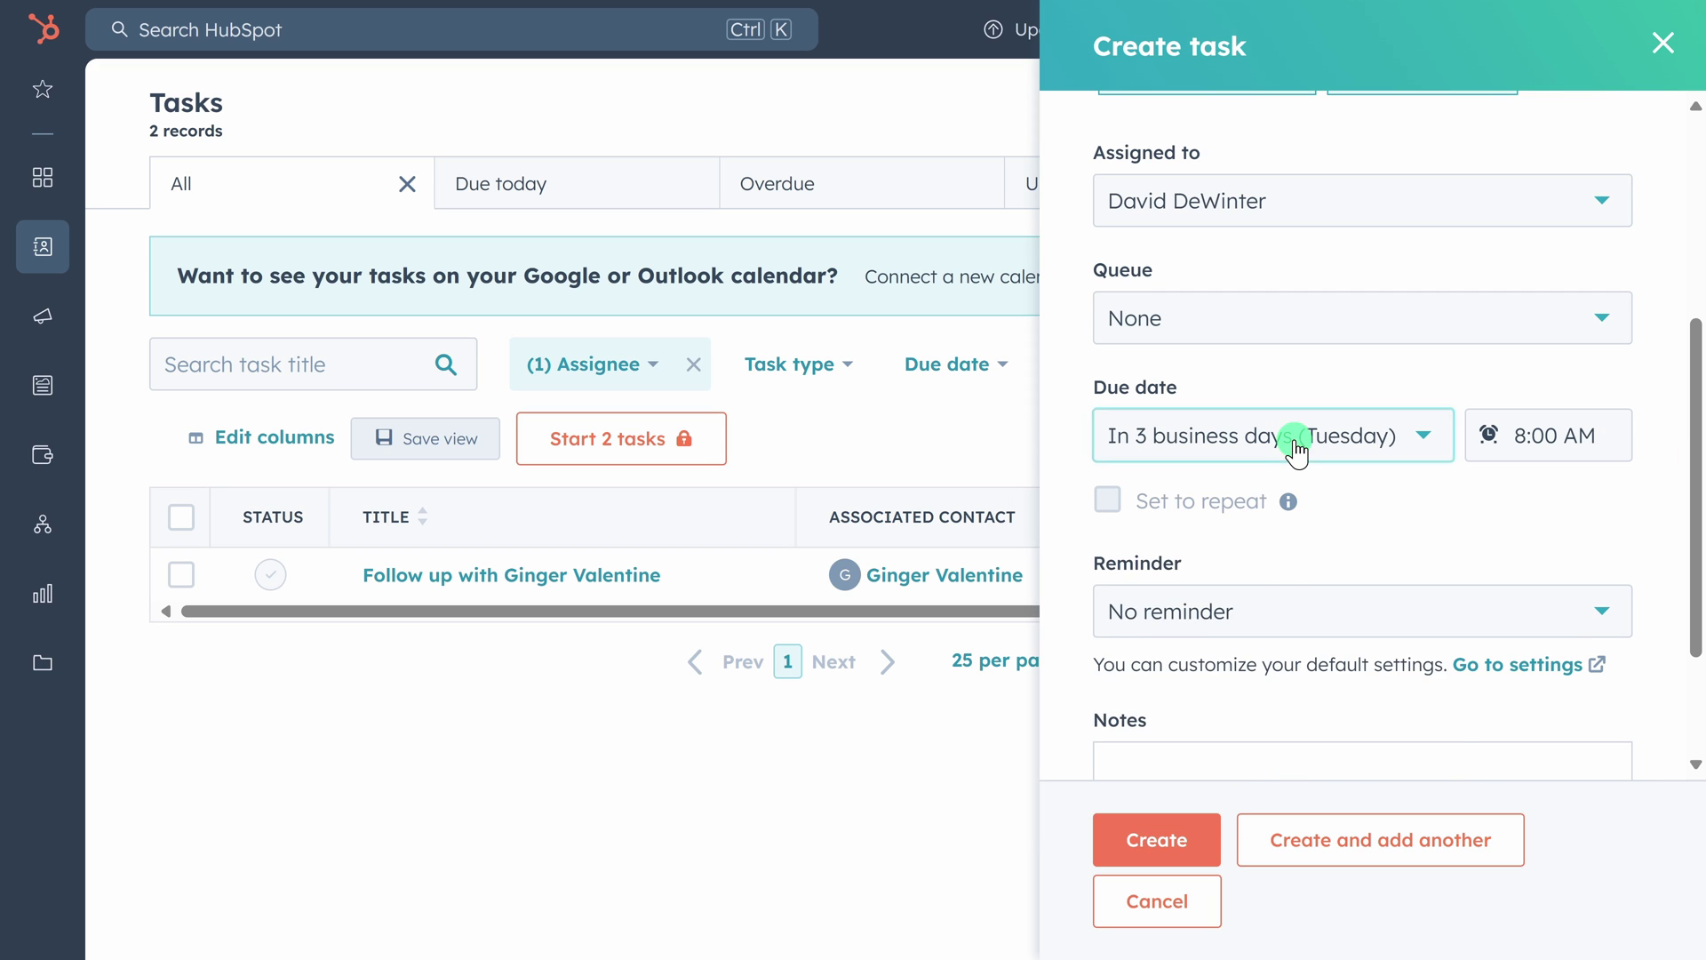
{"action": "left_click", "coordinate": [1299, 437]}
{"action": "scroll", "coordinate": [1244, 557], "scroll_direction": "up", "scroll_amount": 2}
{"action": "left_click", "coordinate": [1155, 557]}
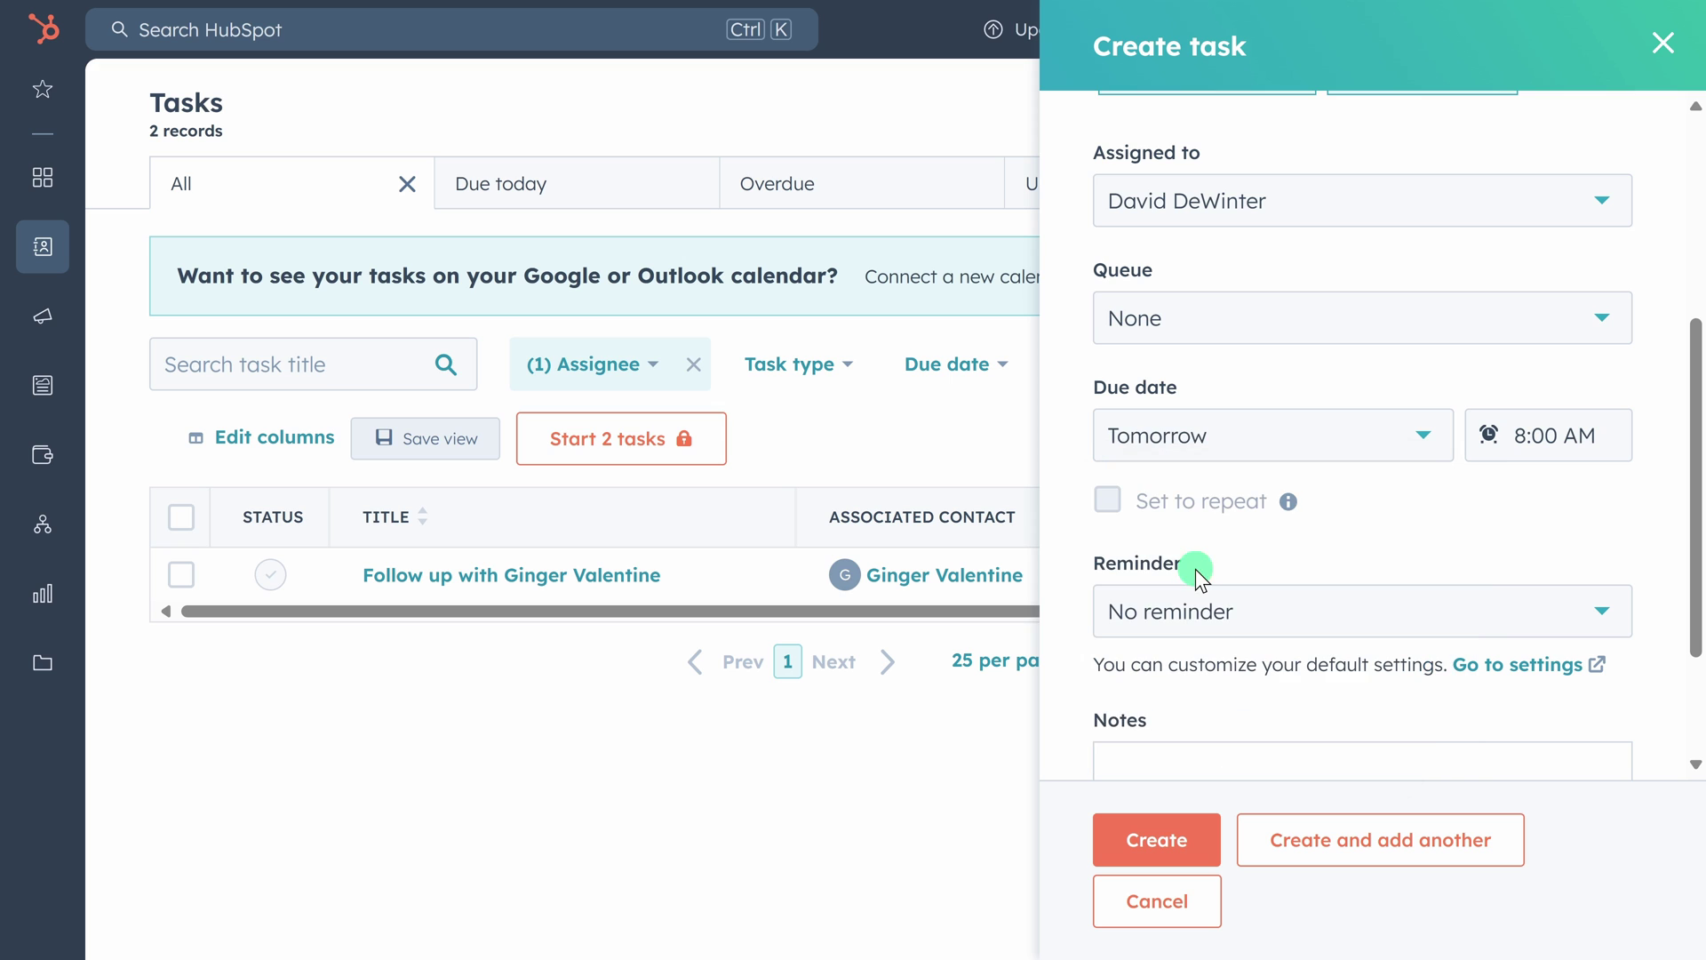
{"action": "left_click", "coordinate": [1154, 855]}
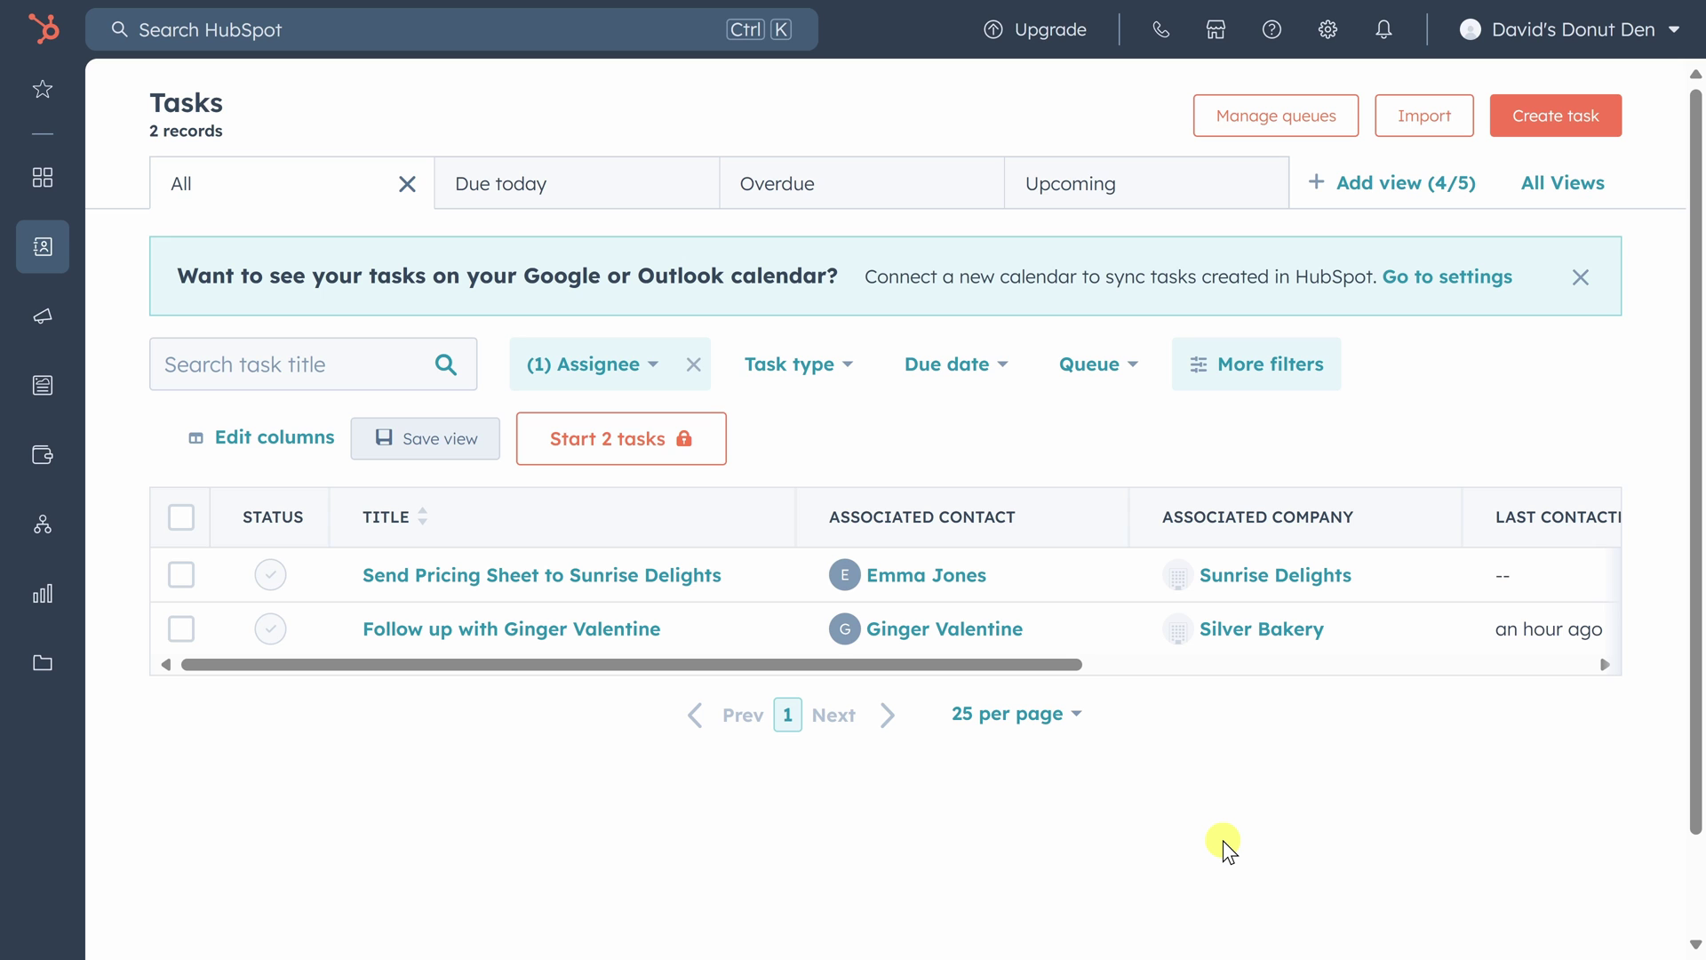
Open the Silver Bakery contact from the task list and scroll through its Activities feed.
{"action": "left_click", "coordinate": [971, 637]}
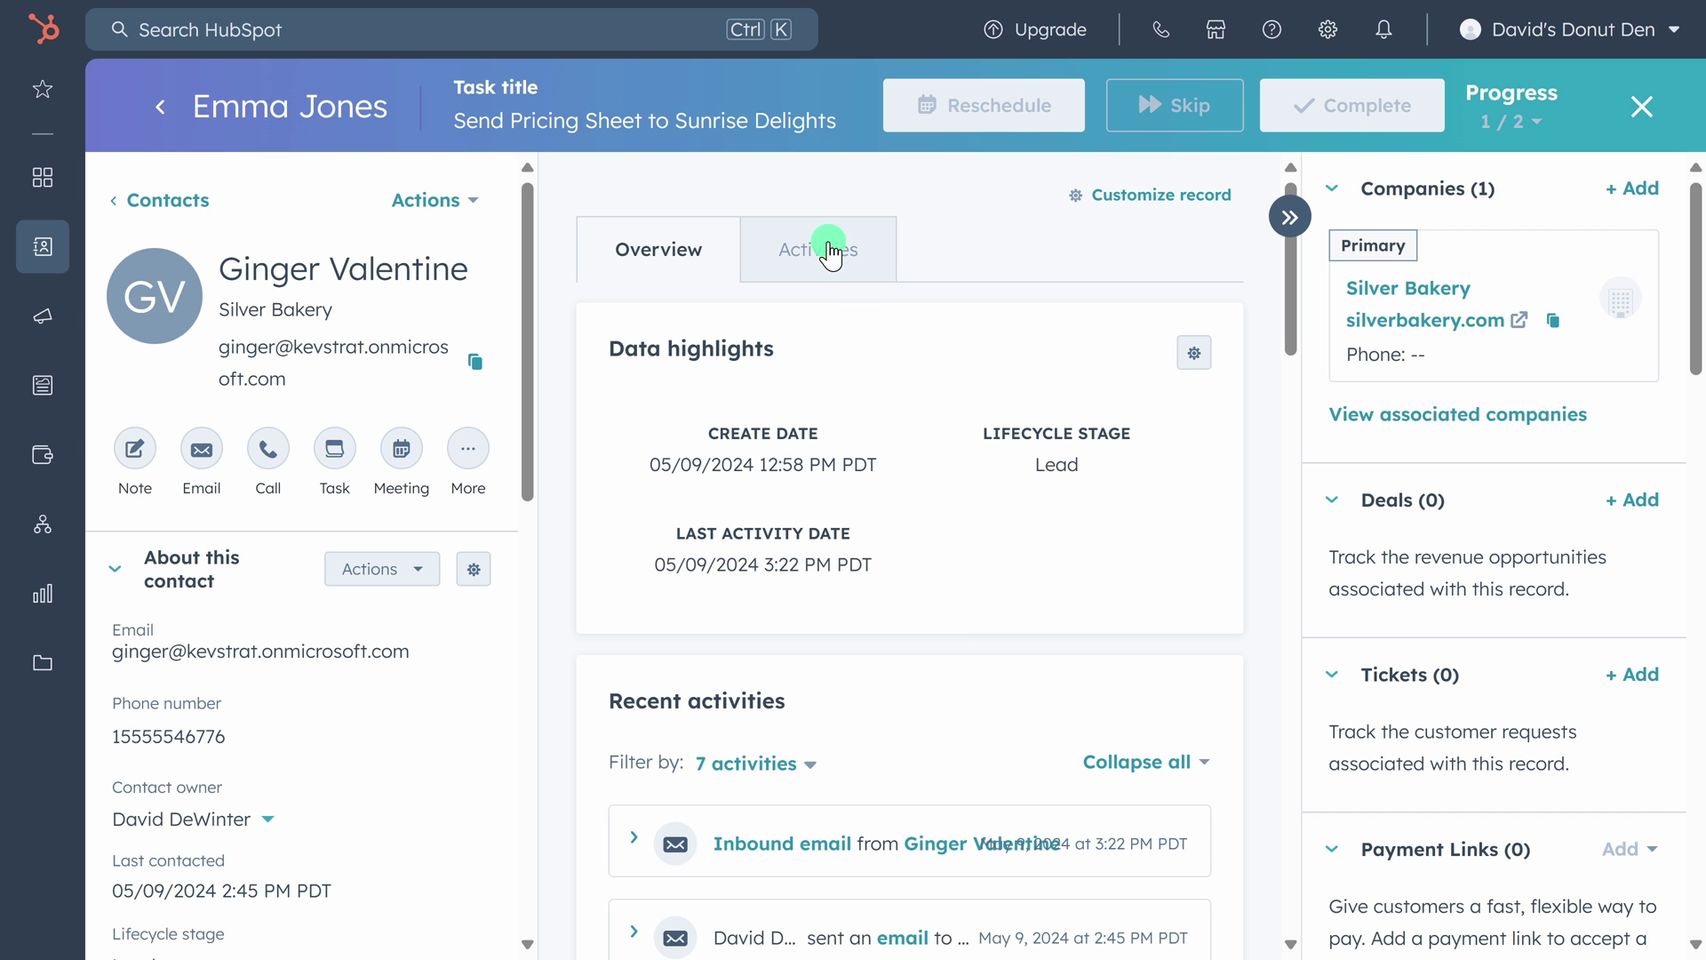
{"action": "left_click", "coordinate": [830, 248]}
{"action": "scroll", "coordinate": [862, 534], "scroll_direction": "down", "scroll_amount": 5}
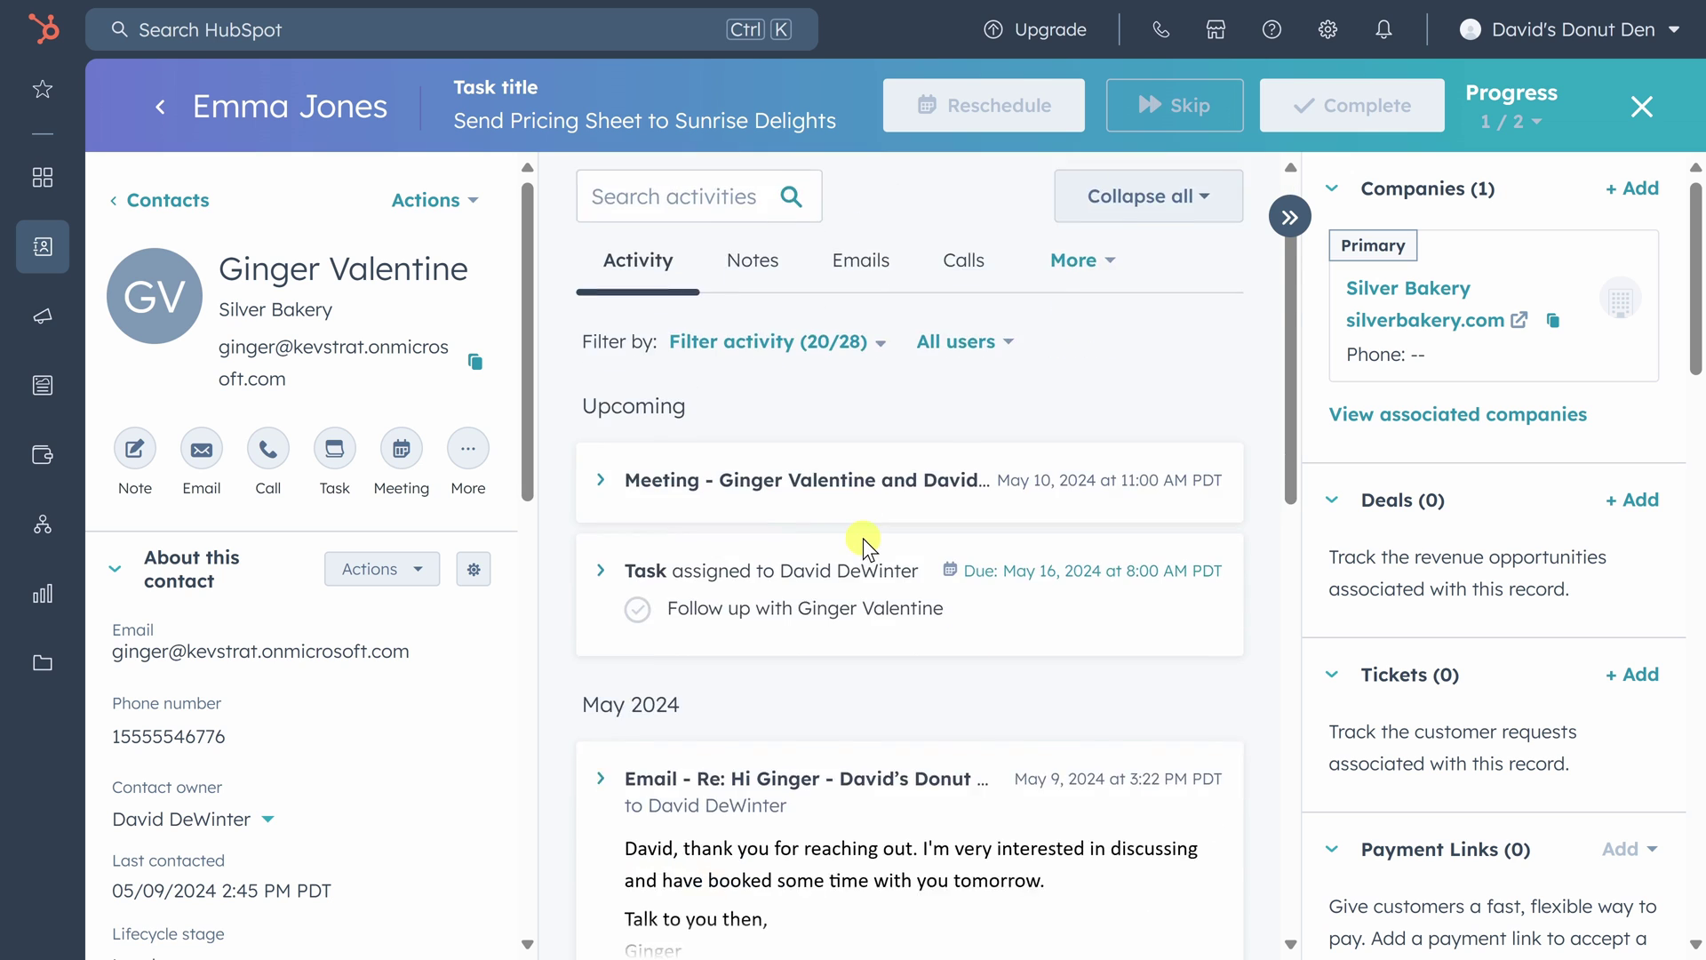
{"action": "mouse_move", "coordinate": [855, 487]}
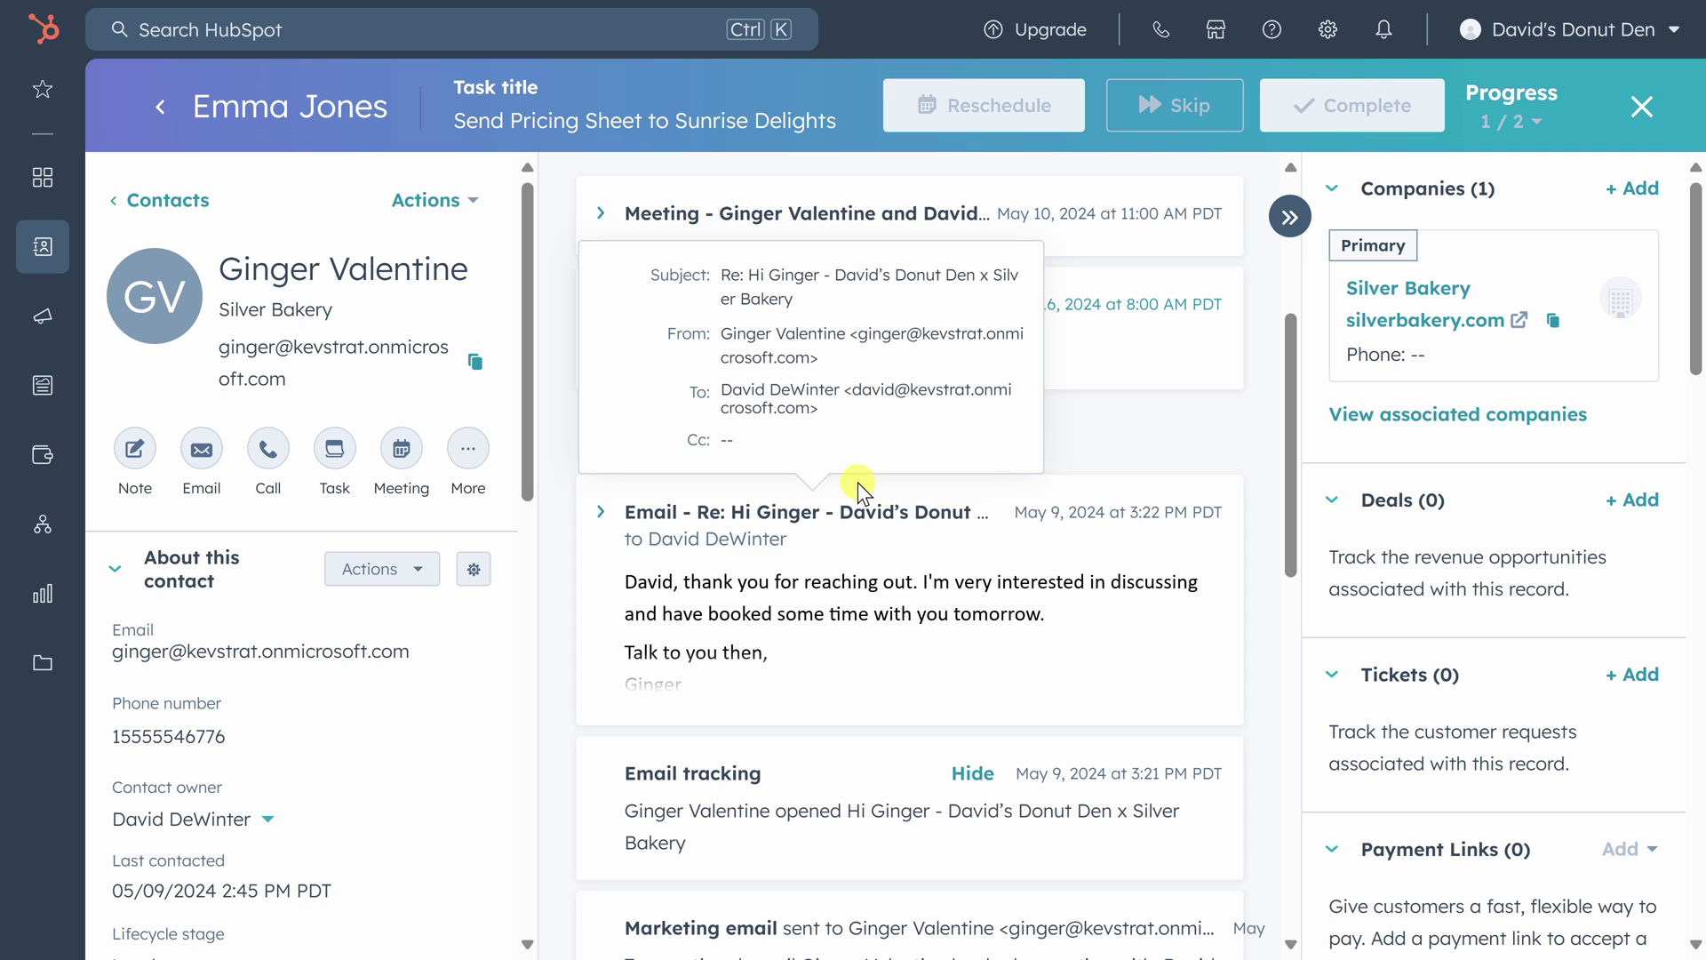
{"action": "scroll", "coordinate": [925, 456], "scroll_direction": "up", "scroll_amount": 2}
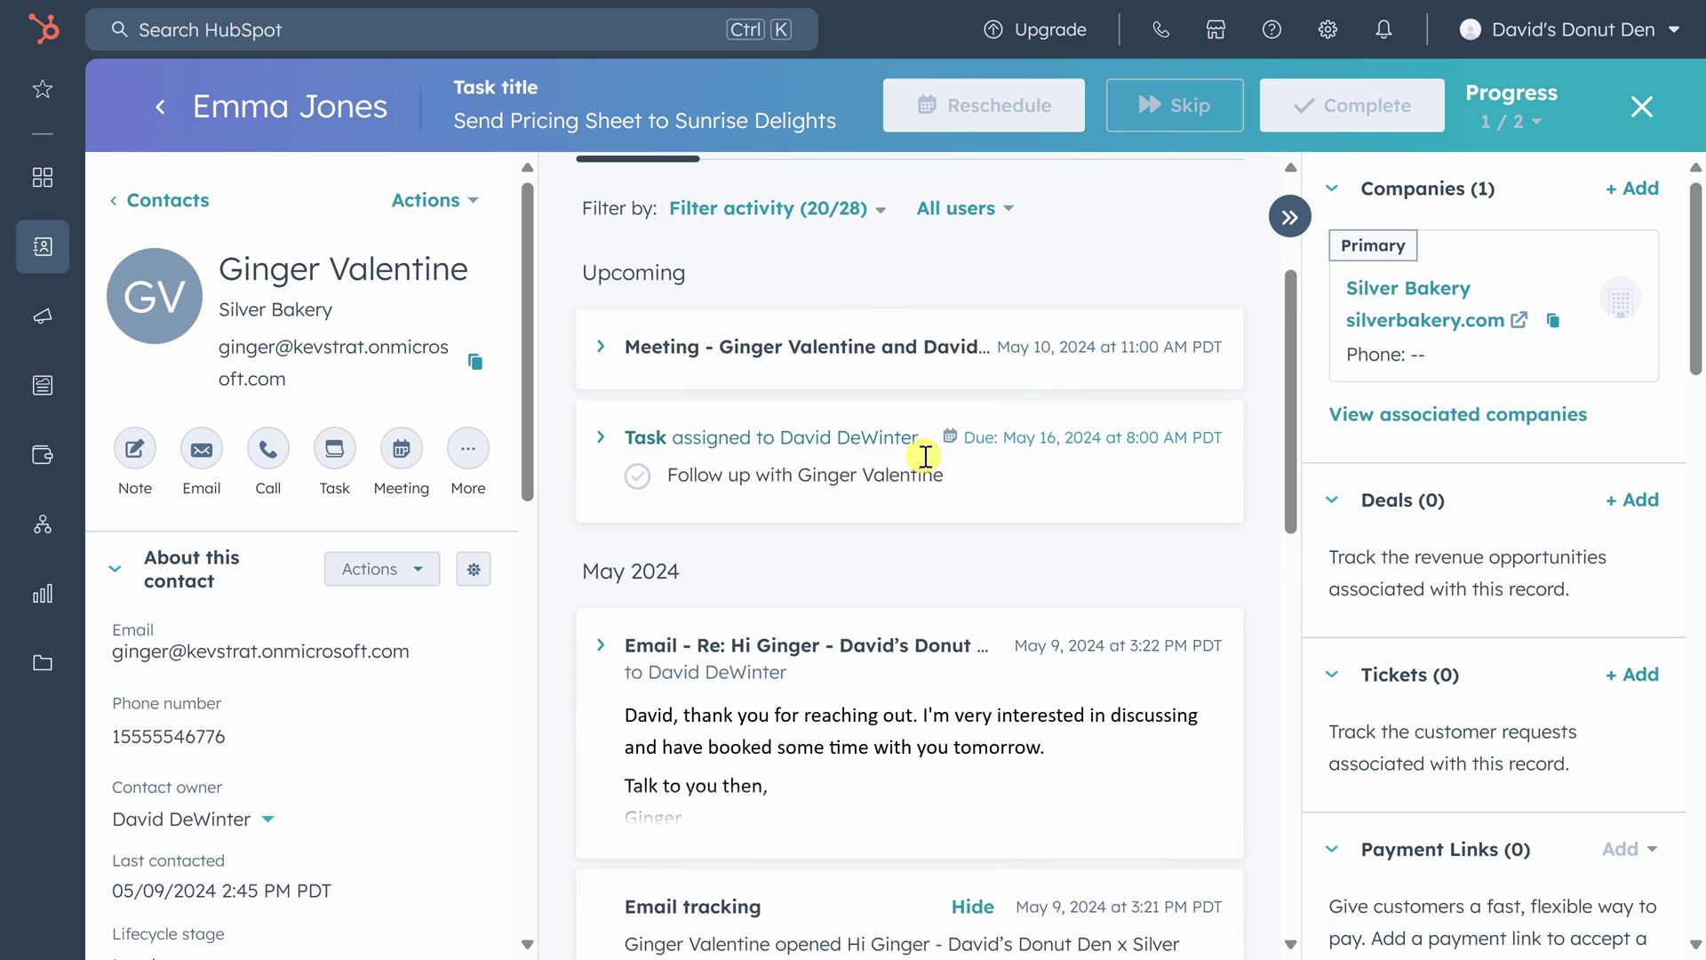
{"action": "mouse_move", "coordinate": [995, 342]}
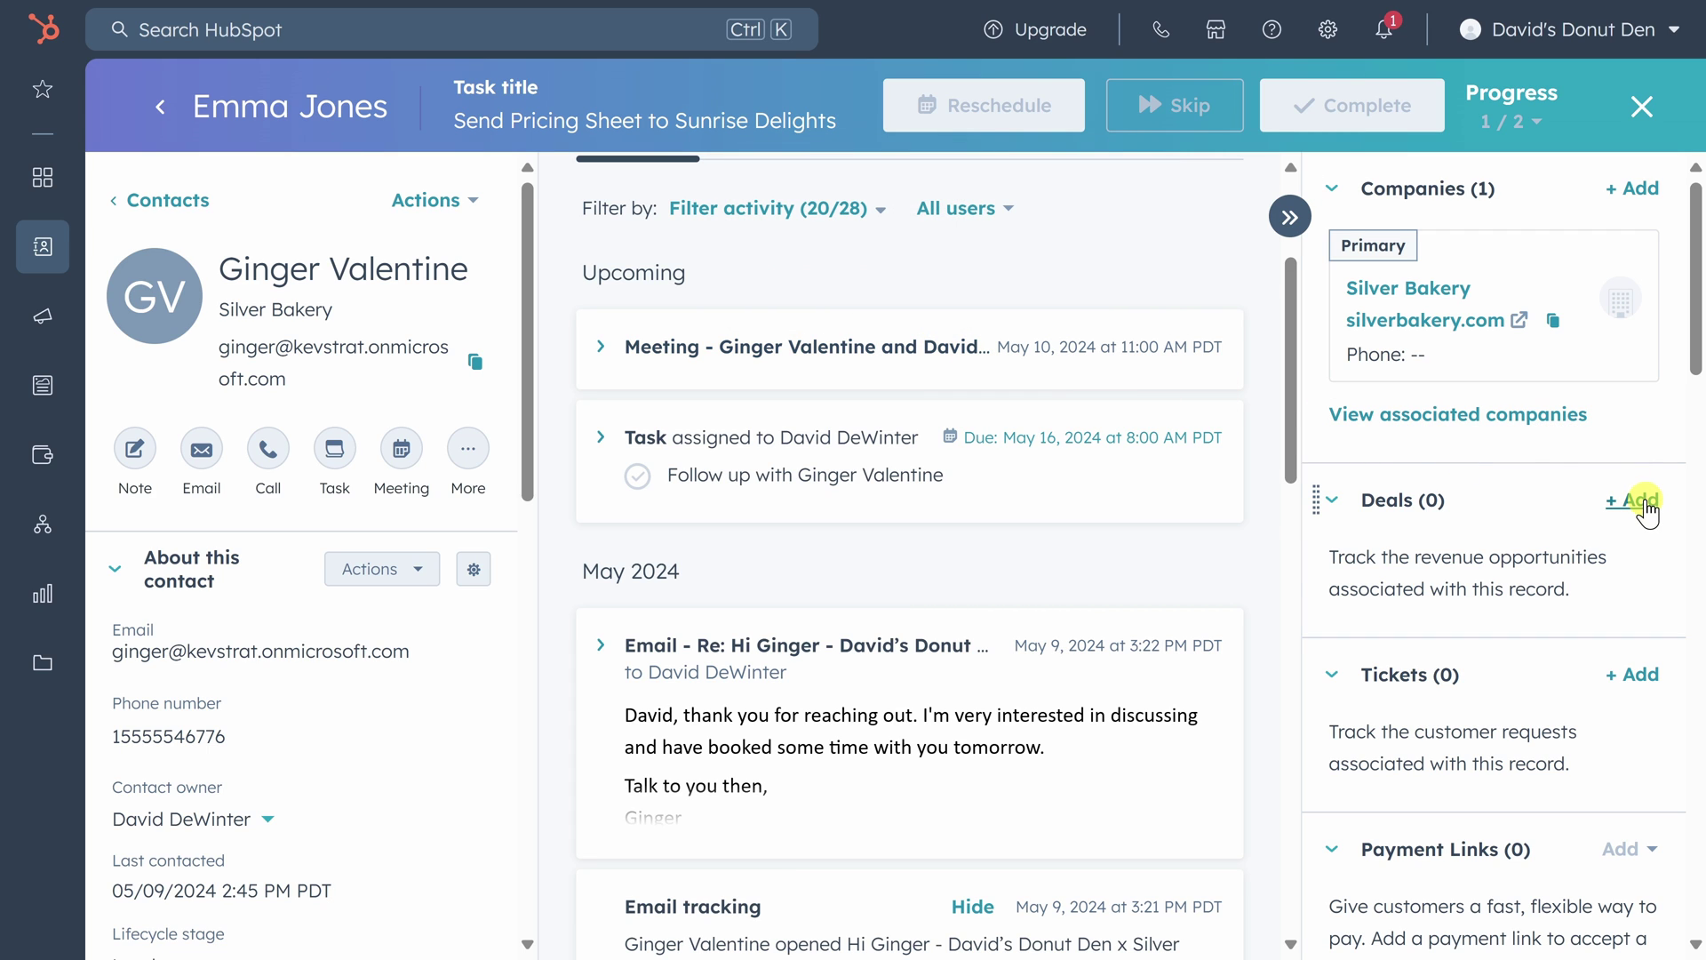
{"action": "left_click", "coordinate": [1643, 503]}
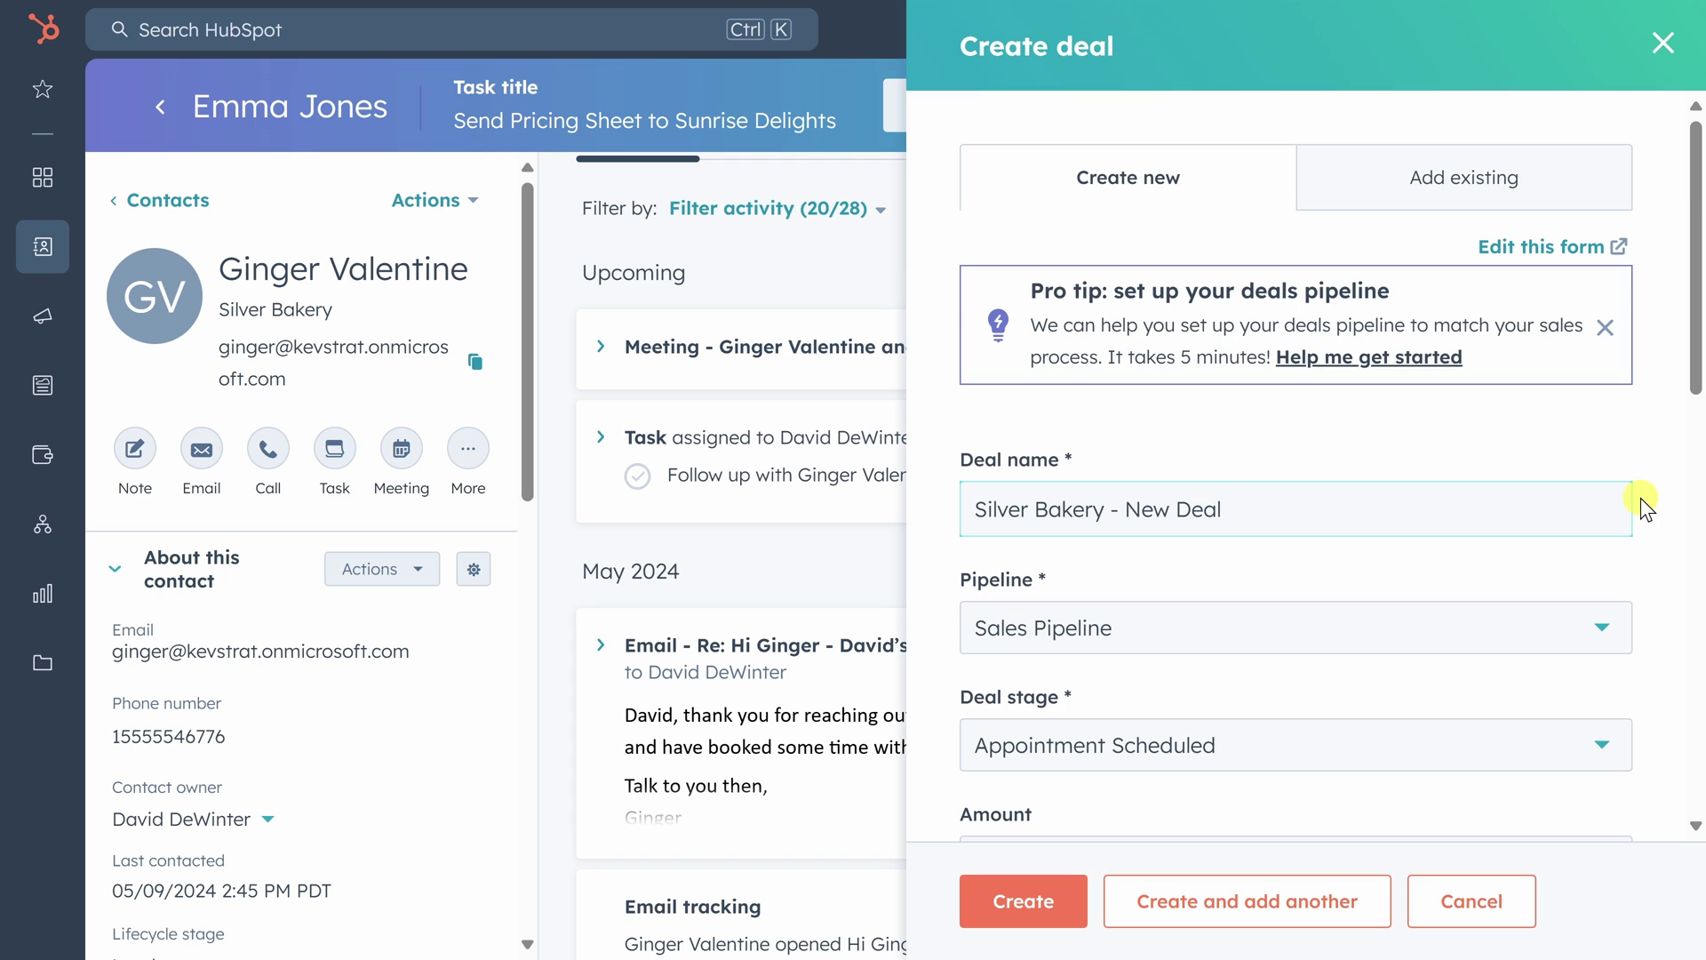
{"action": "scroll", "coordinate": [1641, 498], "scroll_direction": "down", "scroll_amount": 2}
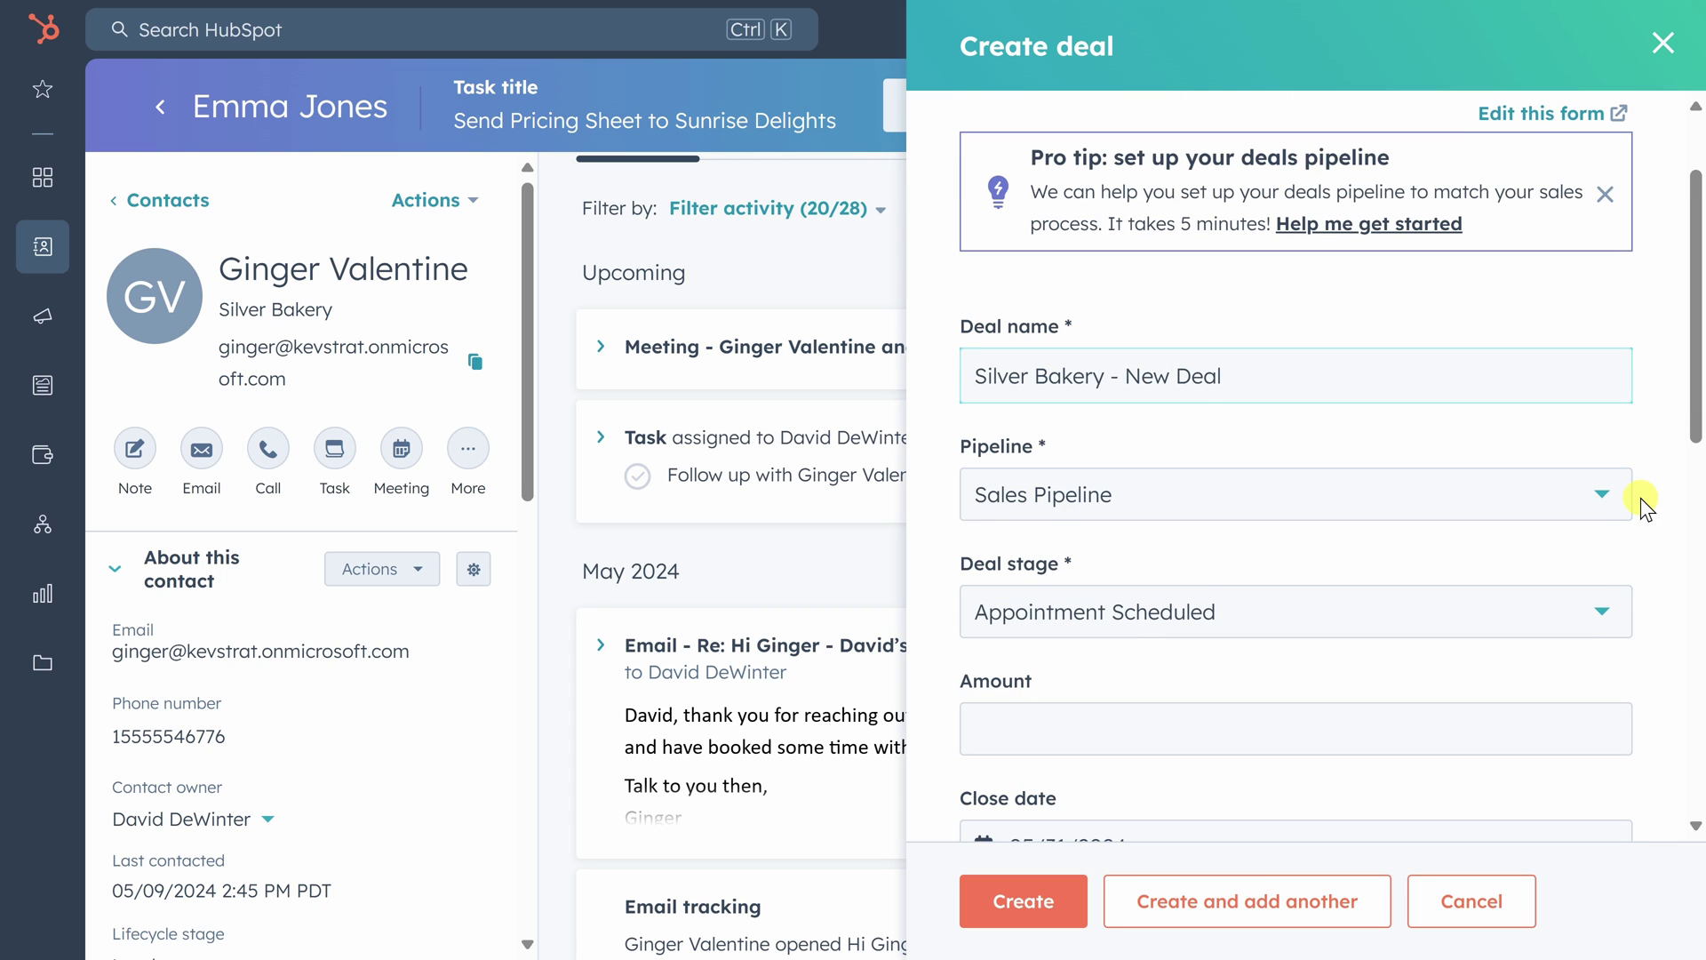
{"action": "left_click", "coordinate": [1601, 496]}
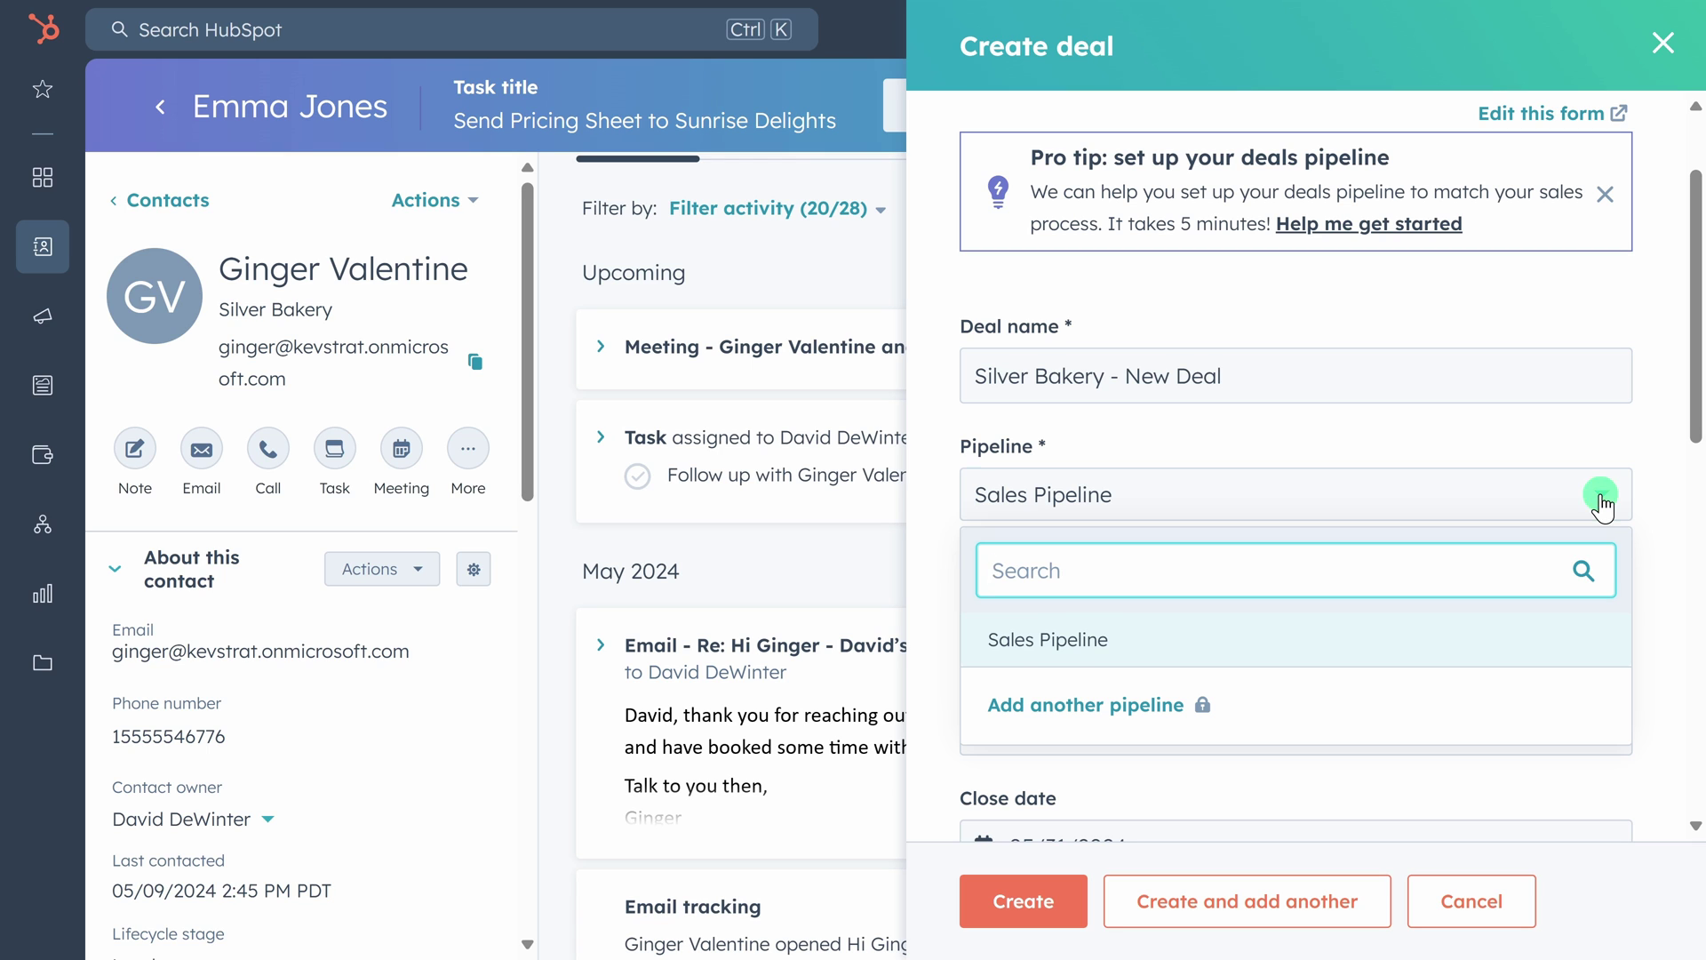
{"action": "left_click", "coordinate": [1602, 498]}
{"action": "scroll", "coordinate": [1649, 504], "scroll_direction": "down", "scroll_amount": 2}
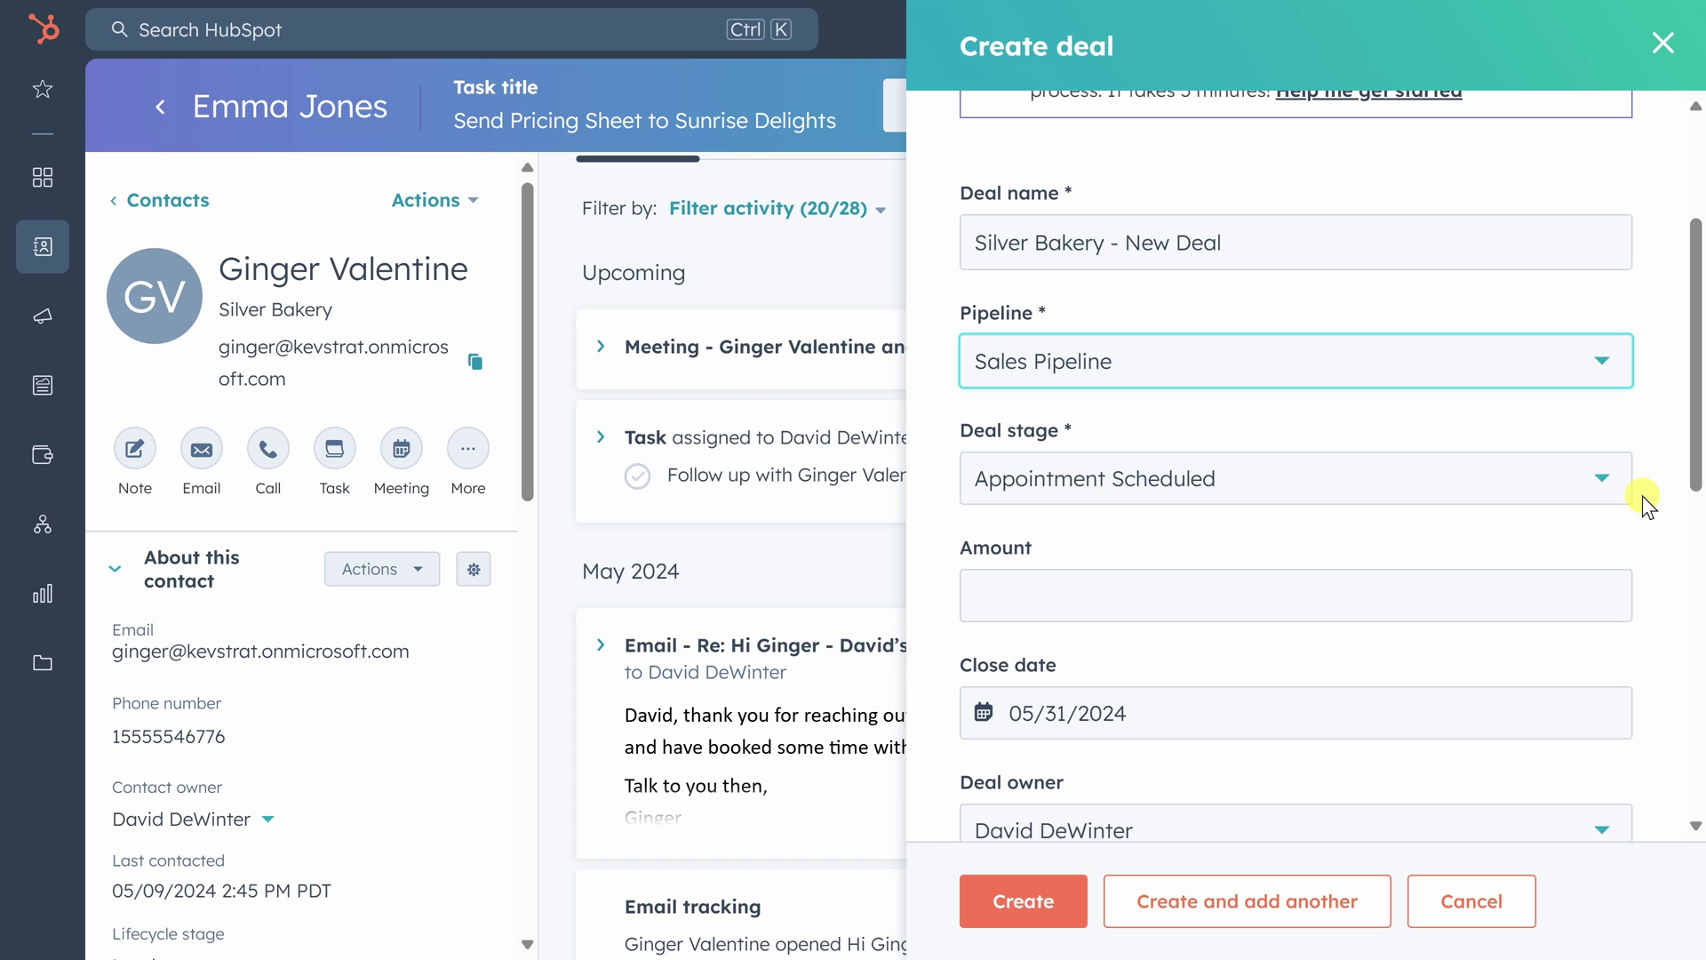
{"action": "scroll", "coordinate": [1643, 487], "scroll_direction": "down", "scroll_amount": 2}
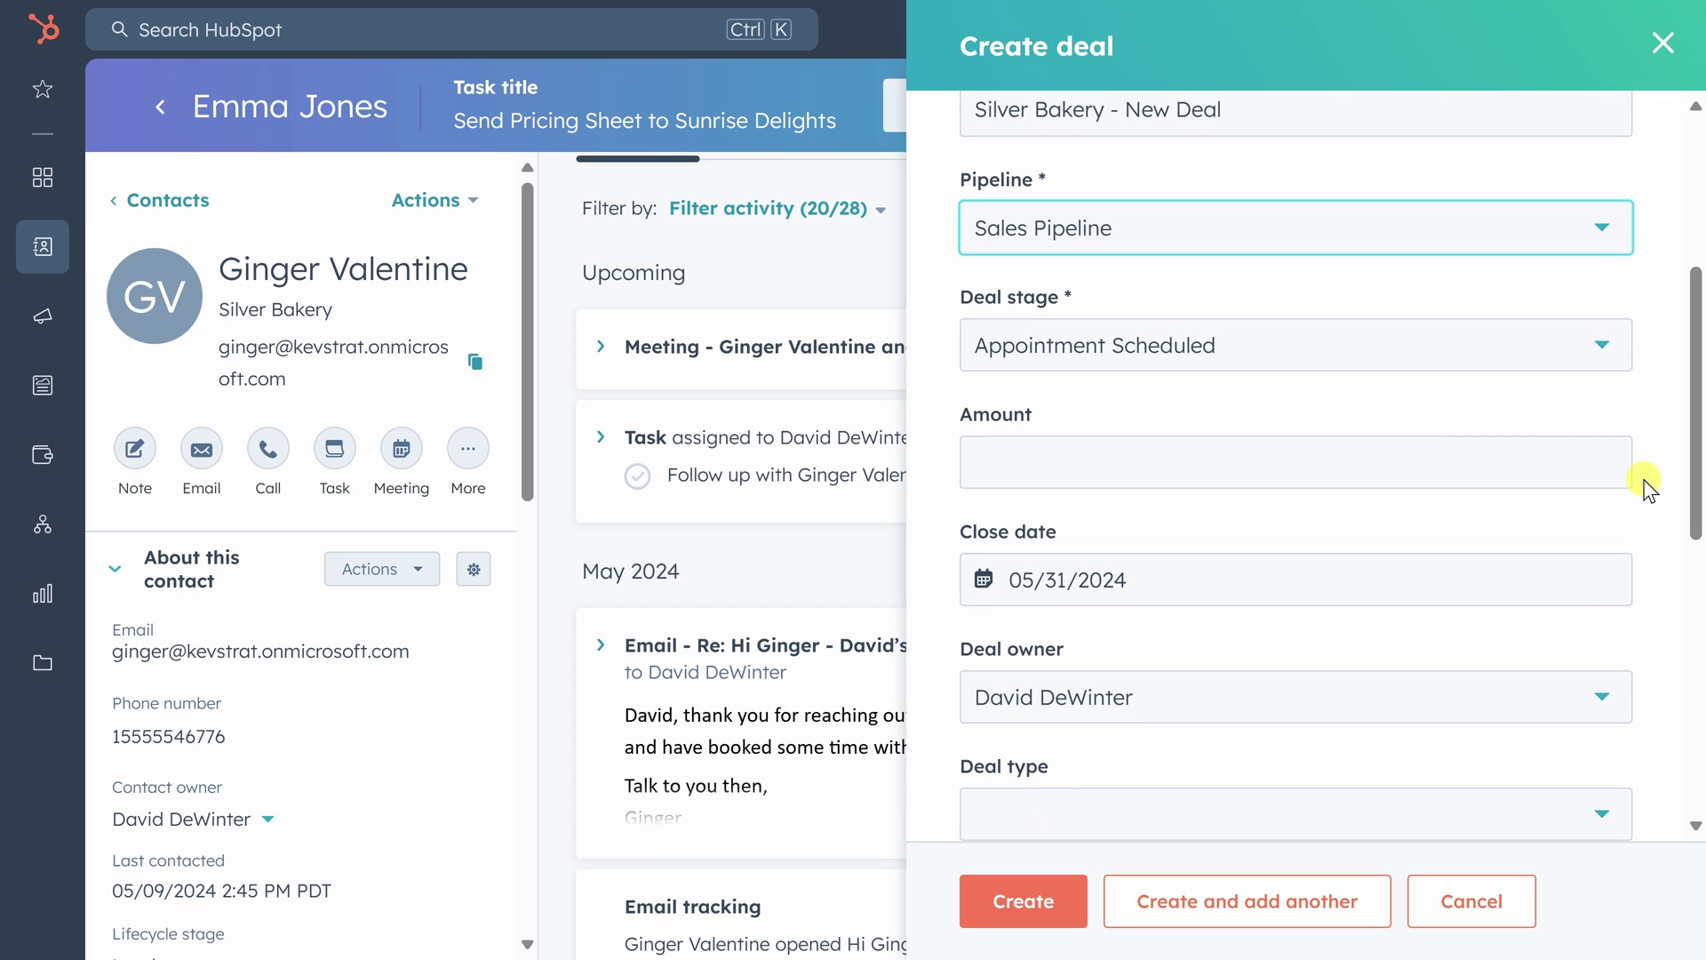
{"action": "scroll", "coordinate": [1649, 487], "scroll_direction": "down", "scroll_amount": 2}
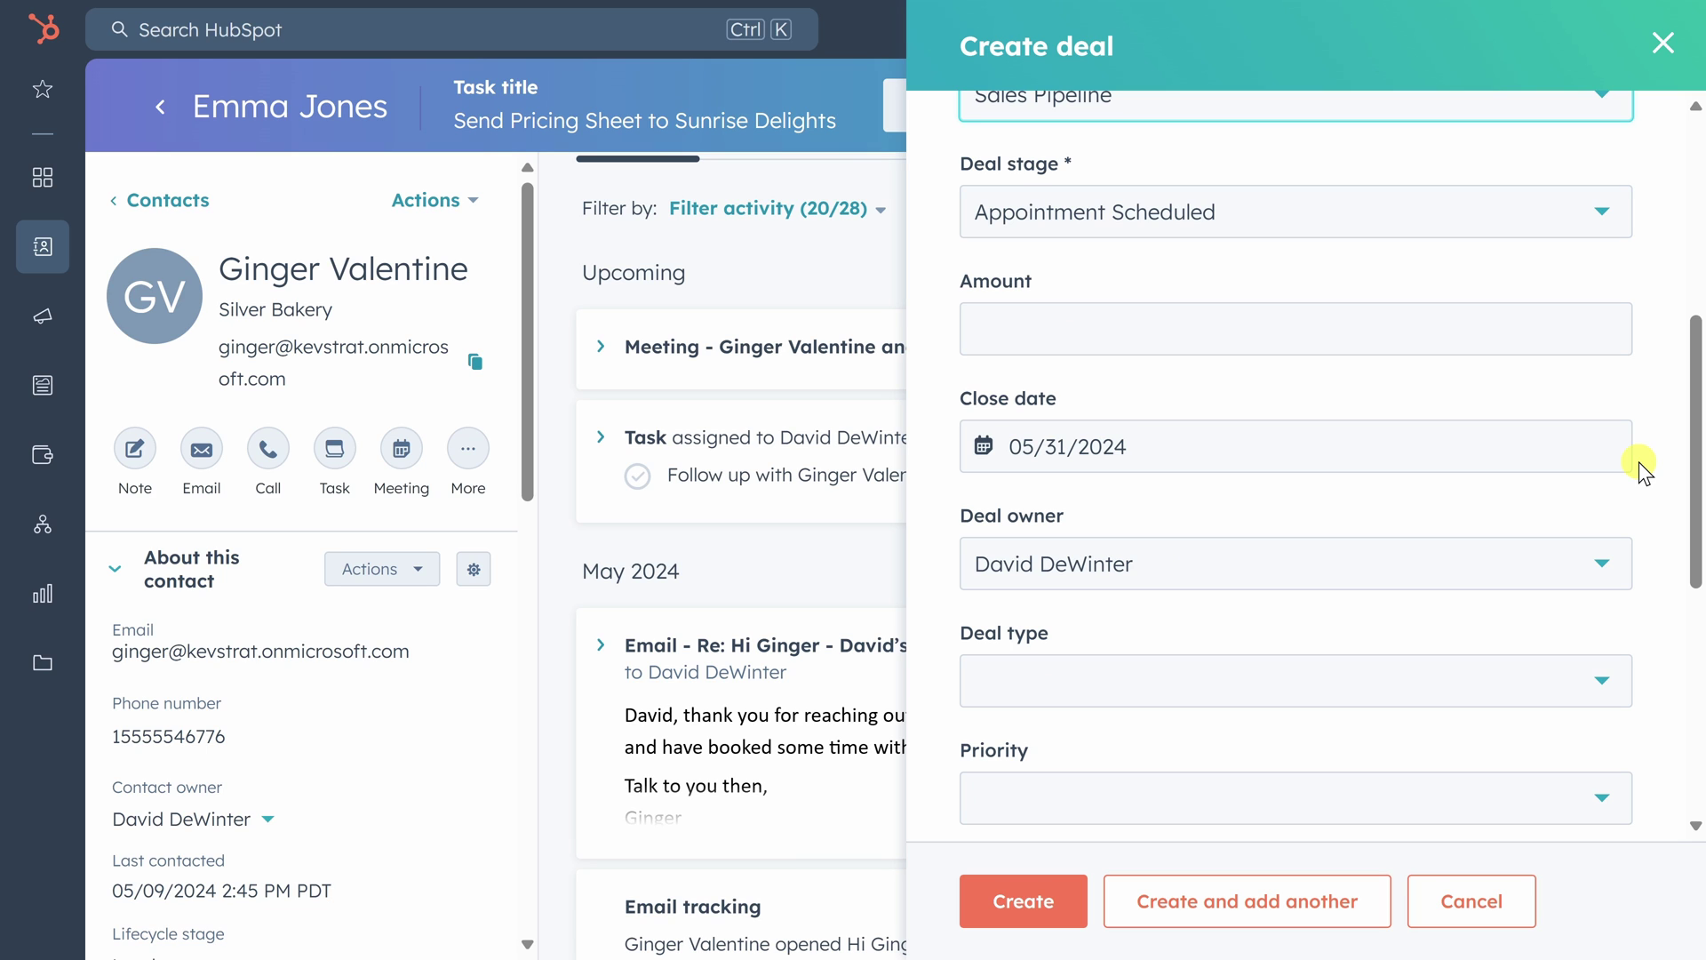
{"action": "left_click", "coordinate": [1031, 915]}
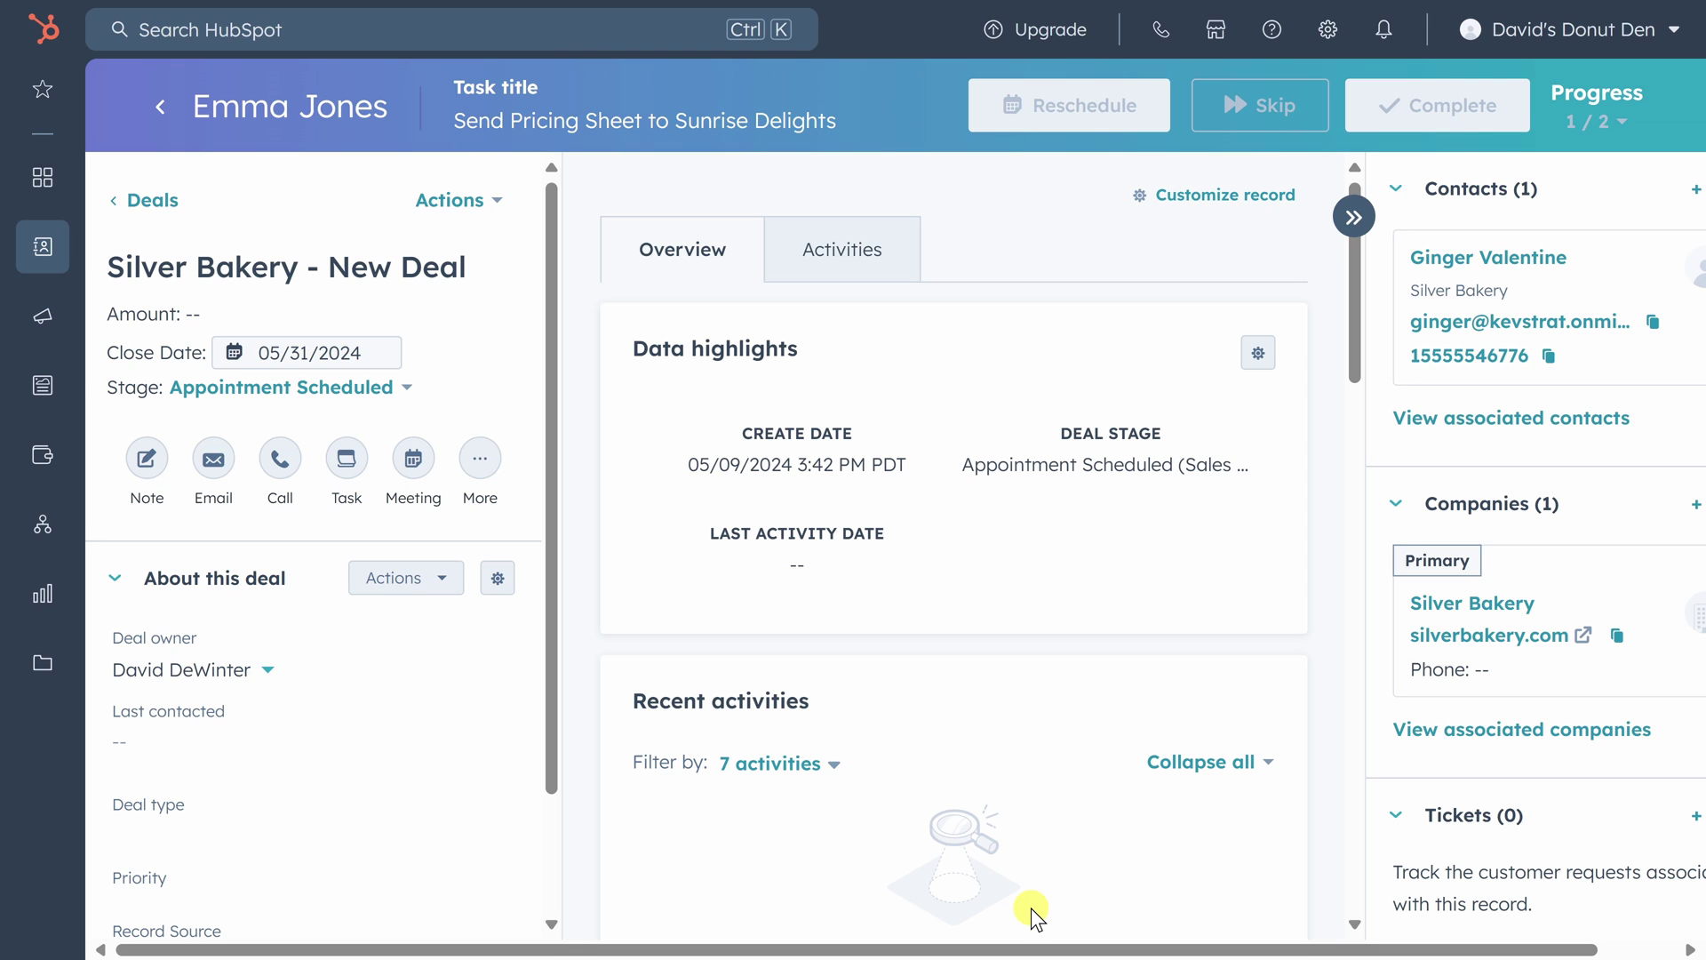
Go to the Deals list from the CRM menu.
{"action": "mouse_move", "coordinate": [77, 251]}
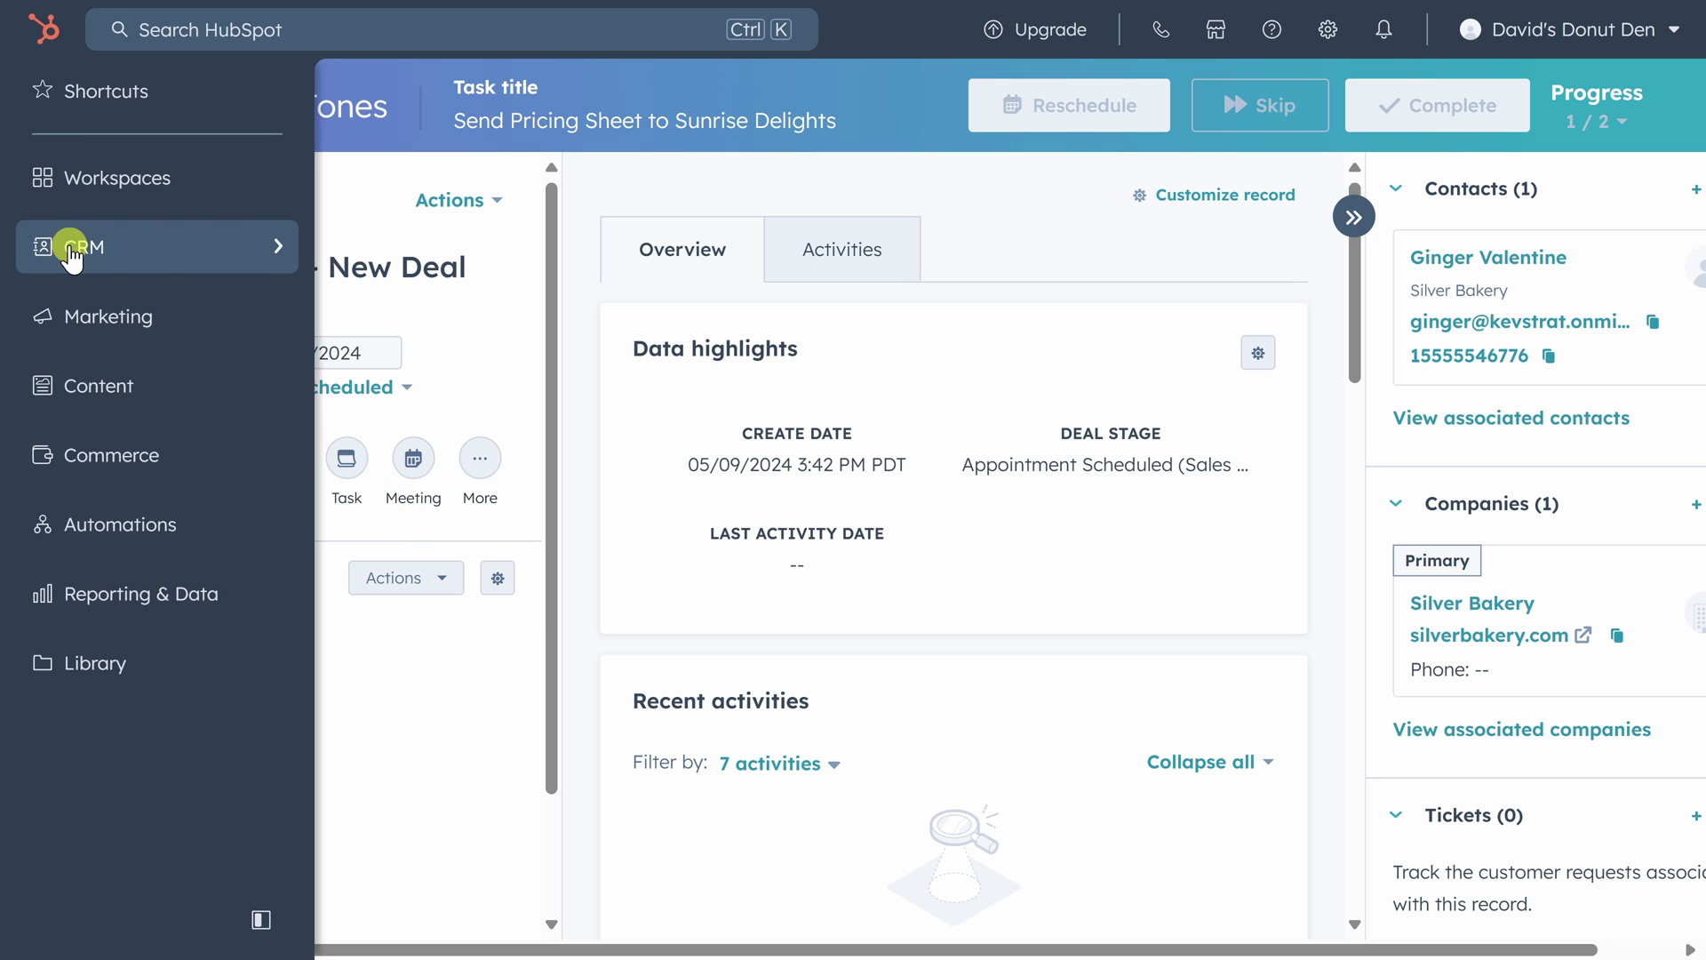
{"action": "left_click", "coordinate": [78, 252]}
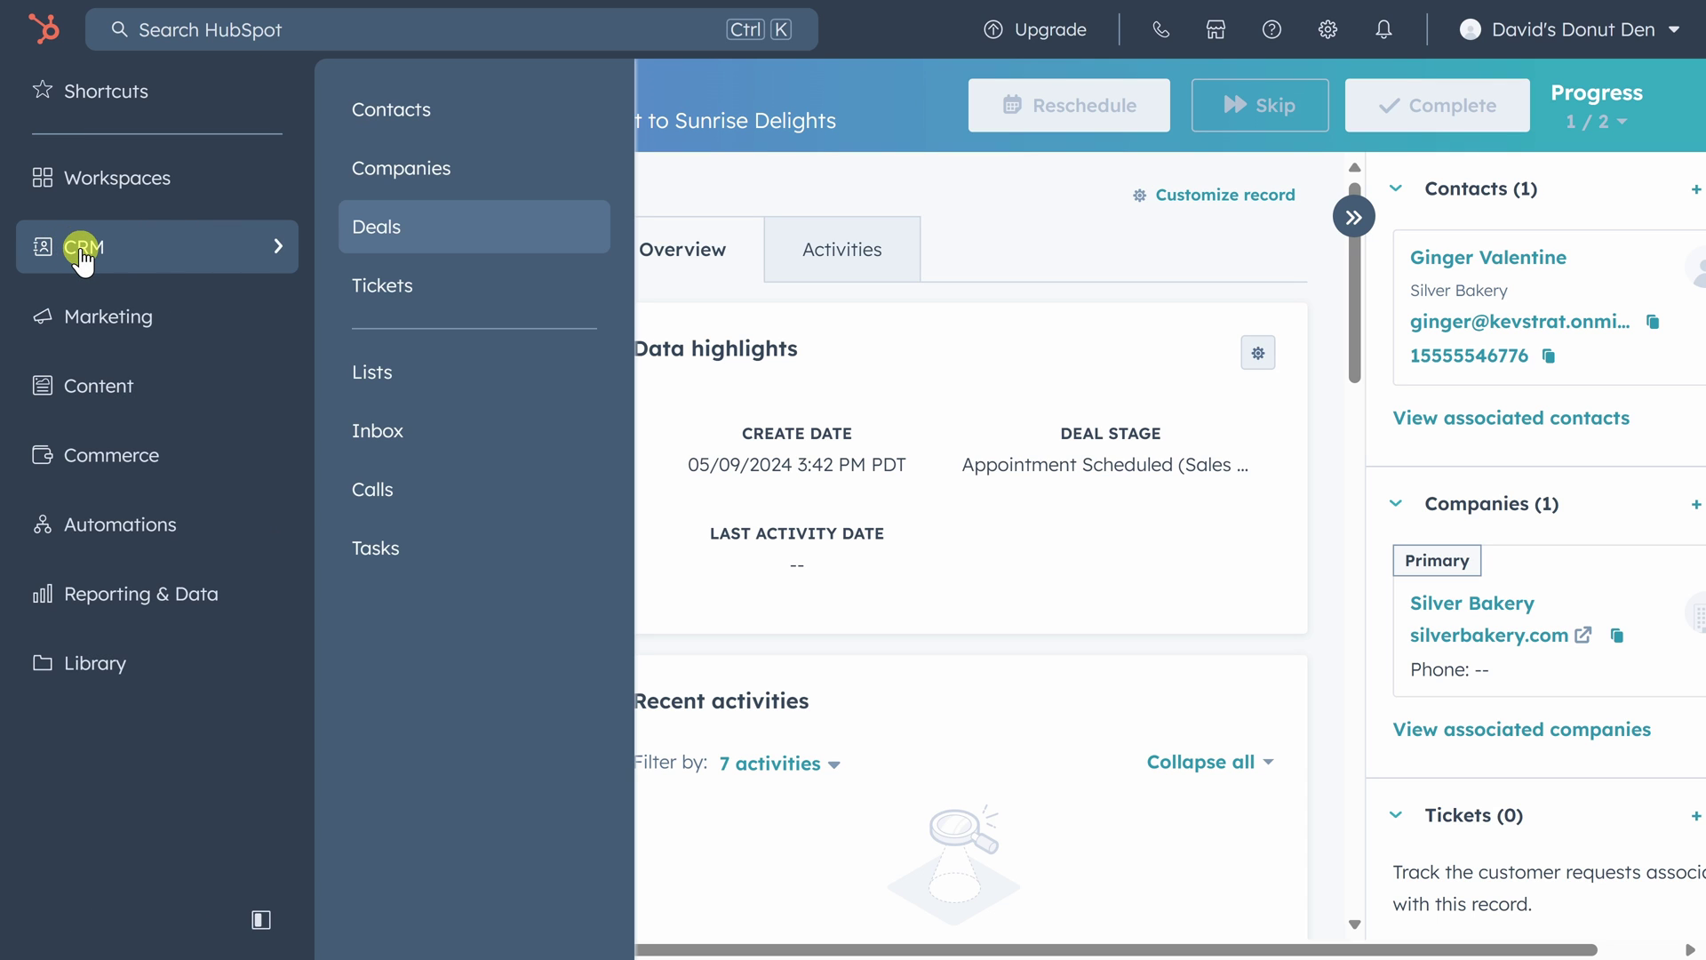
{"action": "left_click", "coordinate": [404, 230]}
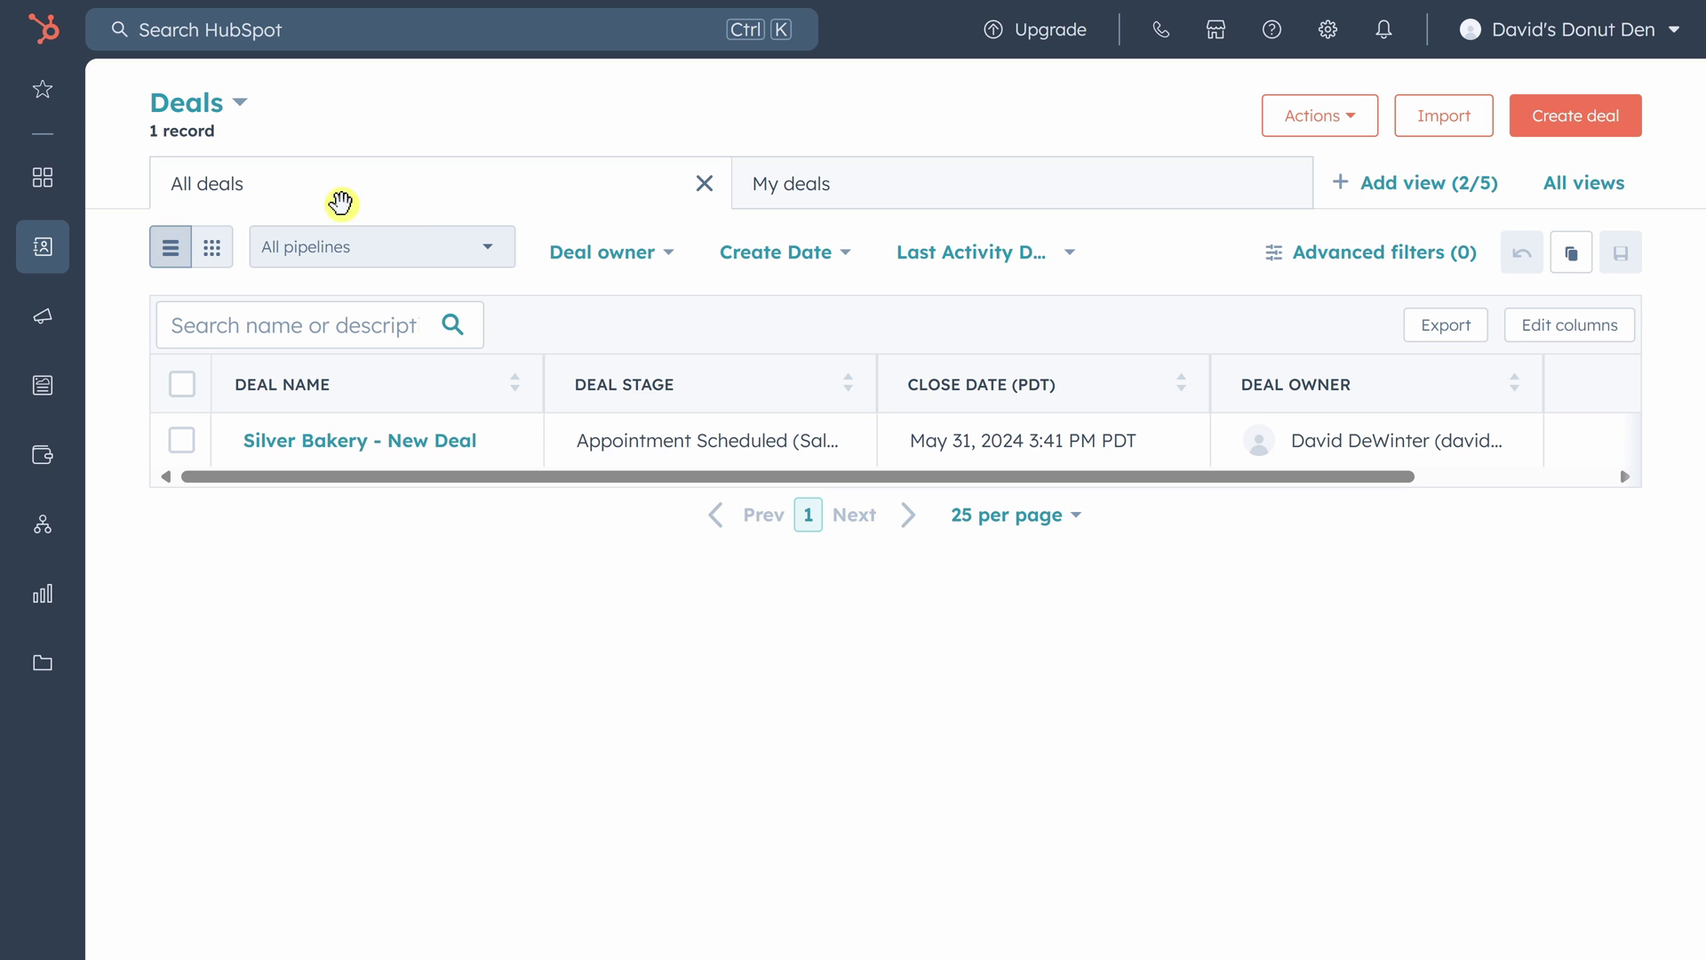
Switch deals to the Sales Pipeline board, scroll across its stages, and open Board options.
{"action": "left_click", "coordinate": [211, 249]}
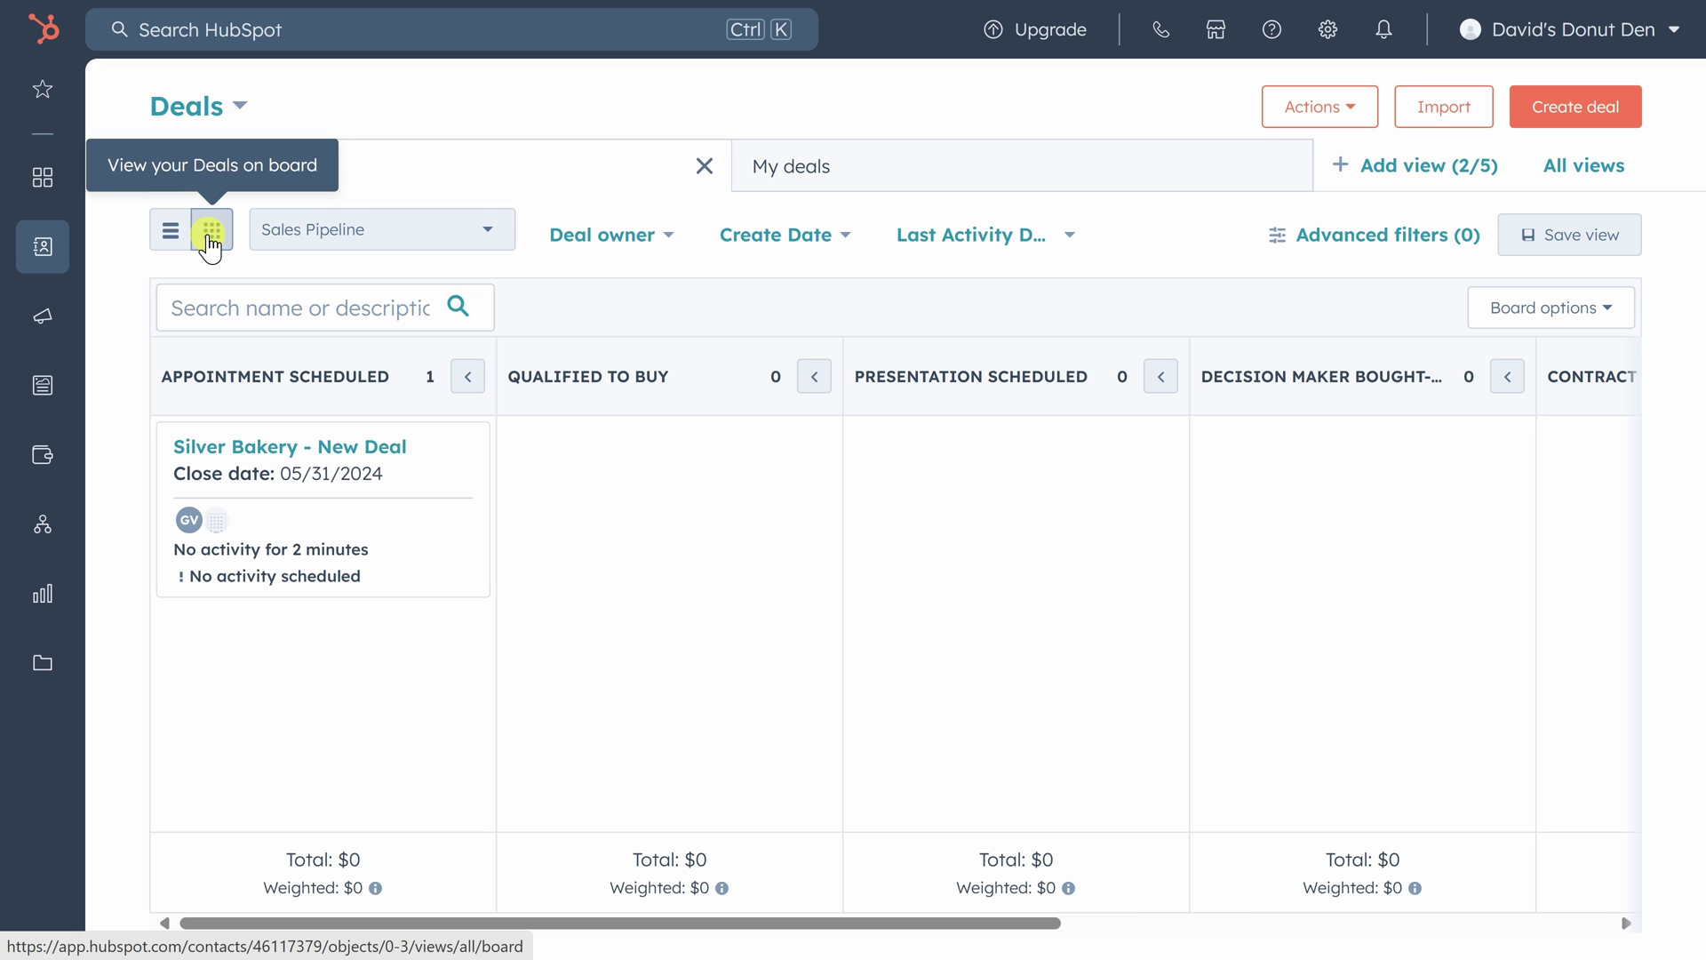
{"action": "left_click_drag", "start_coordinate": [1035, 924], "coordinate": [1686, 903]}
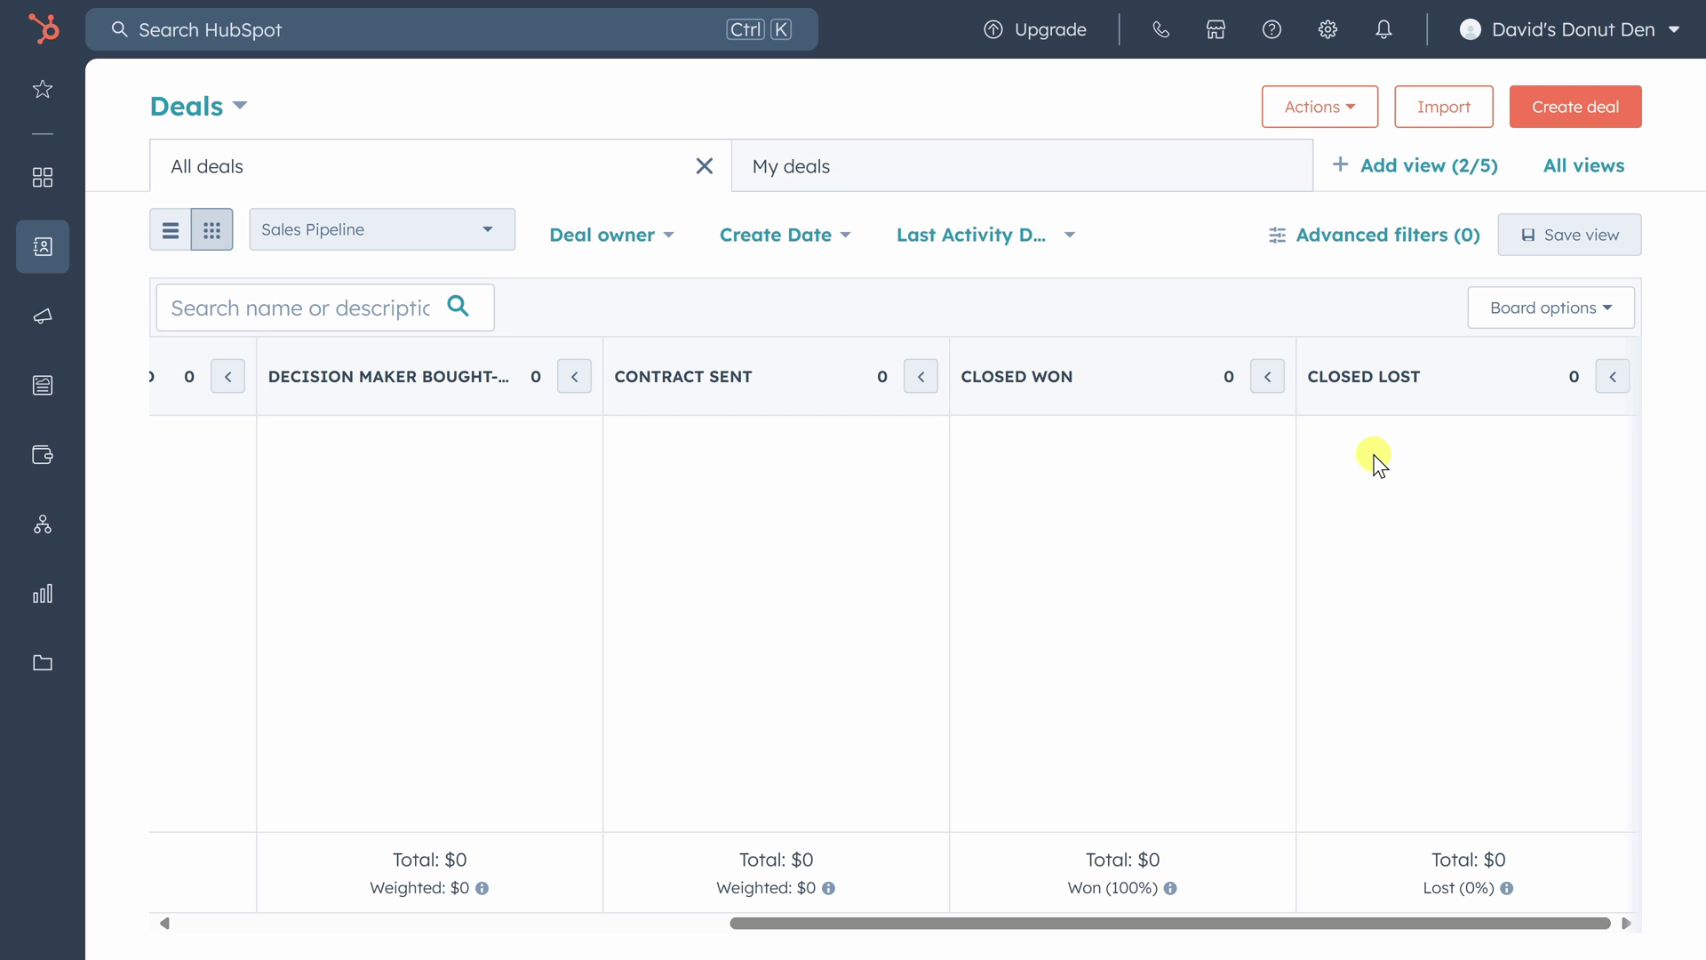
{"action": "left_click", "coordinate": [1557, 318]}
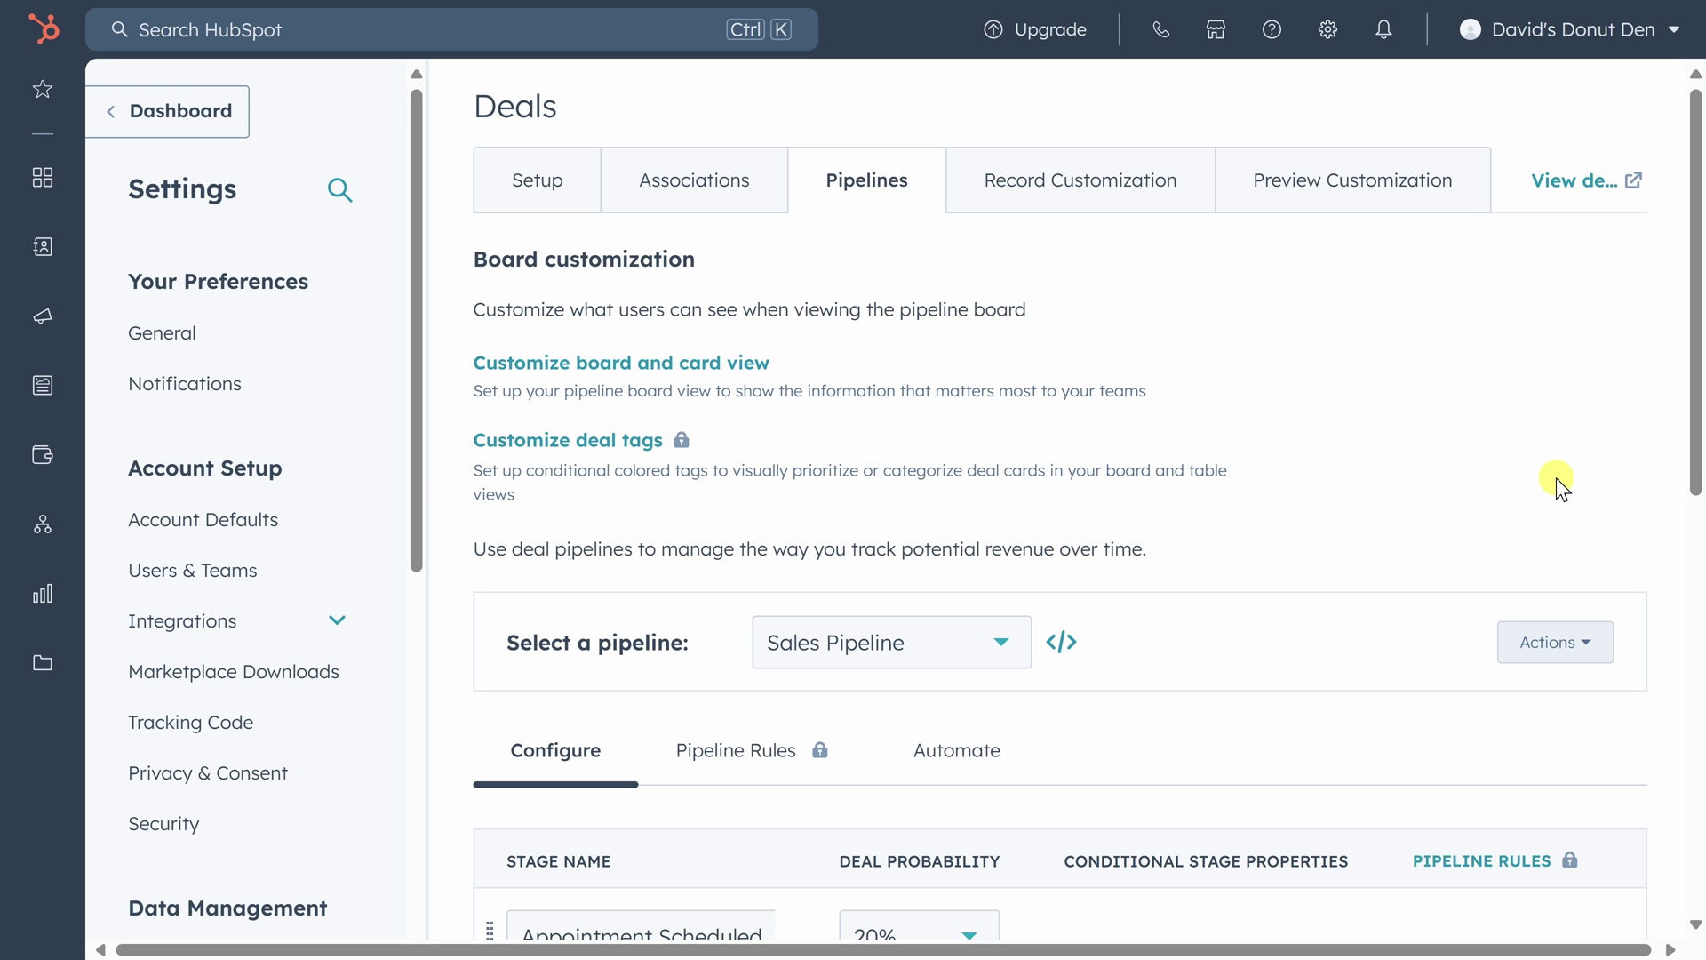
{"action": "scroll", "coordinate": [1555, 480], "scroll_direction": "down", "scroll_amount": 6}
{"action": "scroll", "coordinate": [1557, 484], "scroll_direction": "down", "scroll_amount": 3}
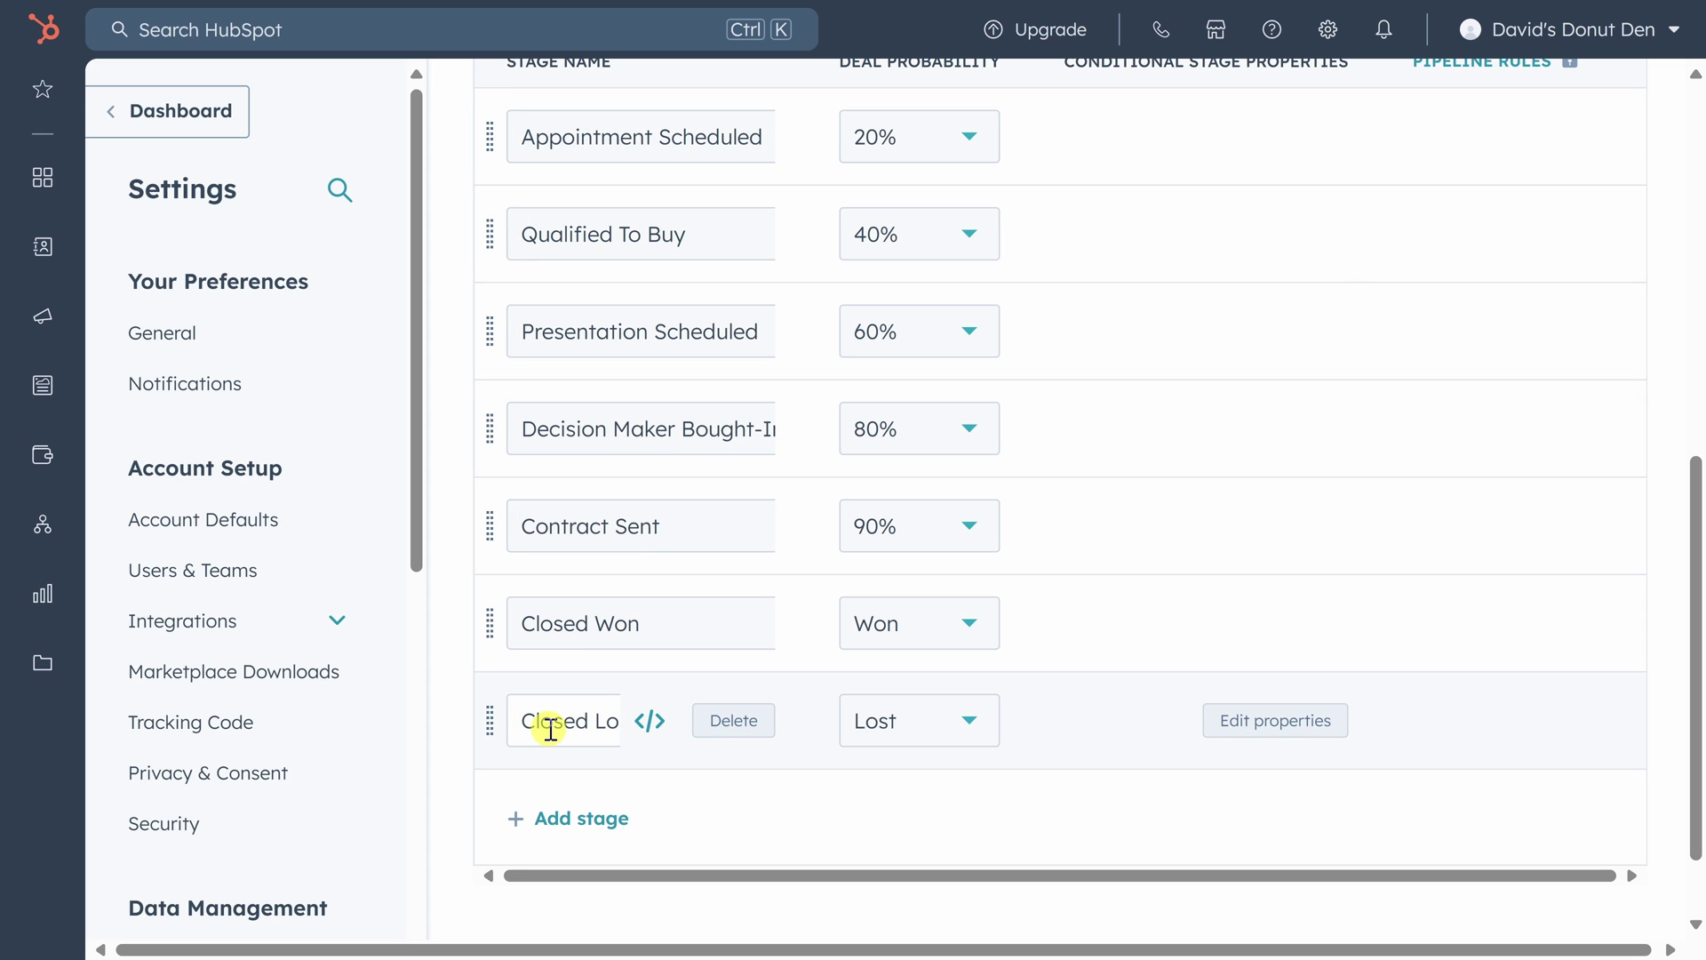
{"action": "scroll", "coordinate": [549, 727], "scroll_direction": "up", "scroll_amount": 2}
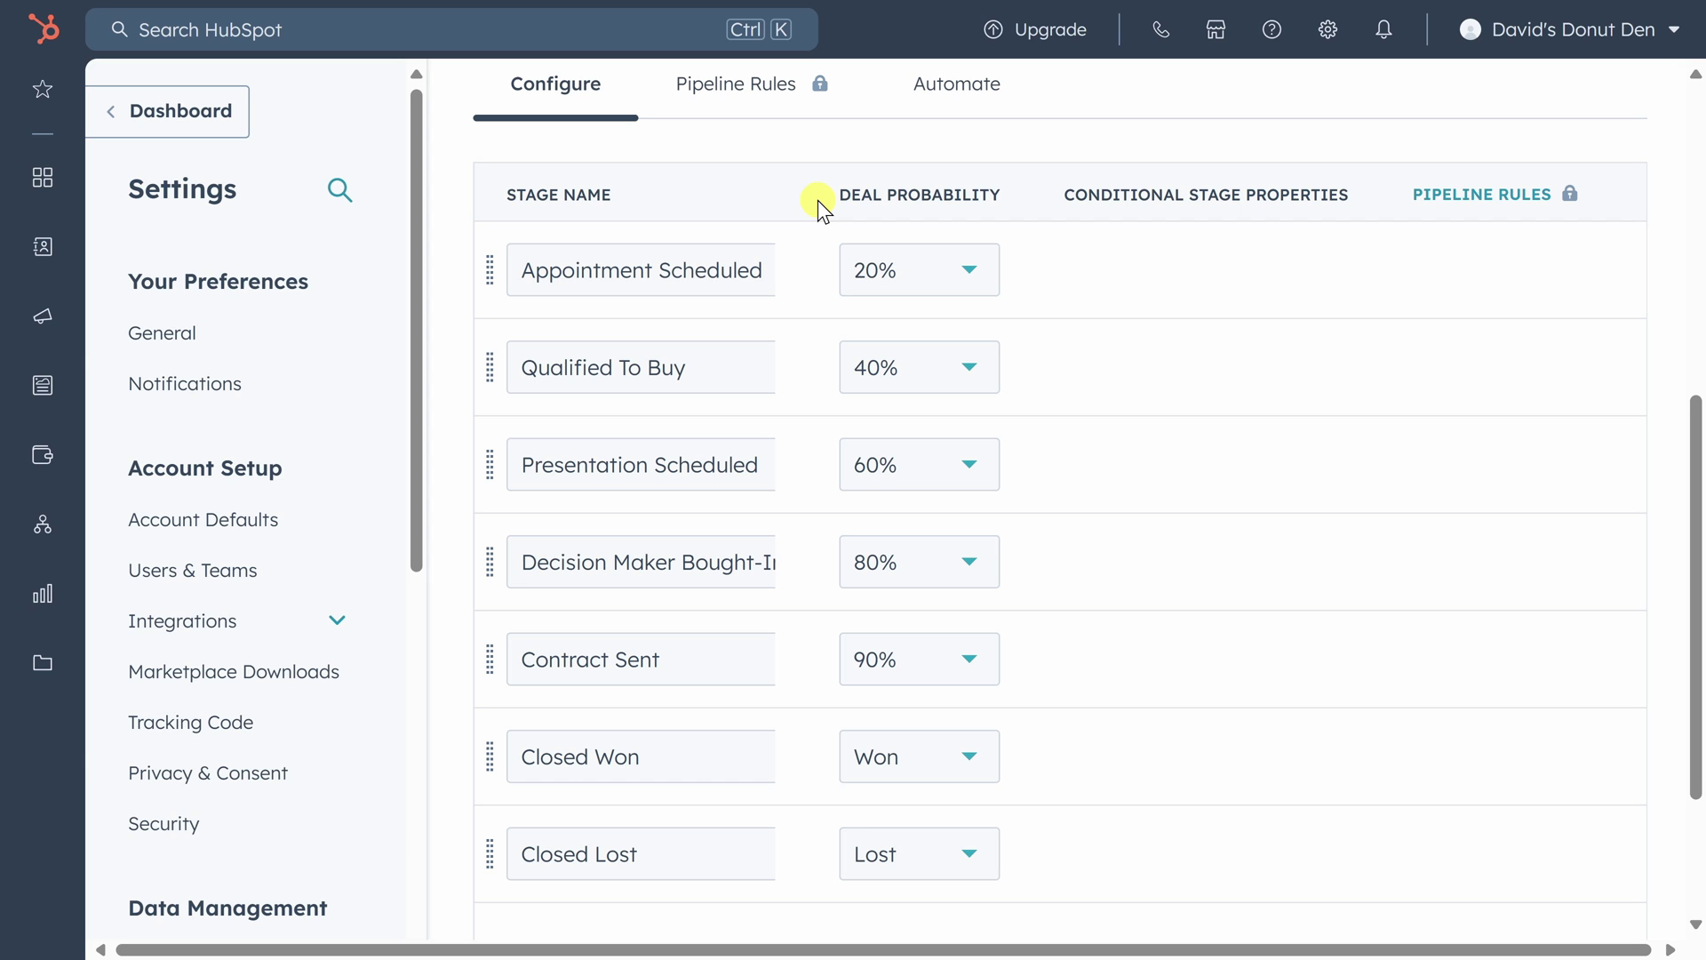
{"action": "scroll", "coordinate": [820, 203], "scroll_direction": "up", "scroll_amount": 2}
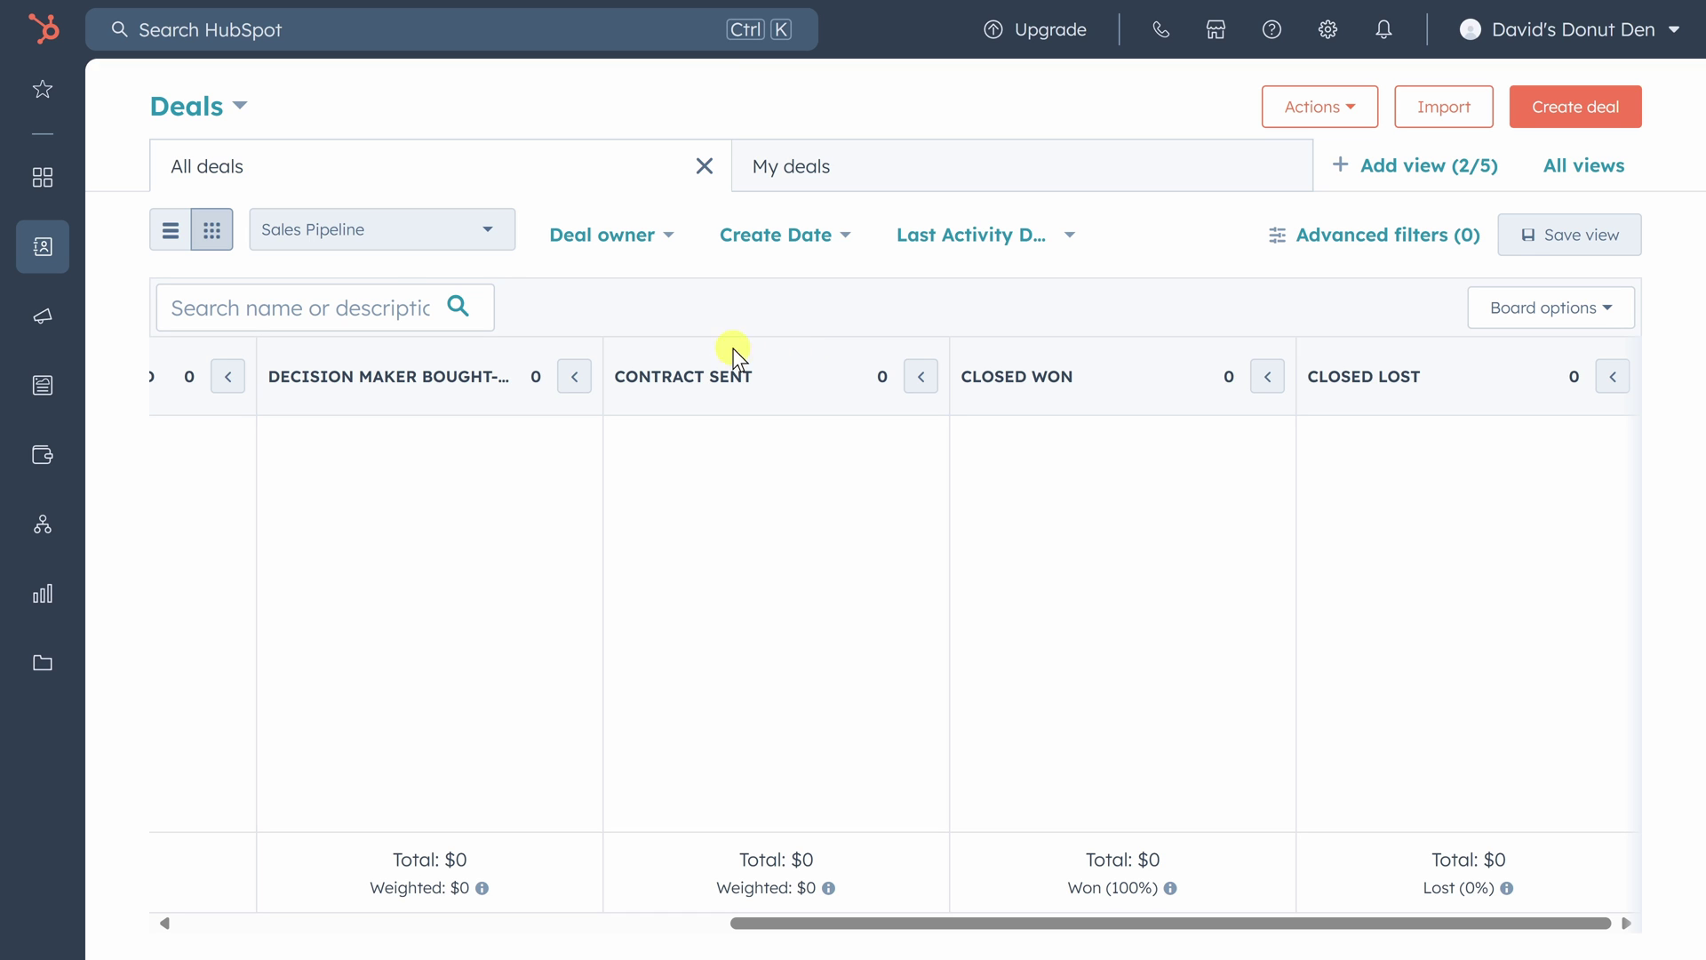
Return deals to table view and open Actions > Edit properties to browse the Deal properties.
{"action": "left_click", "coordinate": [168, 233]}
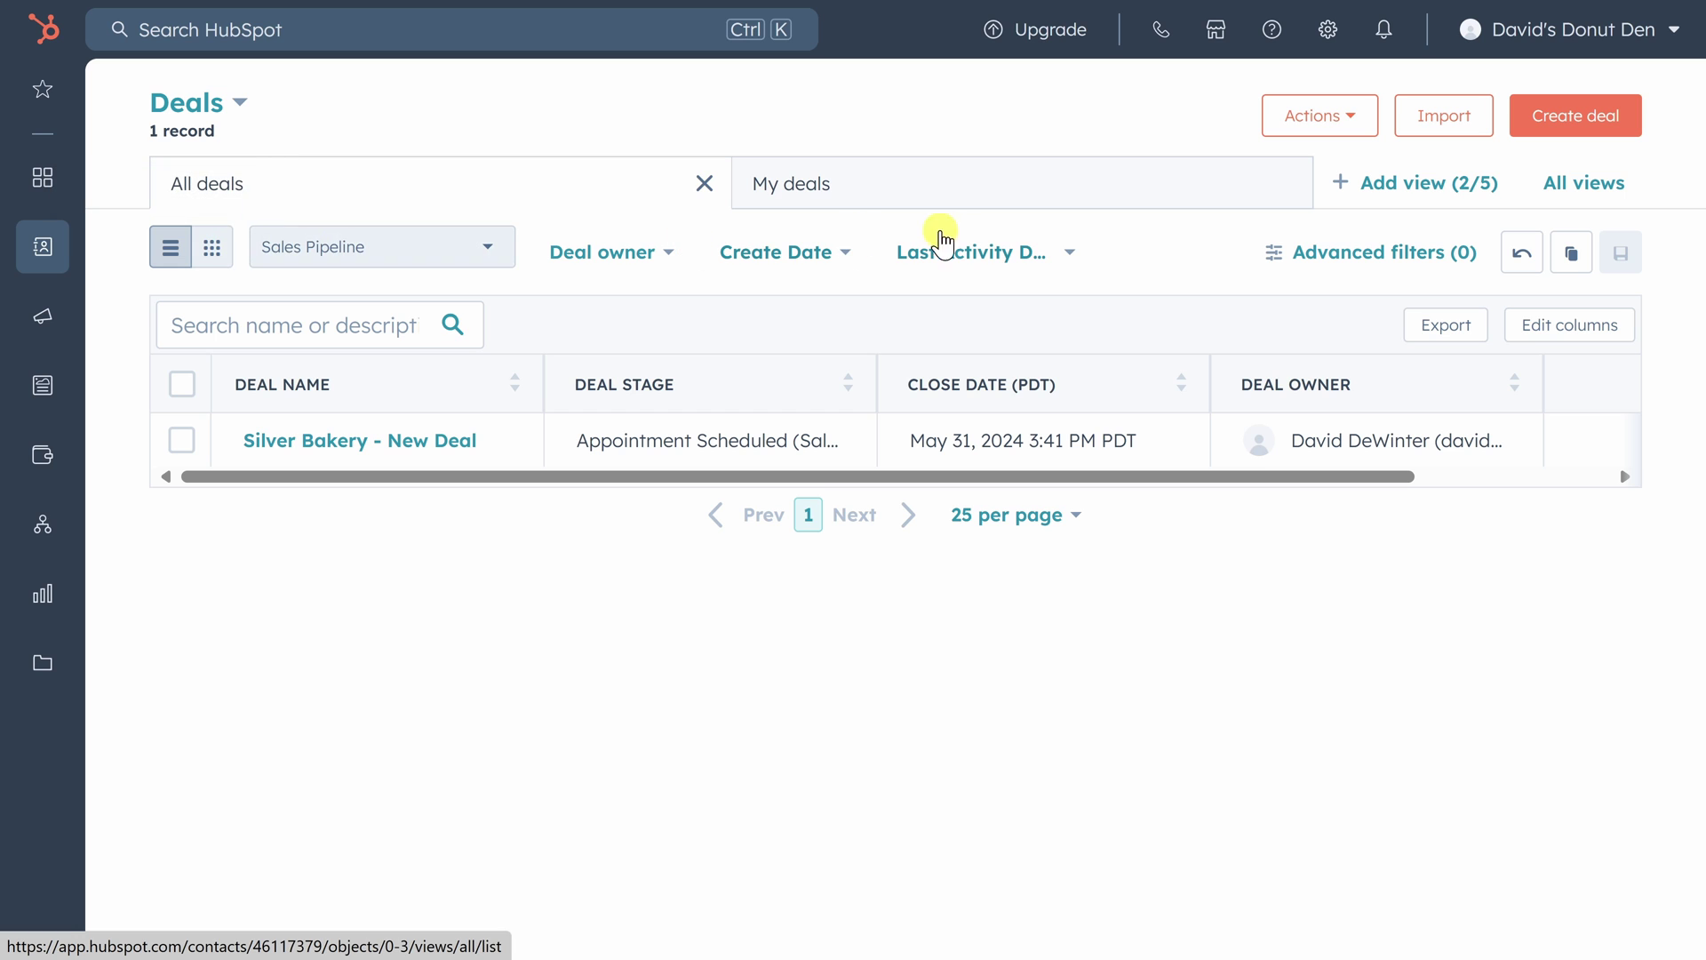
{"action": "left_click", "coordinate": [1351, 124]}
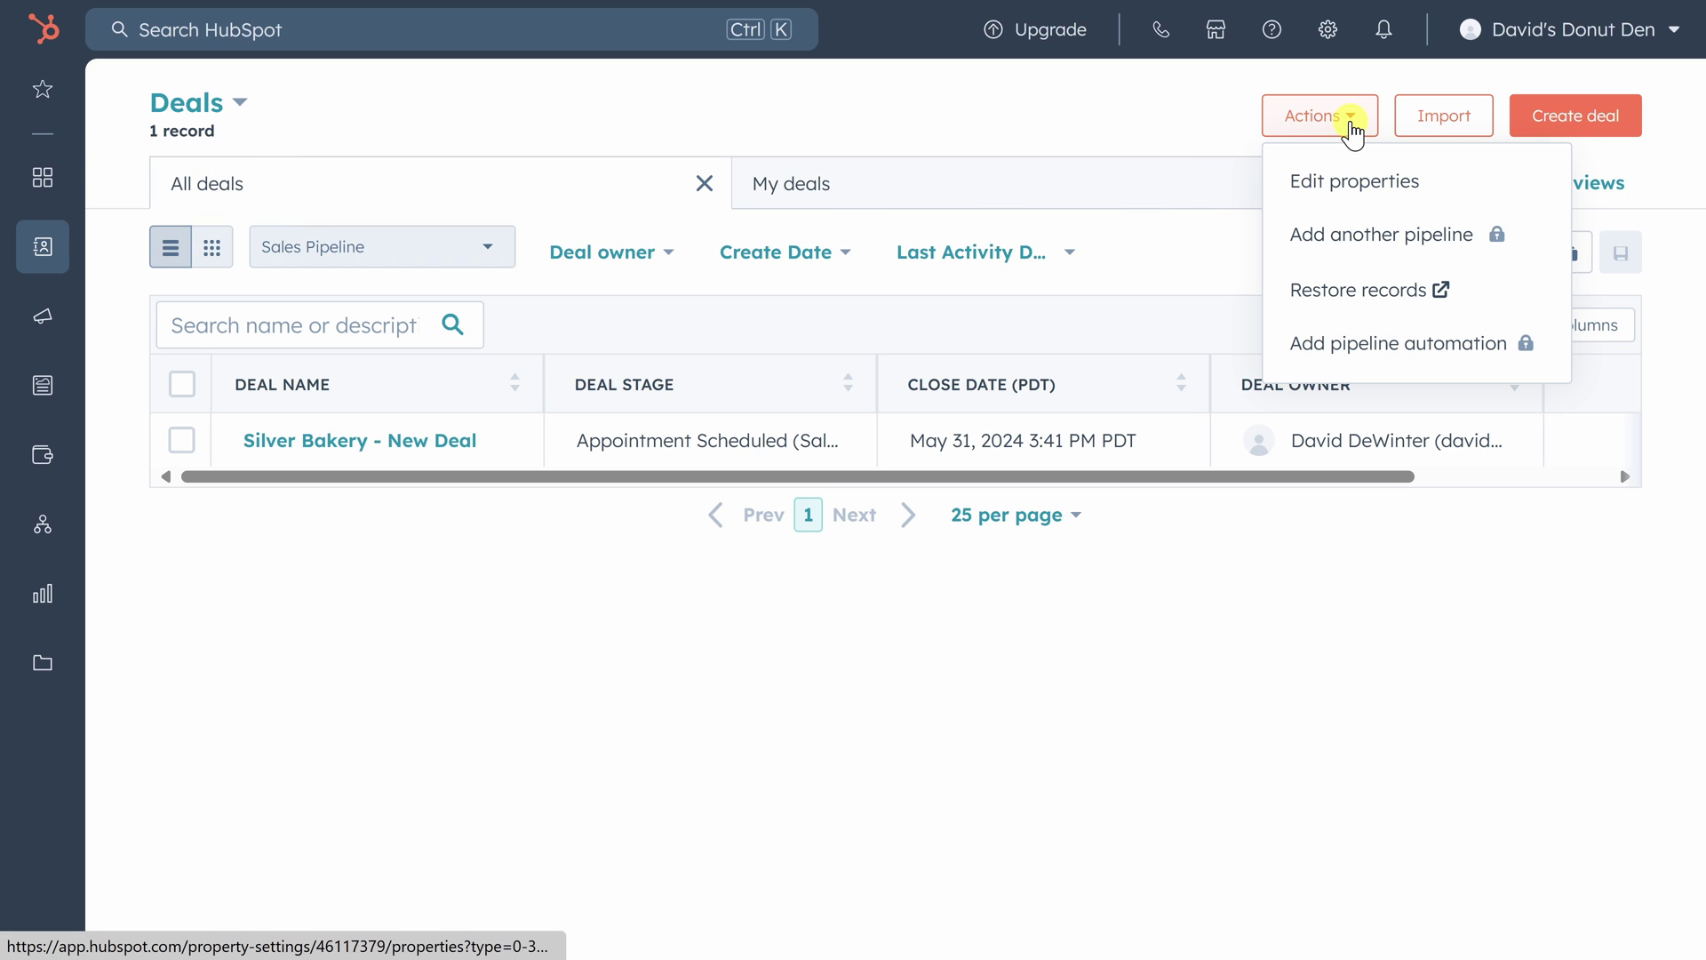
{"action": "left_click", "coordinate": [1349, 193]}
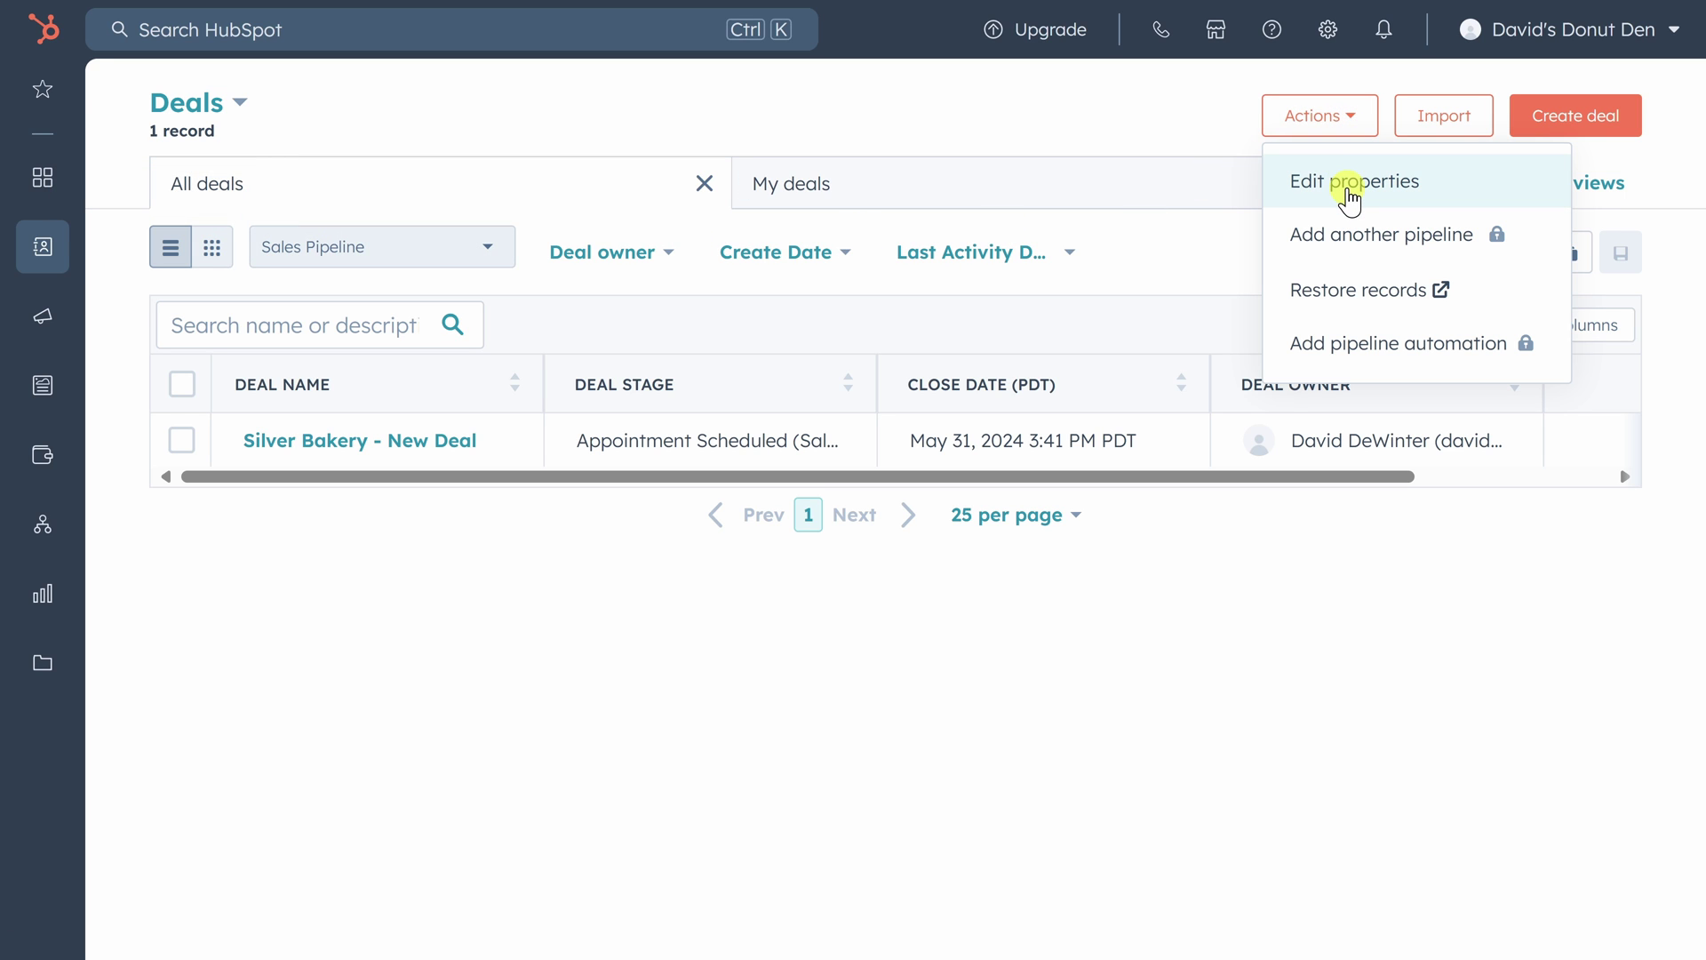
{"action": "scroll", "coordinate": [1349, 197], "scroll_direction": "down", "scroll_amount": 6}
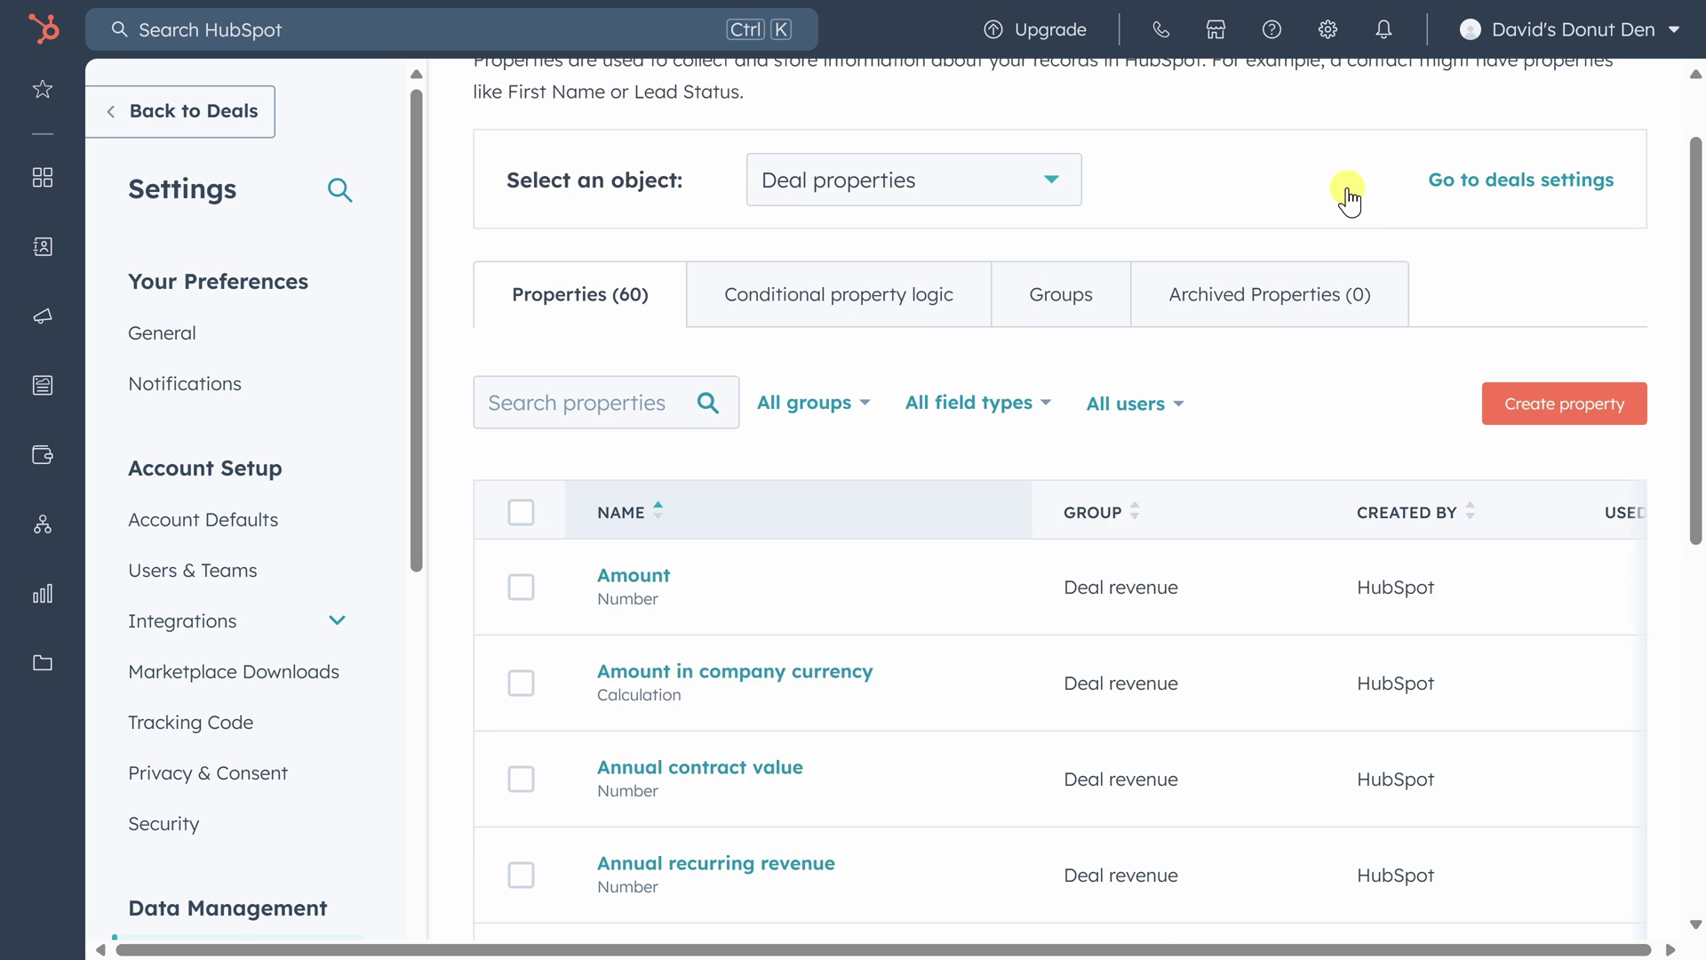
{"action": "scroll", "coordinate": [1349, 197], "scroll_direction": "down", "scroll_amount": 3}
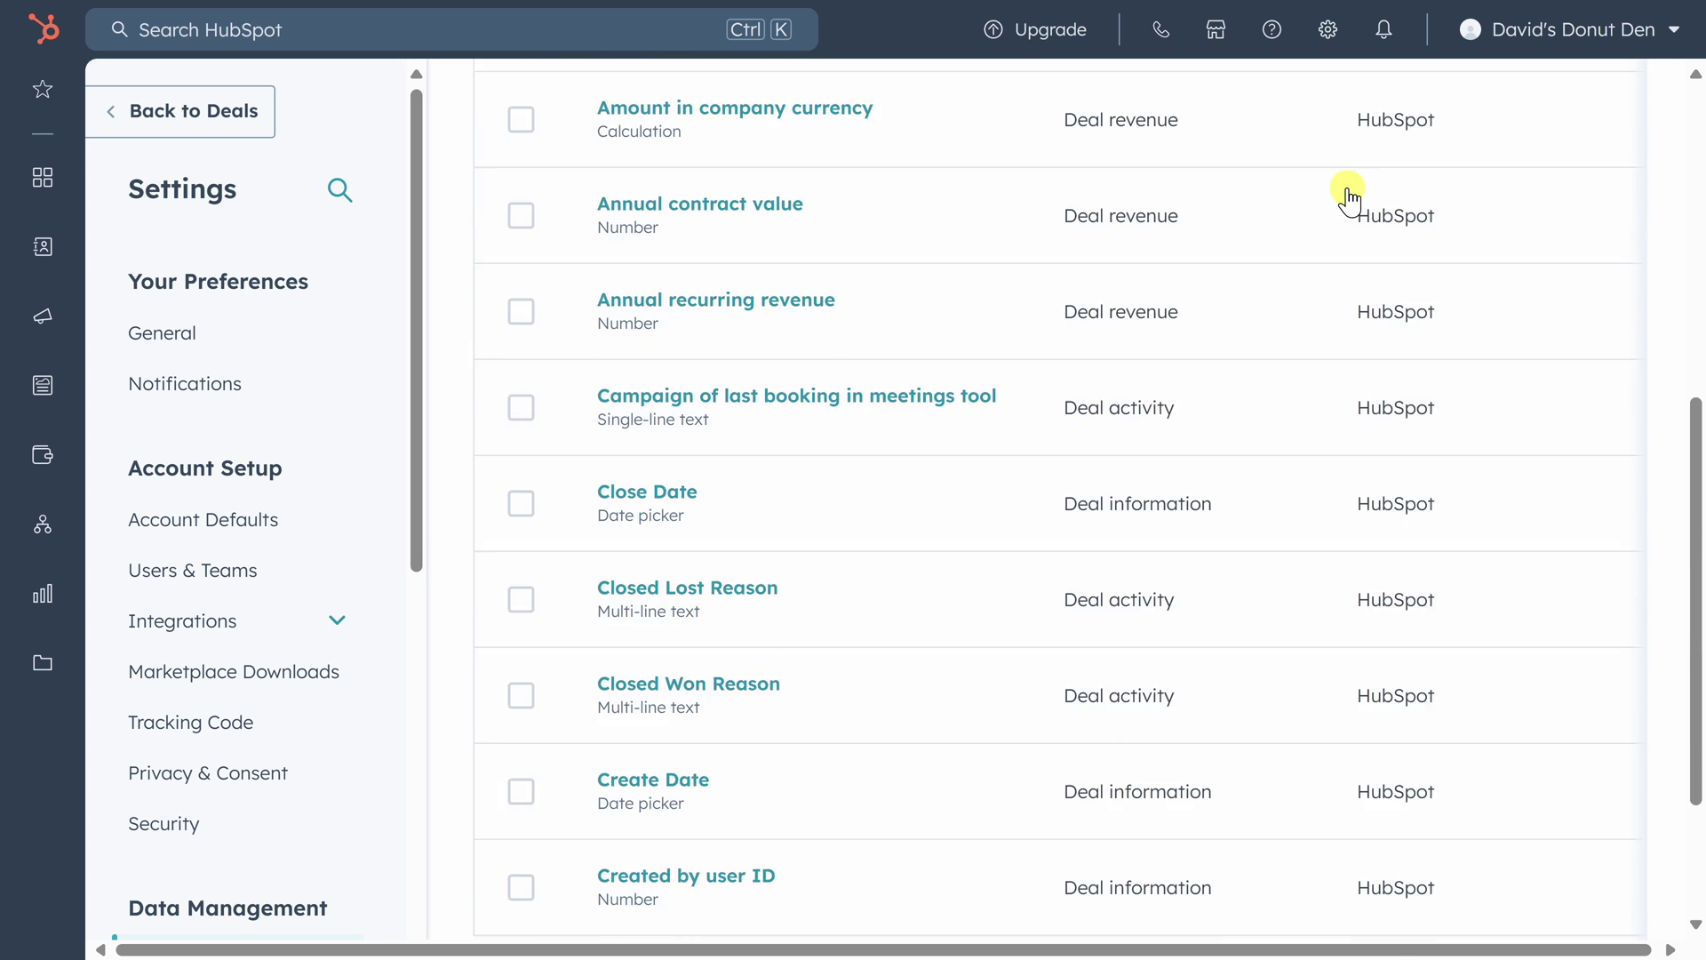
{"action": "scroll", "coordinate": [1349, 197], "scroll_direction": "up", "scroll_amount": 7}
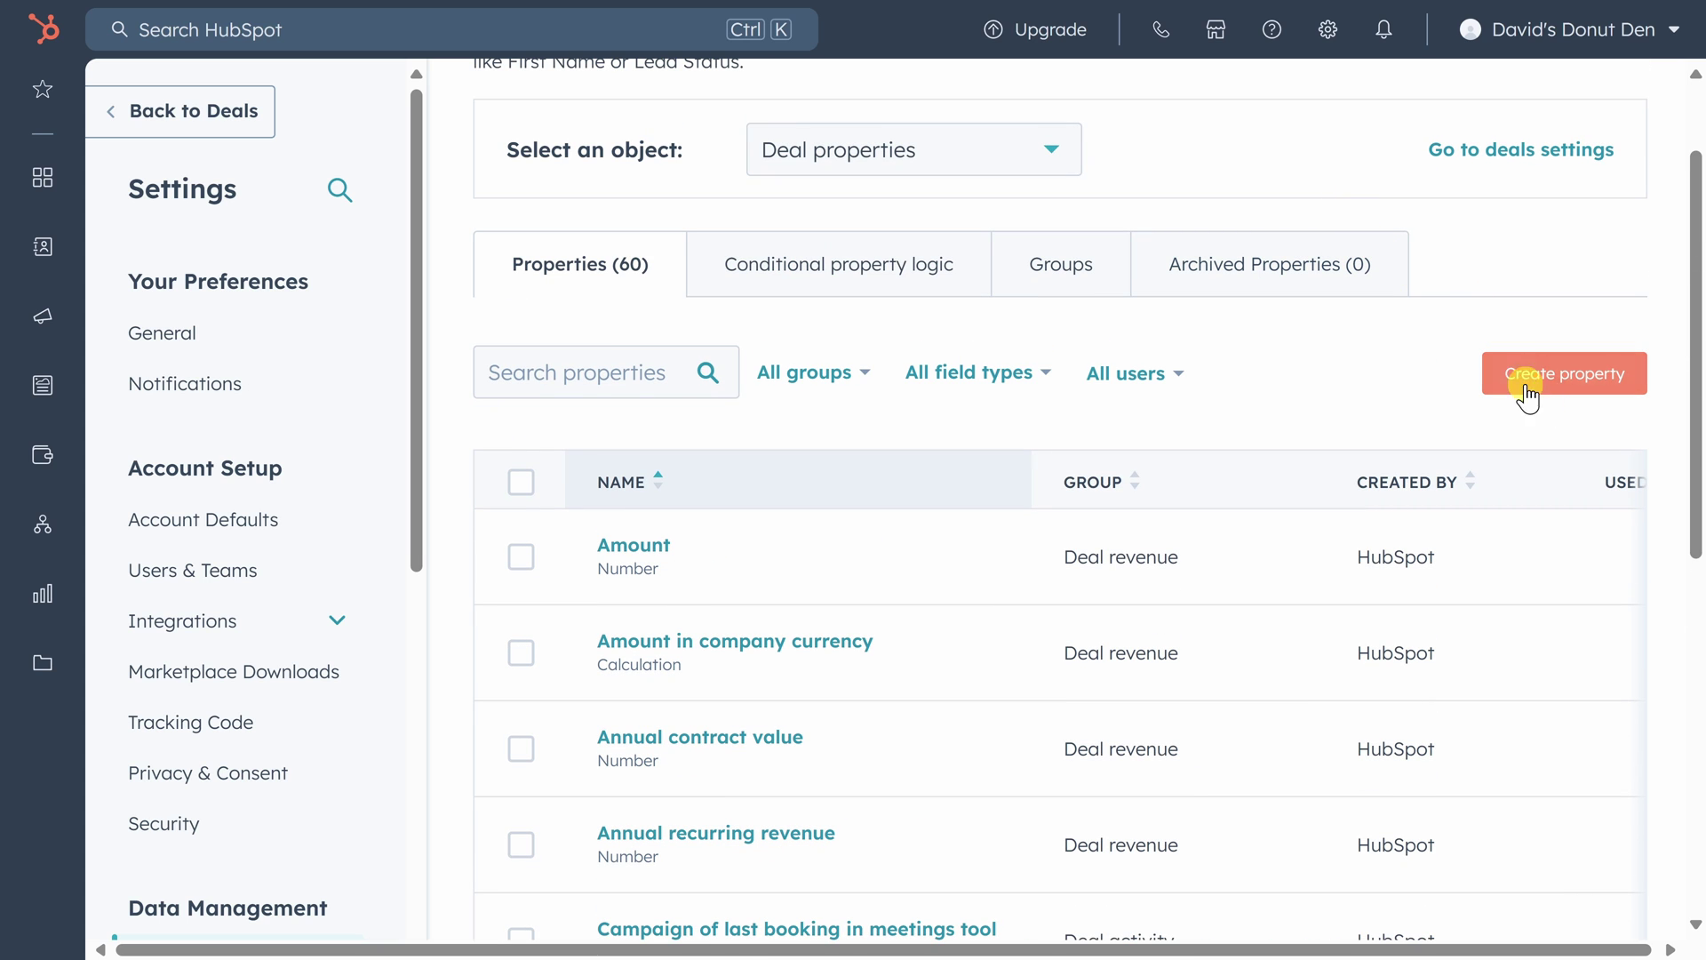
Name a new deal property 'Order Size' in the Deal information group.
{"action": "left_click", "coordinate": [1557, 391]}
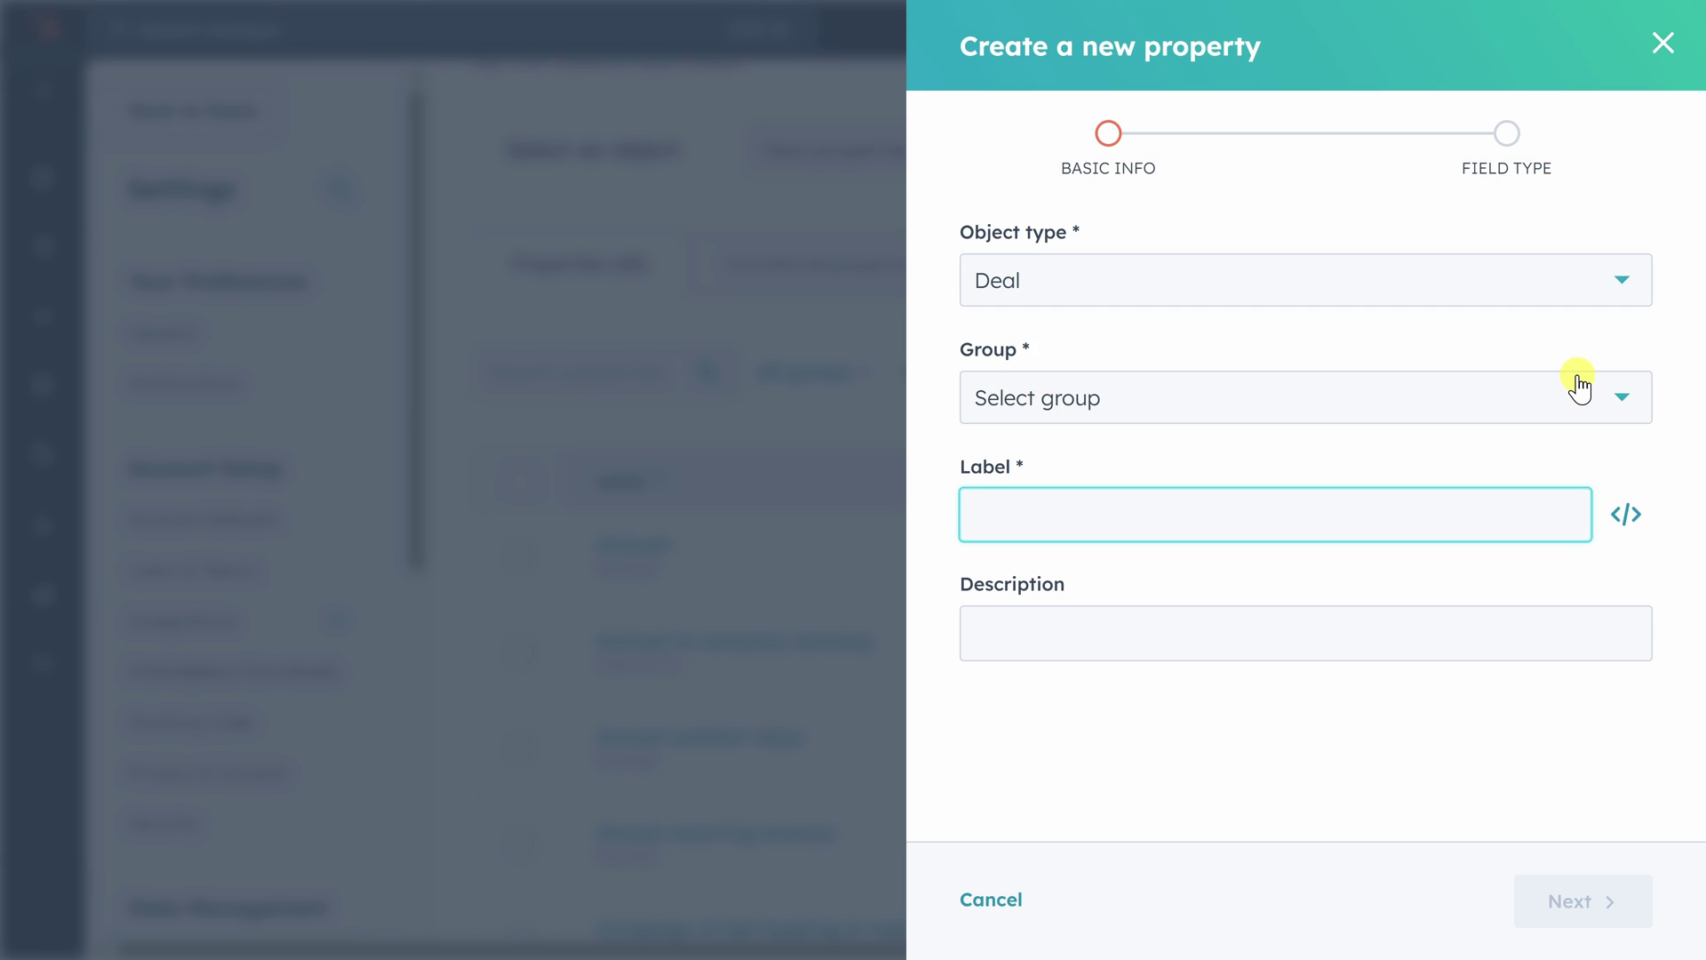
{"action": "type", "text": "Order Size"}
{"action": "left_click", "coordinate": [1576, 410]}
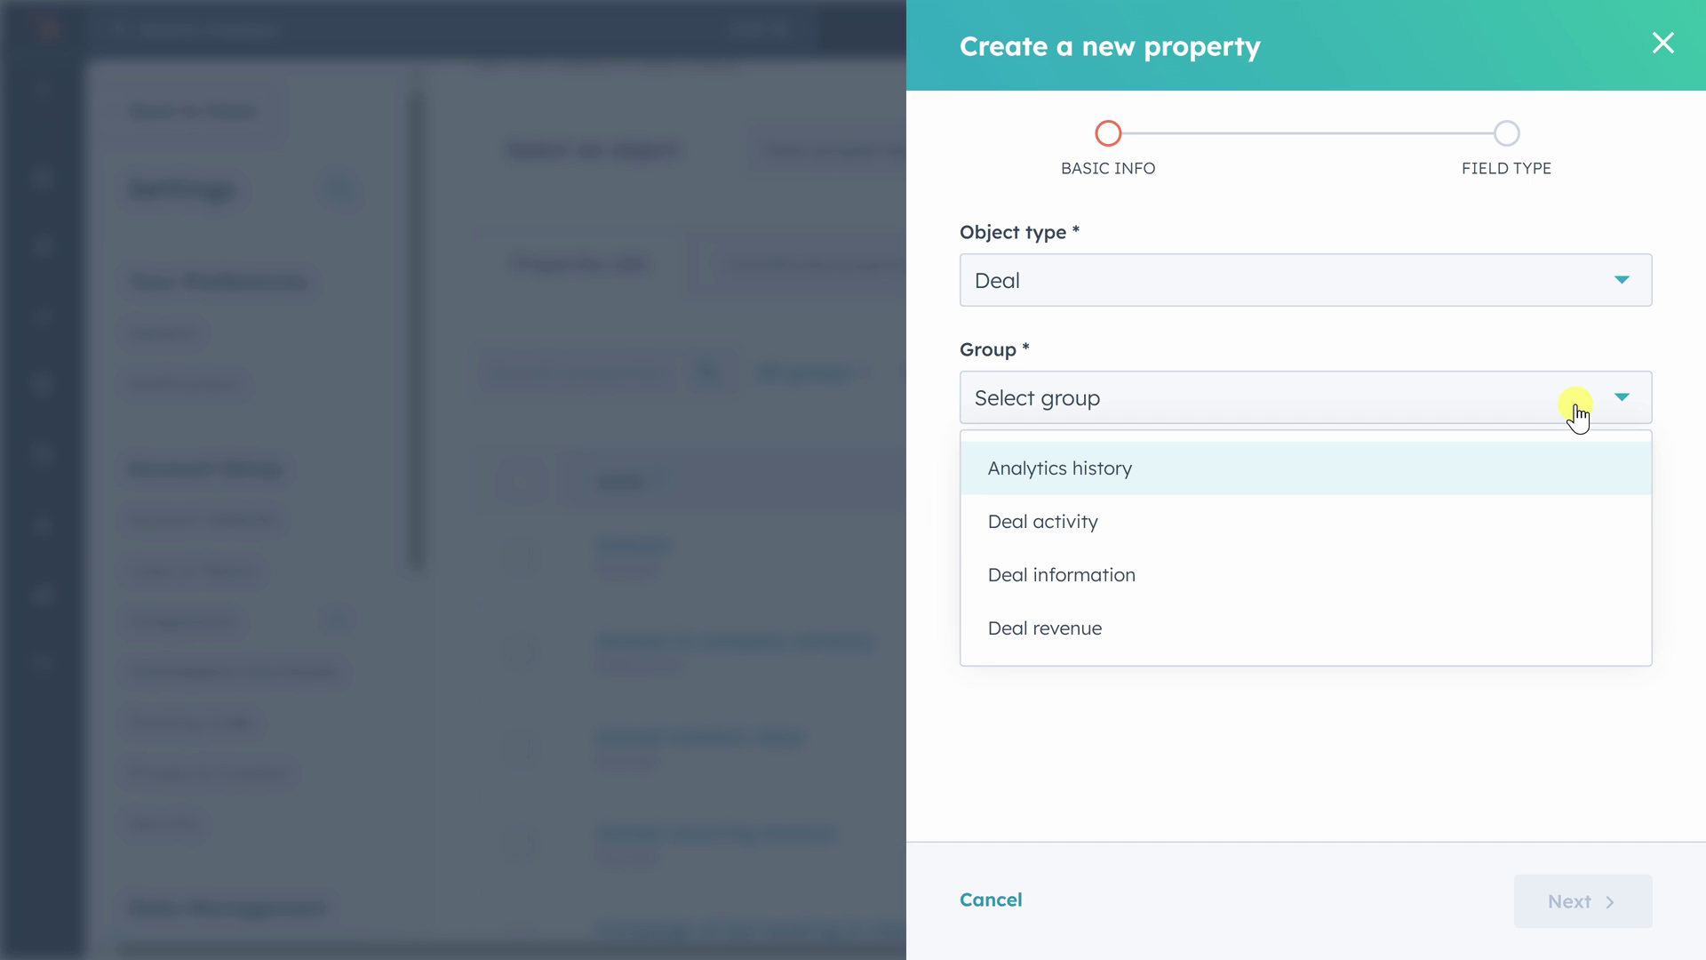
{"action": "left_click", "coordinate": [1140, 576]}
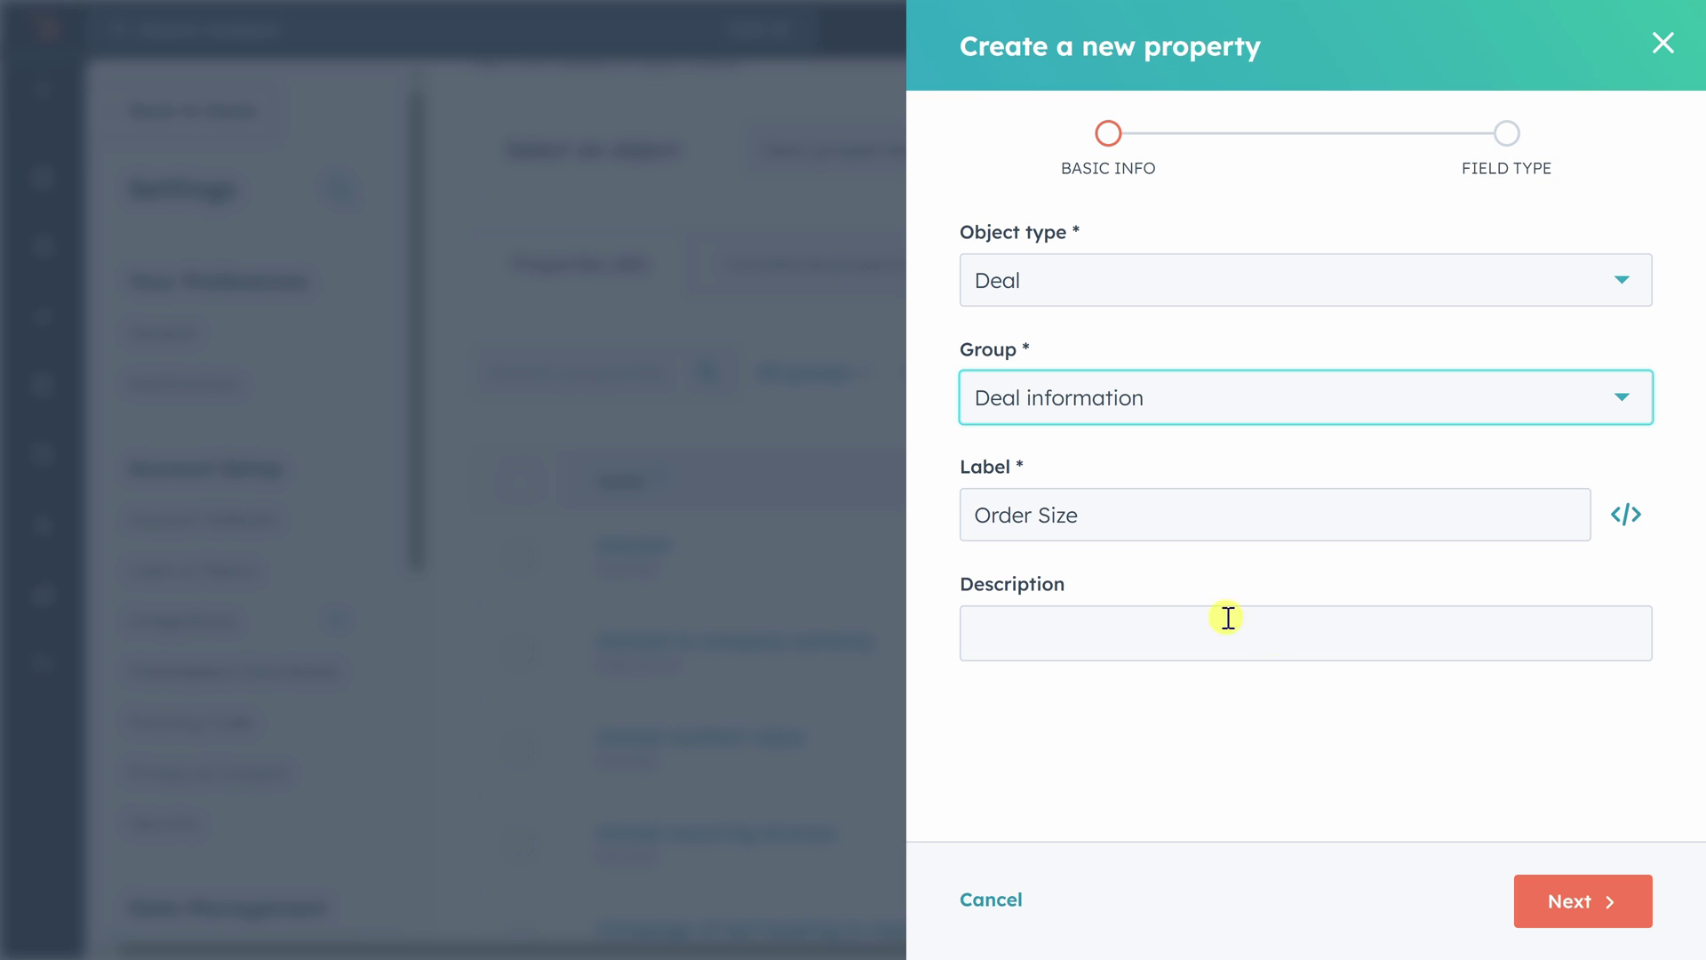
{"action": "left_click", "coordinate": [1592, 904]}
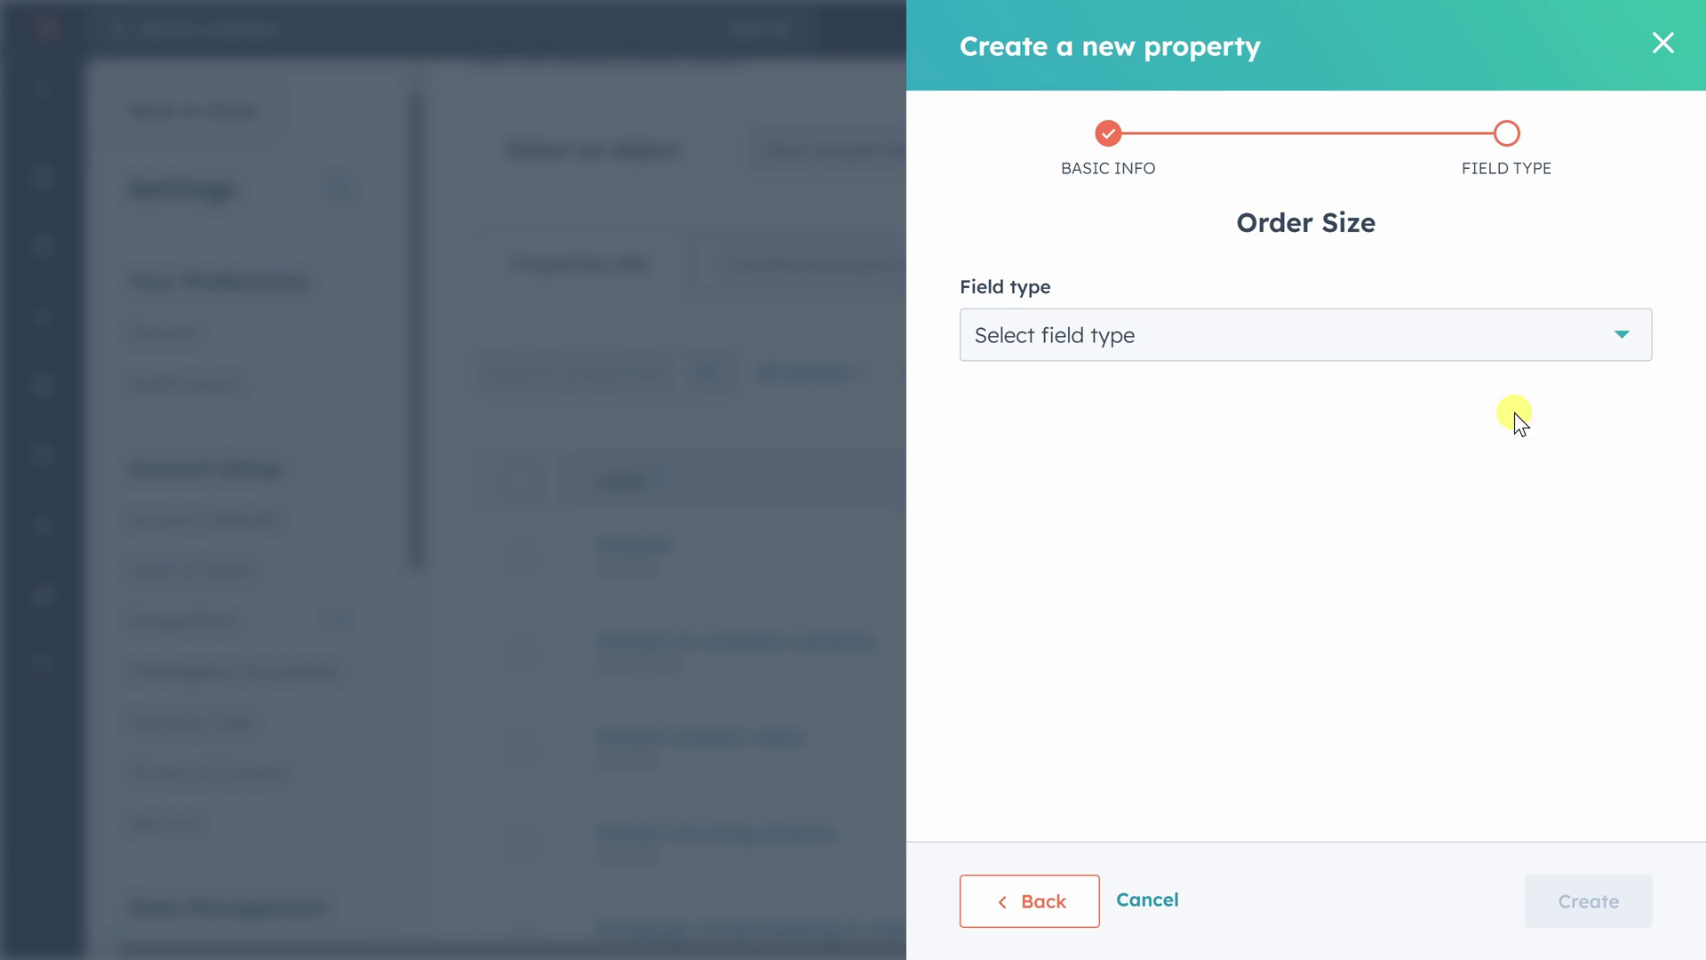
Make Order Size a Number field with a minimum value of 1 and create it.
{"action": "left_click", "coordinate": [1542, 343]}
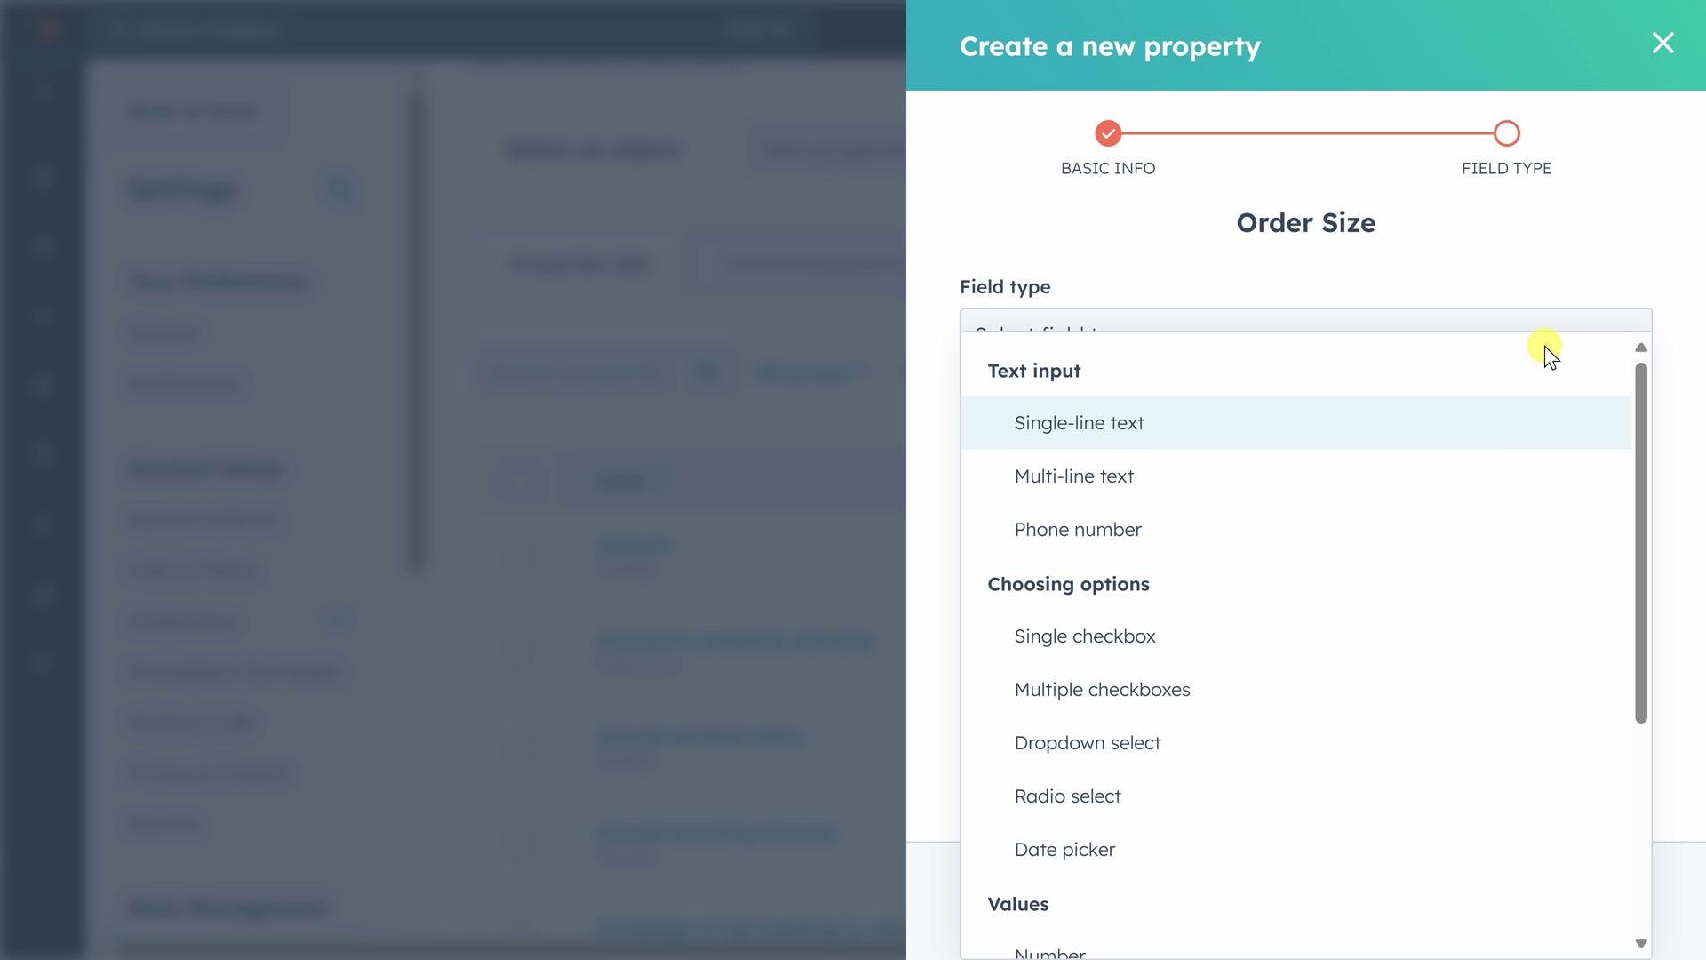
{"action": "scroll", "coordinate": [1209, 715], "scroll_direction": "down", "scroll_amount": 3}
{"action": "left_click", "coordinate": [1197, 692]}
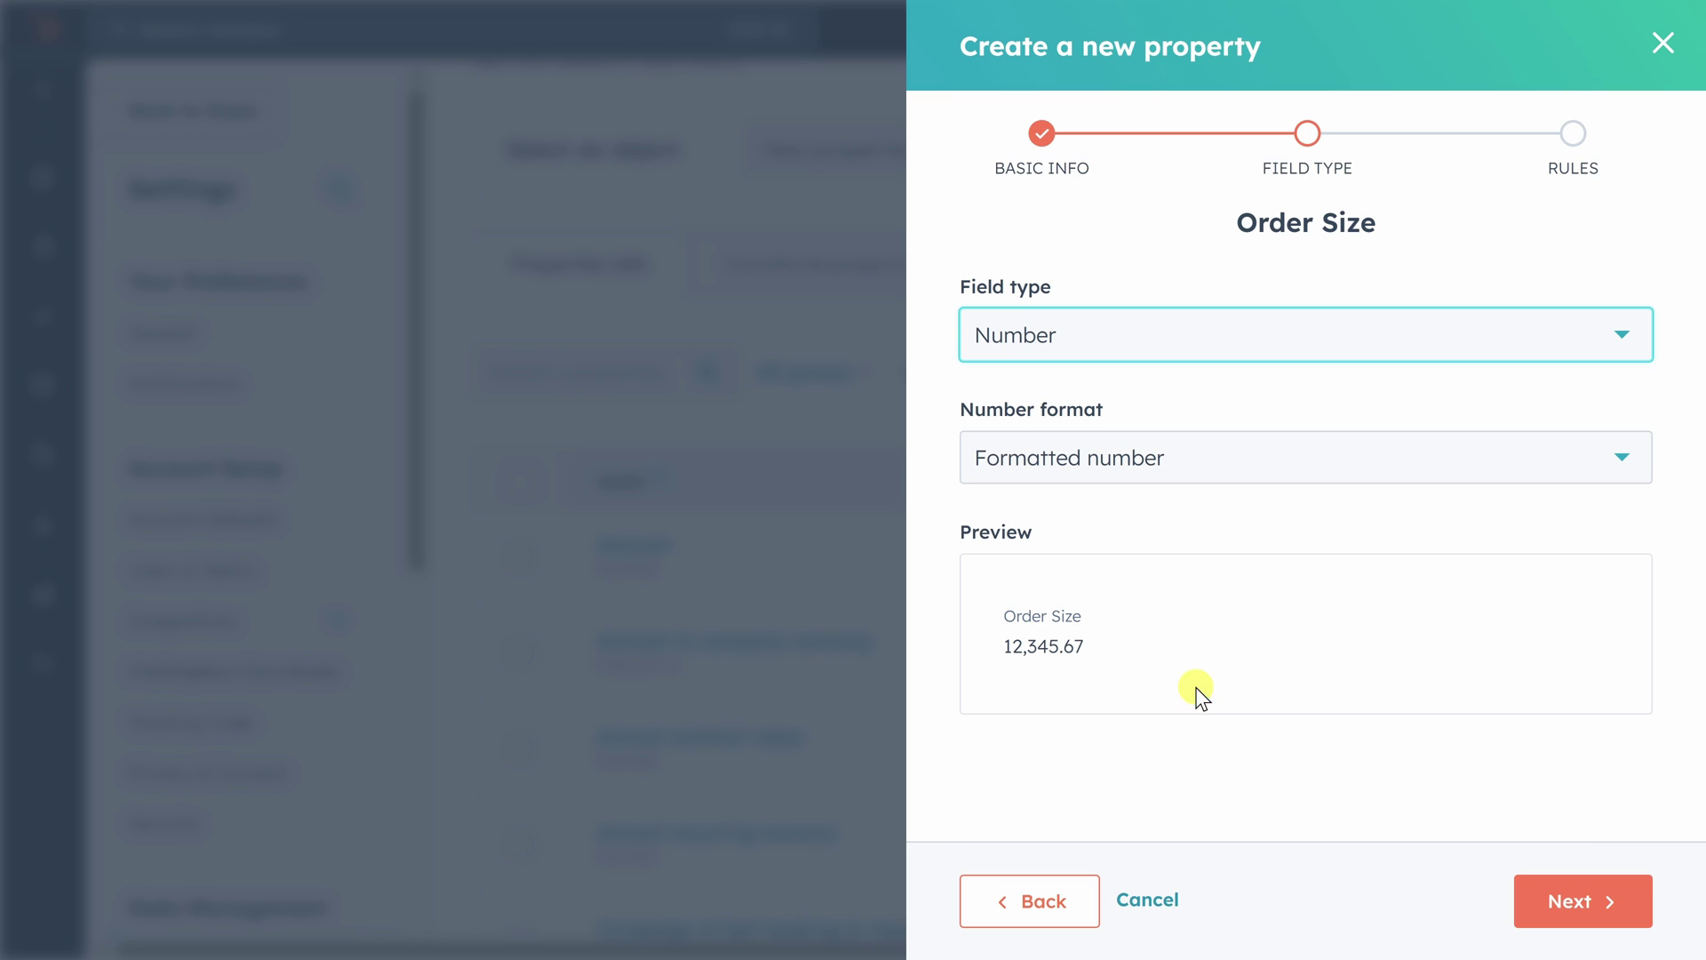
{"action": "left_click", "coordinate": [1583, 901]}
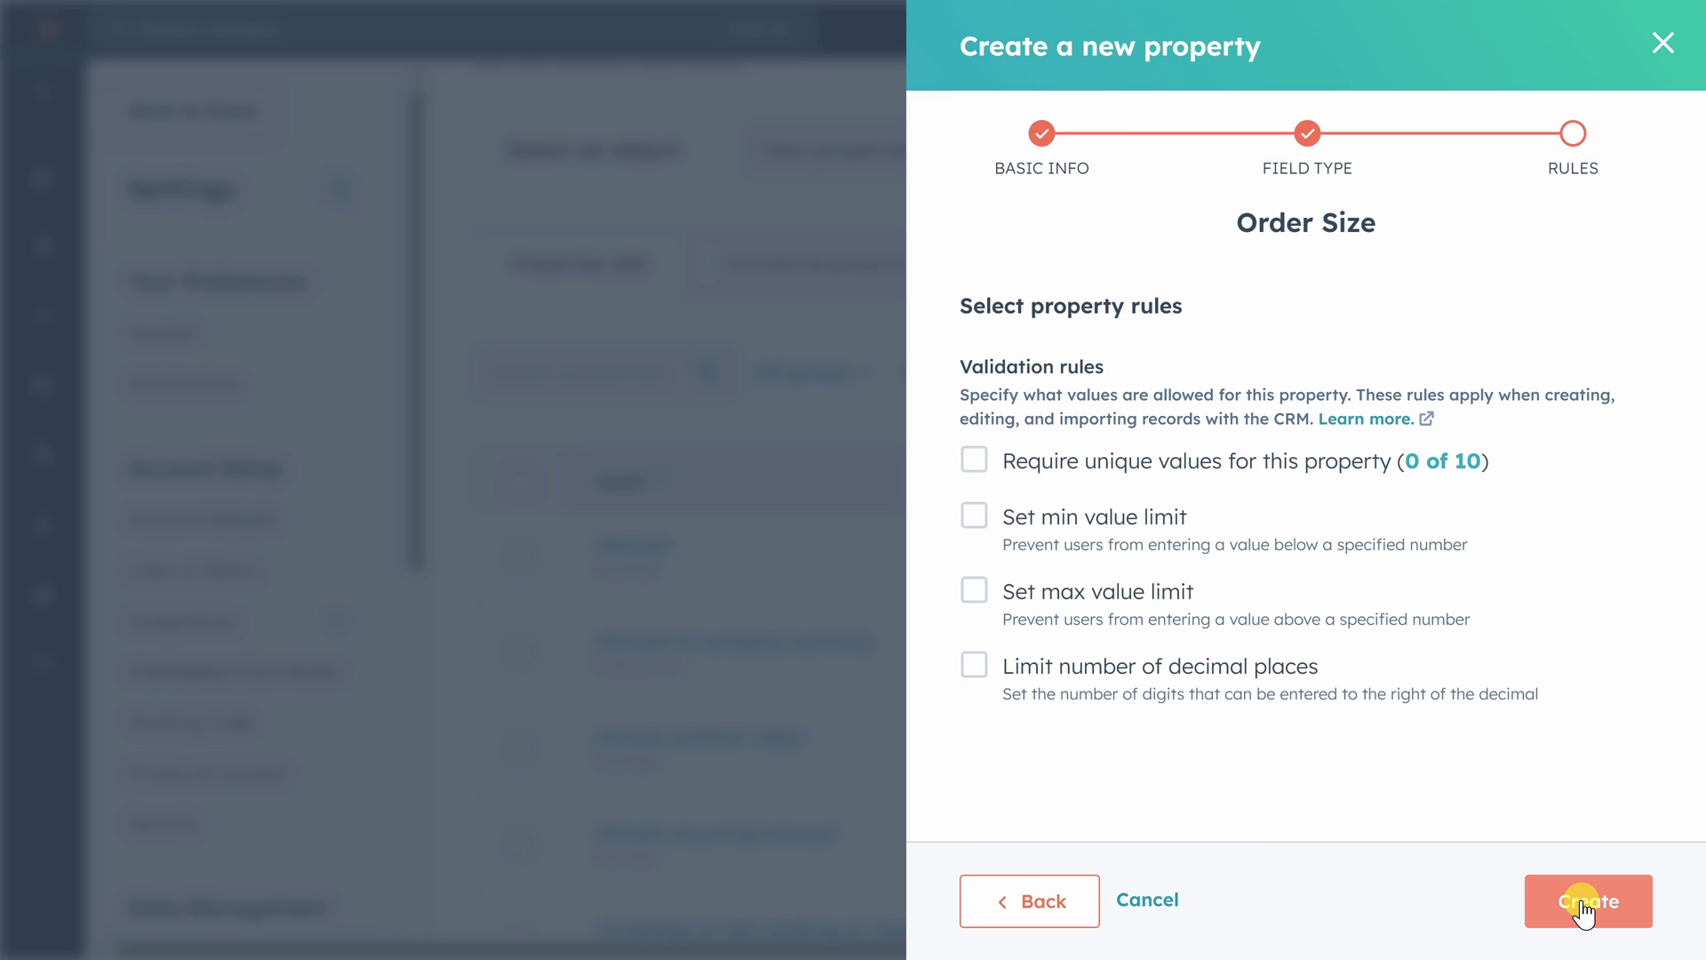
{"action": "left_click", "coordinate": [975, 532]}
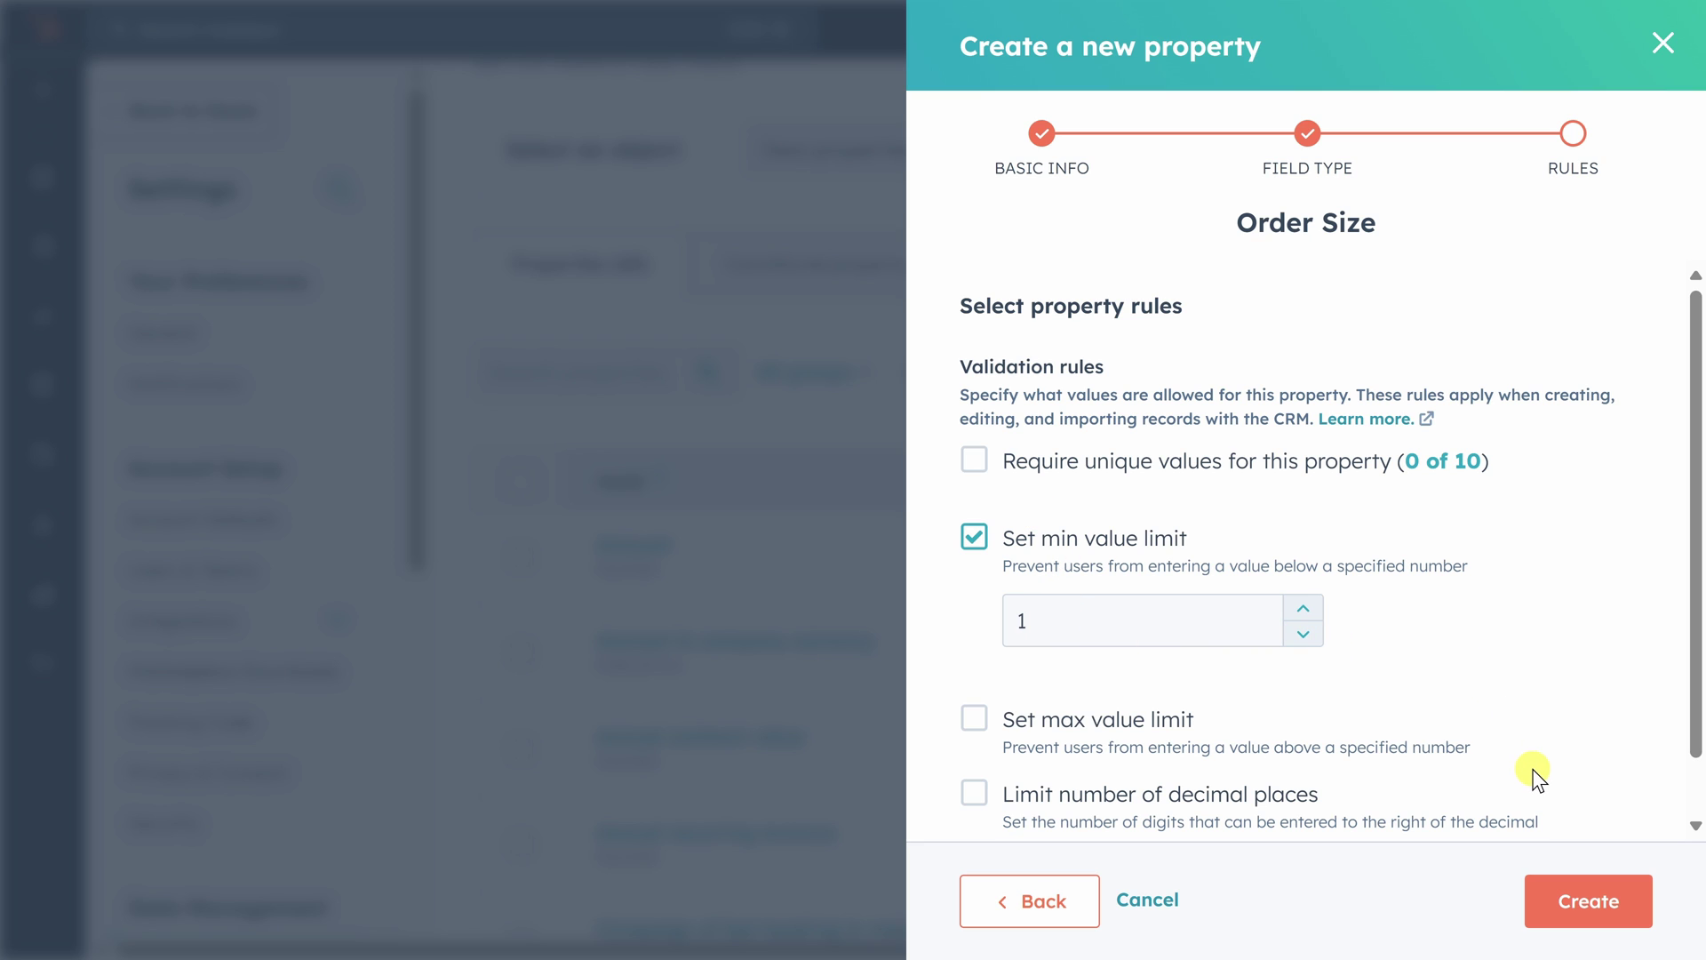
{"action": "left_click", "coordinate": [1588, 902]}
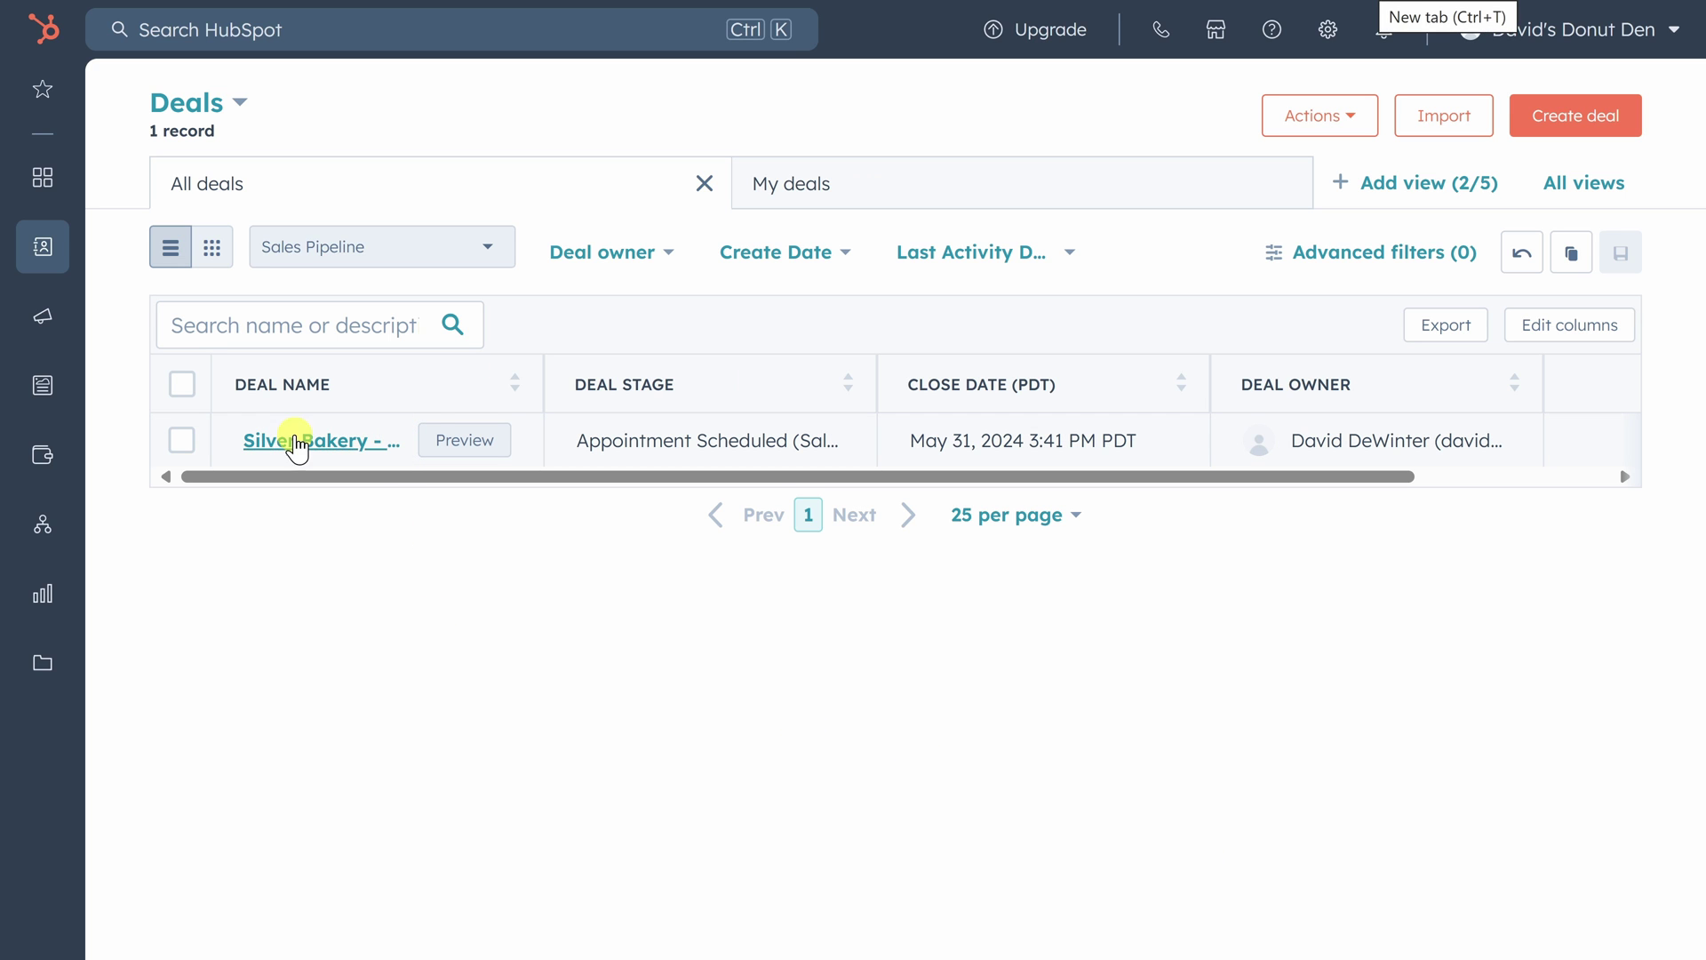
Open Silver Bakery - New Deal and add Order Size to its About this deal card.
{"action": "left_click", "coordinate": [296, 442]}
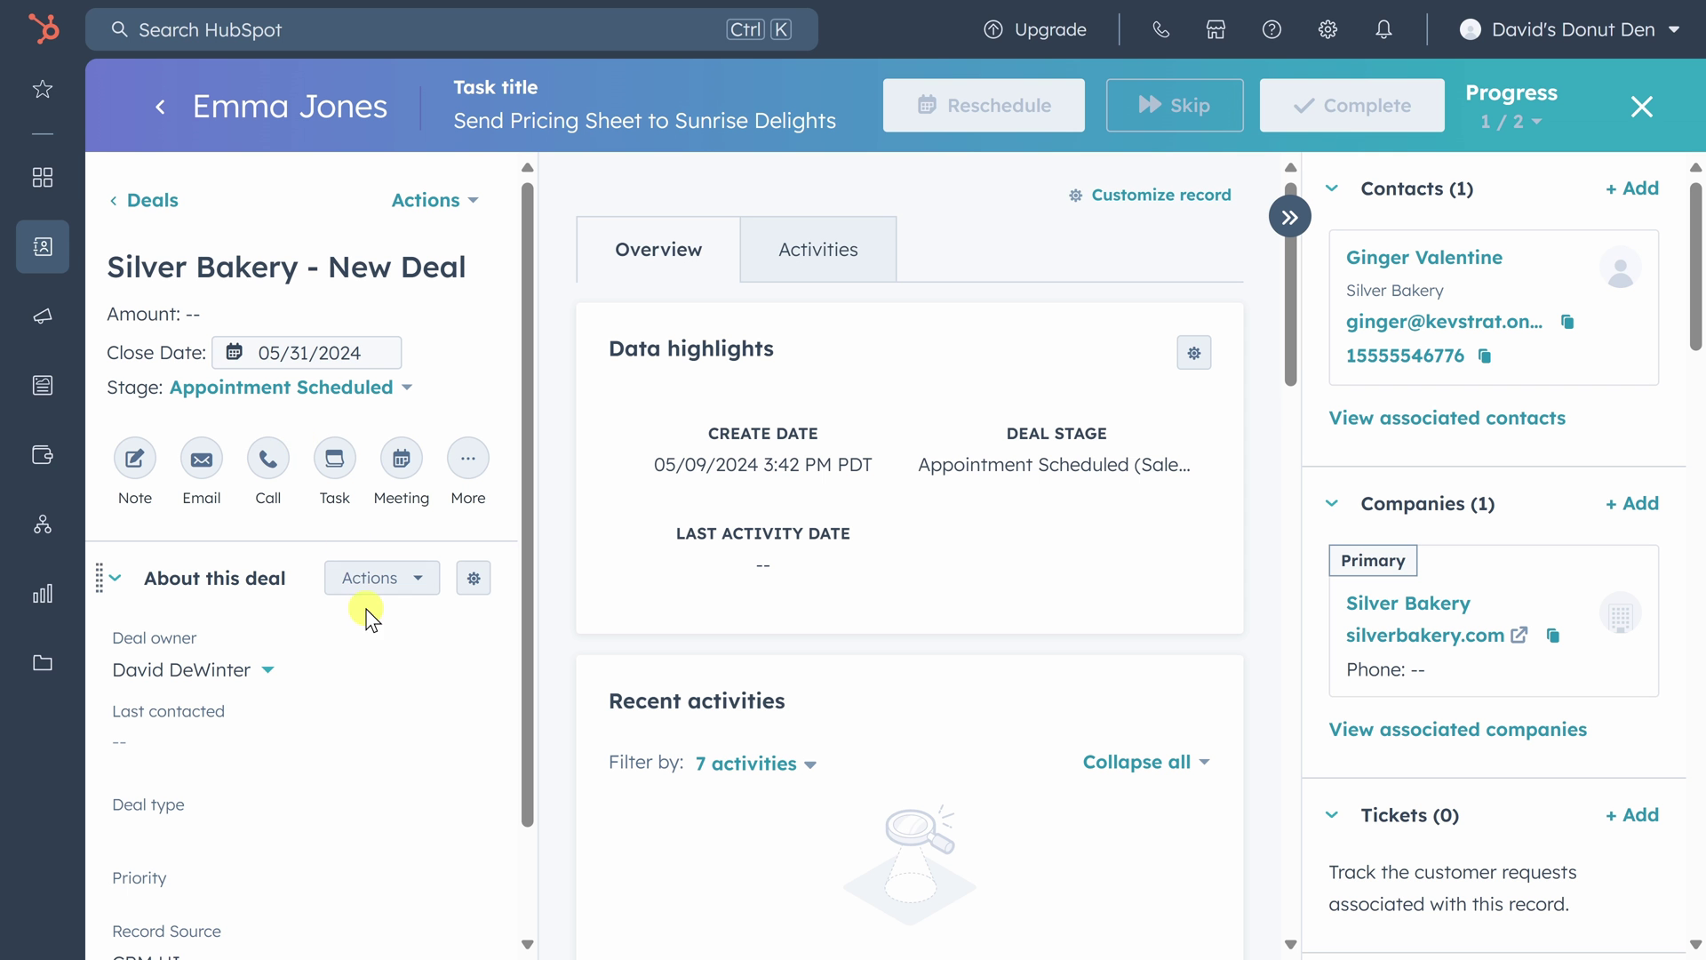
{"action": "left_click", "coordinate": [384, 587]}
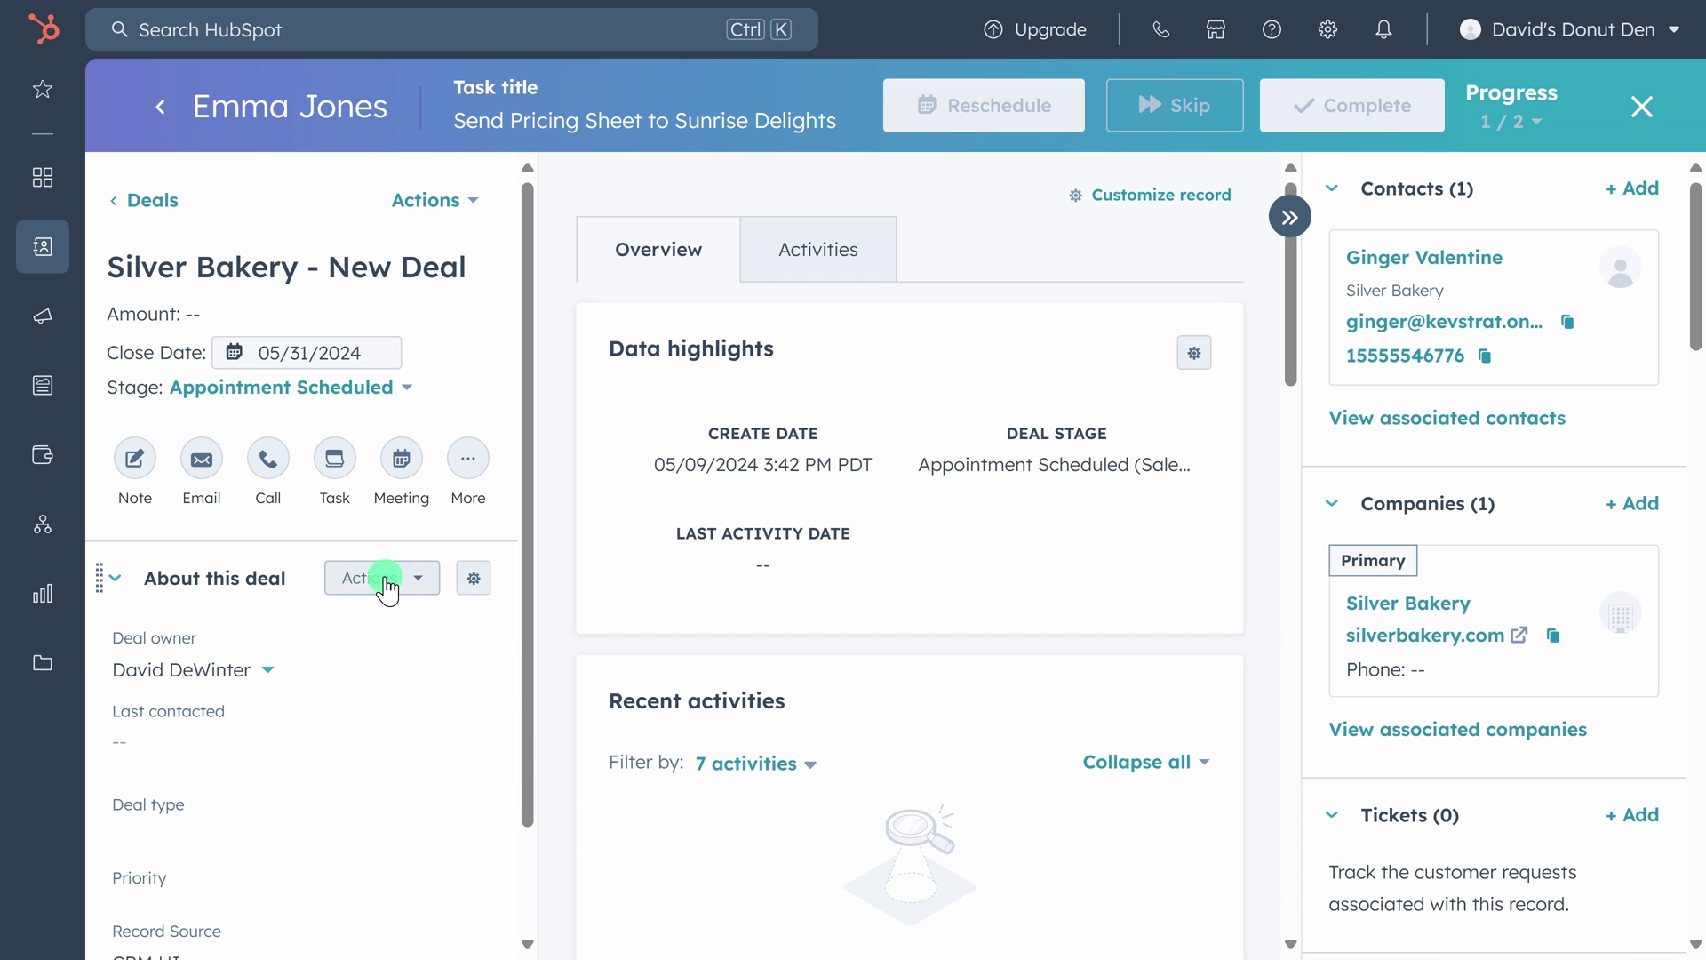
{"action": "left_click", "coordinate": [414, 641]}
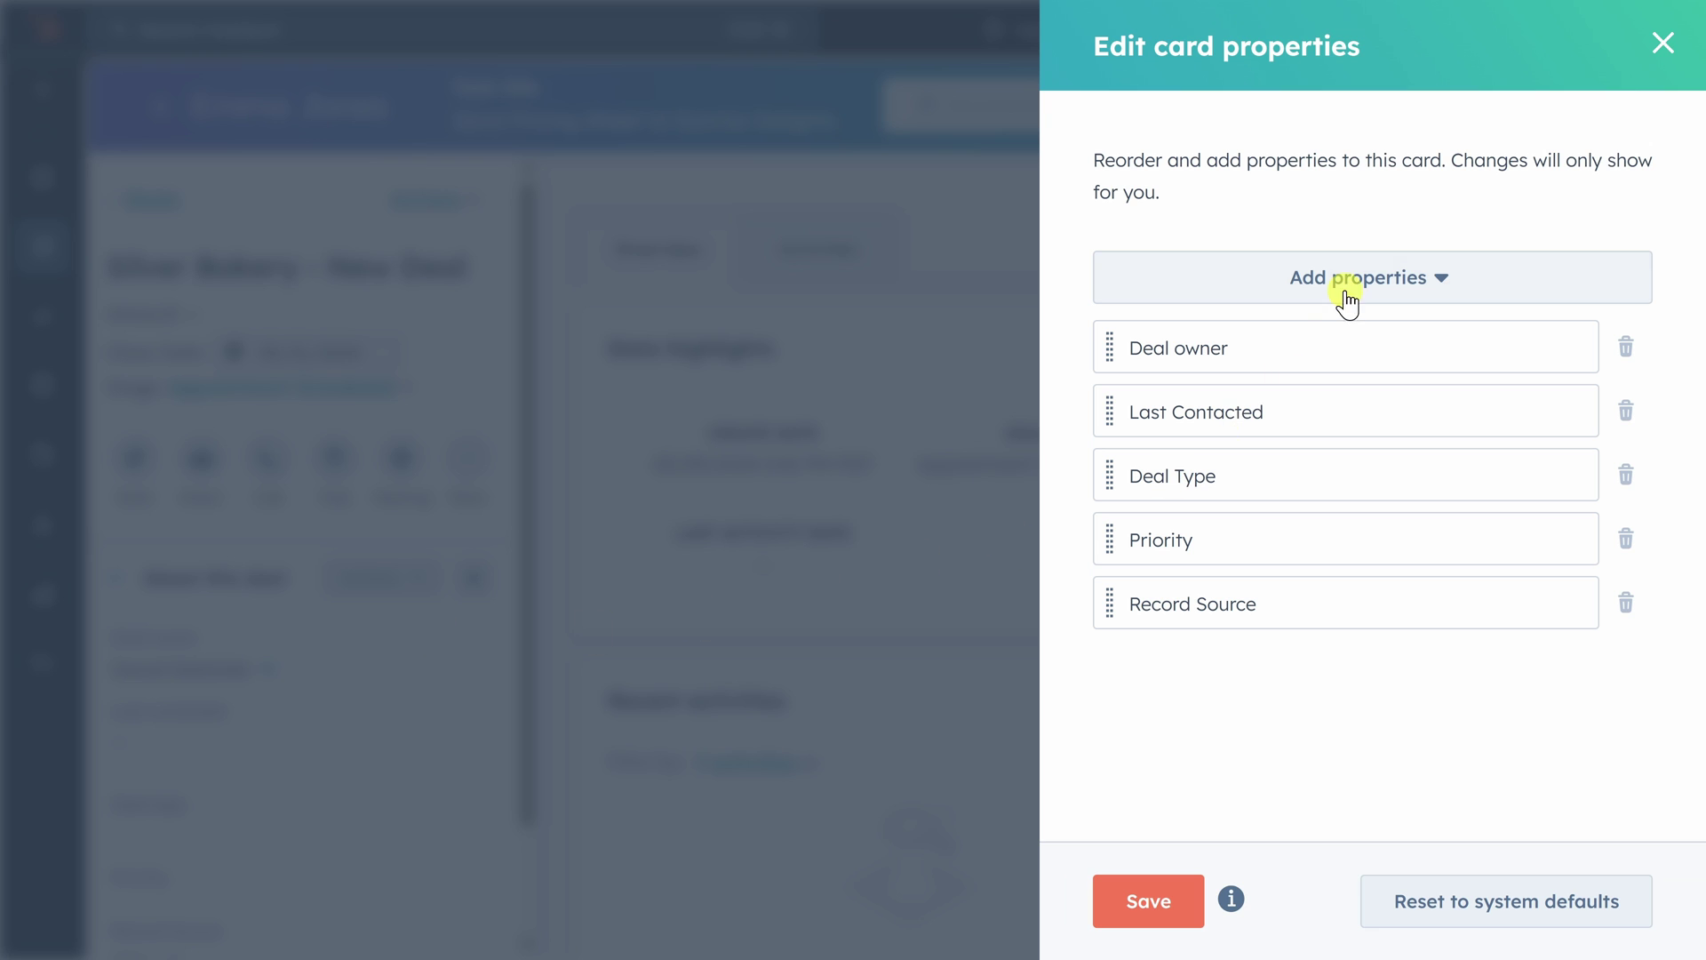
{"action": "left_click", "coordinate": [1349, 283]}
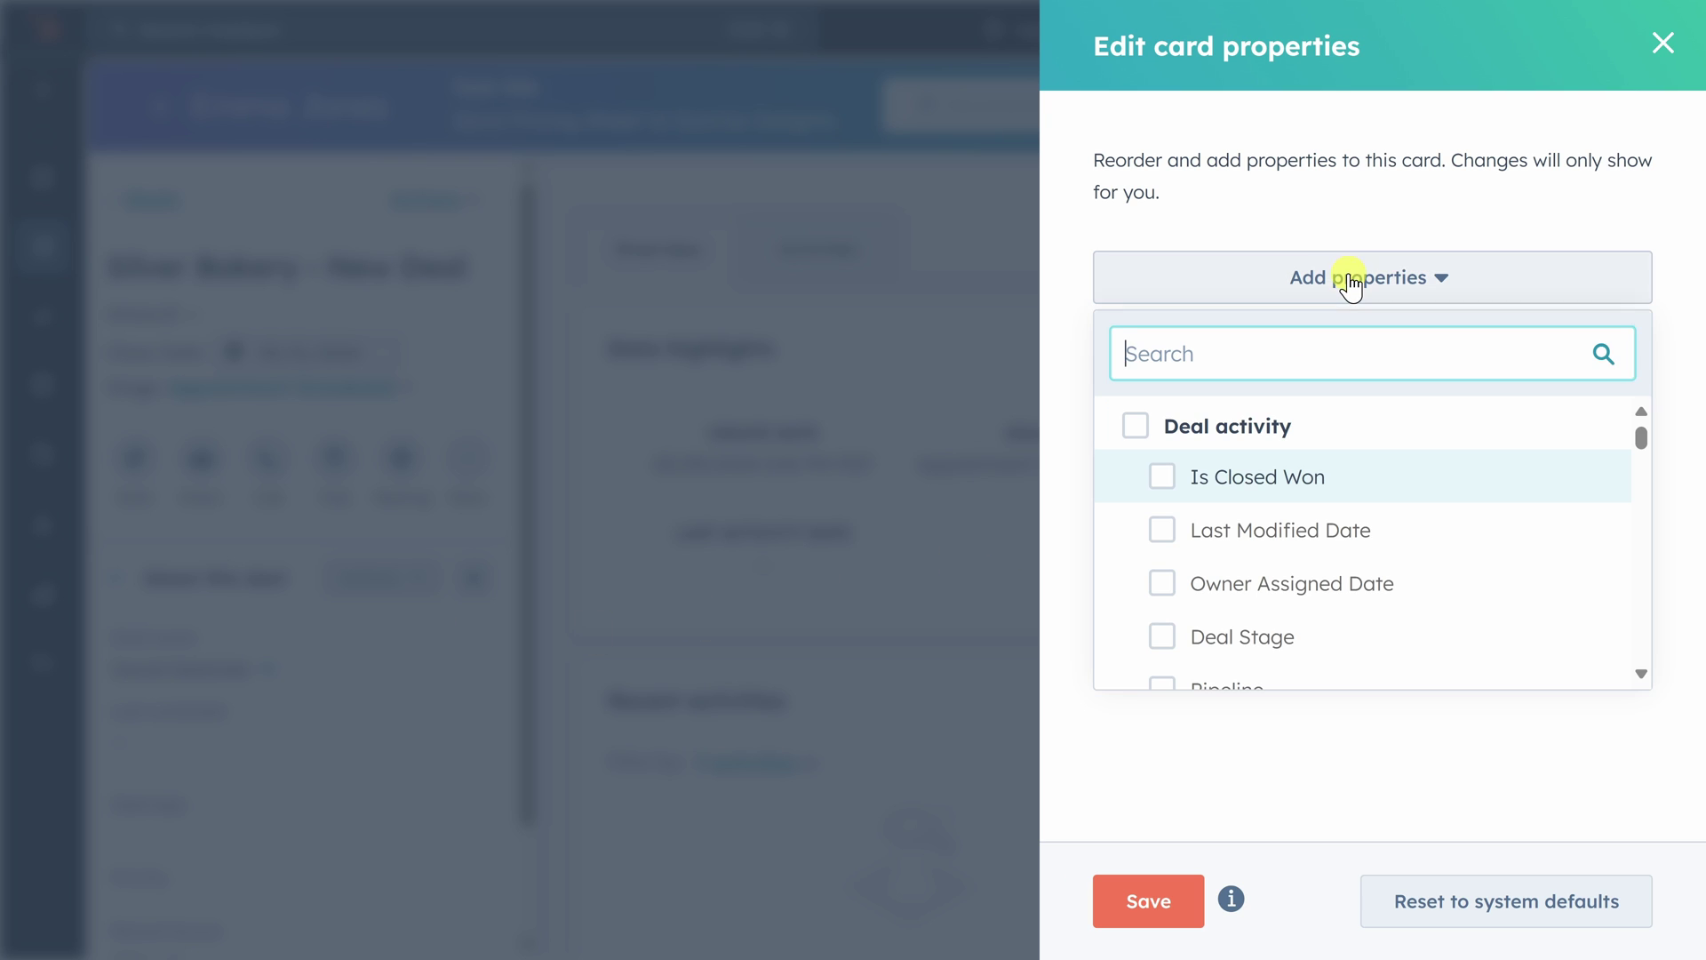
{"action": "type", "text": "ORder s"}
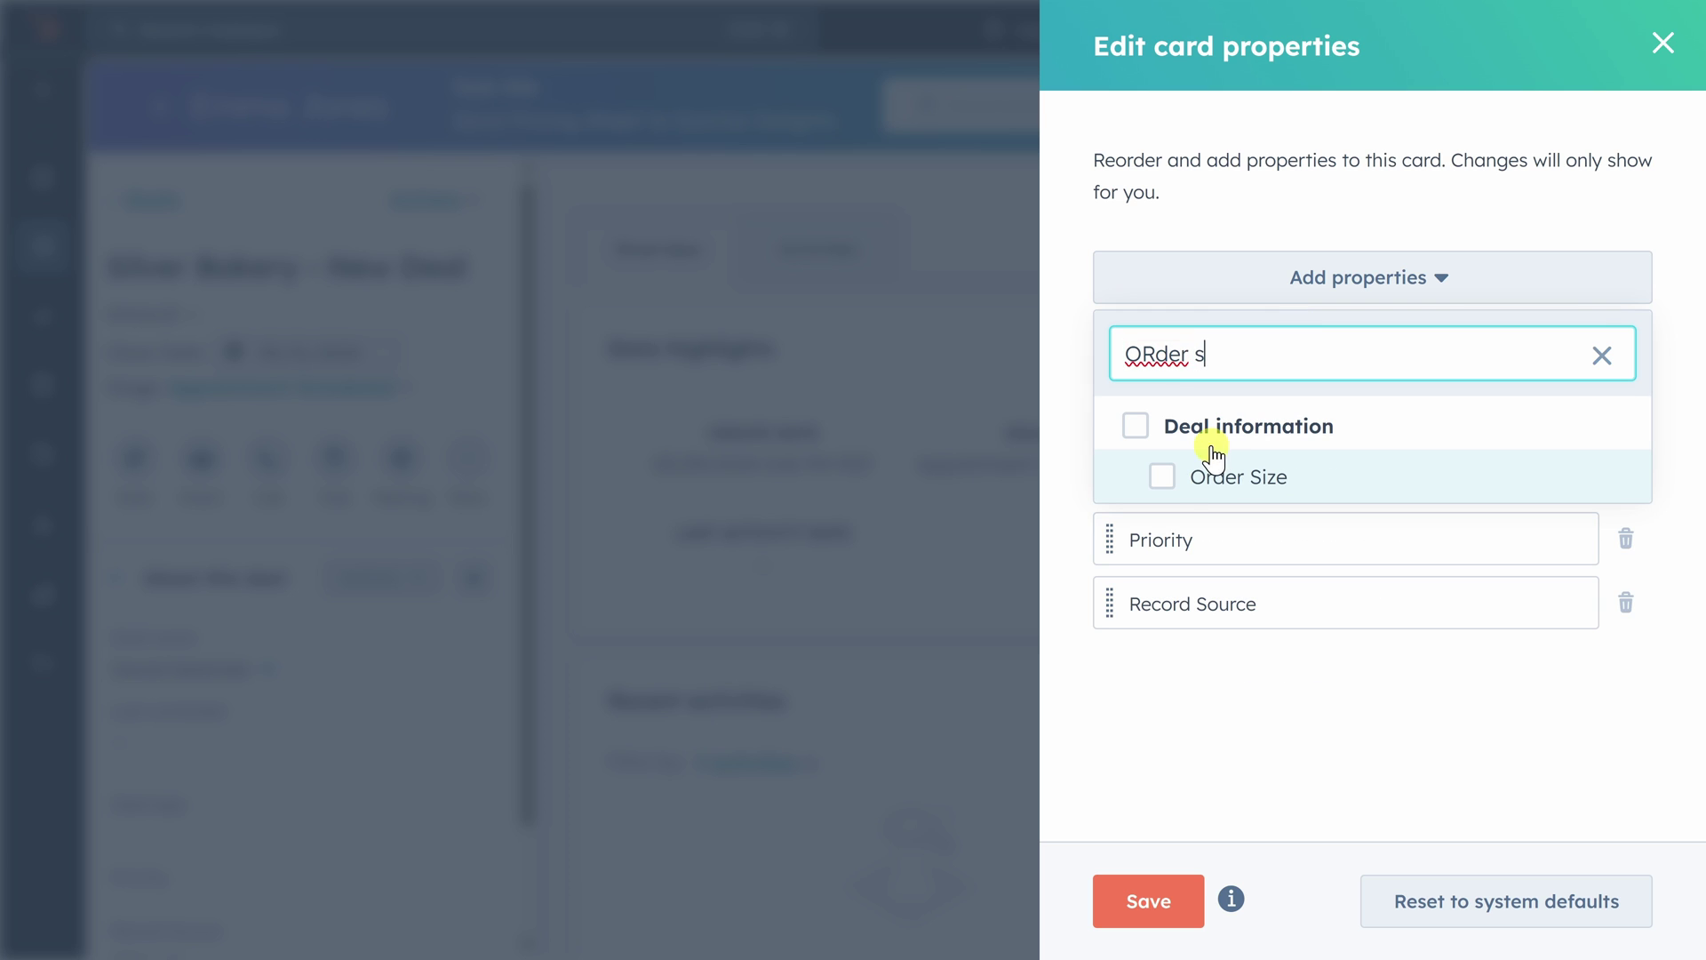
{"action": "left_click", "coordinate": [1162, 477]}
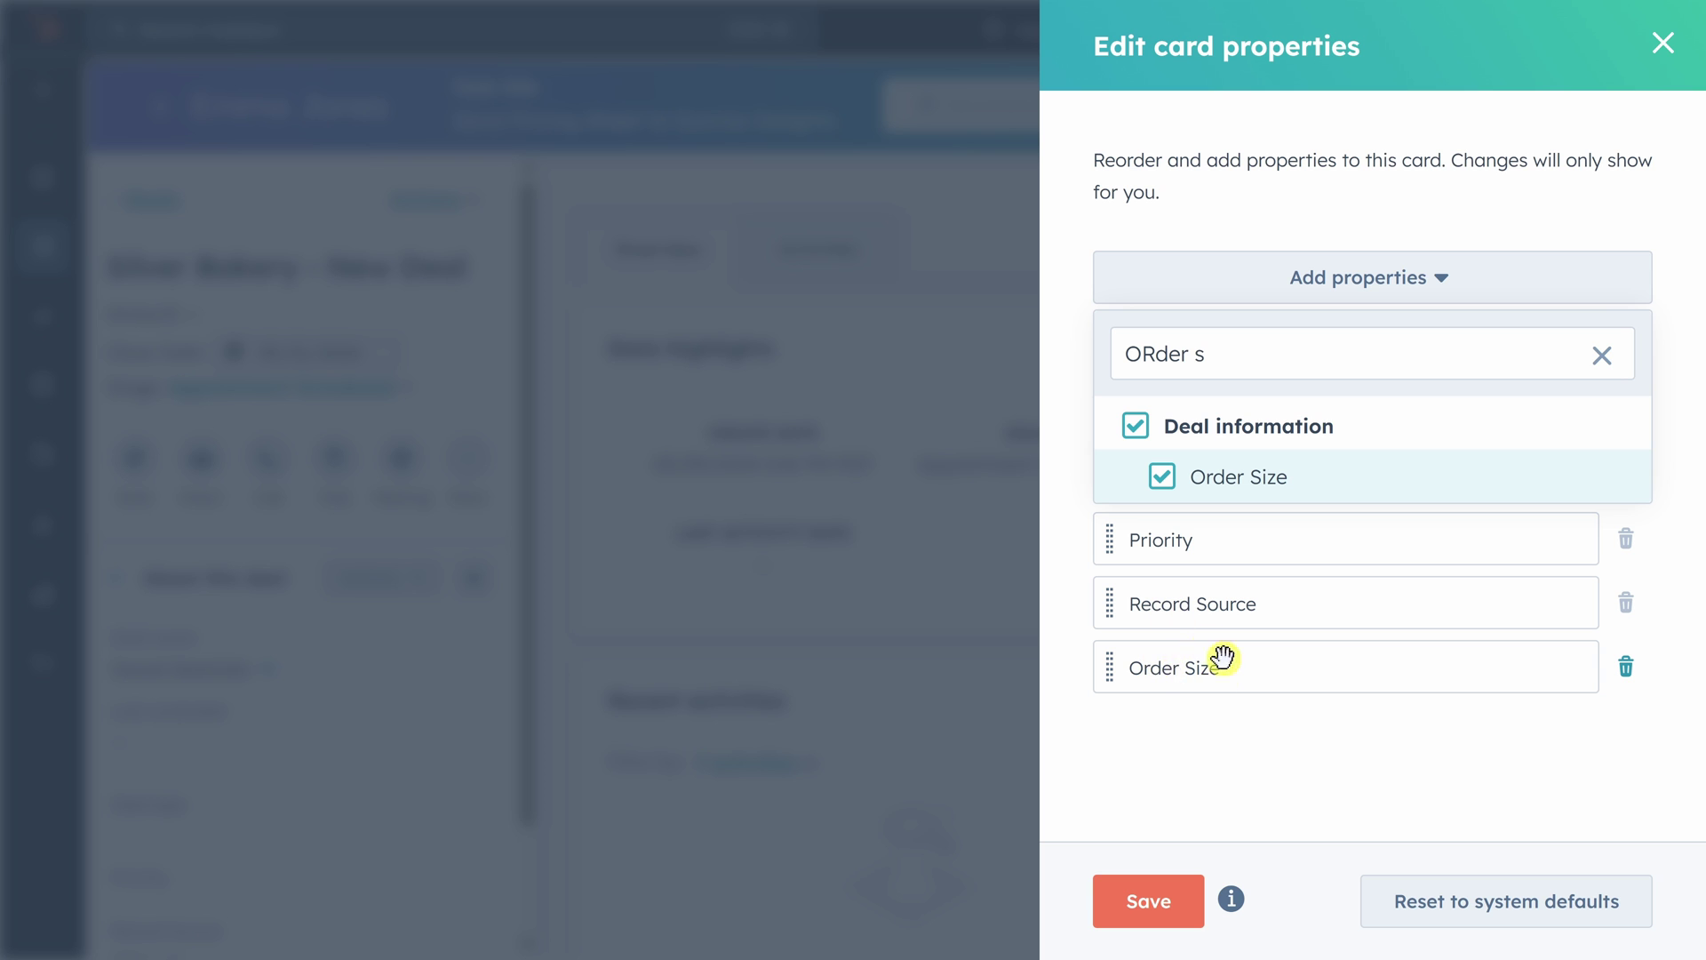
{"action": "left_click", "coordinate": [1167, 758]}
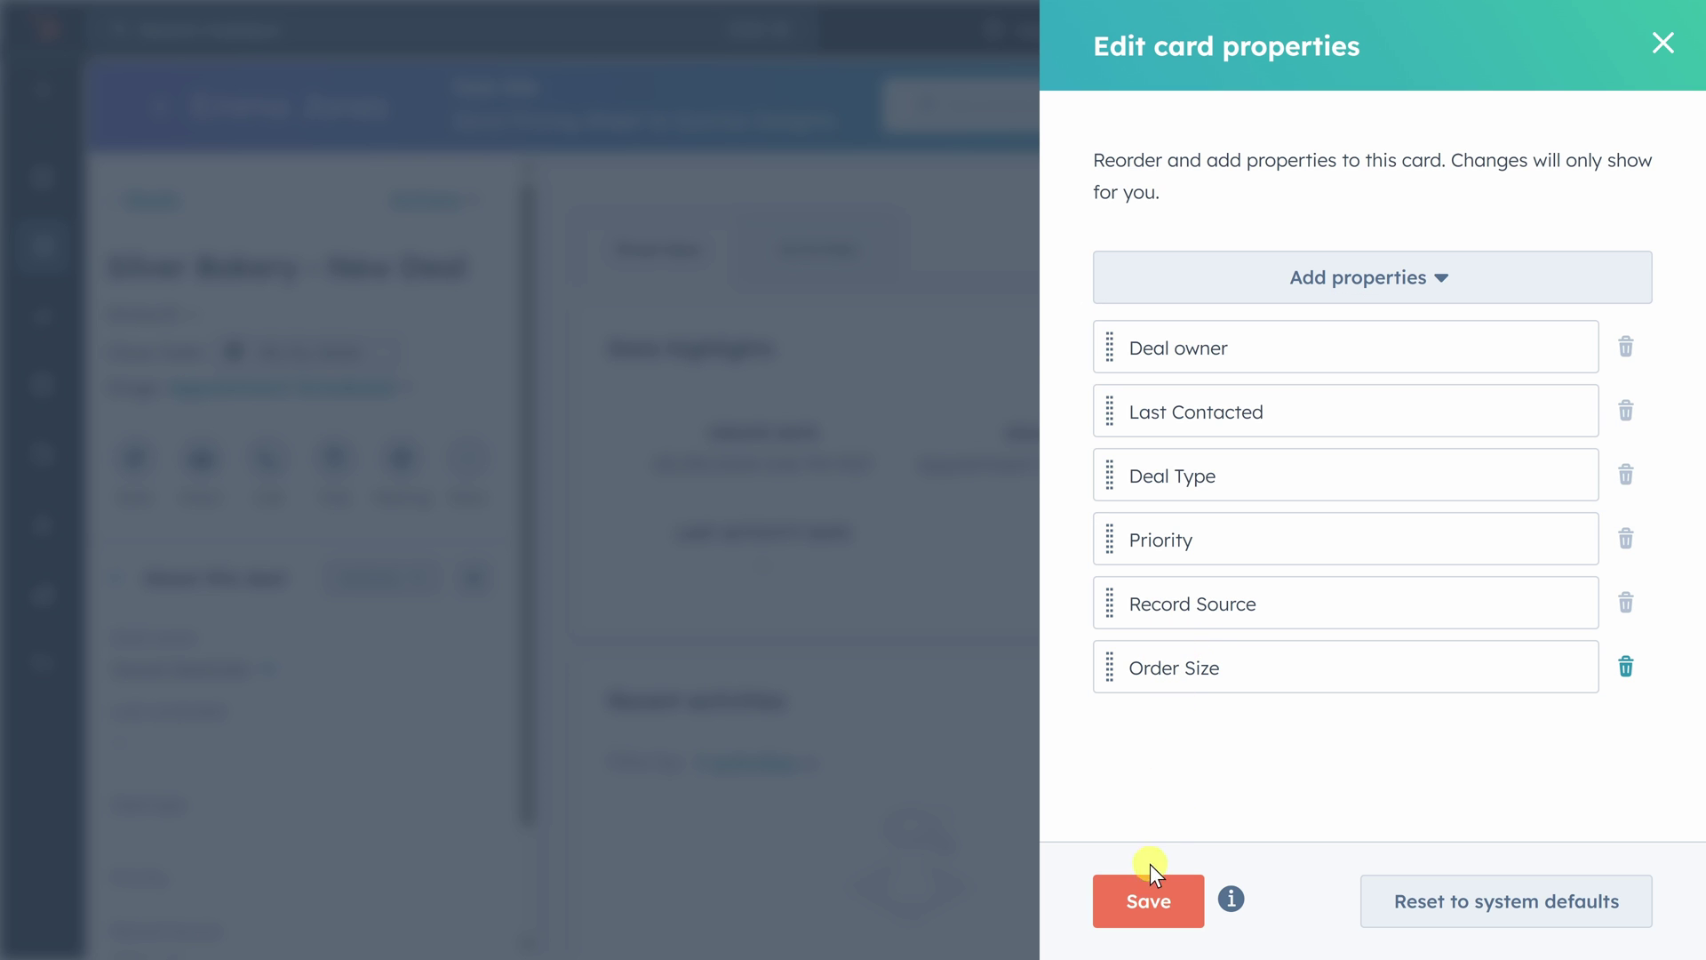
{"action": "left_click", "coordinate": [1149, 900]}
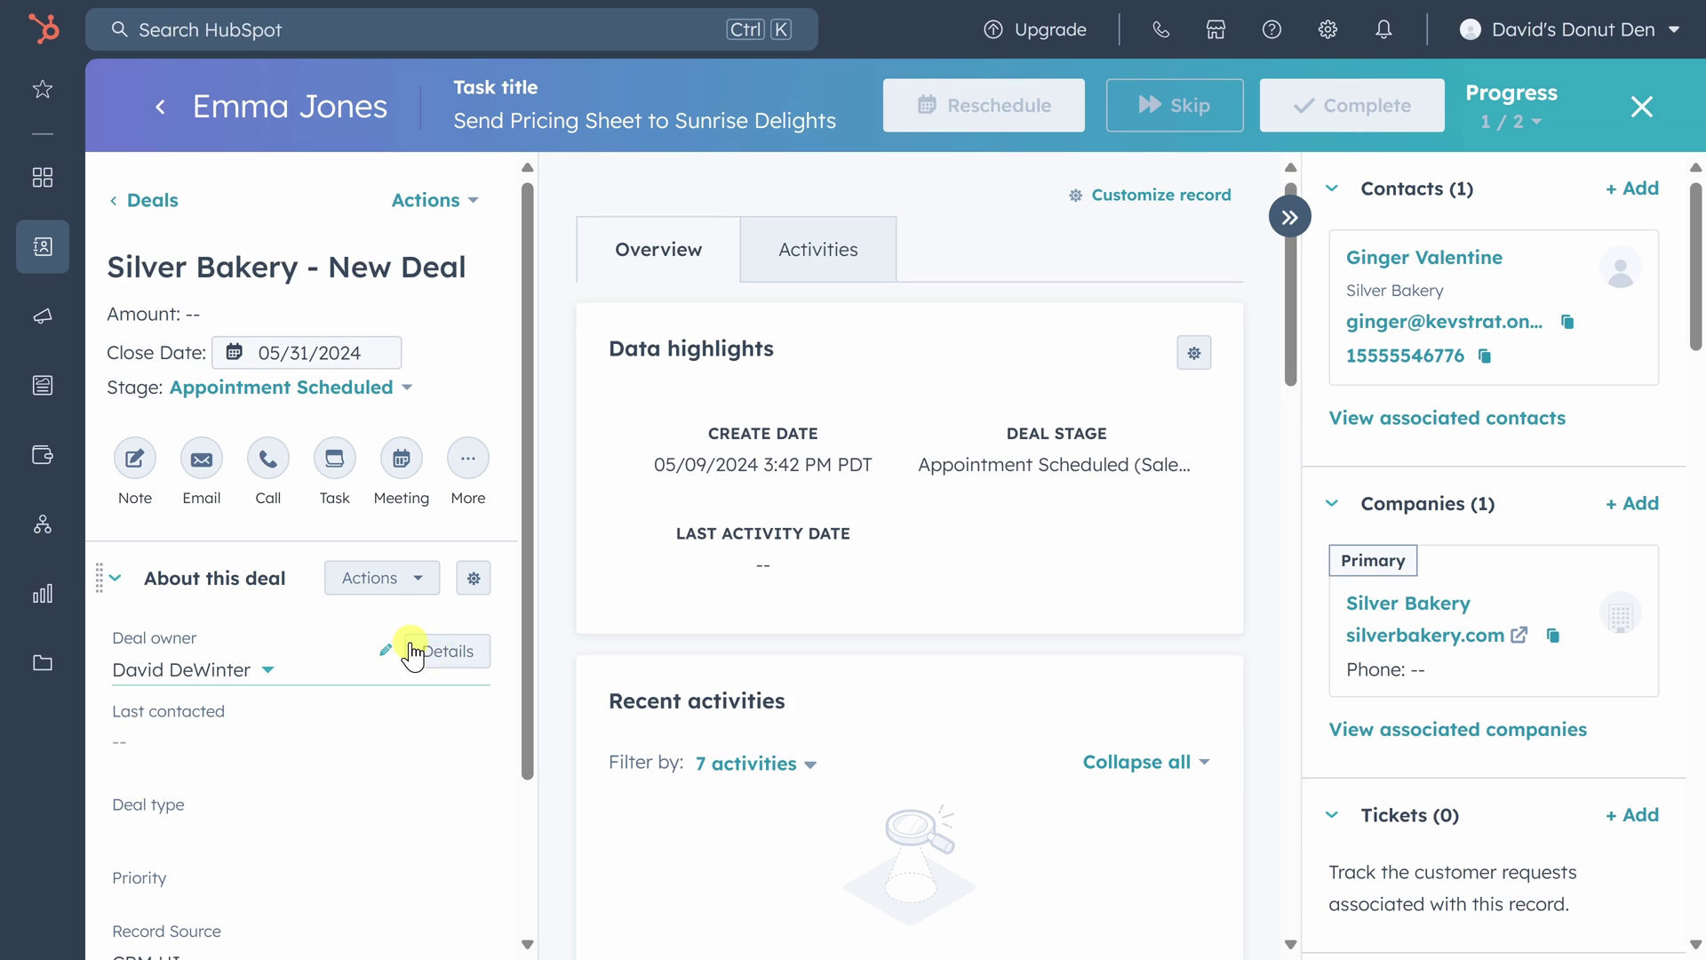
Enter 25 in the empty Order Size field on About this deal and save.
{"action": "scroll", "coordinate": [282, 613], "scroll_direction": "down", "scroll_amount": 3}
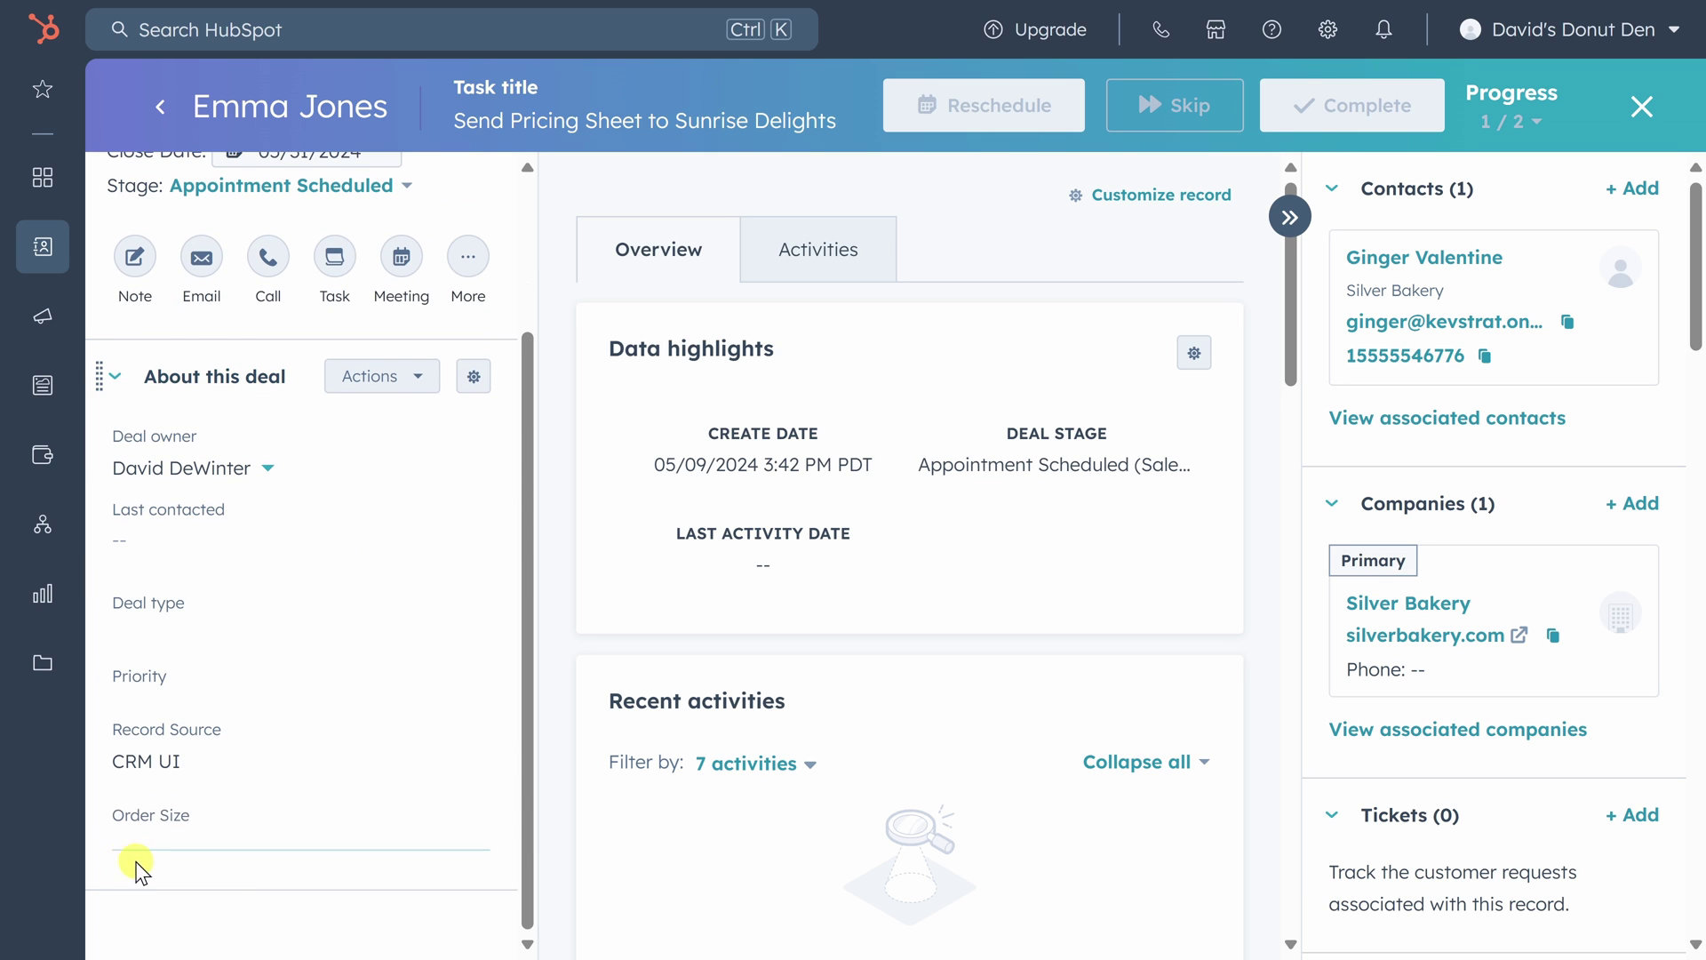
{"action": "left_click", "coordinate": [140, 838]}
{"action": "type", "text": "25"}
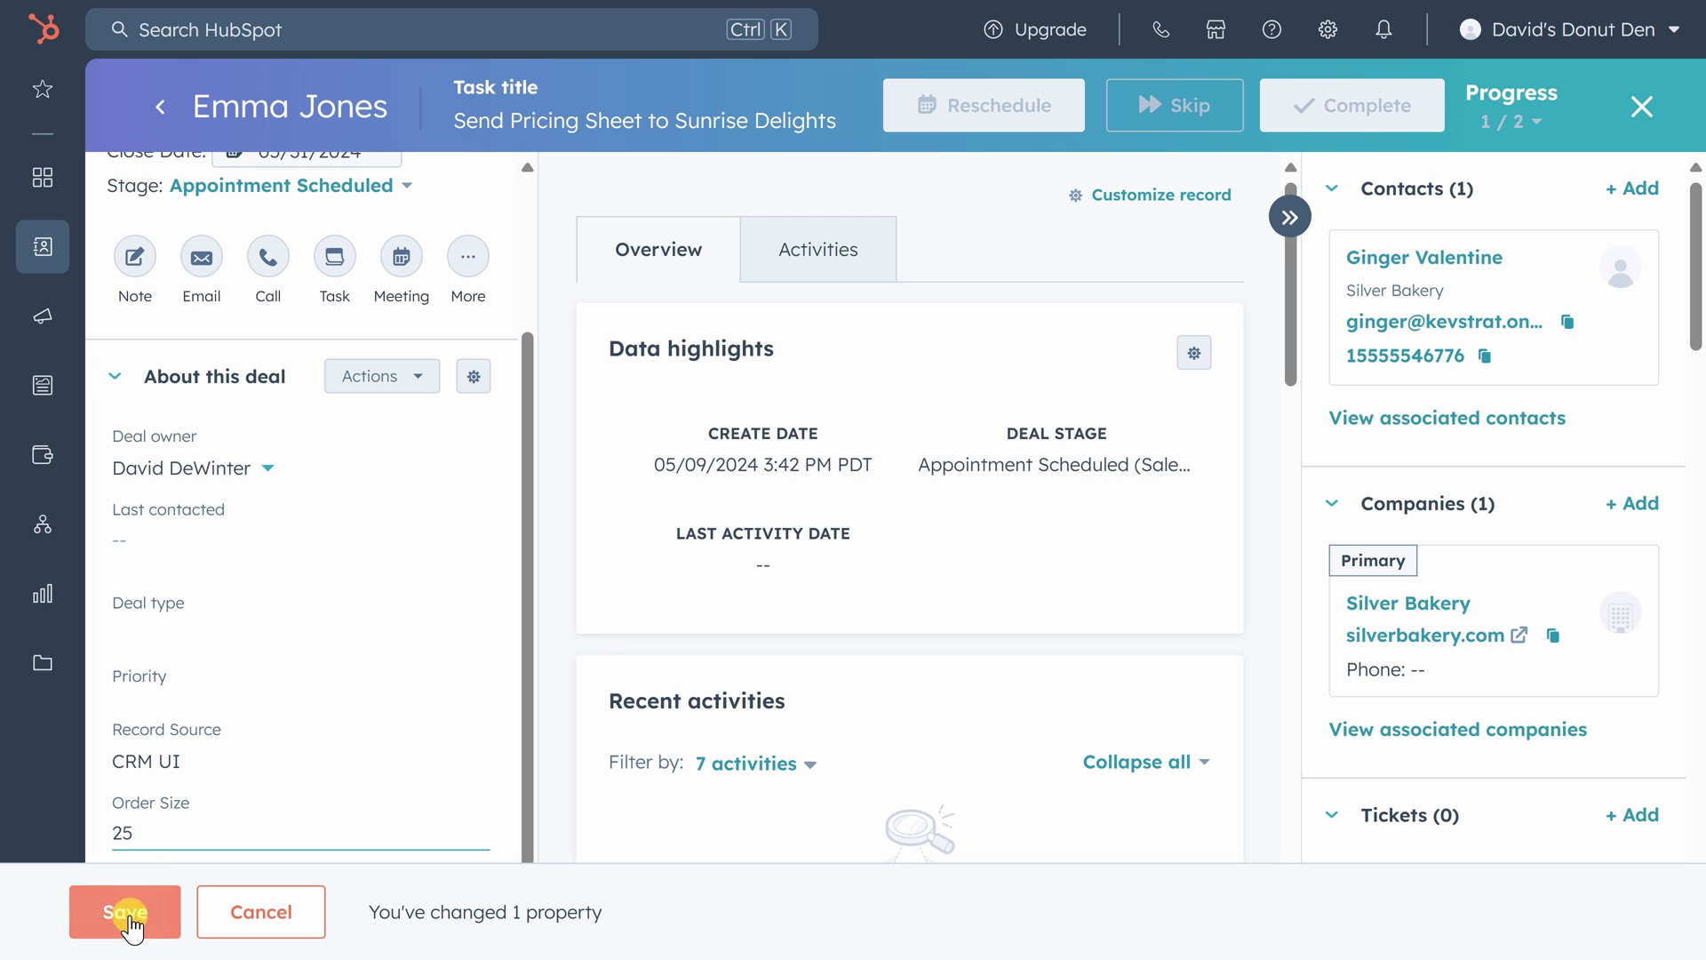
{"action": "left_click", "coordinate": [127, 915]}
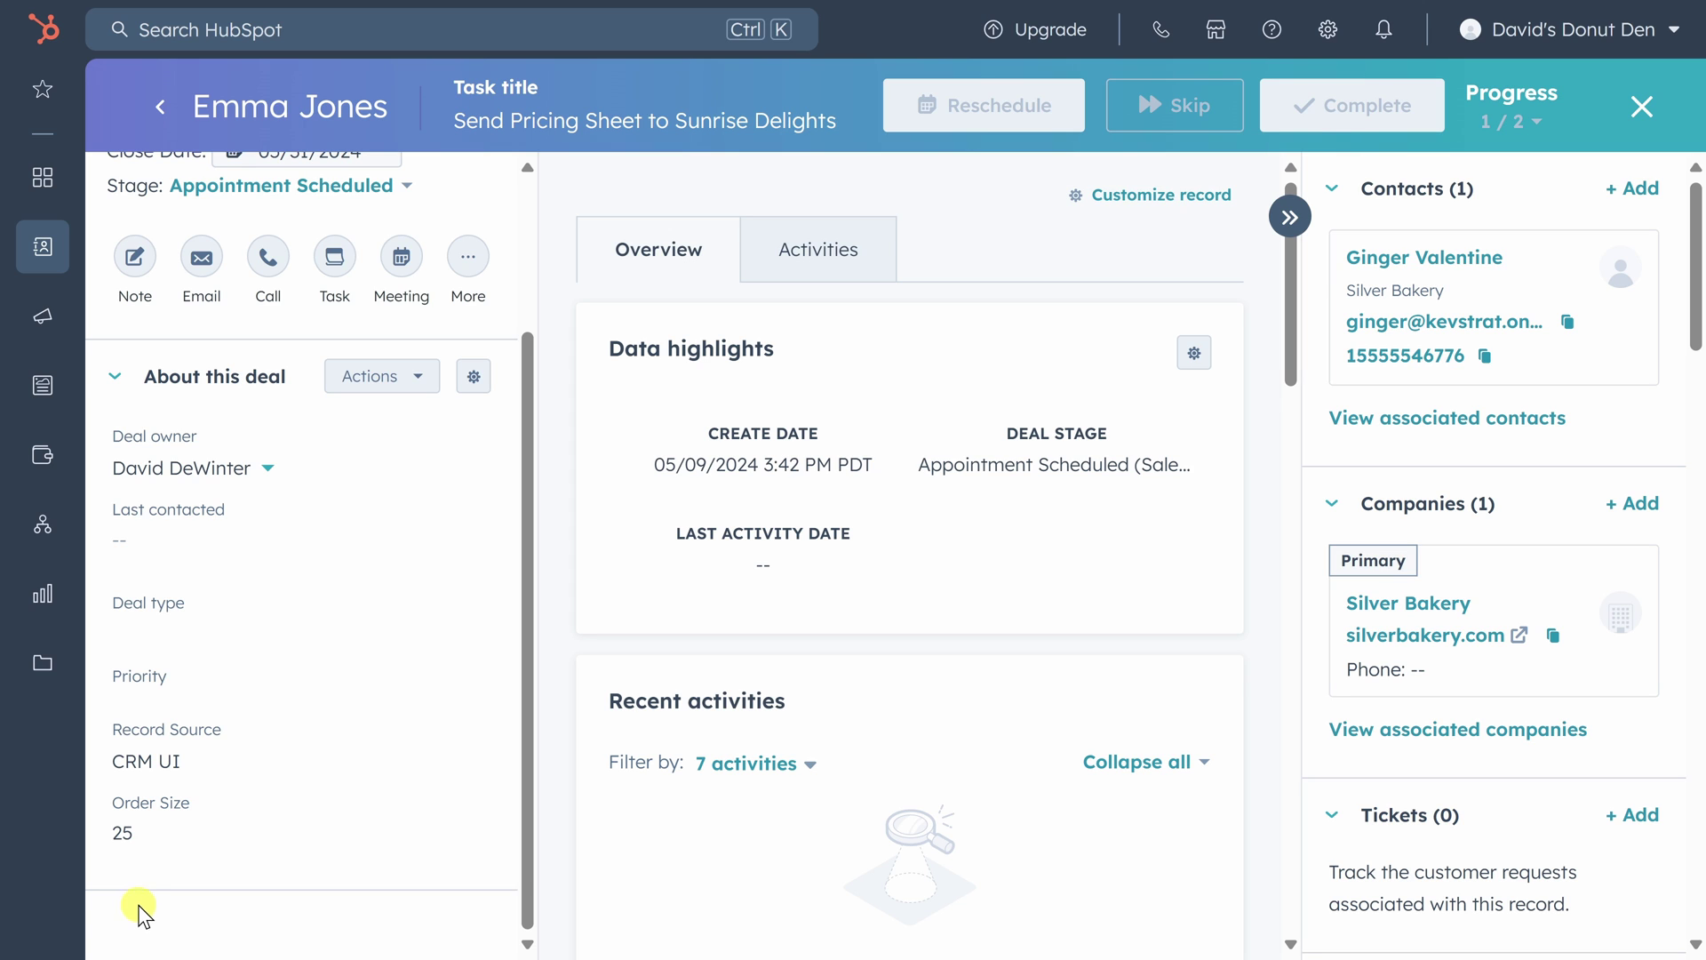
Create a dashboard named Sales from the Sales template under Reporting & Data, then open it.
{"action": "mouse_move", "coordinate": [76, 590]}
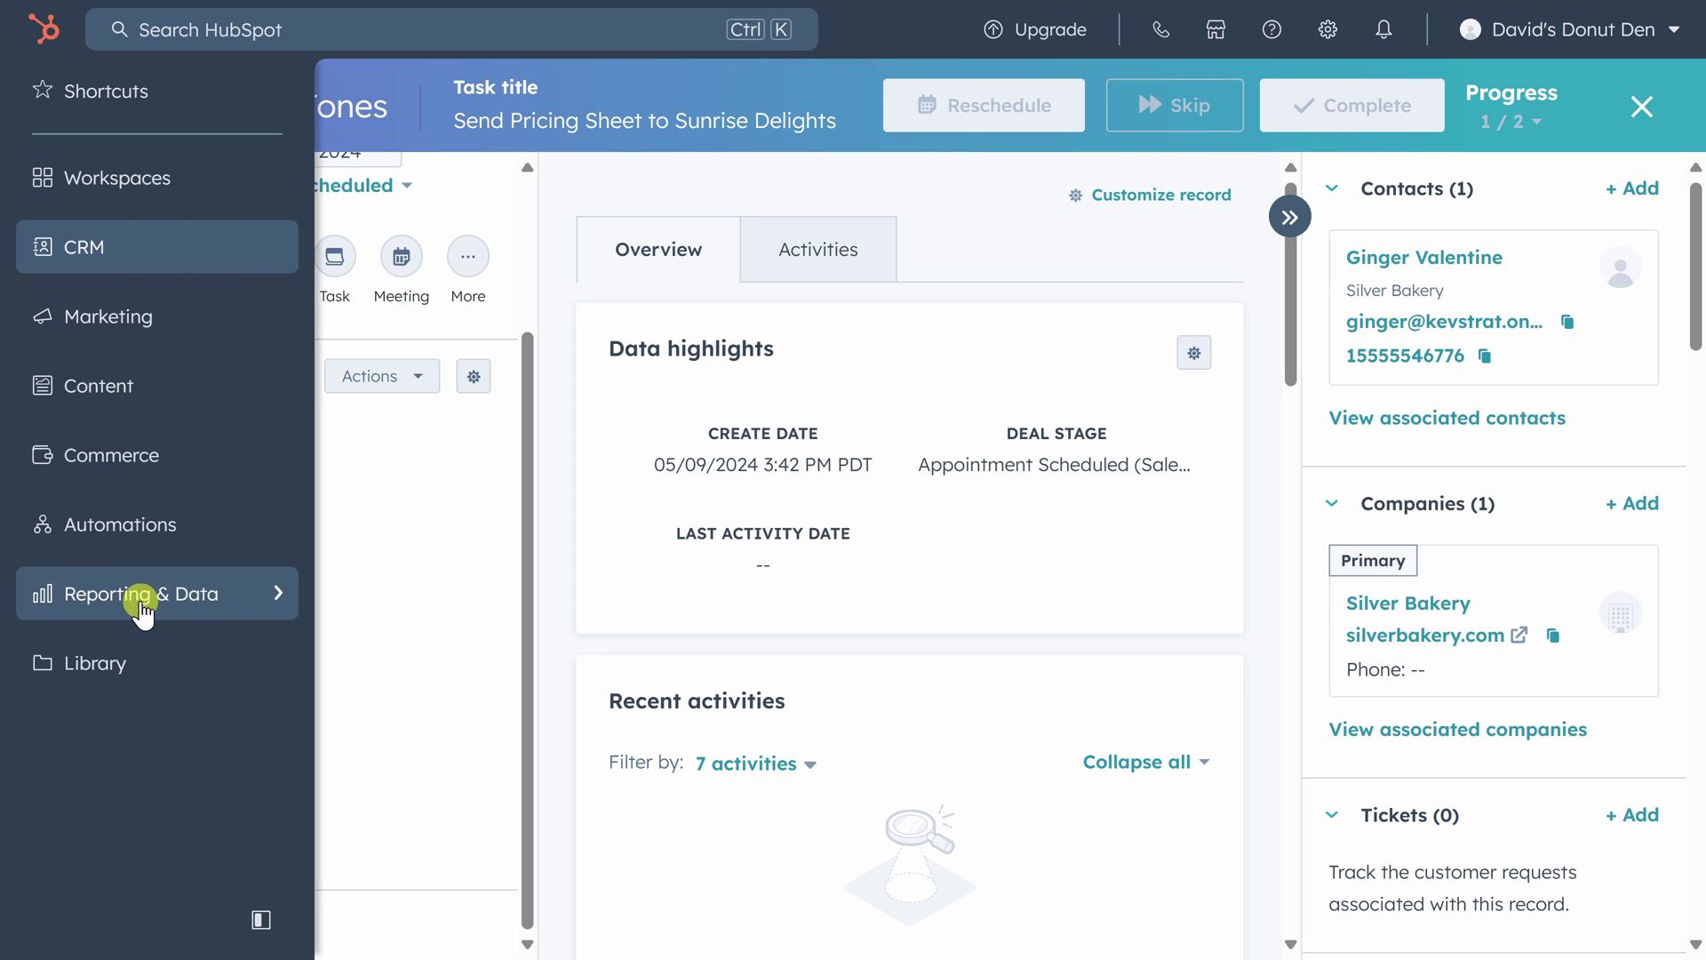
{"action": "mouse_move", "coordinate": [206, 611]}
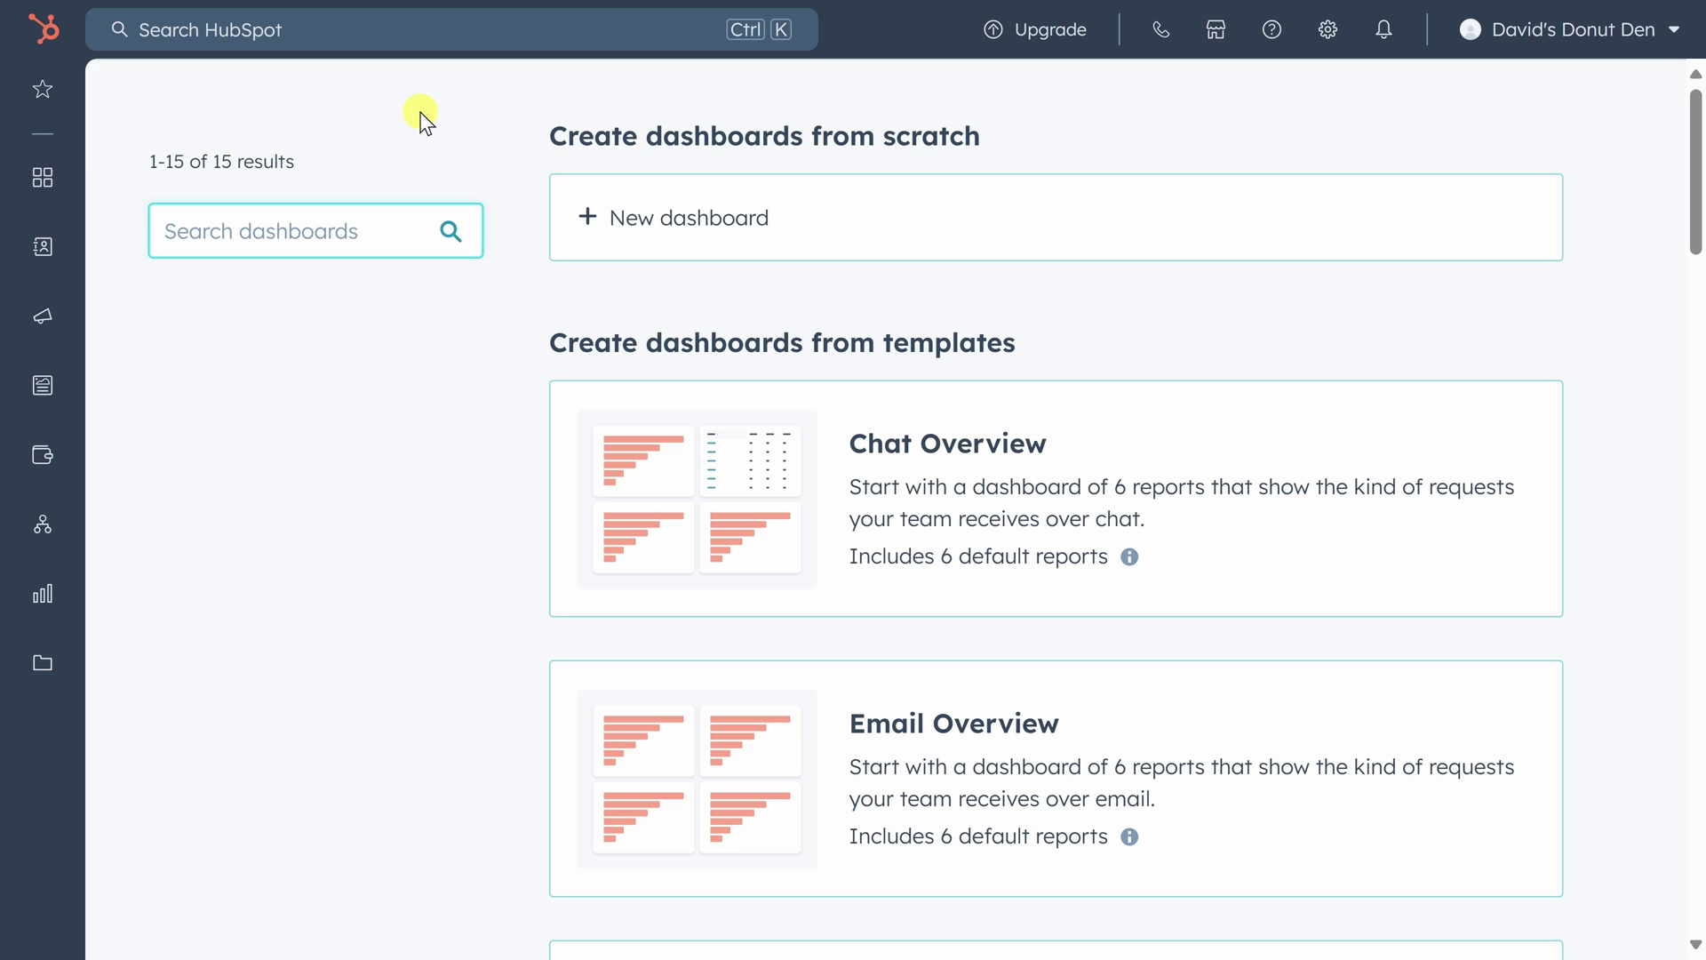
{"action": "type", "text": "sales"}
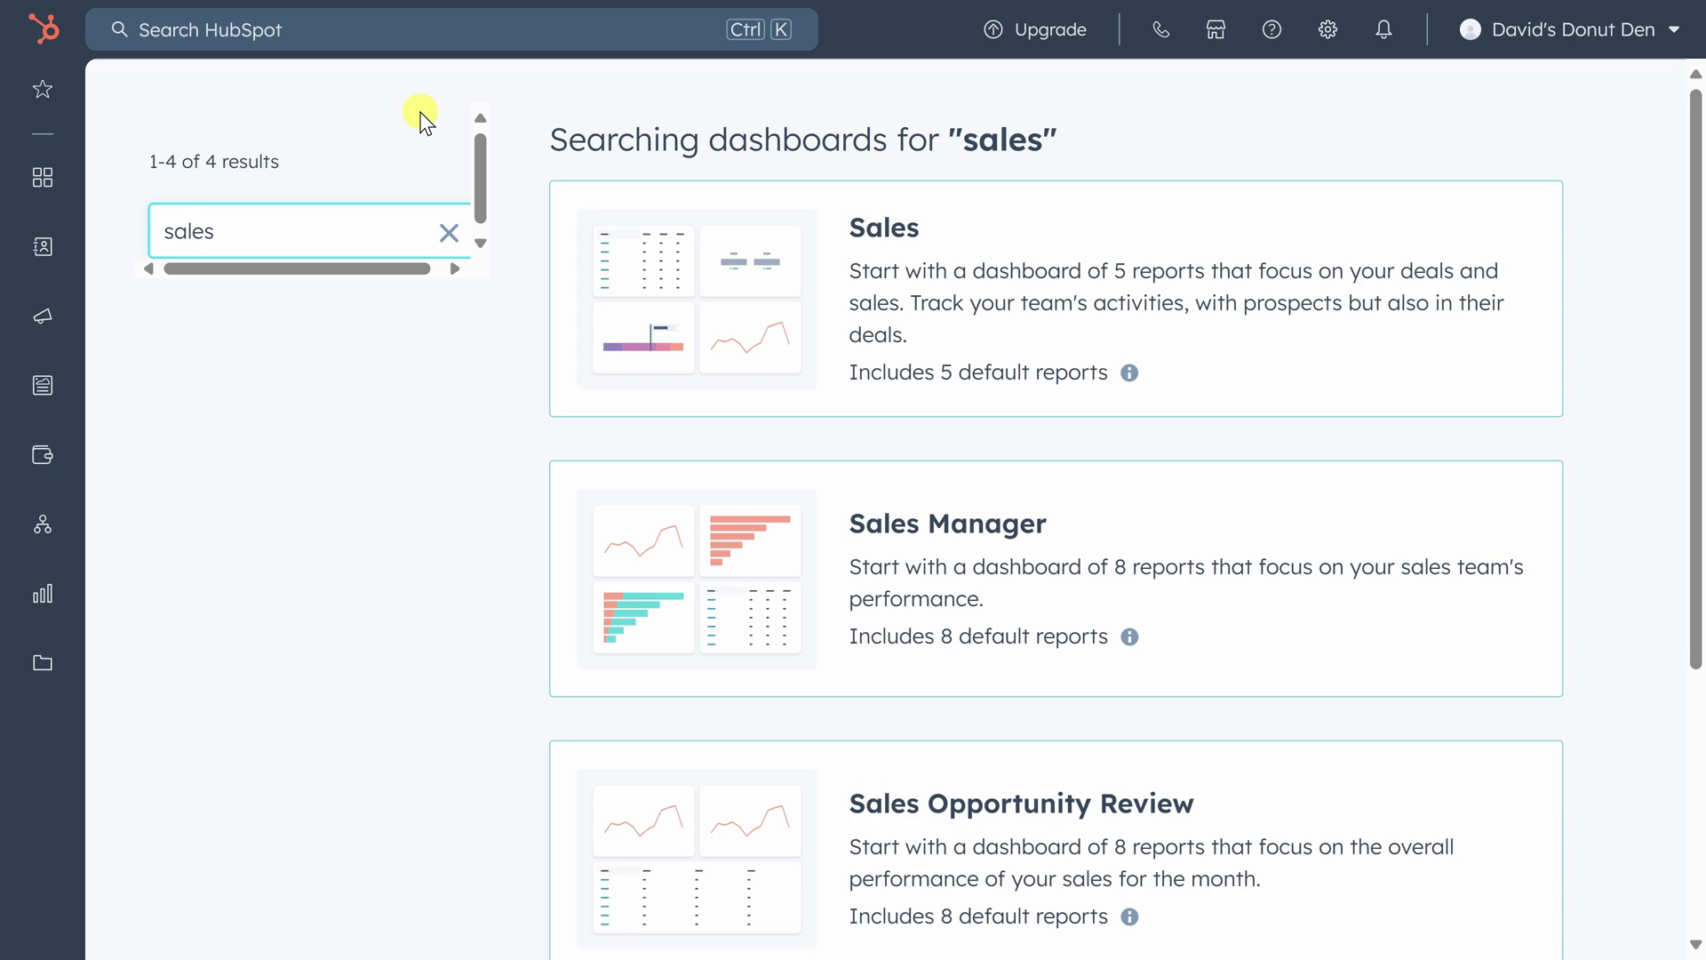
{"action": "left_click", "coordinate": [942, 311]}
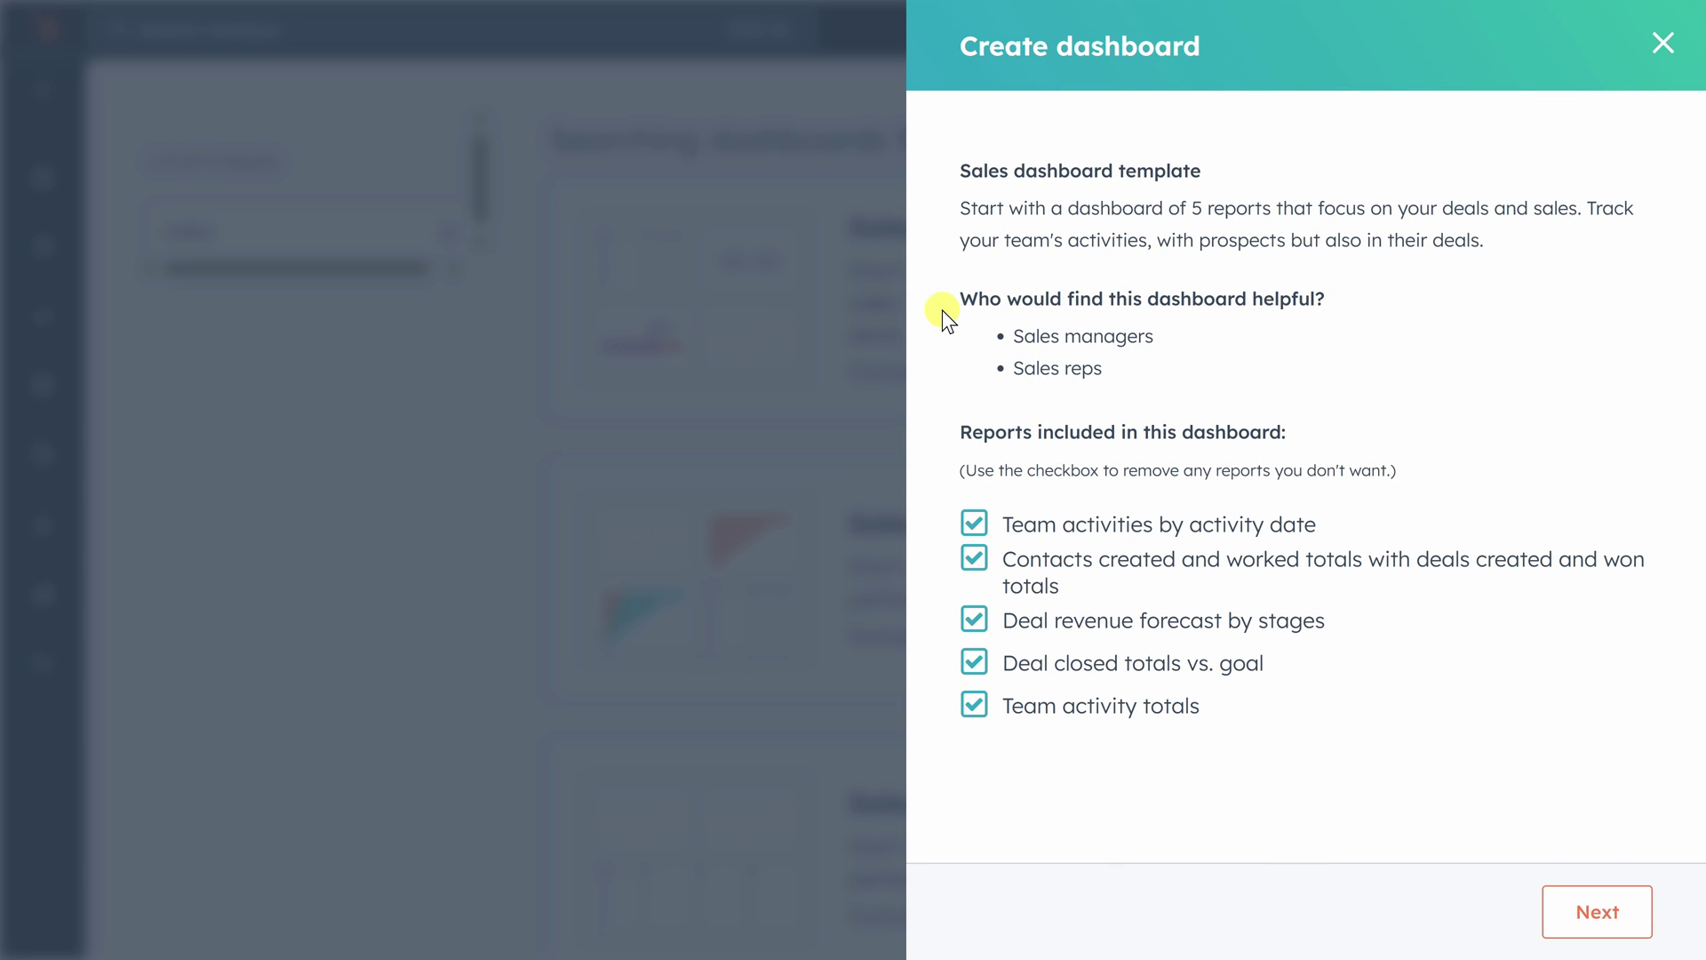
{"action": "left_click", "coordinate": [1594, 922]}
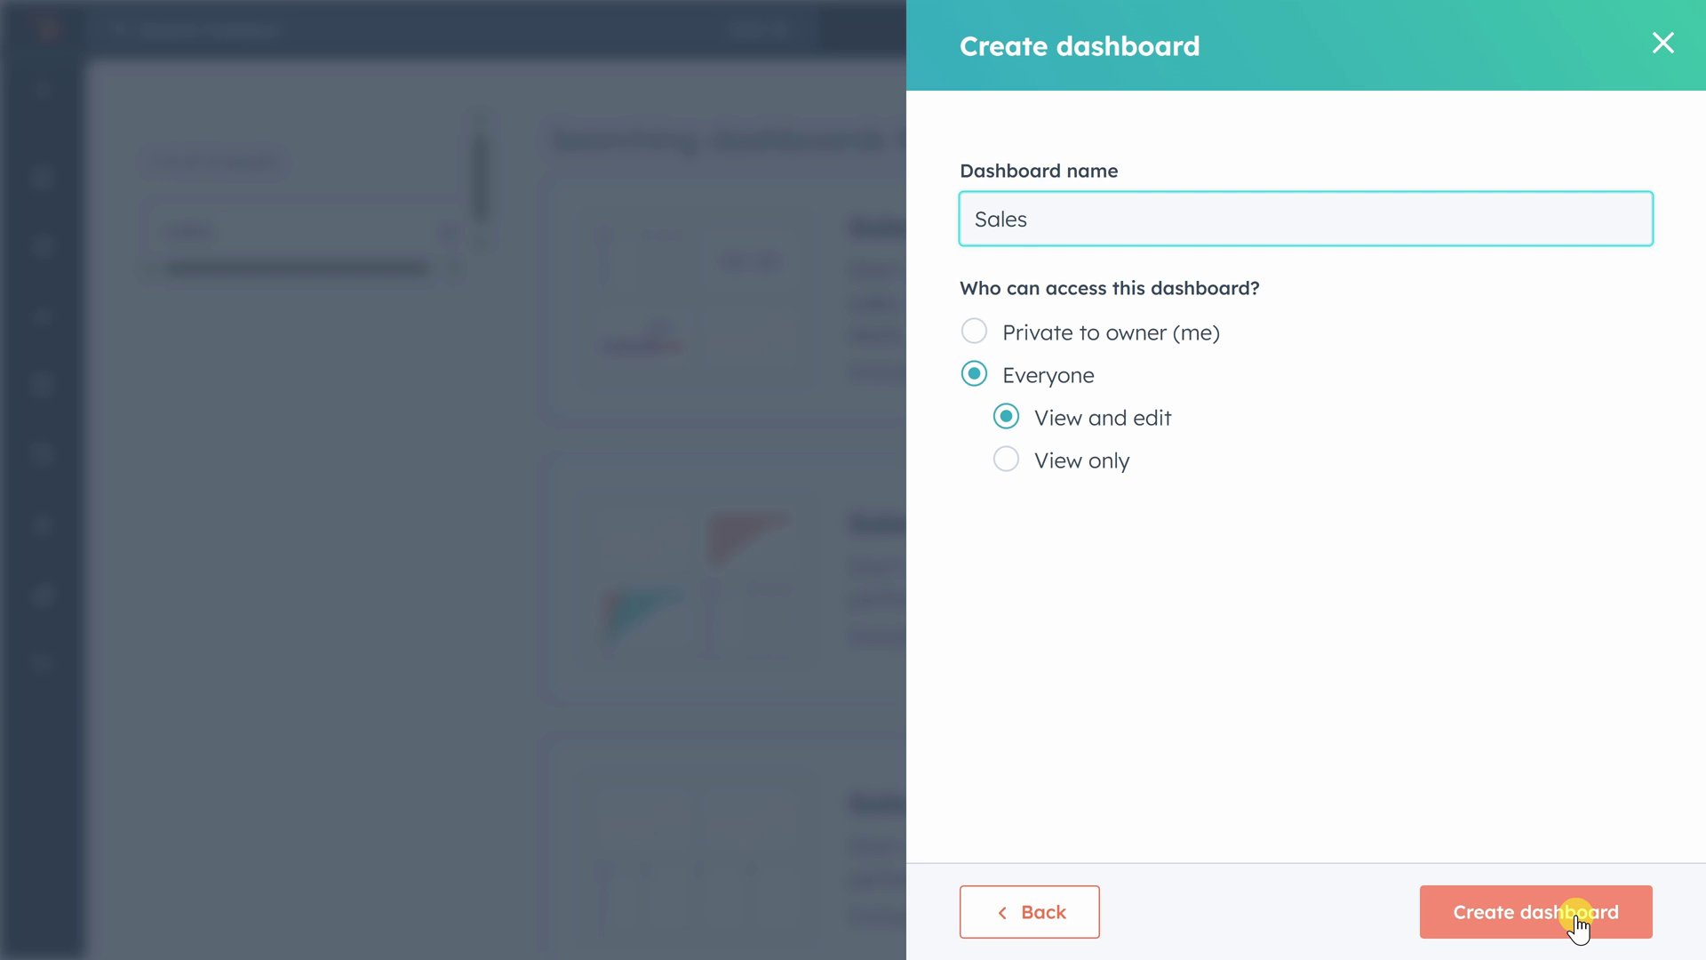
{"action": "left_click", "coordinate": [1579, 924]}
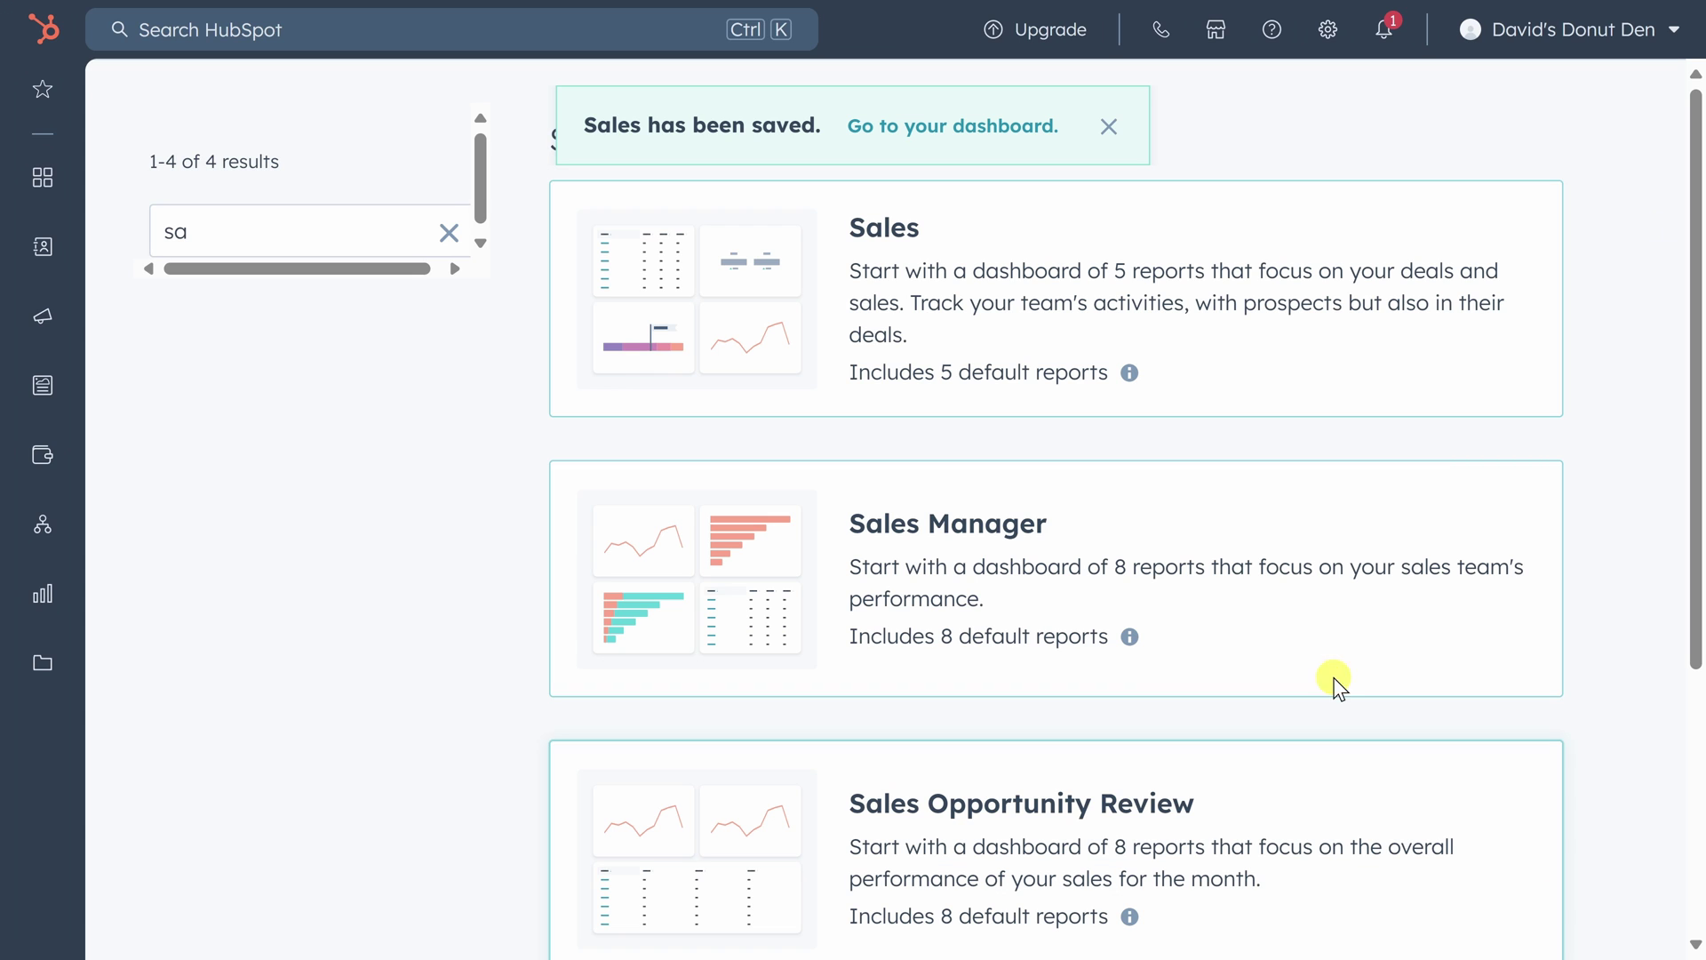
{"action": "left_click", "coordinate": [1000, 125]}
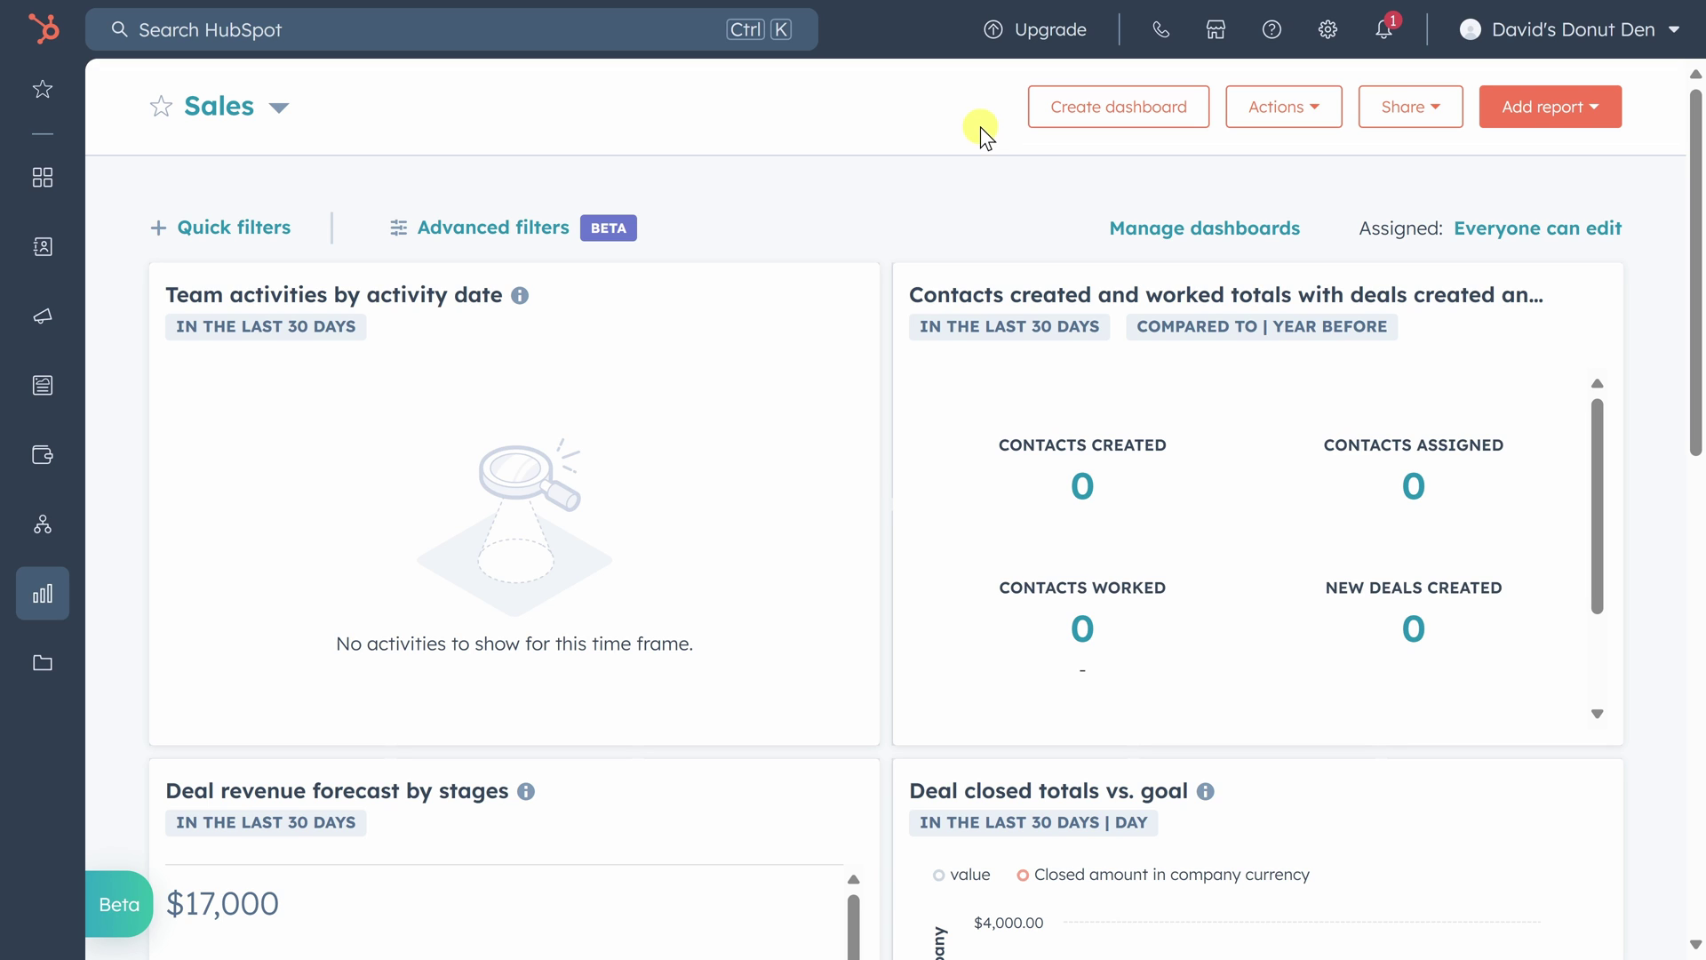
Add a Date range quick filter to the Sales dashboard.
{"action": "left_click", "coordinate": [257, 229]}
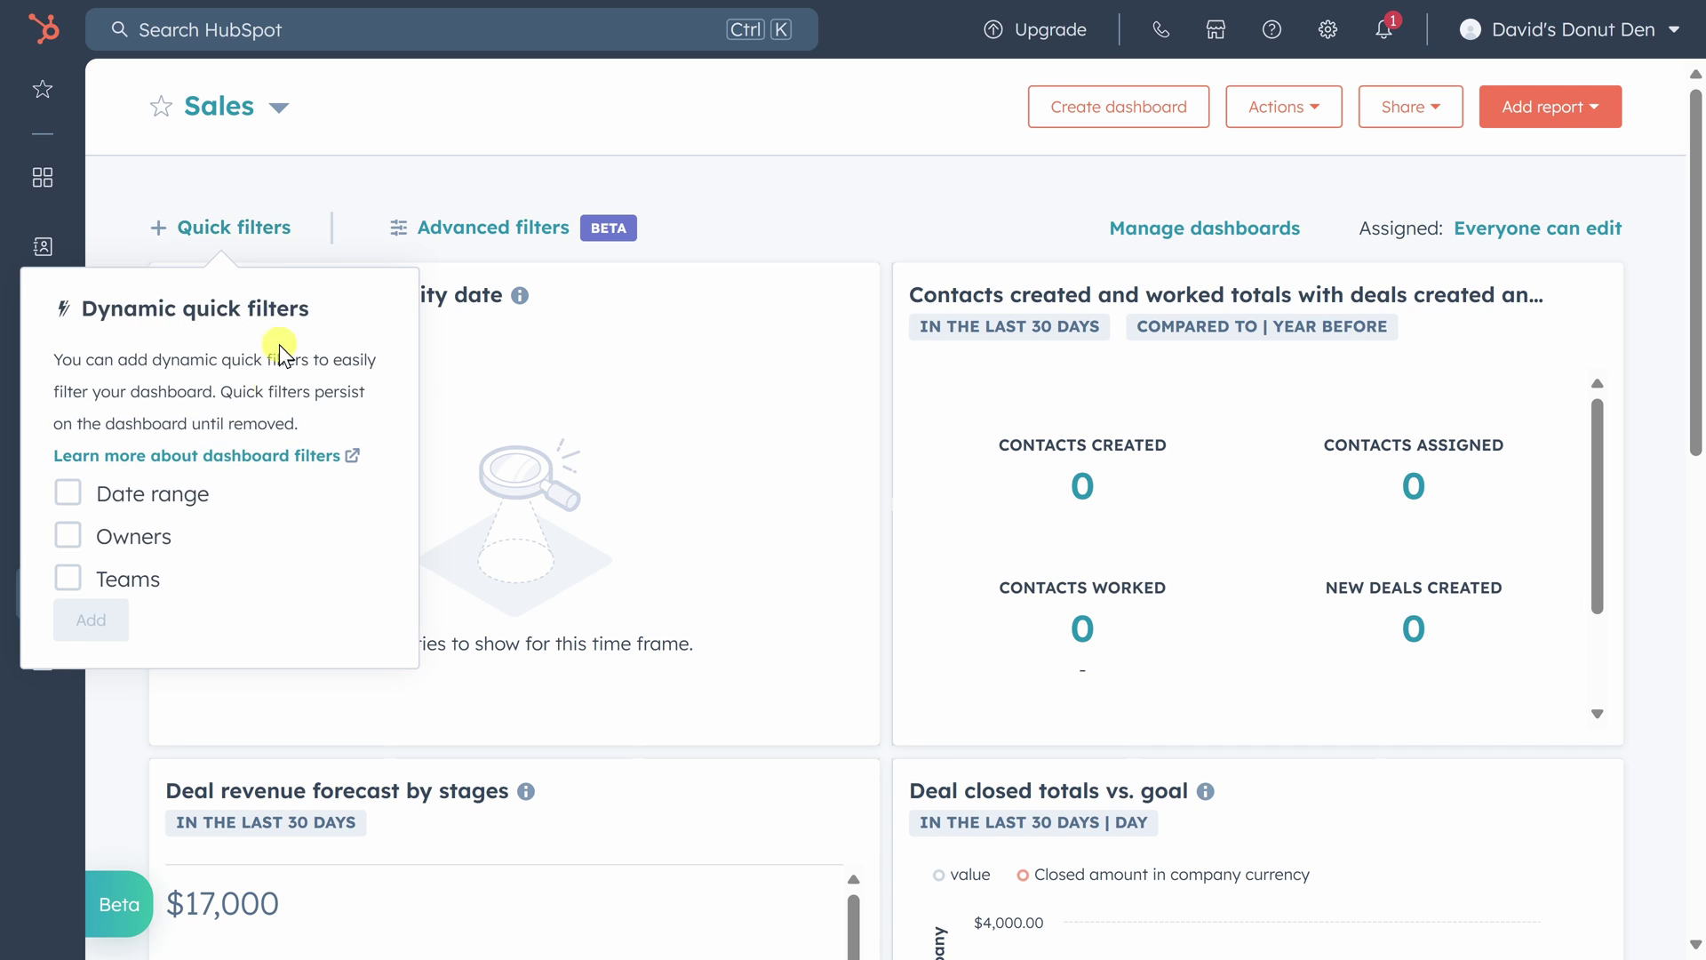
{"action": "left_click", "coordinate": [183, 496]}
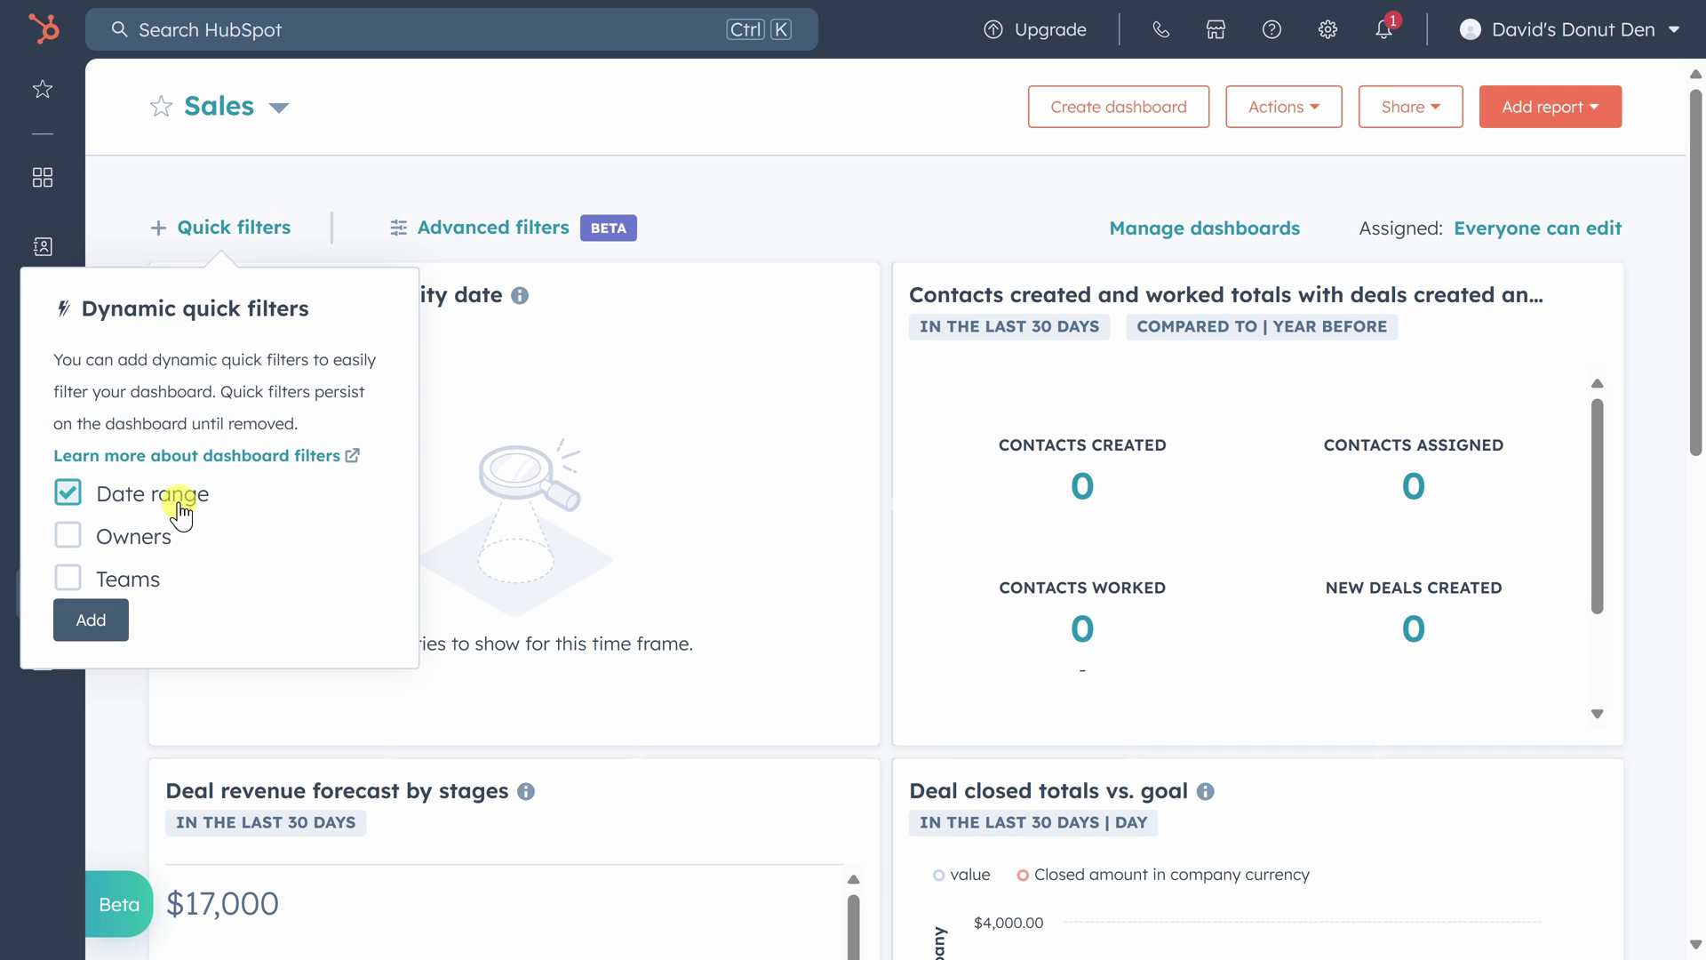
{"action": "left_click", "coordinate": [119, 633]}
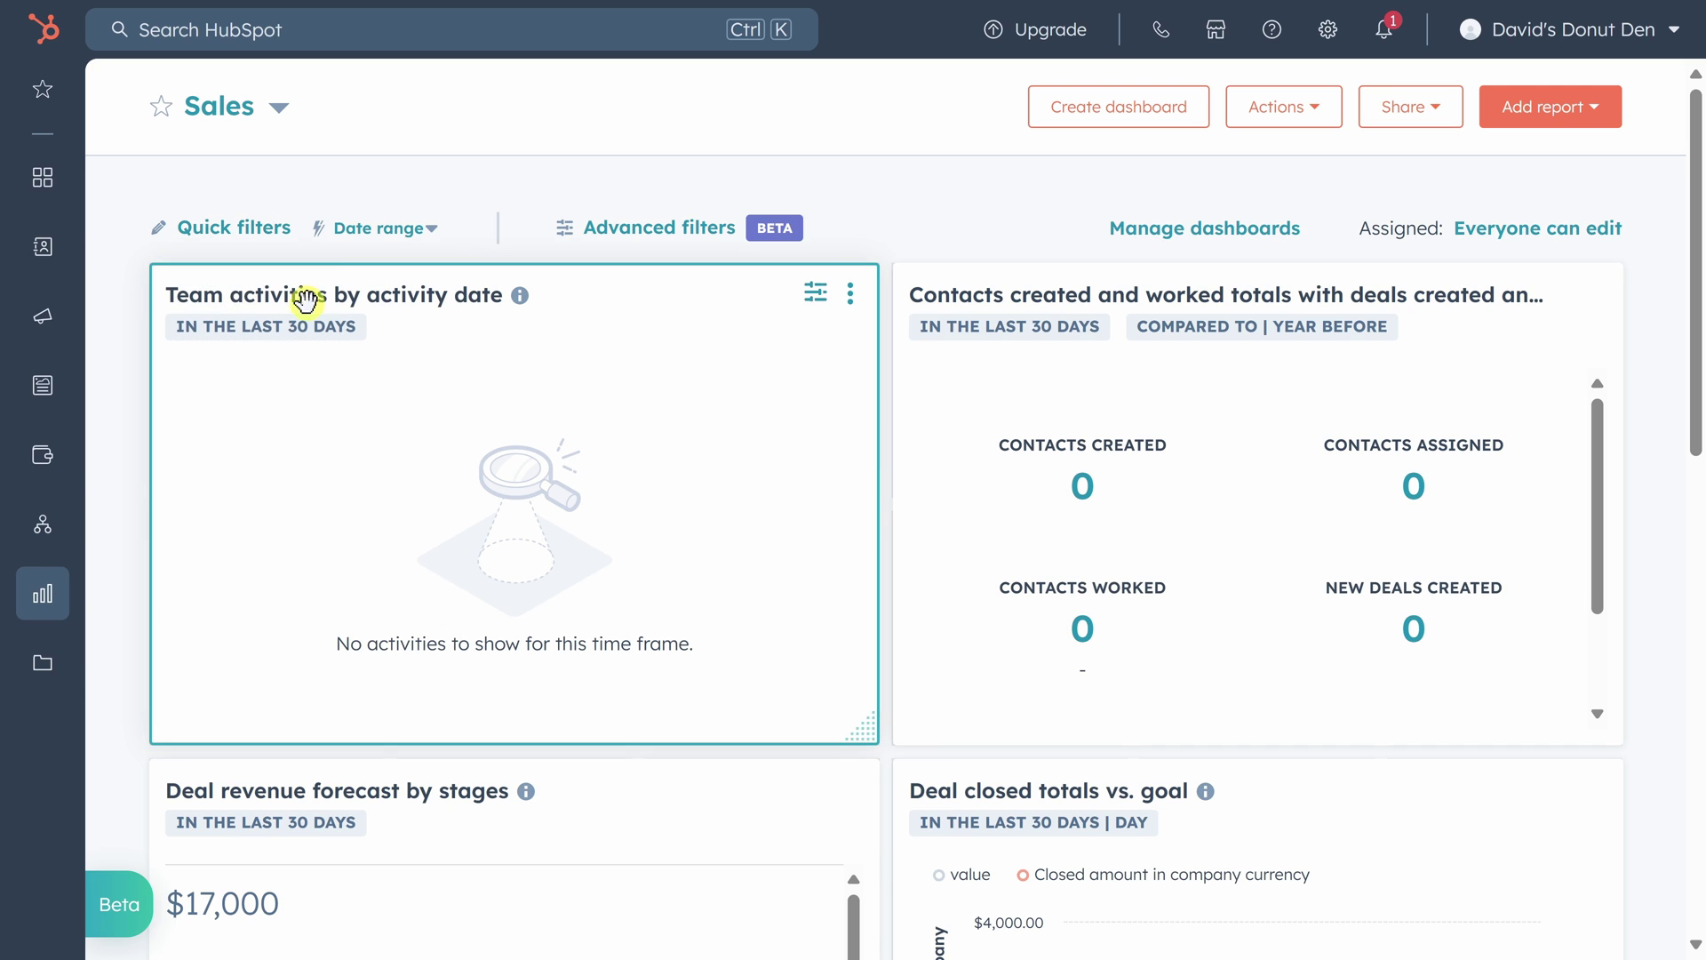
Set the date range filter to 'is after' January 1, 2024 and apply it.
{"action": "left_click", "coordinate": [411, 235]}
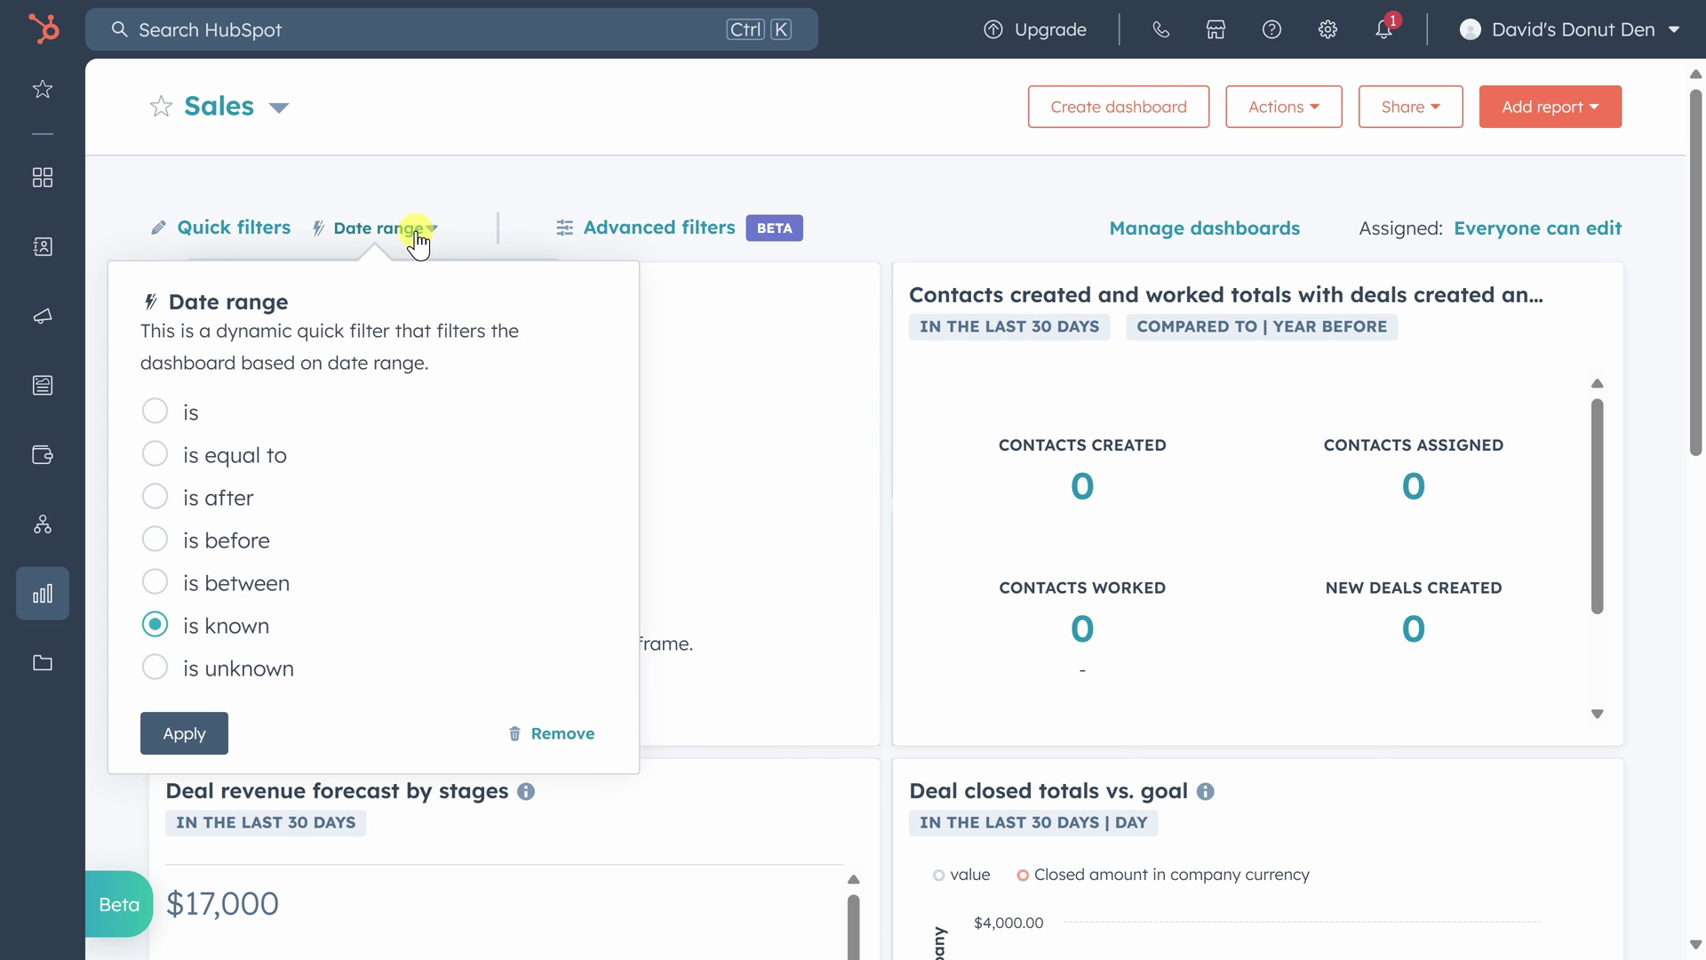
{"action": "left_click", "coordinate": [155, 498]}
{"action": "left_click", "coordinate": [187, 547]}
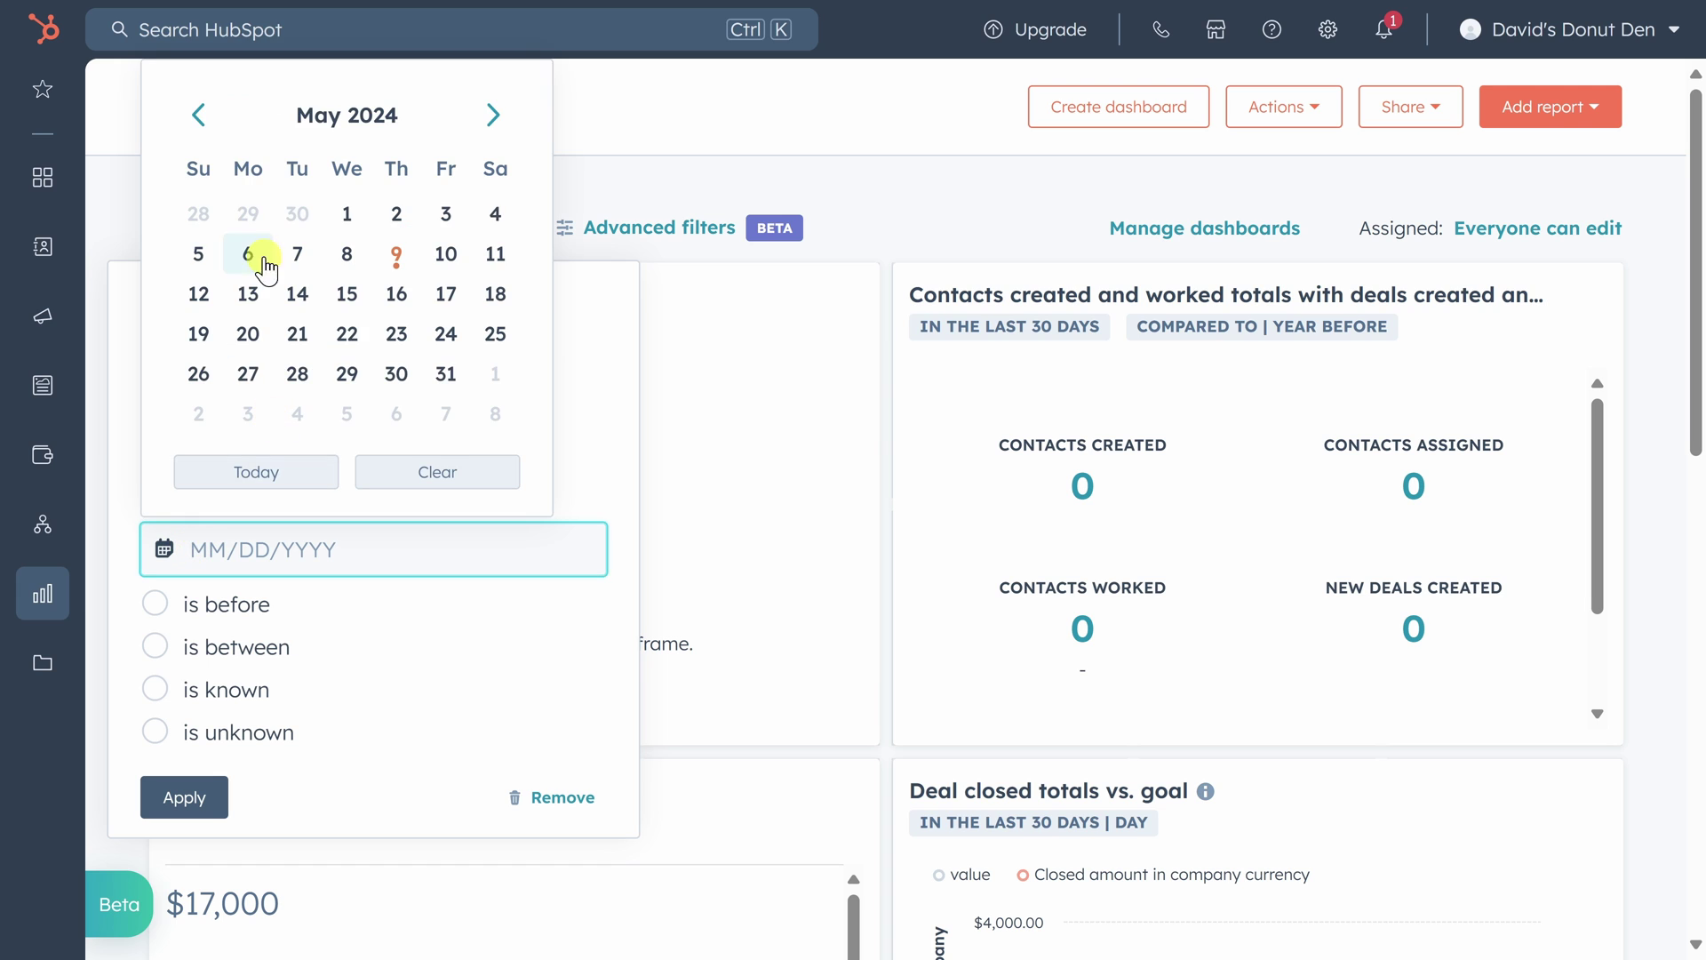
{"action": "left_click", "coordinate": [207, 121]}
{"action": "left_click", "coordinate": [205, 119]}
{"action": "left_click", "coordinate": [205, 119]}
{"action": "left_click", "coordinate": [204, 119]}
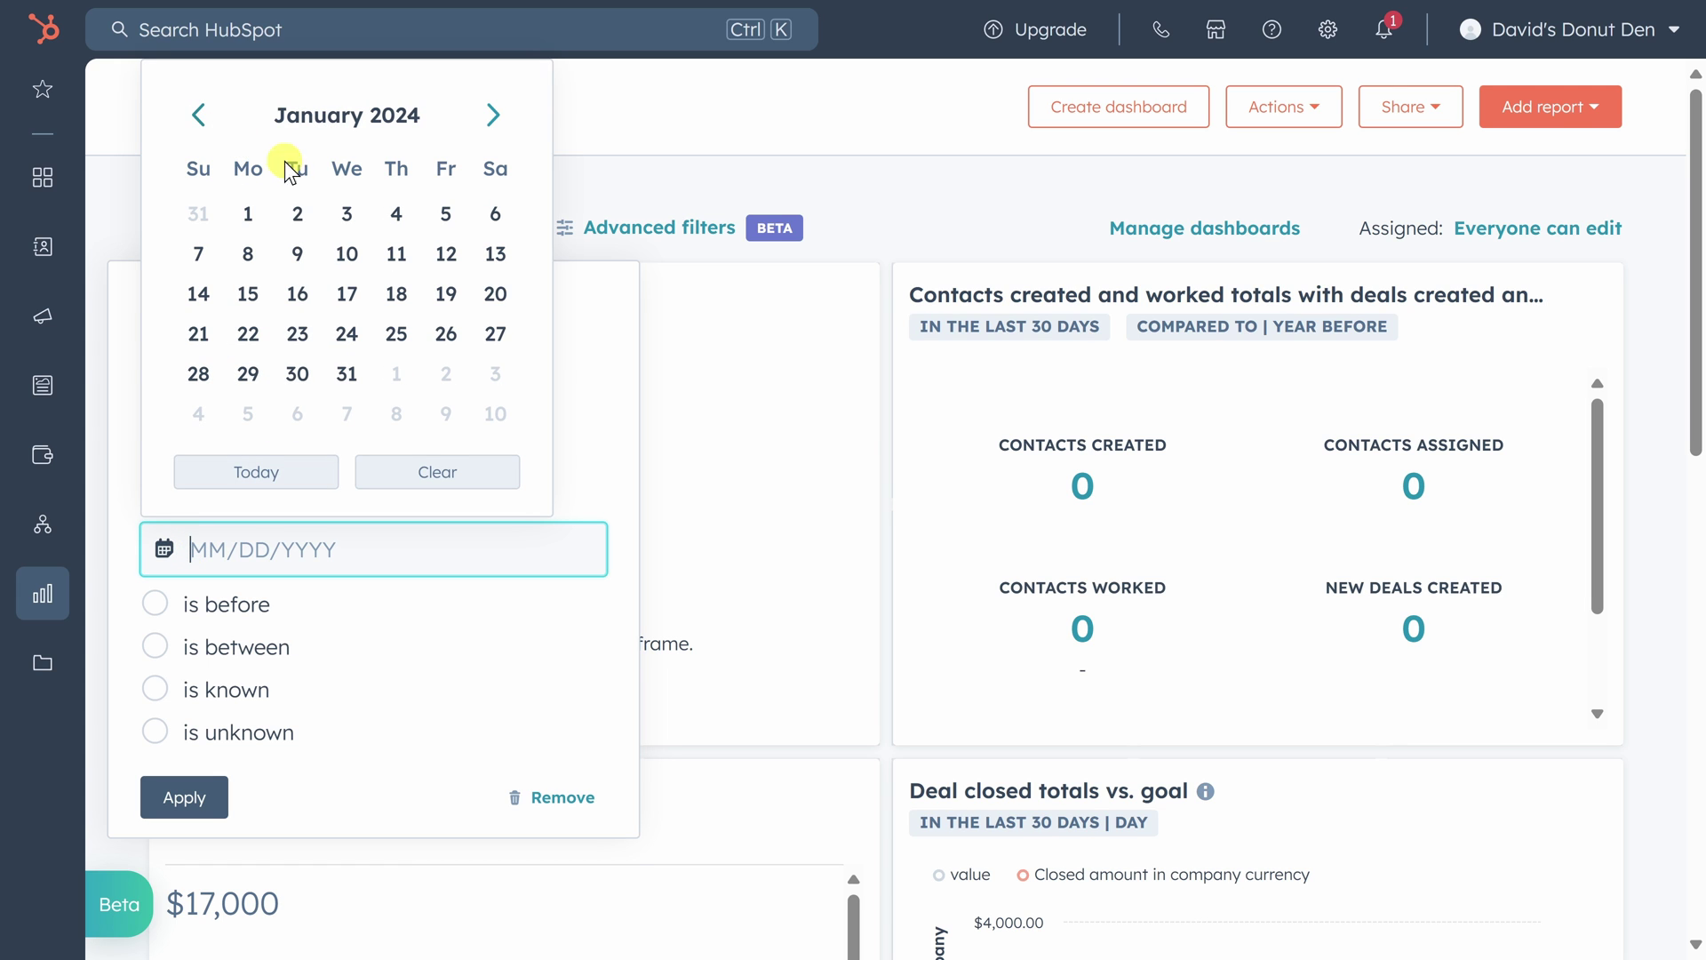
{"action": "left_click", "coordinate": [249, 215]}
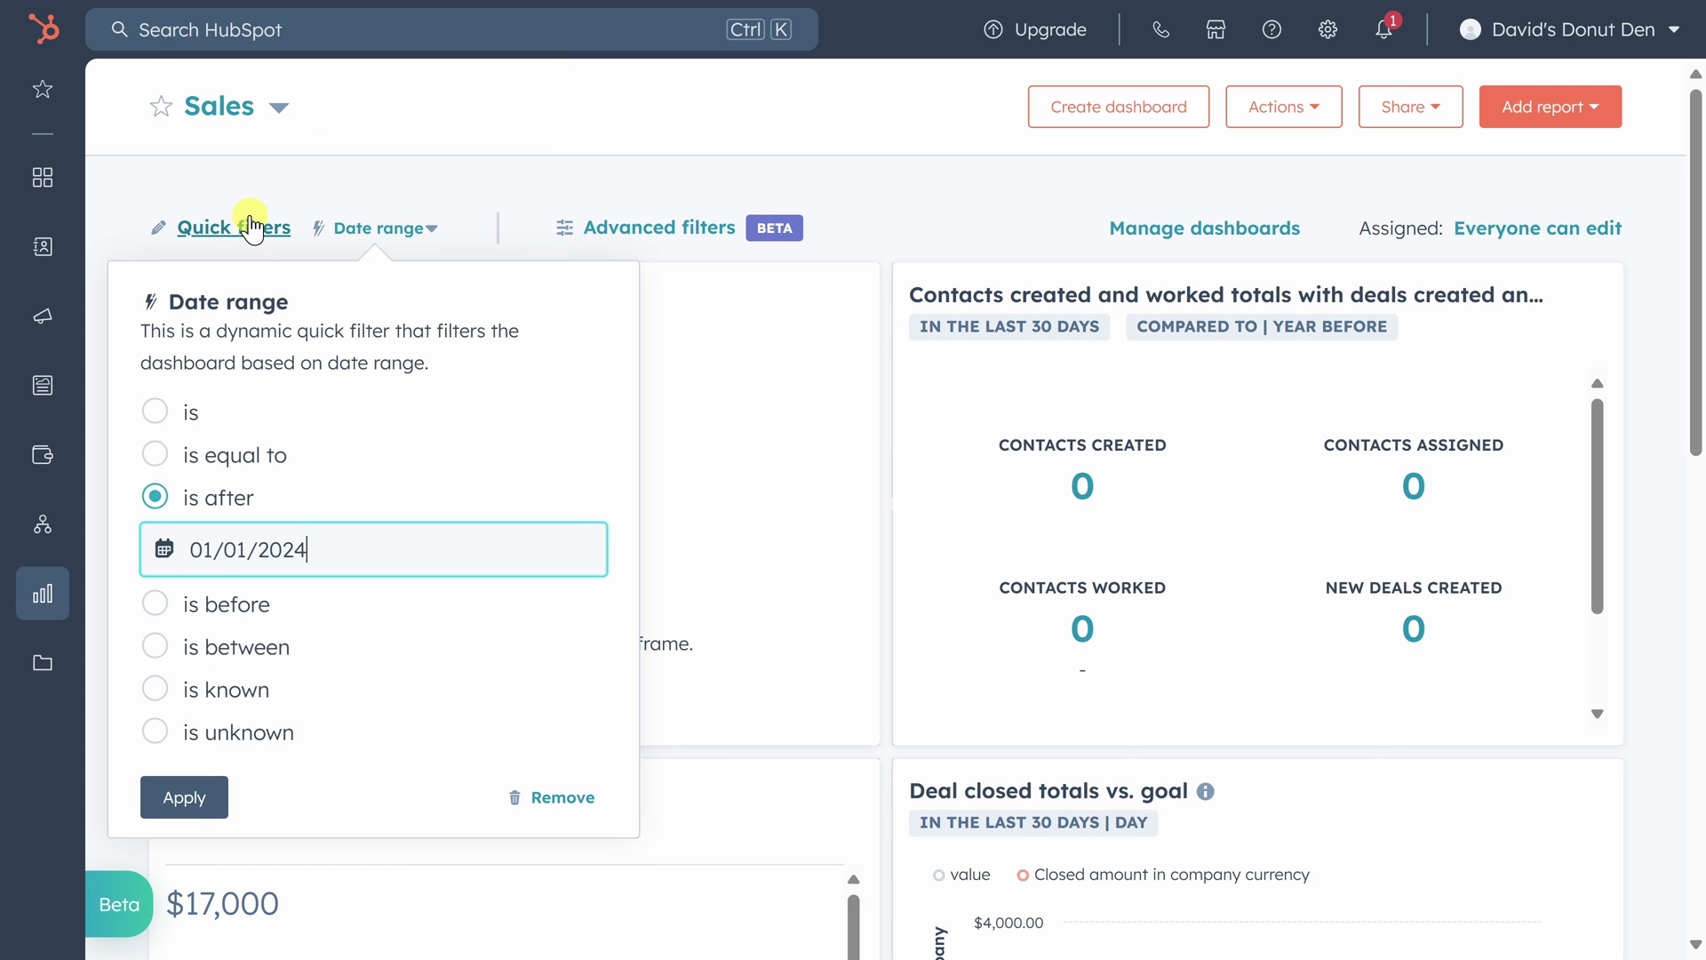
{"action": "left_click", "coordinate": [189, 800]}
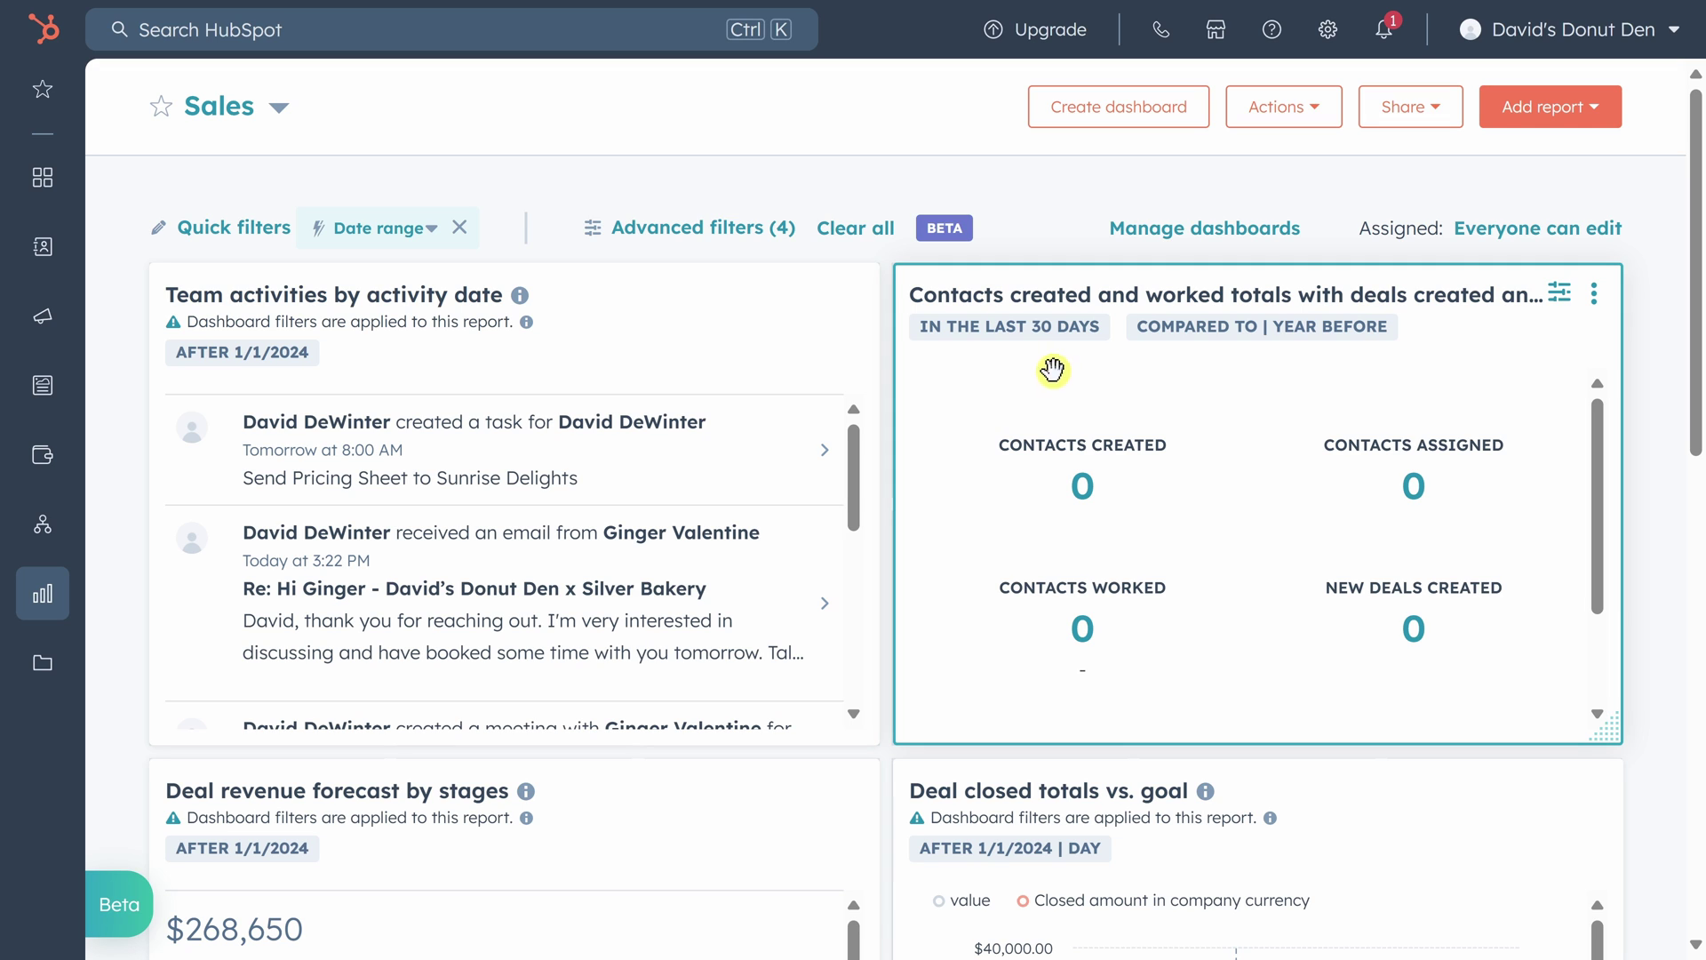
{"action": "scroll", "coordinate": [884, 354], "scroll_direction": "down", "scroll_amount": 3}
{"action": "scroll", "coordinate": [884, 354], "scroll_direction": "down", "scroll_amount": 3}
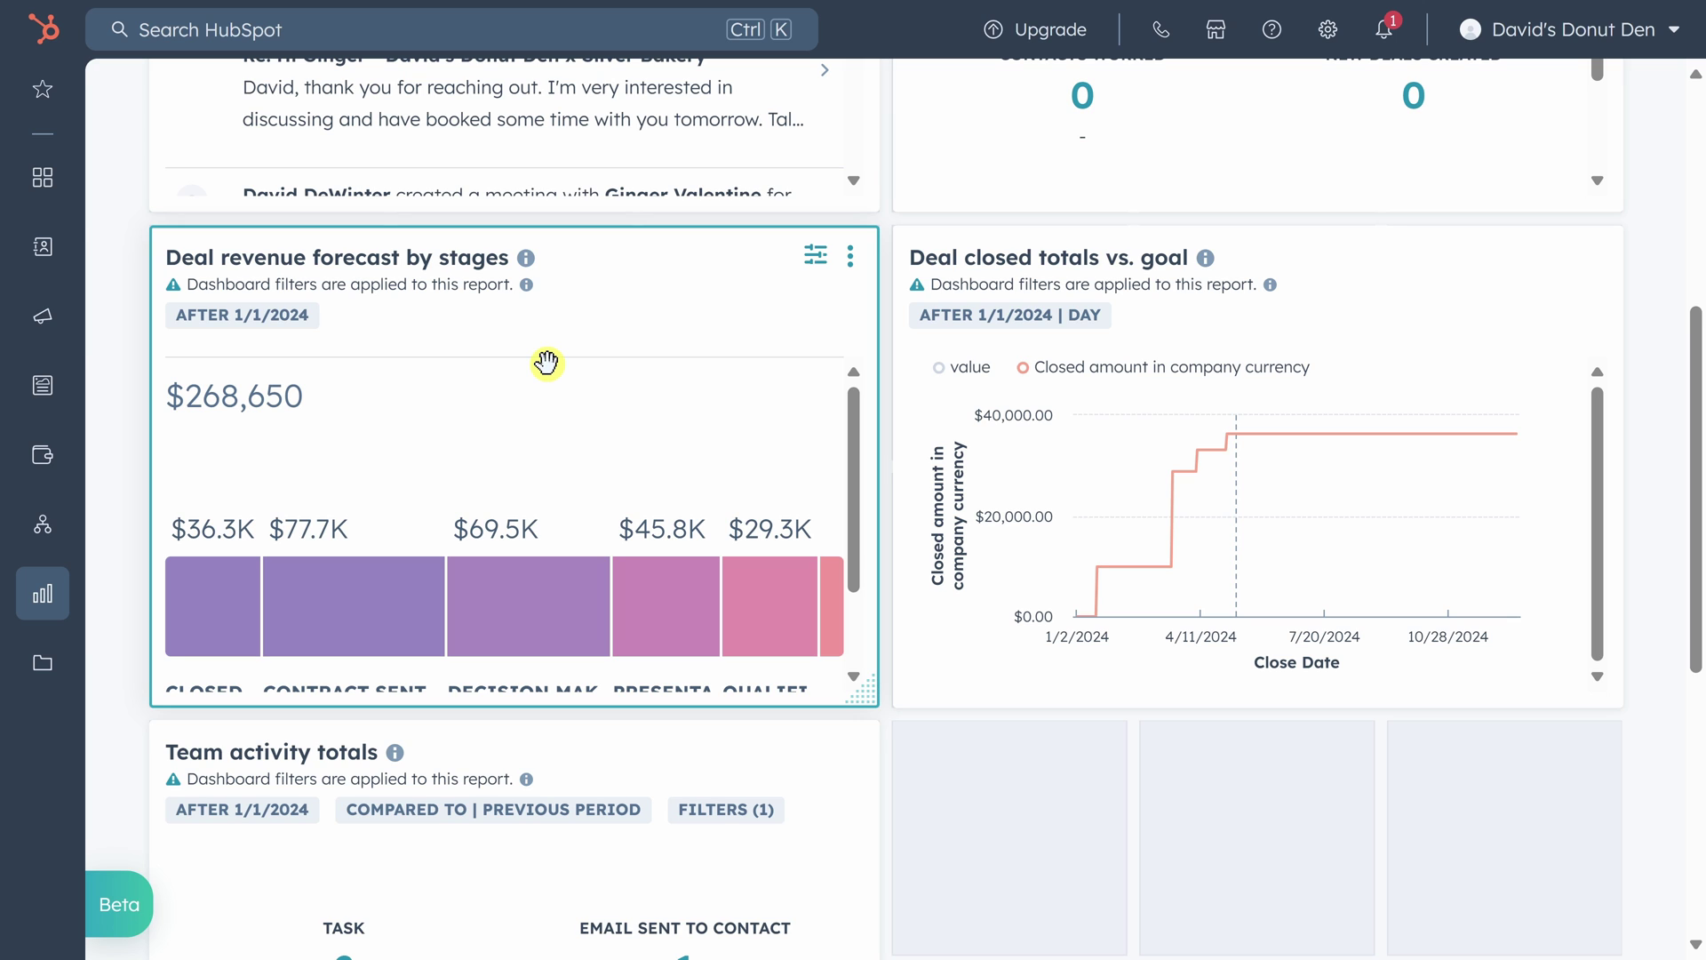
{"action": "scroll", "coordinate": [547, 362], "scroll_direction": "down", "scroll_amount": 1}
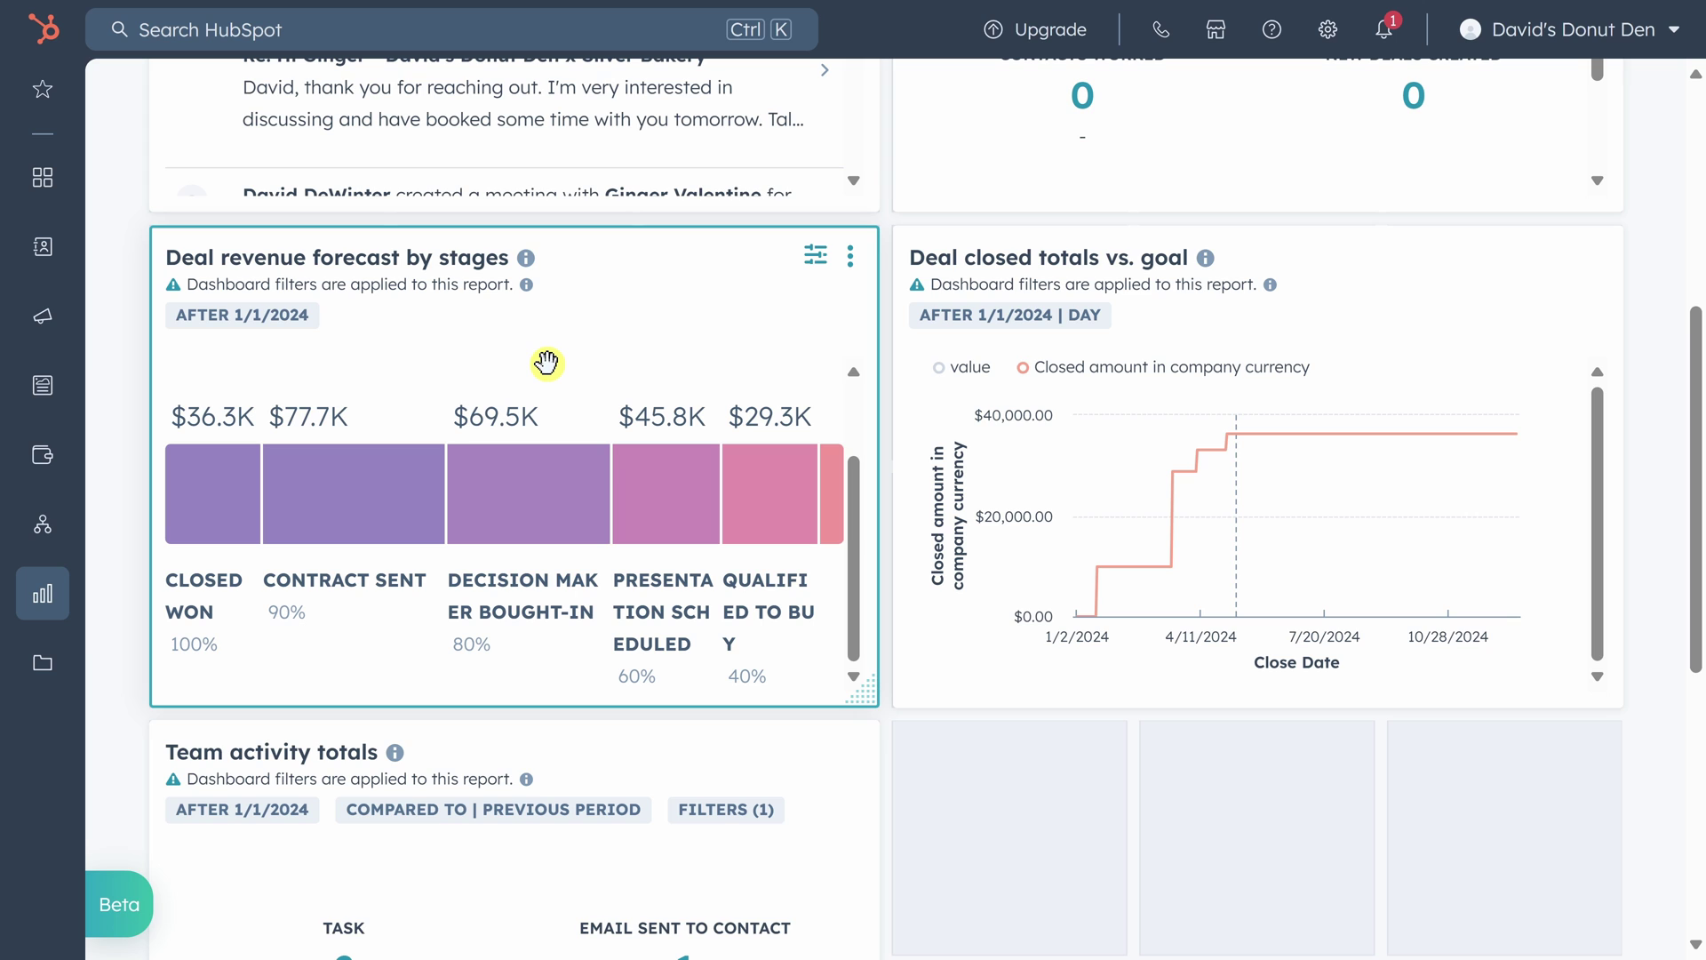
{"action": "mouse_move", "coordinate": [1152, 495]}
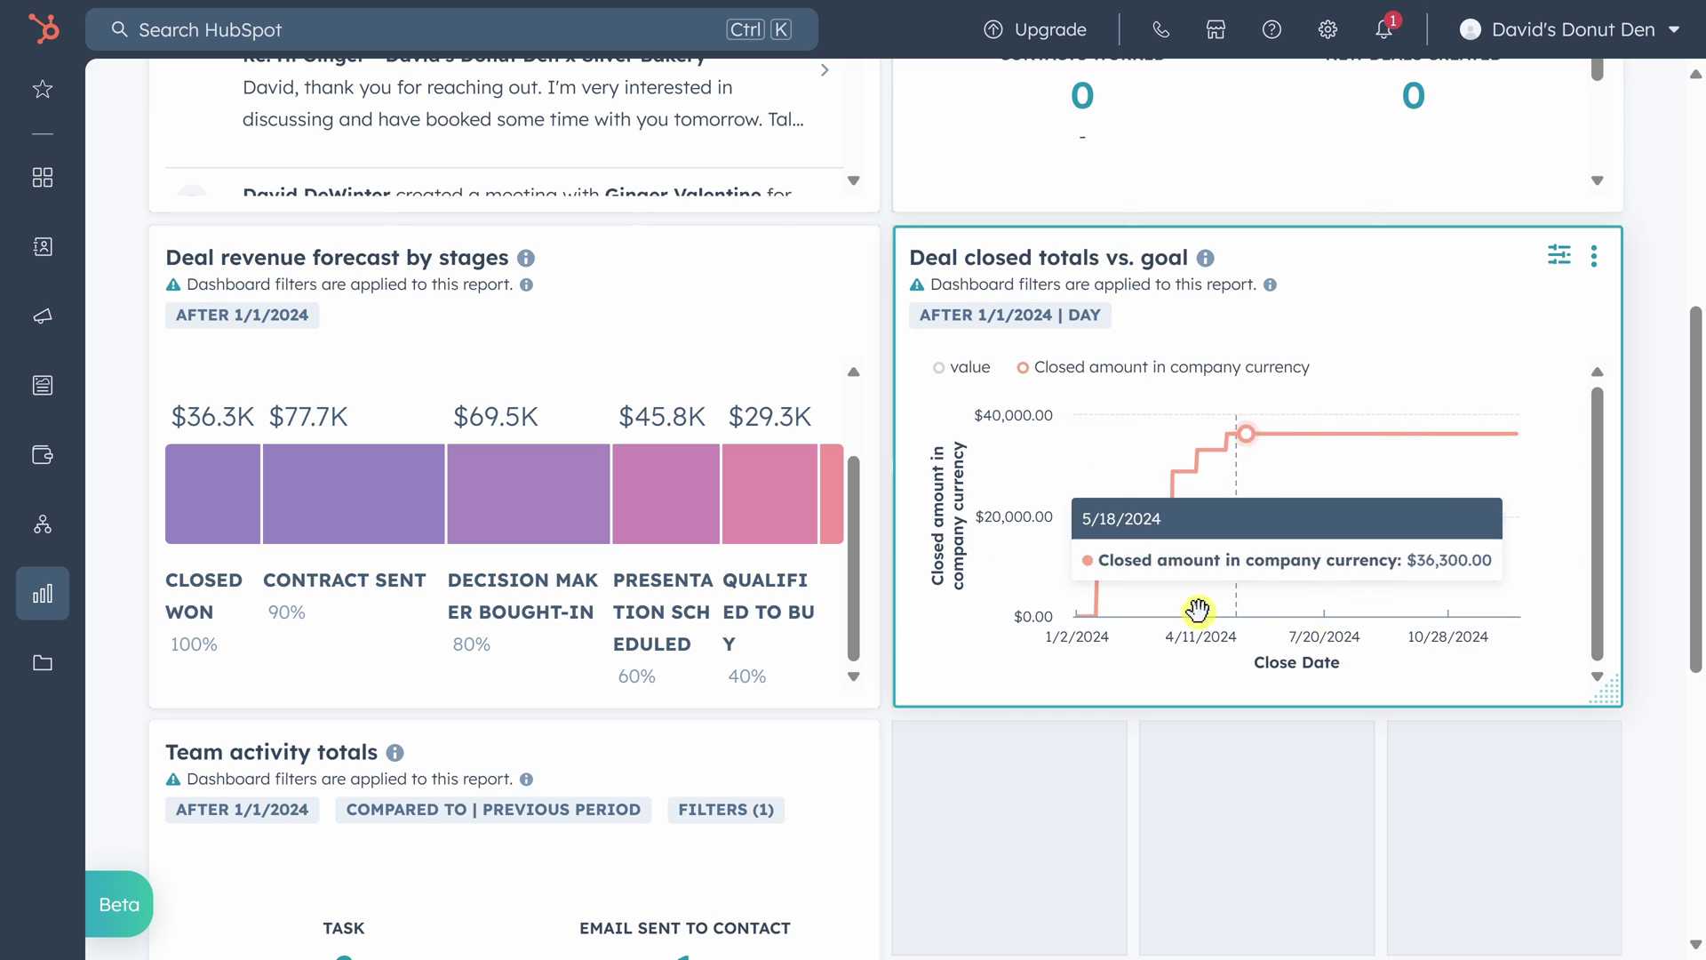
{"action": "scroll", "coordinate": [889, 591], "scroll_direction": "down", "scroll_amount": 3}
{"action": "scroll", "coordinate": [893, 600], "scroll_direction": "down", "scroll_amount": 2}
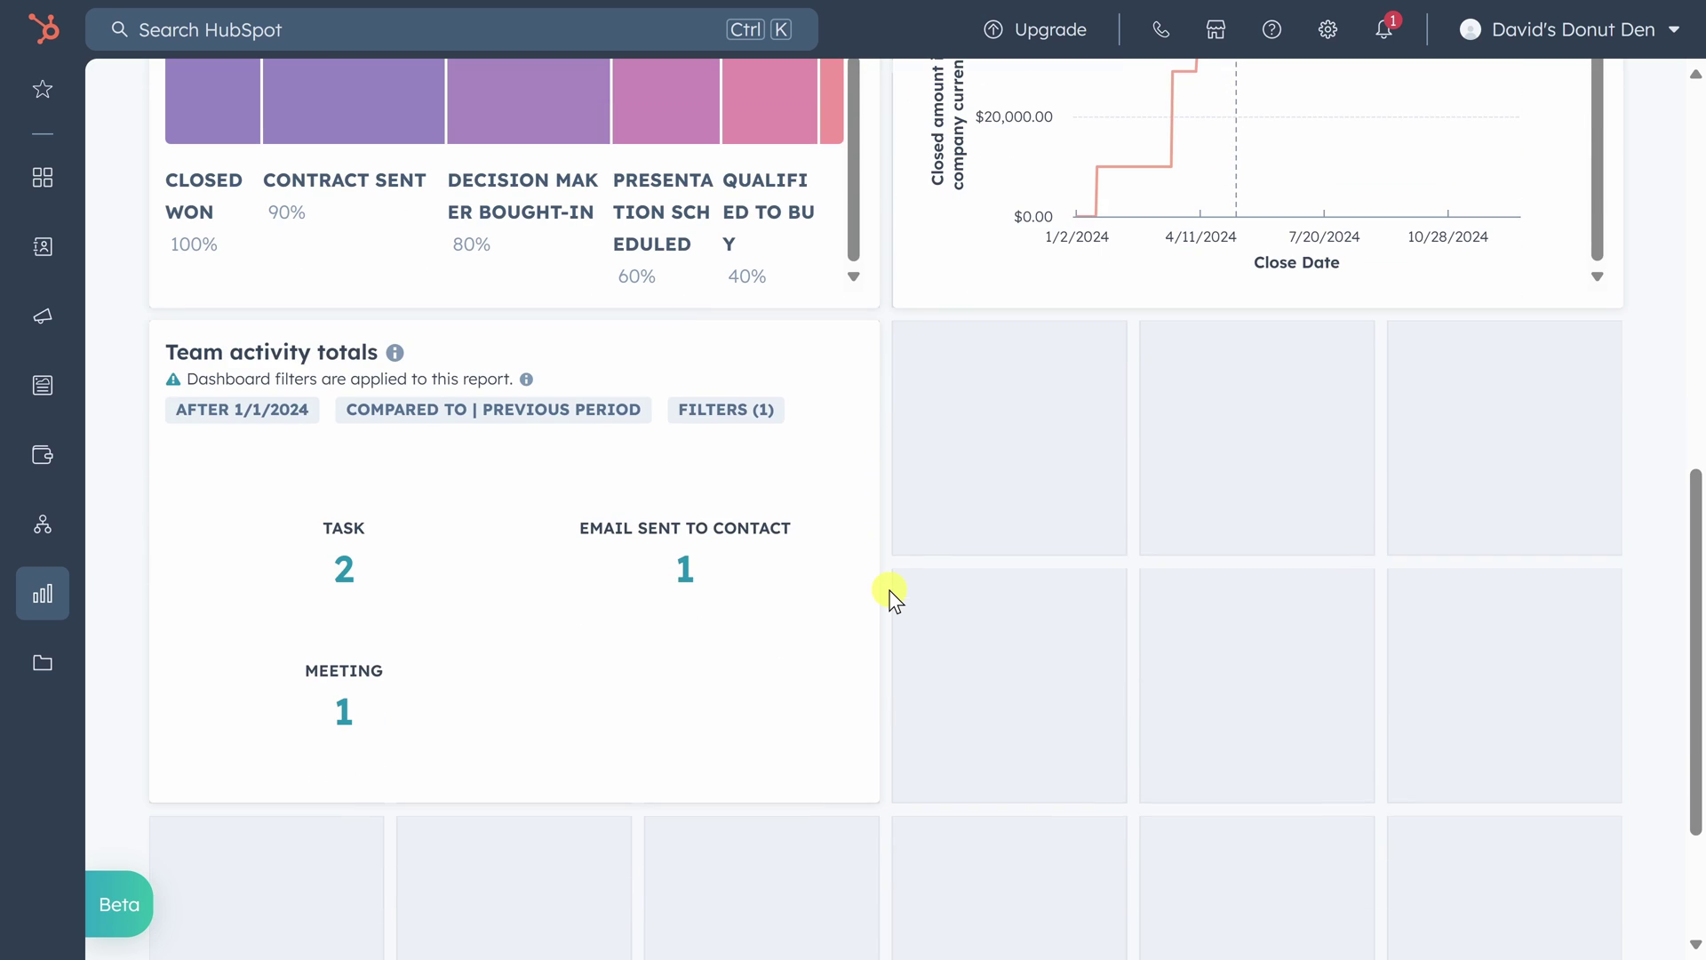